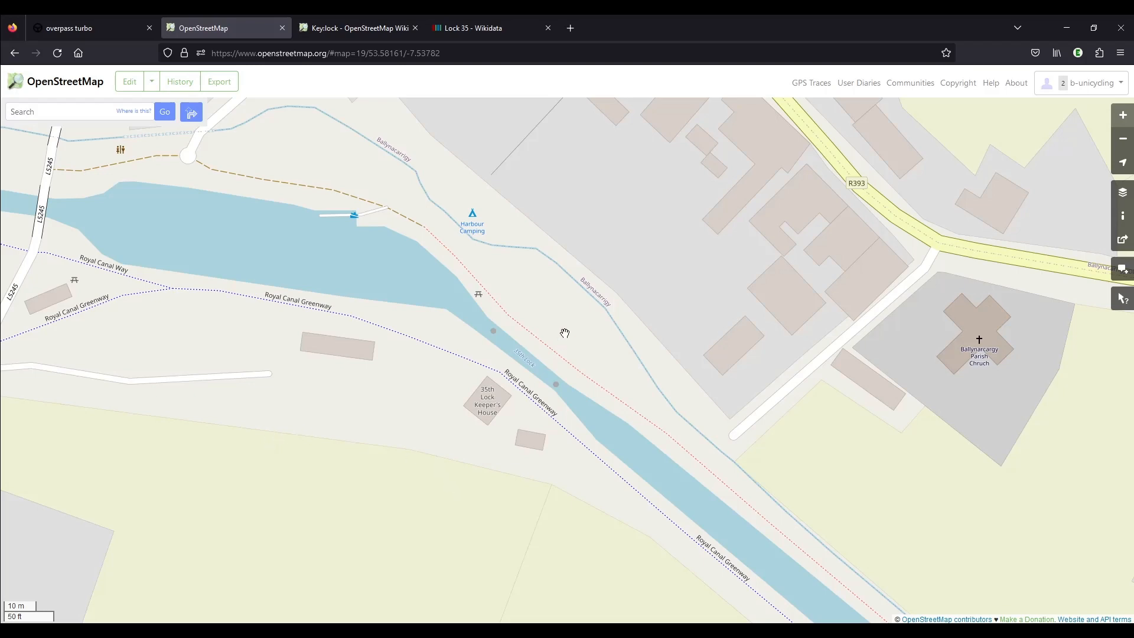
Look over the canal lock on the map and read the Key:lock wiki guidance on mapping small locks and lock gates.
scroll(567, 372, "down", 1)
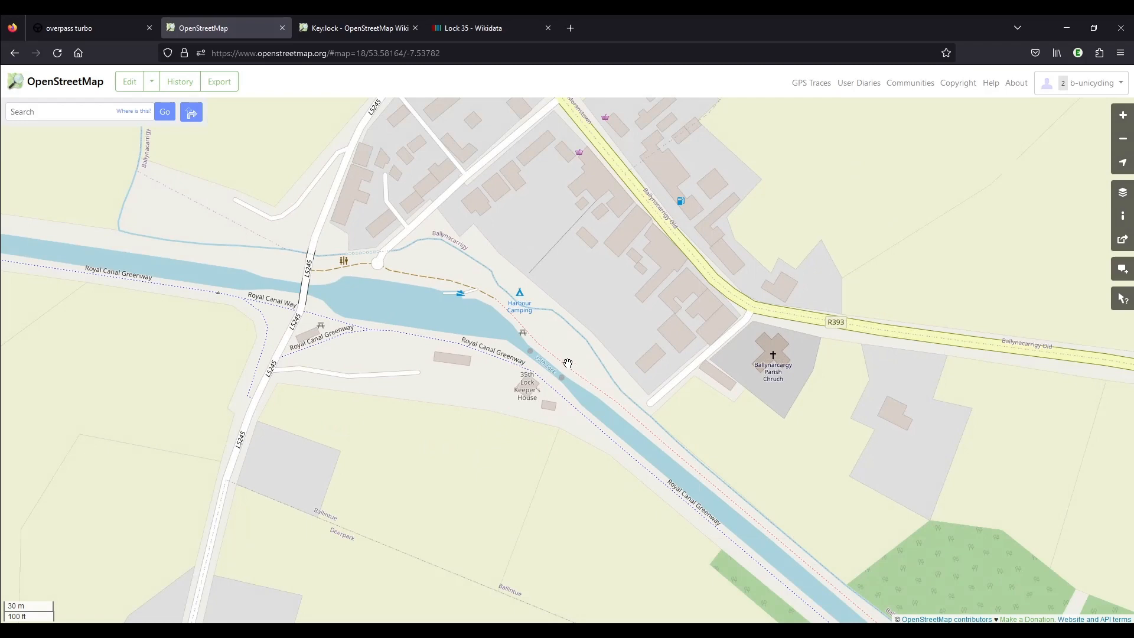
scroll(567, 372, "up", 1)
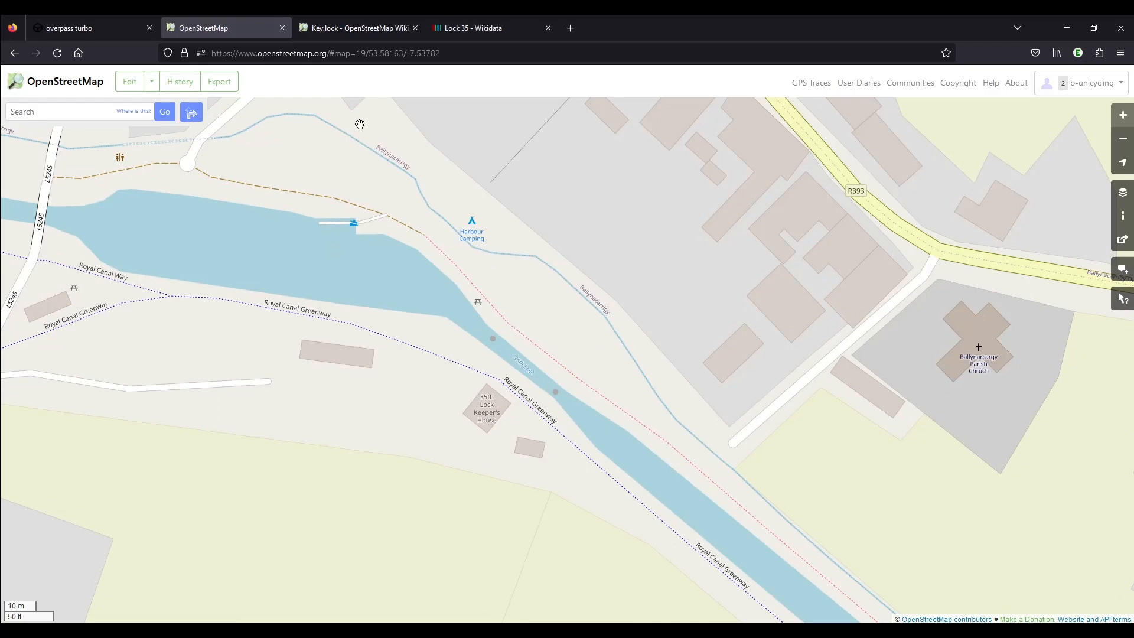
left_click(348, 33)
scroll(705, 320, "up", 3)
scroll(707, 321, "up", 1)
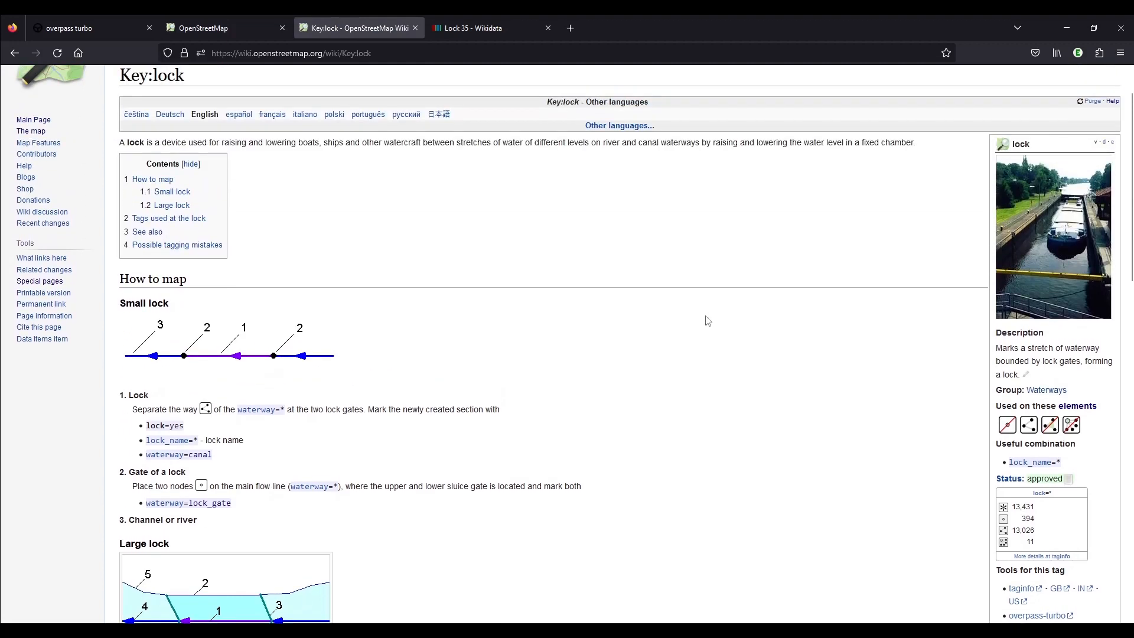
scroll(707, 307, "down", 2)
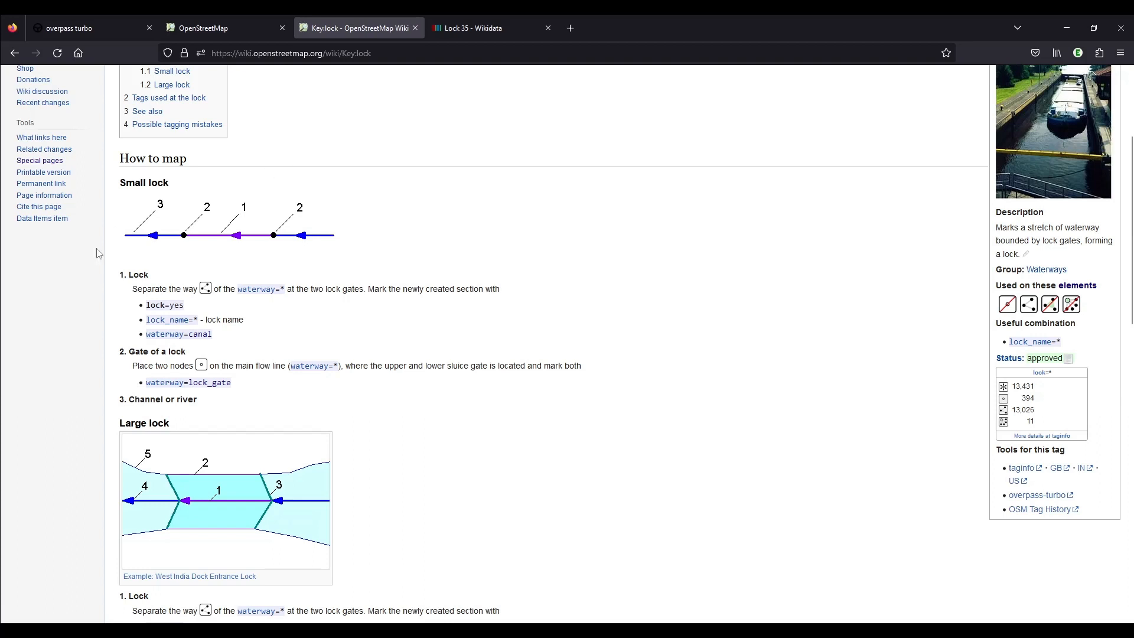
triple_click(146, 352)
left_click(308, 341)
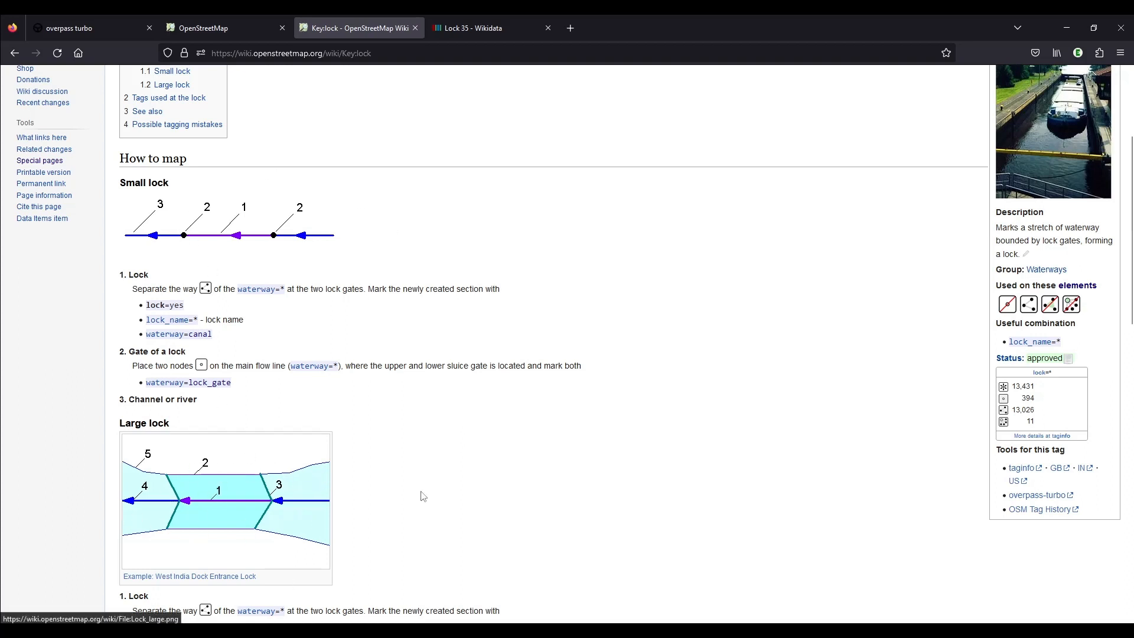
scroll(554, 470, "down", 1)
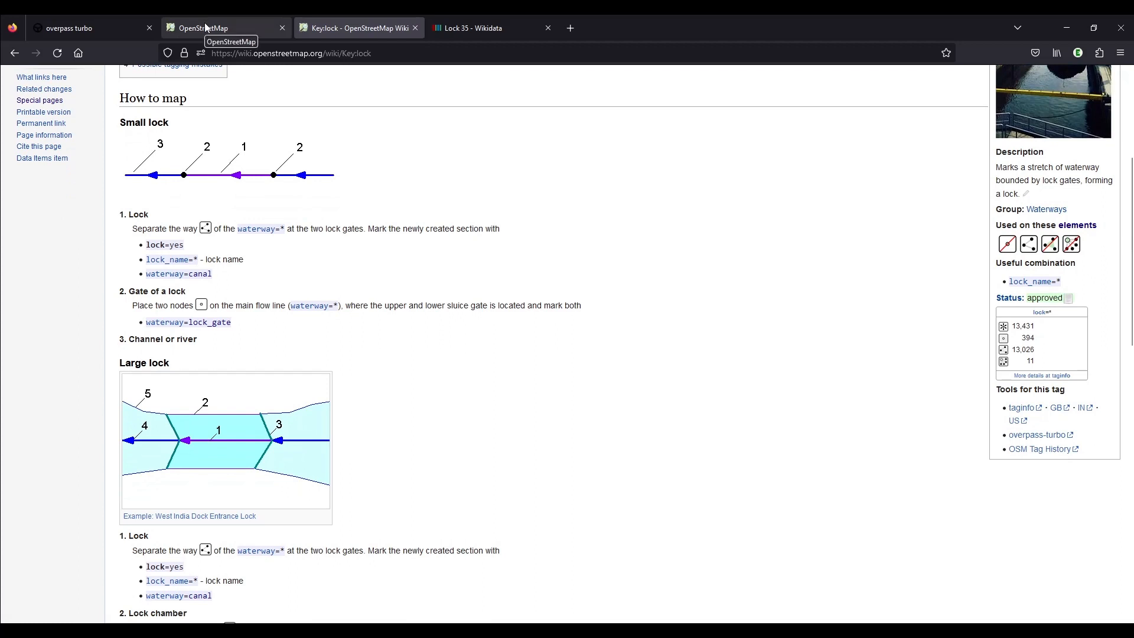
Return to the map and open the area around the 35th Lock for editing, close up on the lock.
left_click(204, 28)
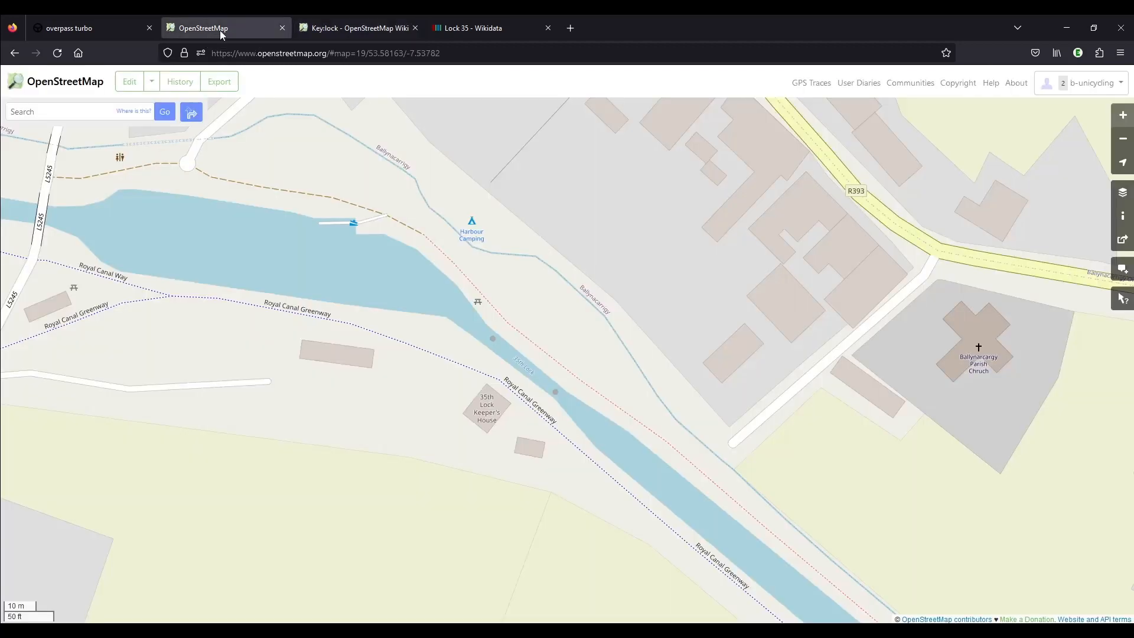
left_click(130, 89)
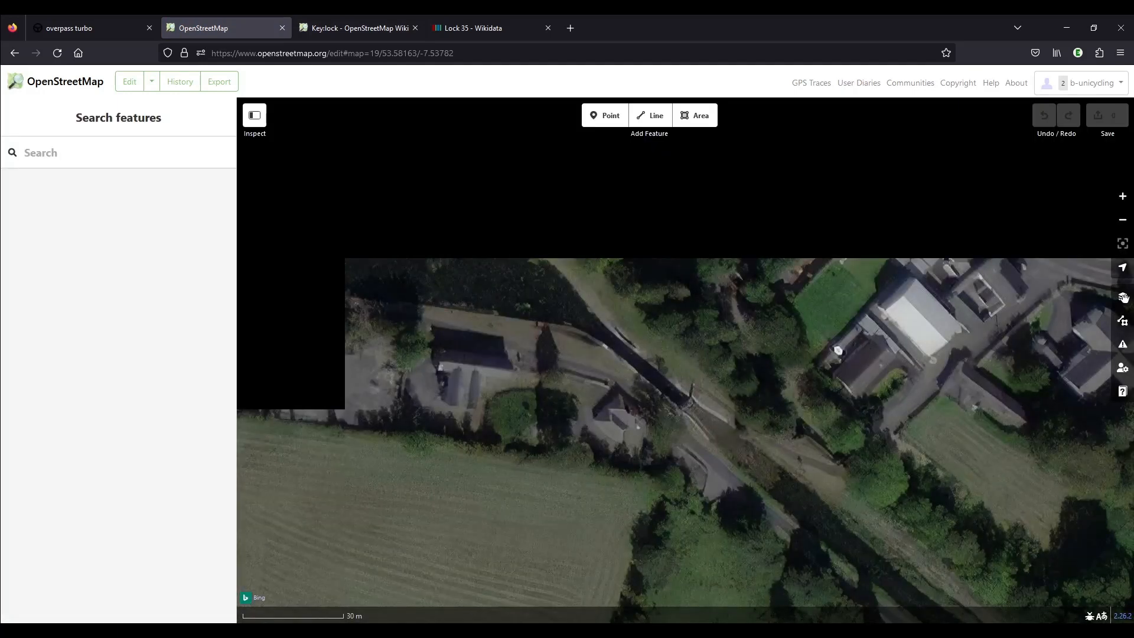
scroll(685, 376, "up", 3)
scroll(678, 378, "up", 2)
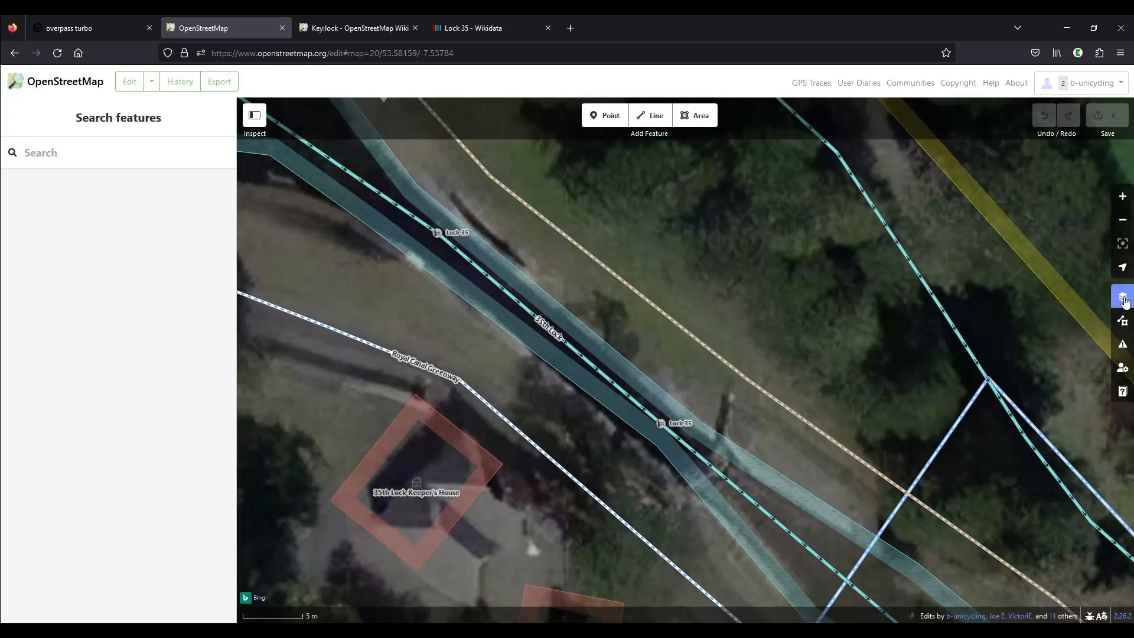
Set the background imagery to Esri World Imagery (Clarity) Beta.
left_click(1122, 299)
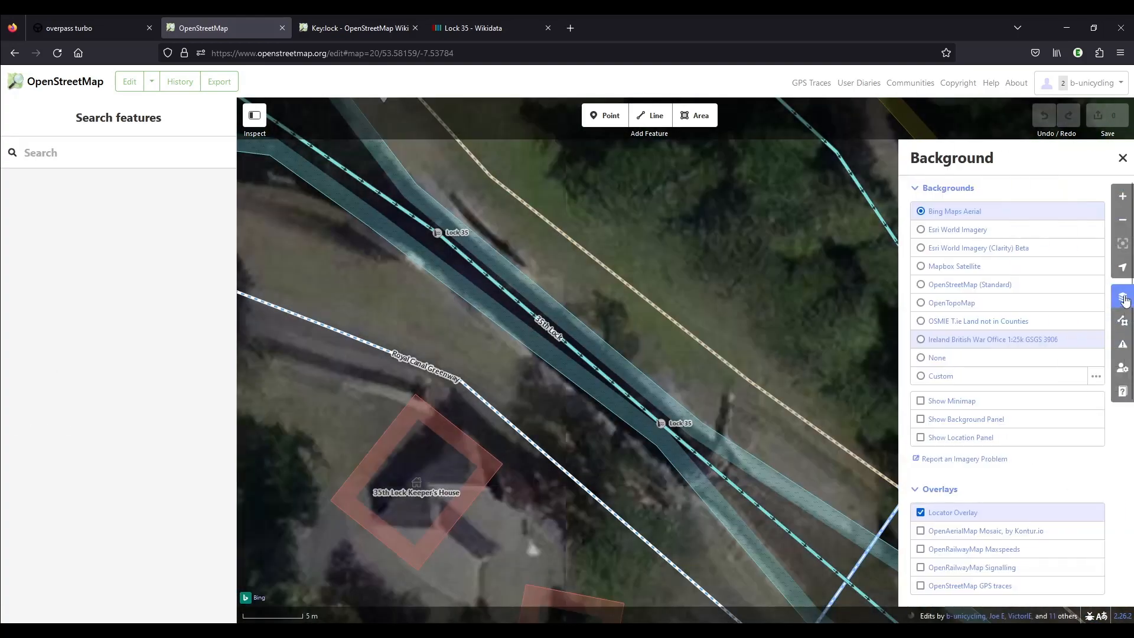
left_click(984, 249)
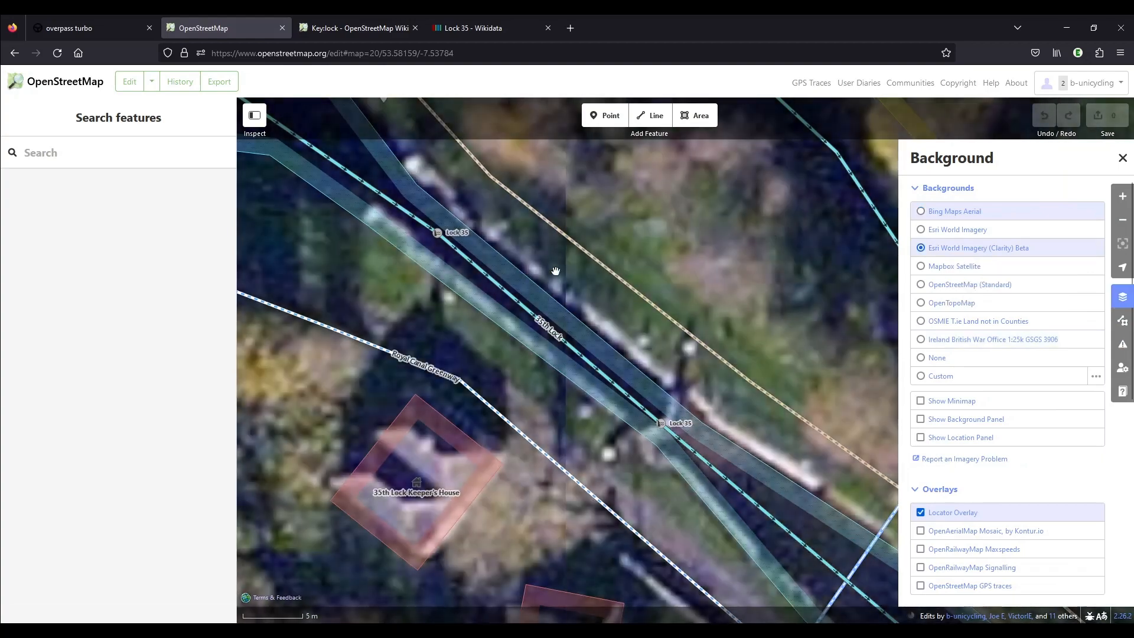
scroll(555, 272, "down", 2)
scroll(603, 315, "up", 2)
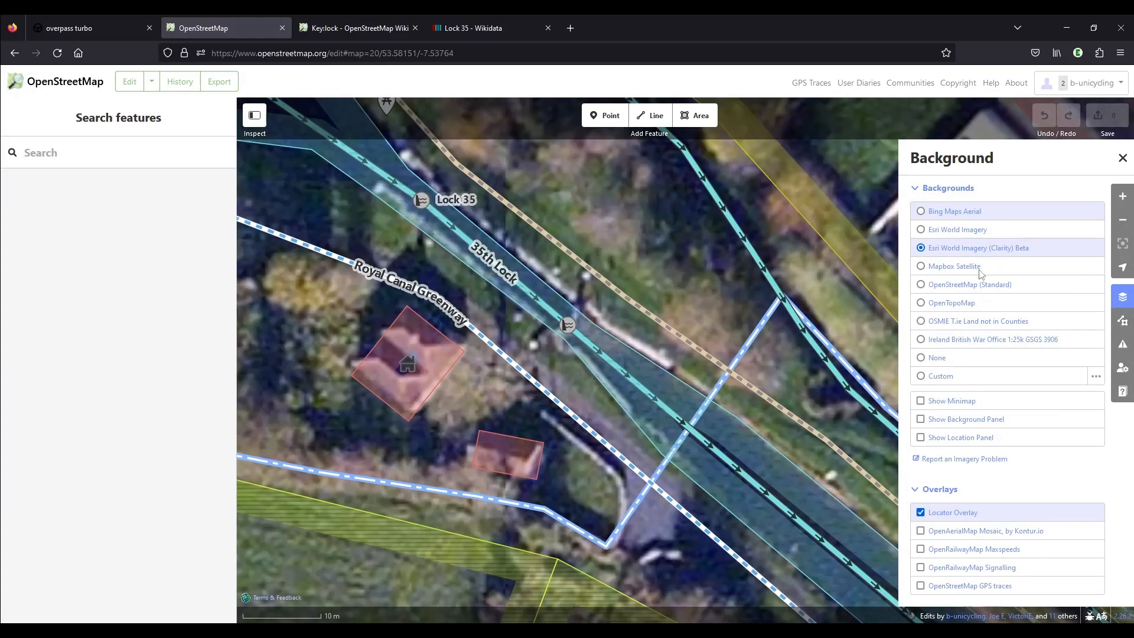
Hide the OpenStreetMap data layer to examine the lock on the bare imagery, and show the layer again.
left_click(1123, 320)
left_click(934, 218)
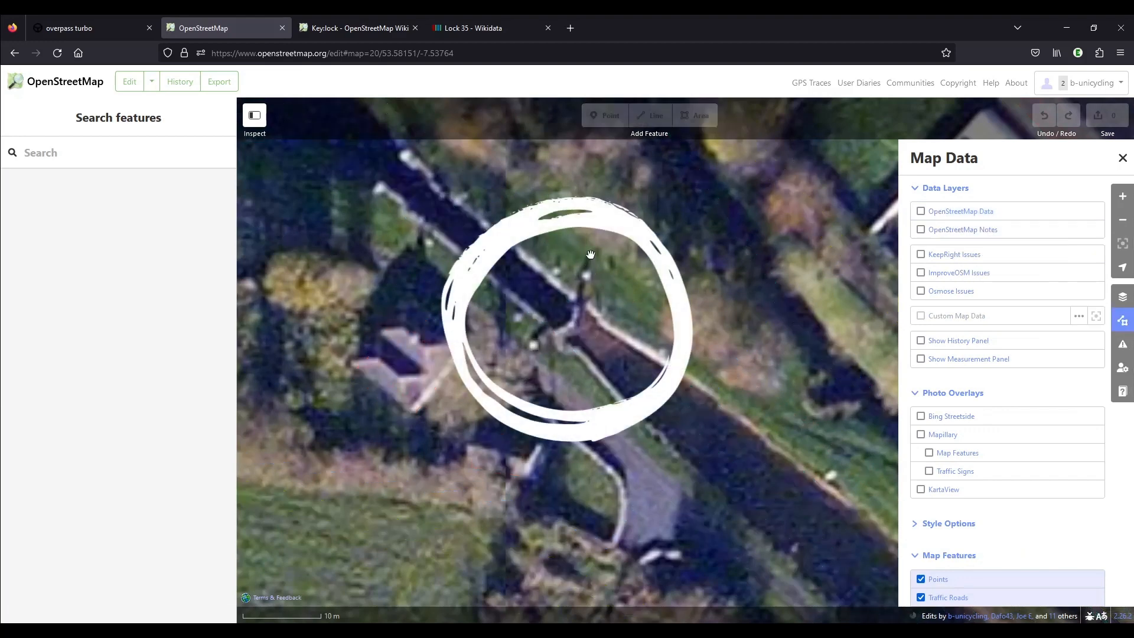
left_click_drag(415, 142, 528, 234)
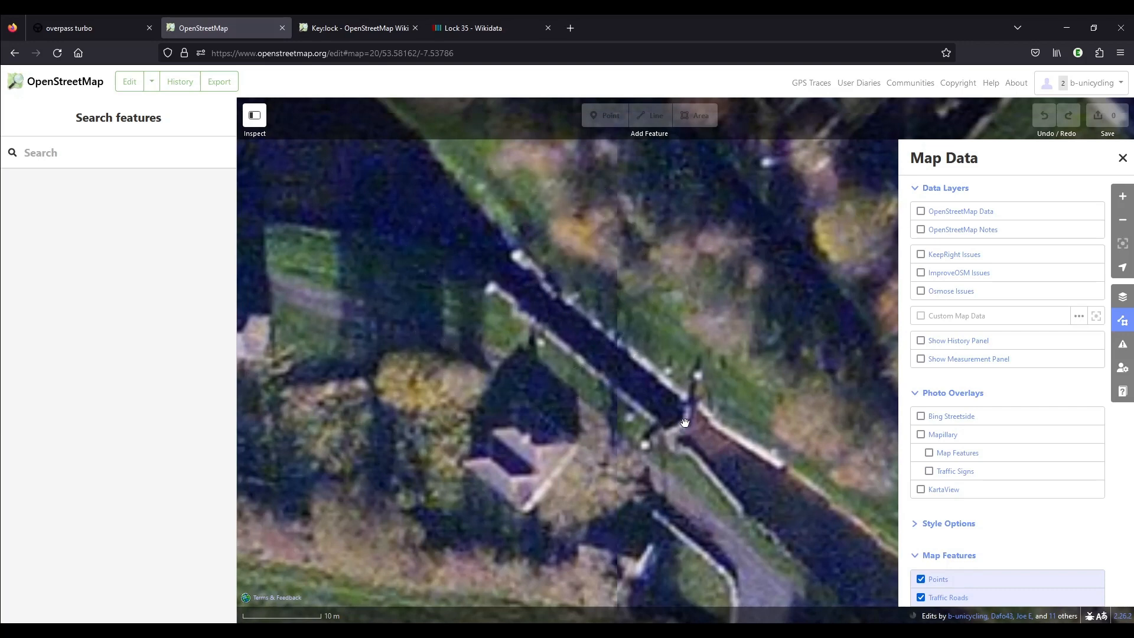
left_click(949, 211)
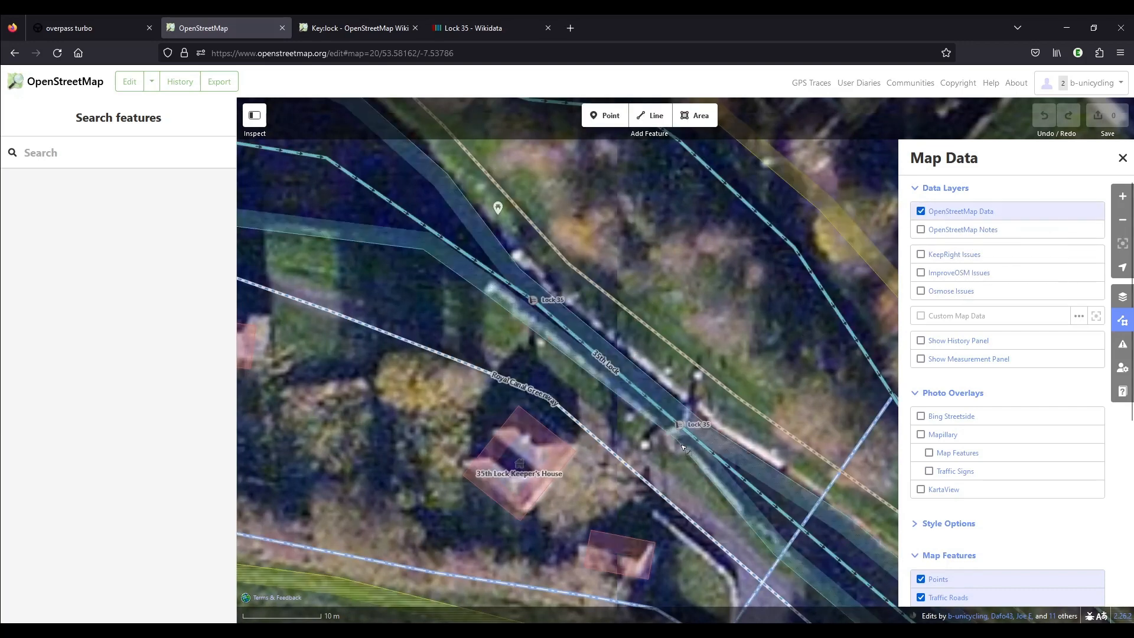
Inspect the tags of the upper lock gate, the adjoining canal section and the 35th Lock canal segment.
left_click(532, 300)
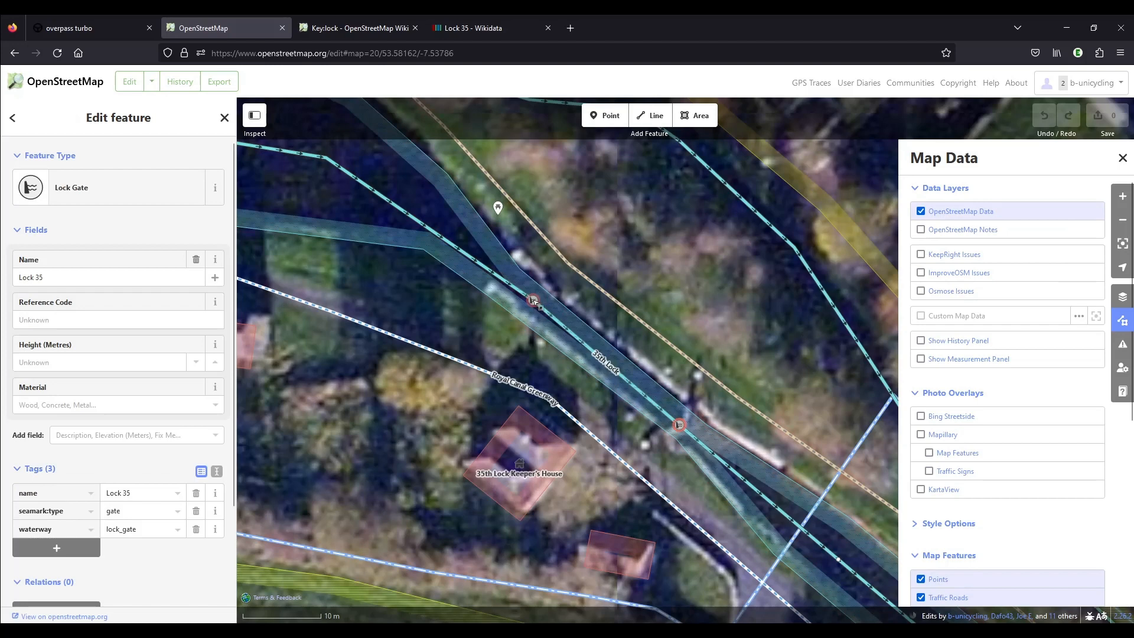
left_click(555, 319)
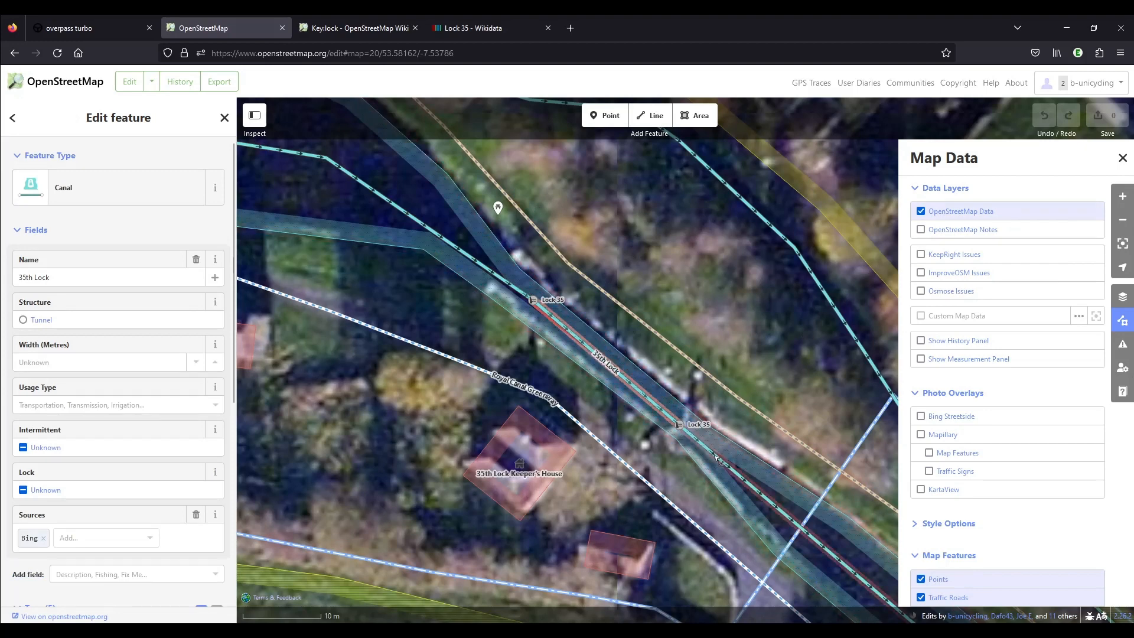
scroll(95, 387, "down", 2)
scroll(115, 236, "up", 2)
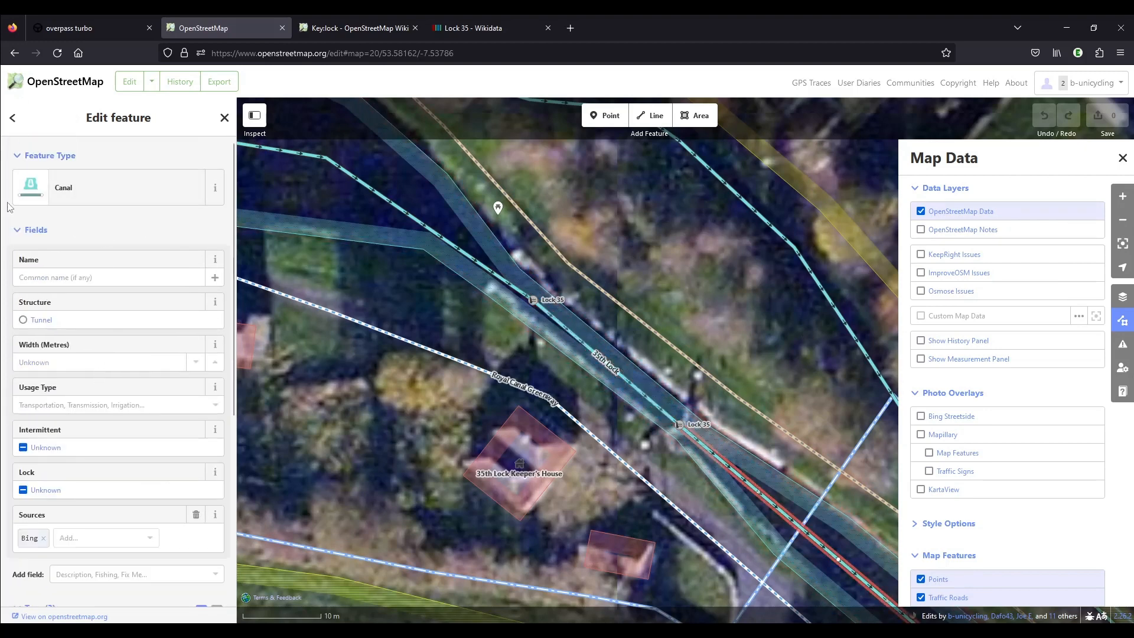
left_click(604, 360)
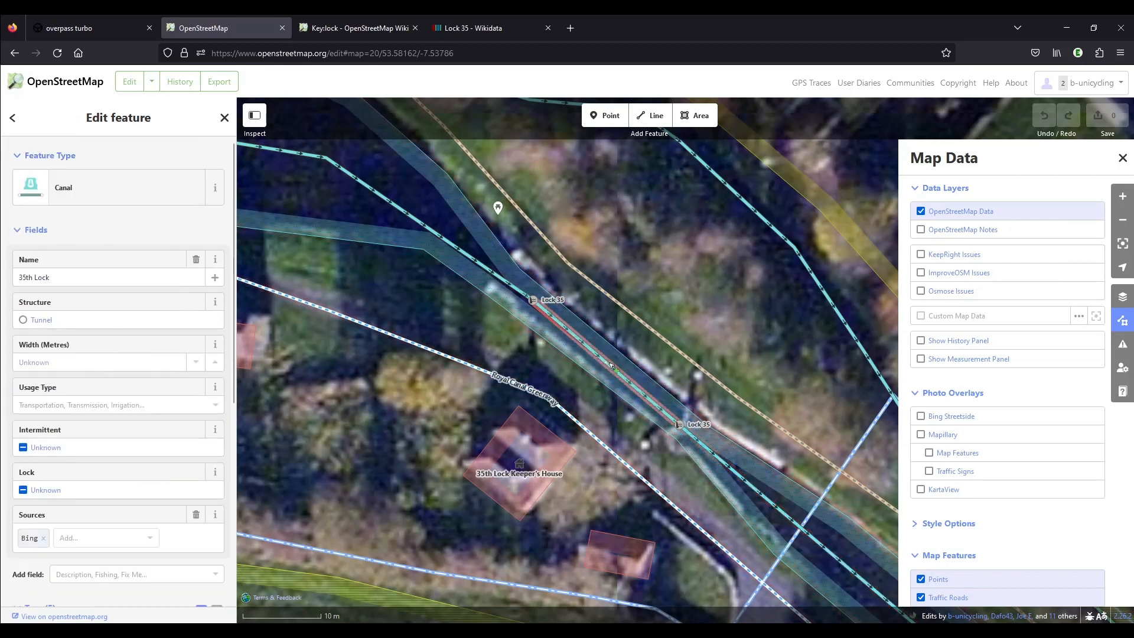
scroll(177, 220, "down", 4)
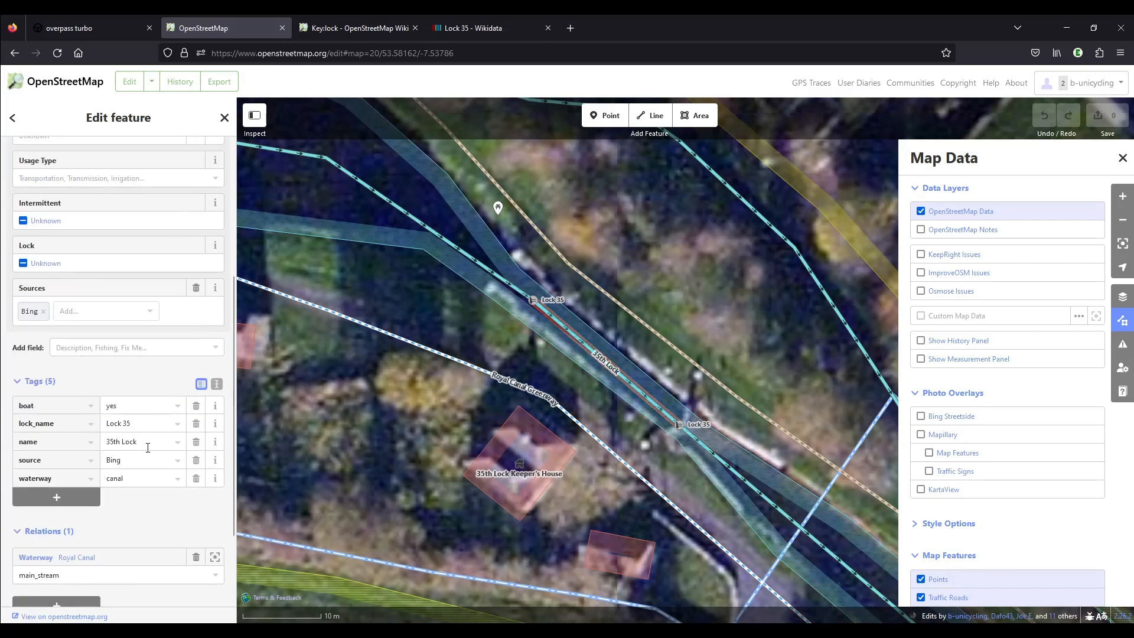
Check the required lock tag on the Key:lock wiki page and add lock=yes to the 35th Lock canal segment.
left_click(359, 28)
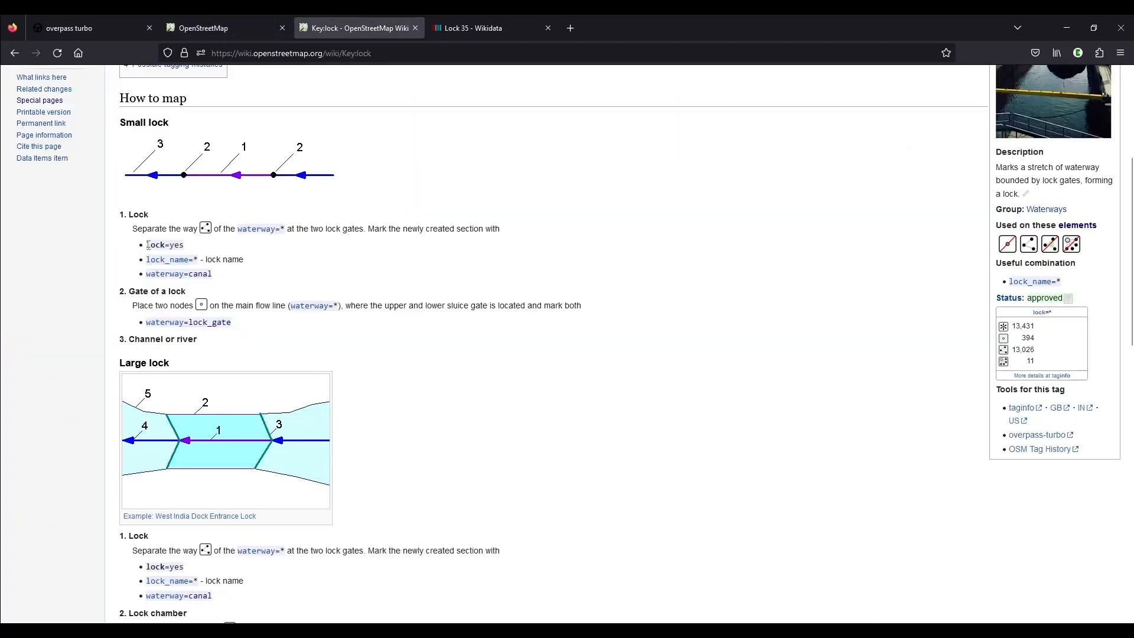
left_click(211, 37)
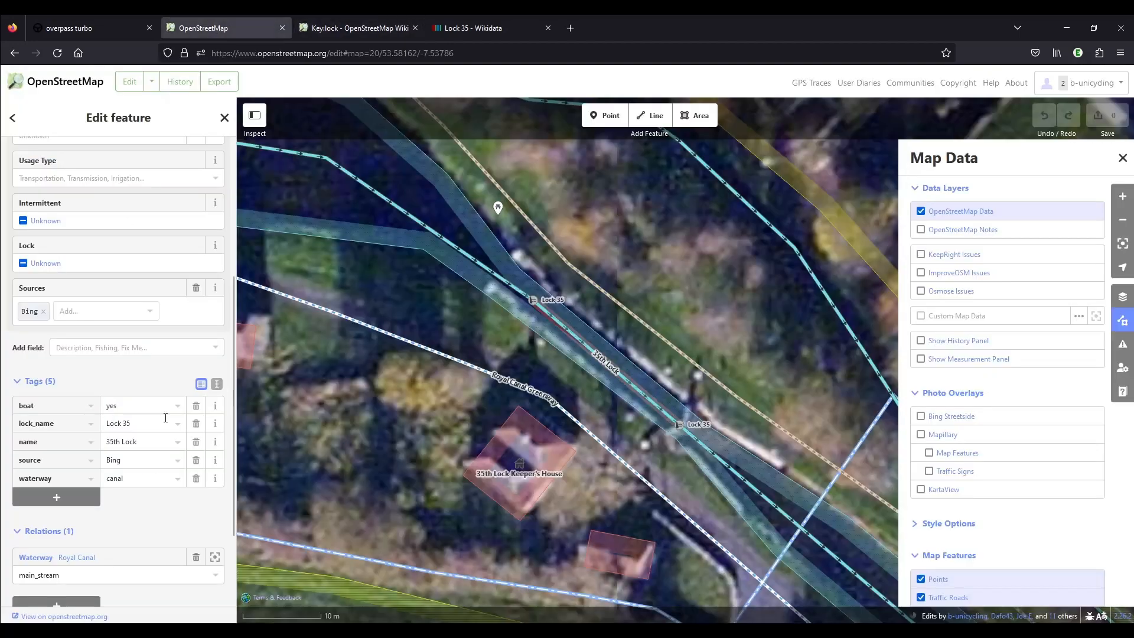
left_click(59, 498)
type("lock")
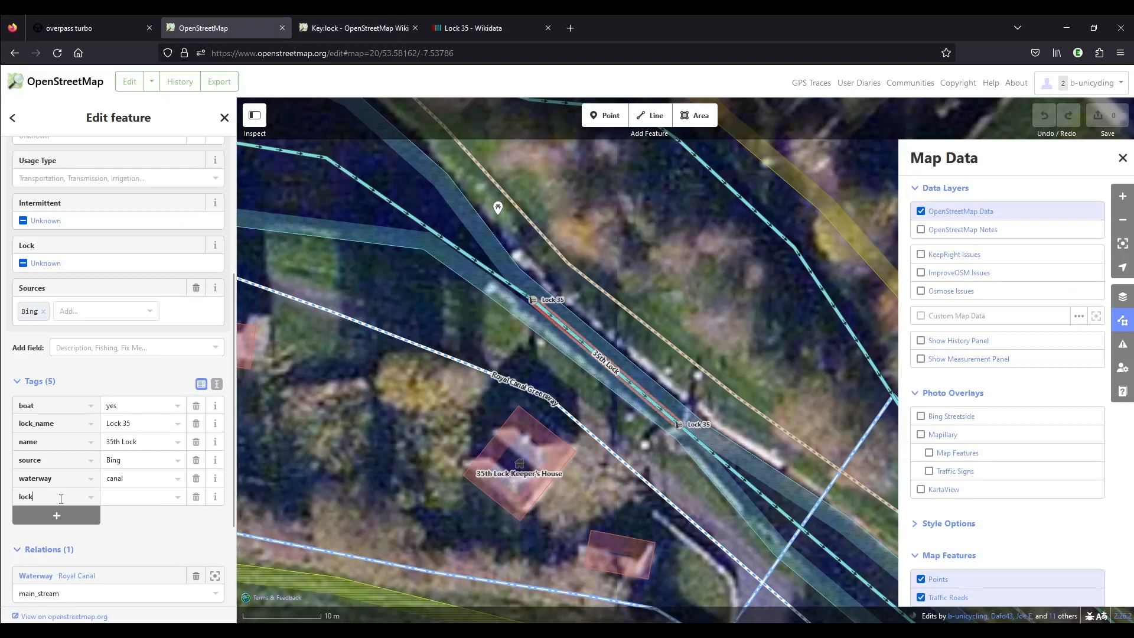
key("Tab")
type("es")
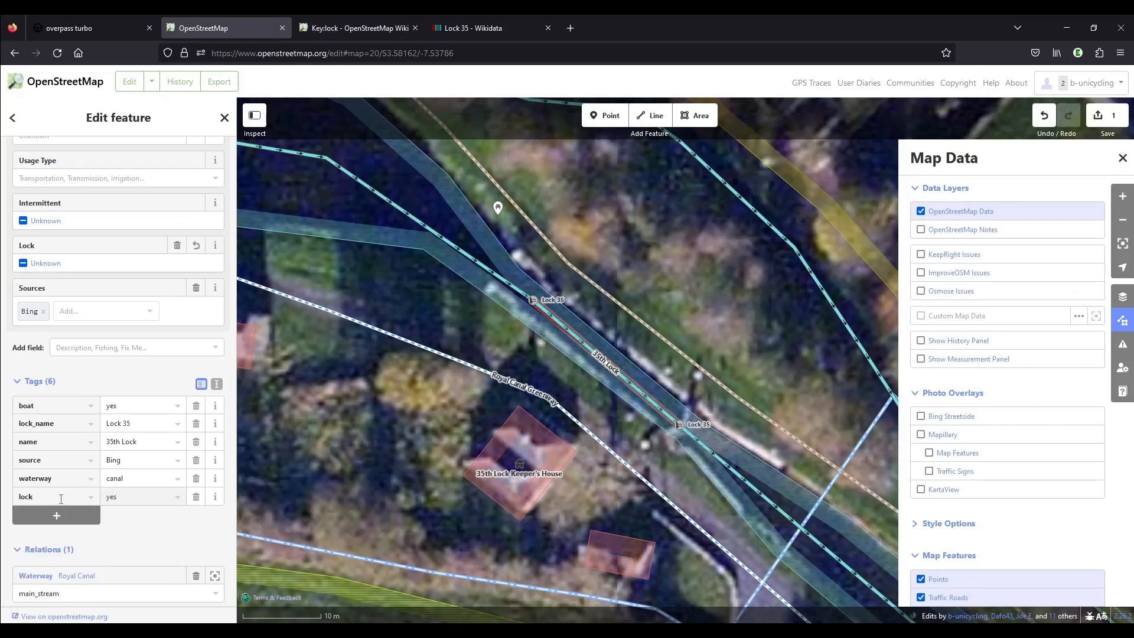
scroll(129, 431, "down", 3)
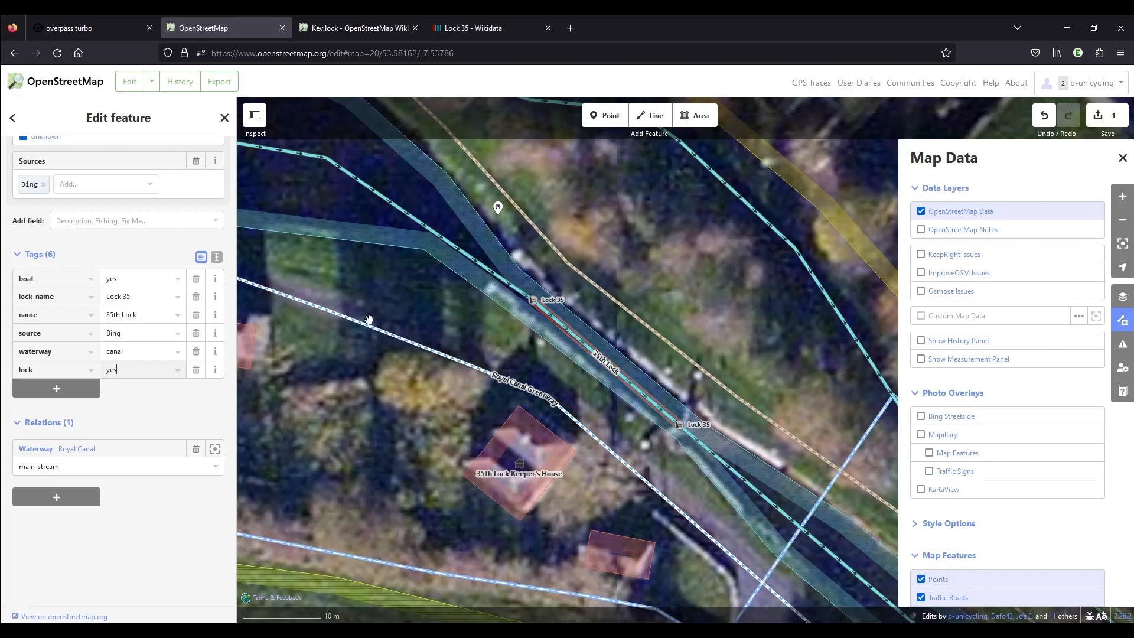
Turn on the Mapillary street-level photo overlay and close the map data settings.
left_click(944, 437)
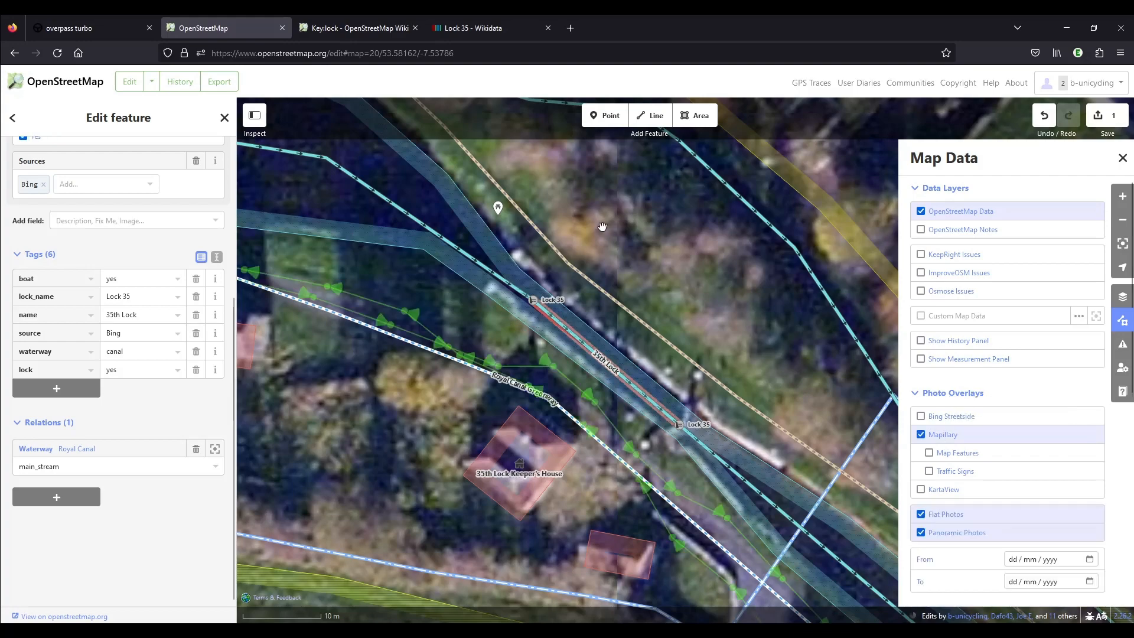
scroll(644, 345, "down", 3)
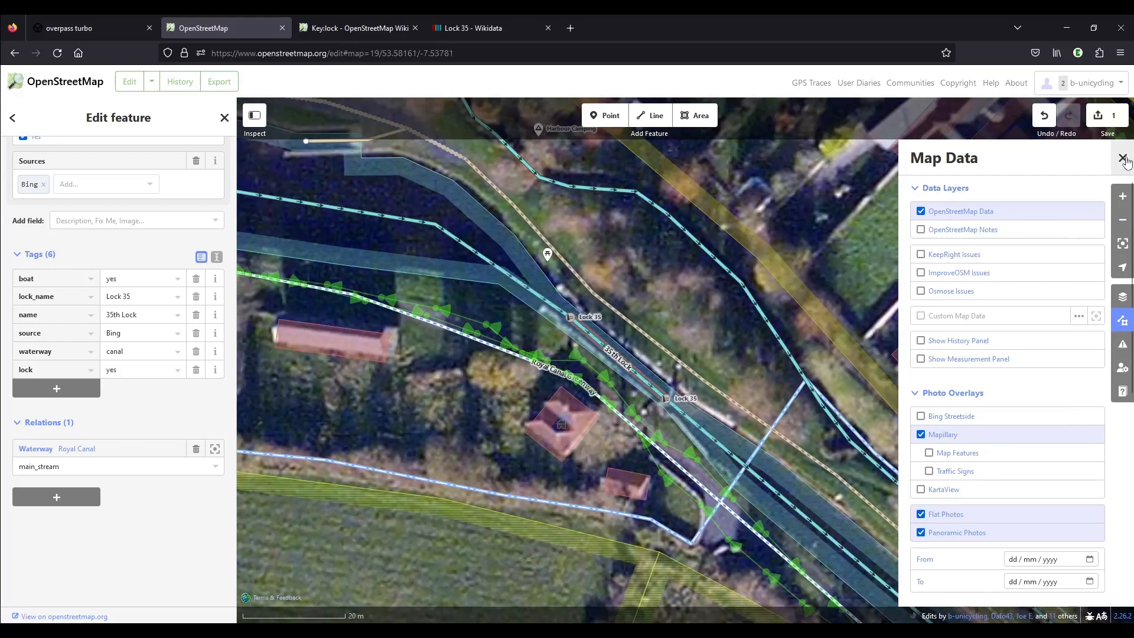
left_click(1122, 159)
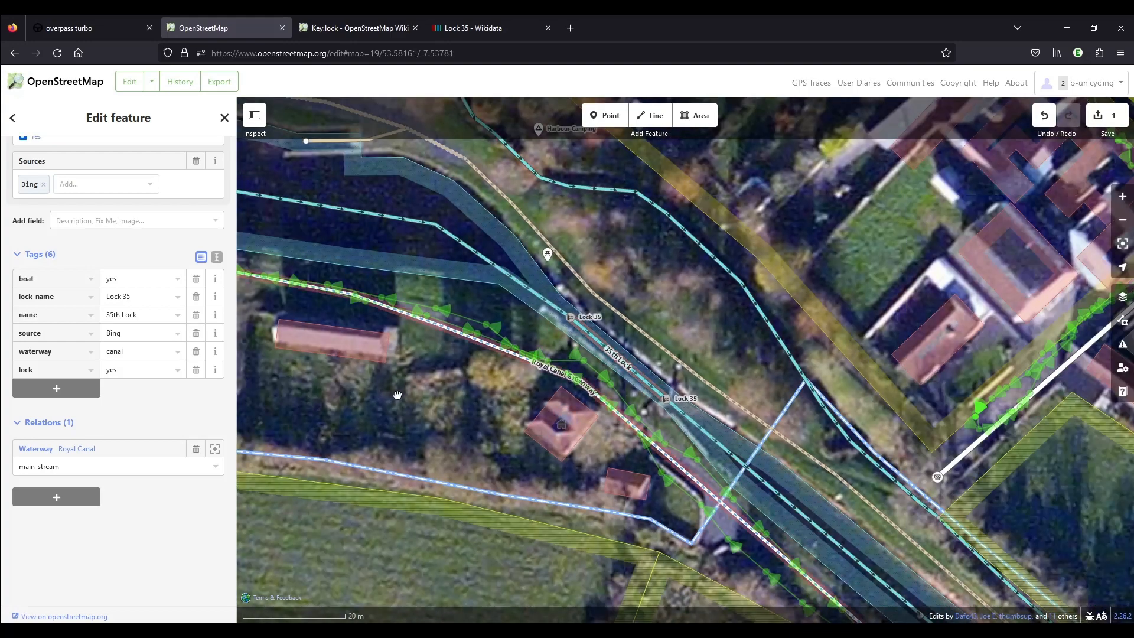
Open a street-level photo on the Royal Canal Greenway and move photo by photo along the path to view the lock.
left_click_drag(383, 378, 514, 398)
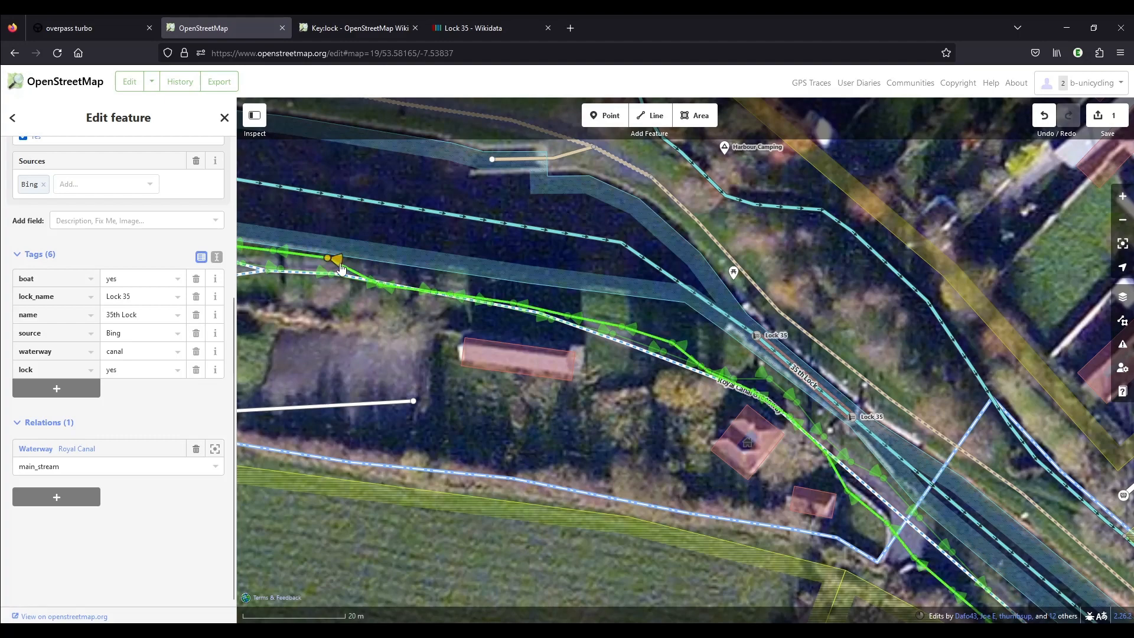
left_click(523, 306)
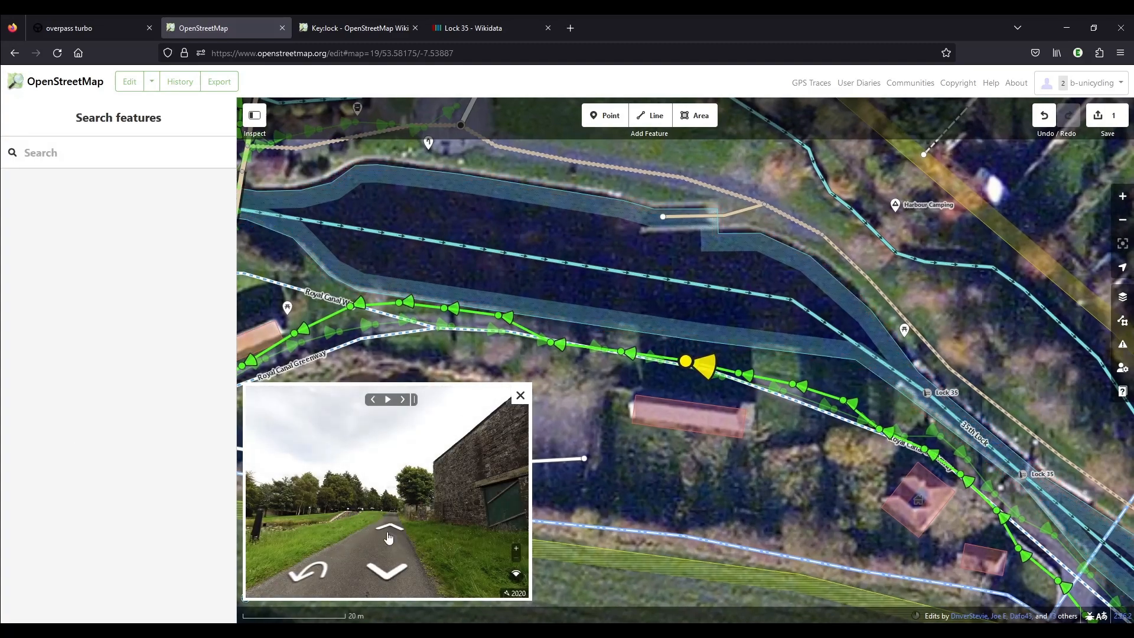
left_click(396, 569)
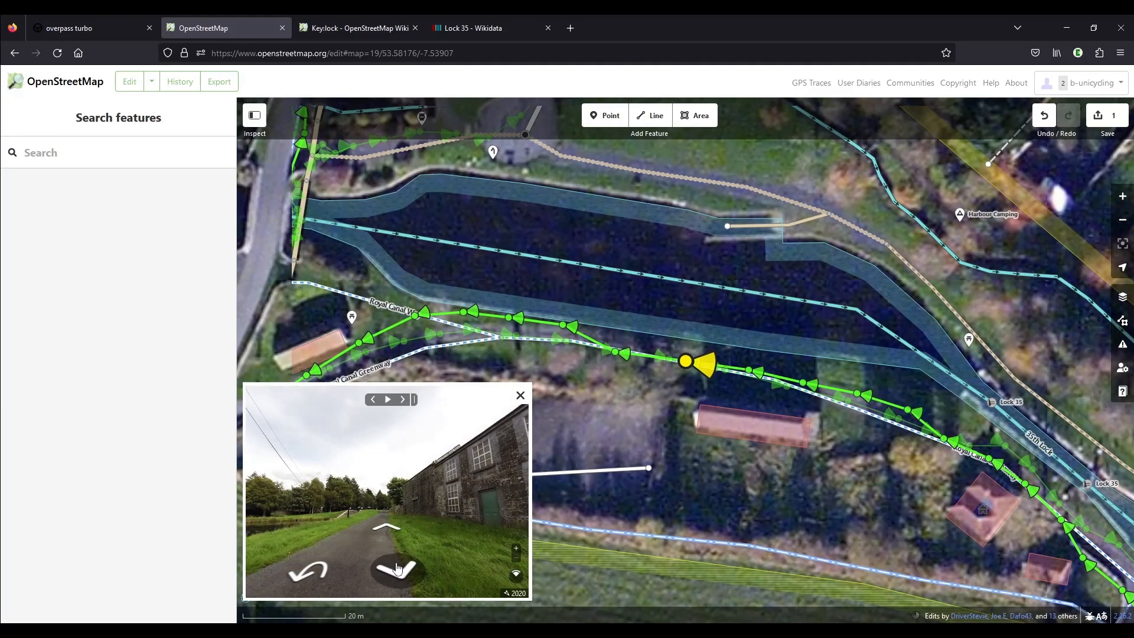
left_click(389, 530)
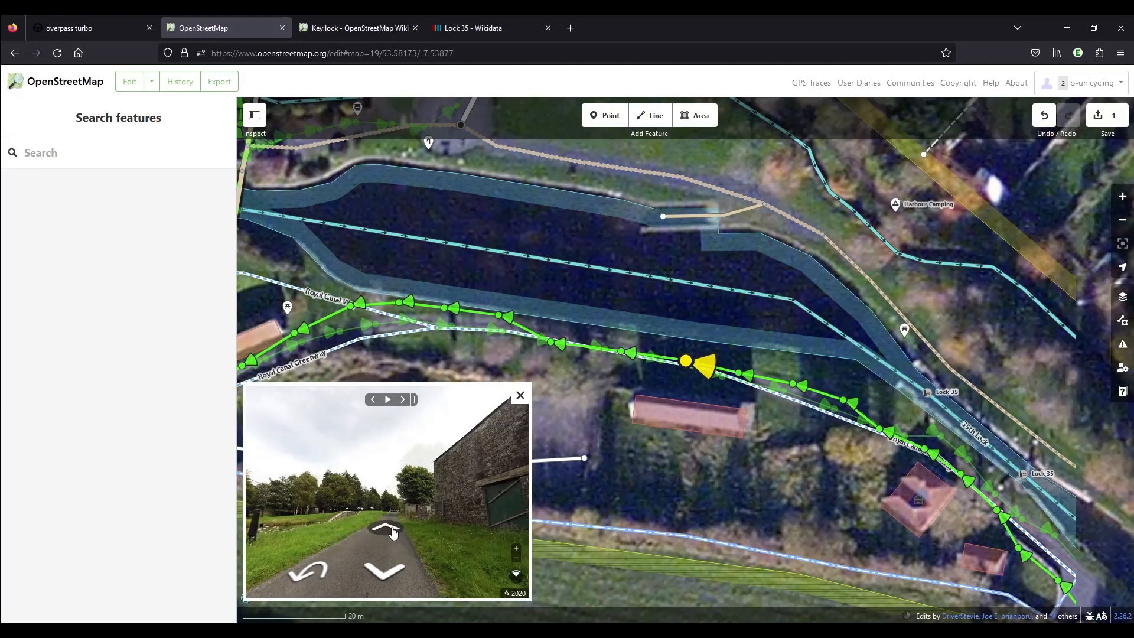
left_click(393, 529)
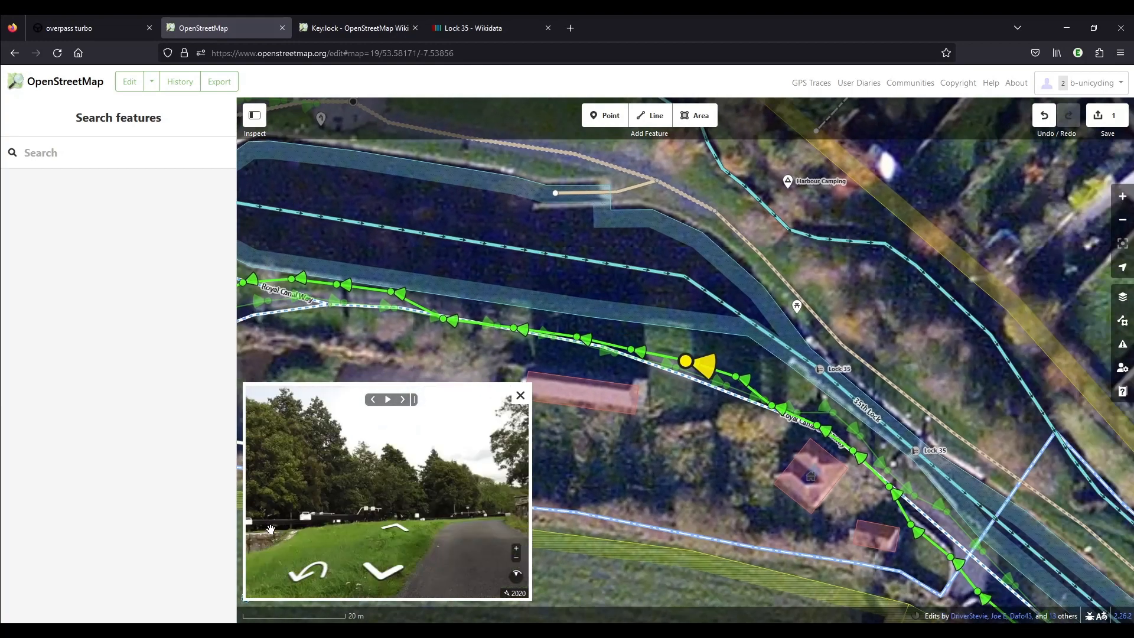
left_click(391, 530)
left_click(388, 530)
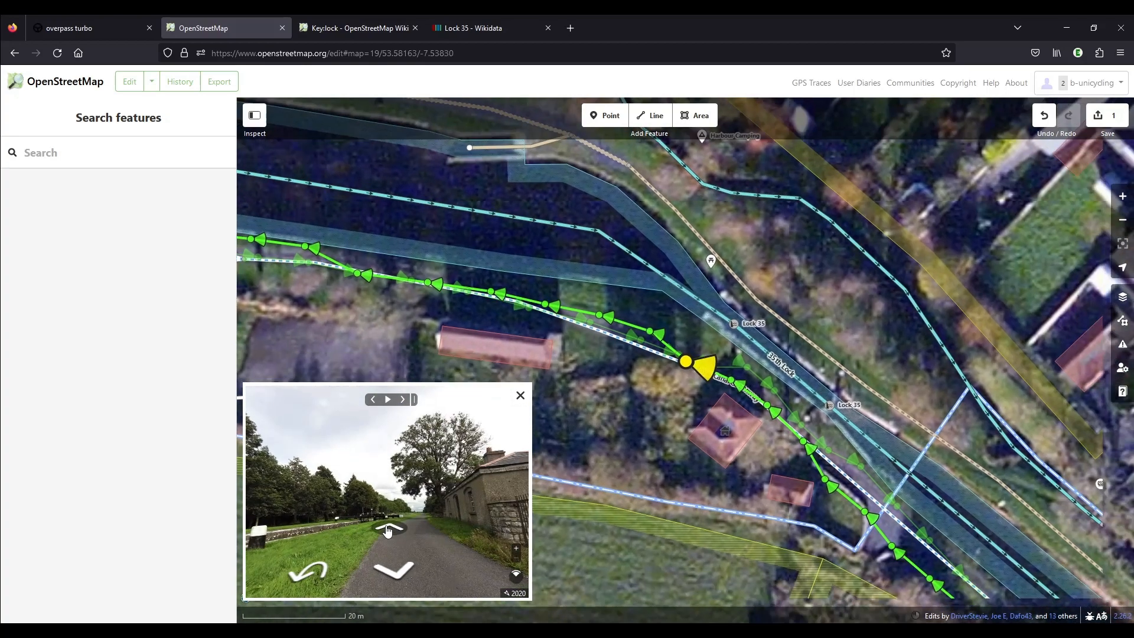
left_click(387, 530)
left_click(387, 530)
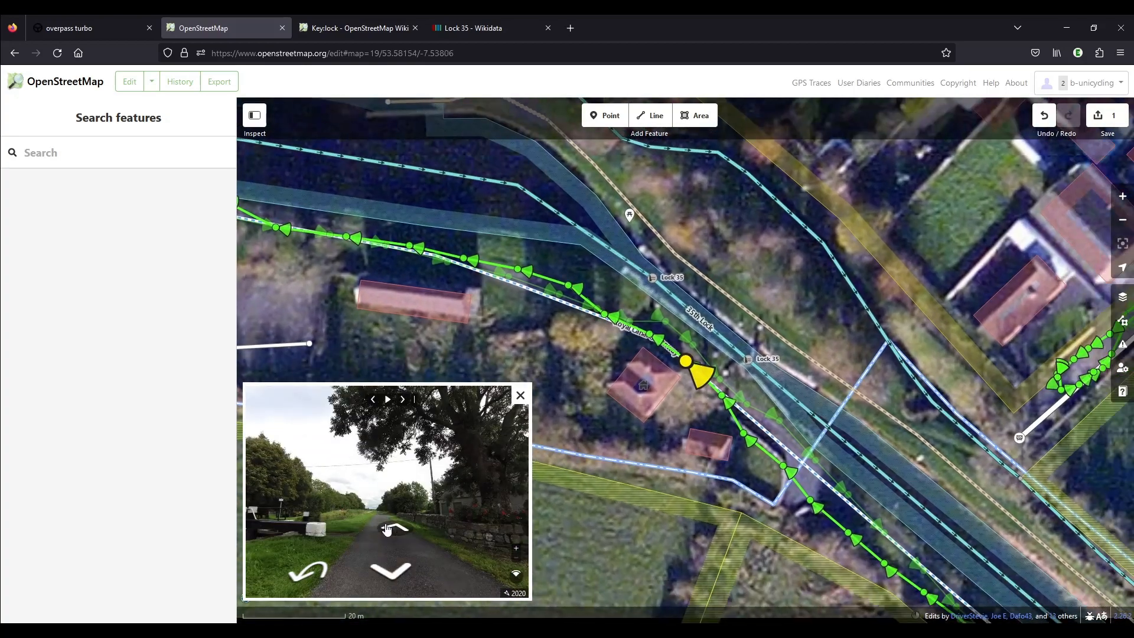
Move between the street-level photos beside the lock and examine the white sign on the canal bank up close.
left_click(388, 530)
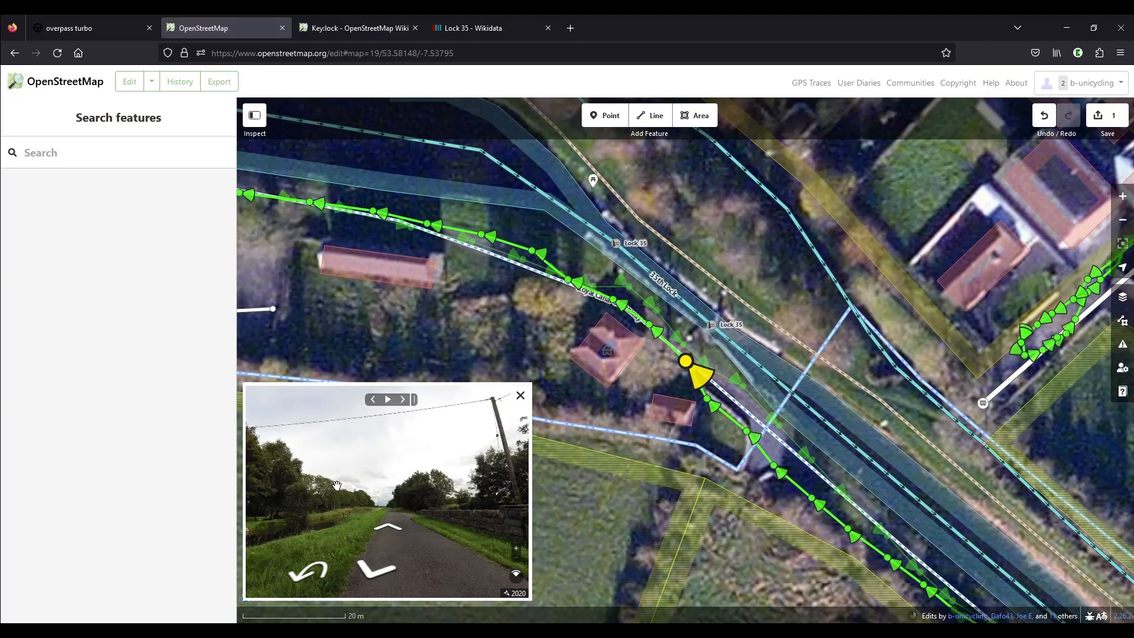
left_click(387, 571)
scroll(269, 505, "up", 2)
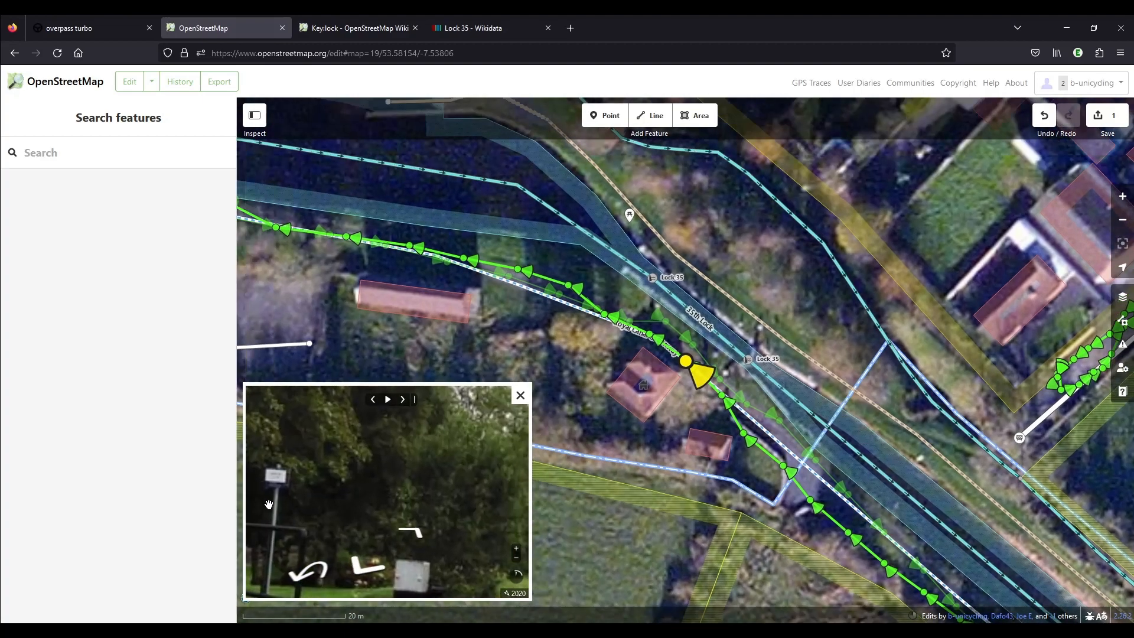
scroll(269, 505, "down", 3)
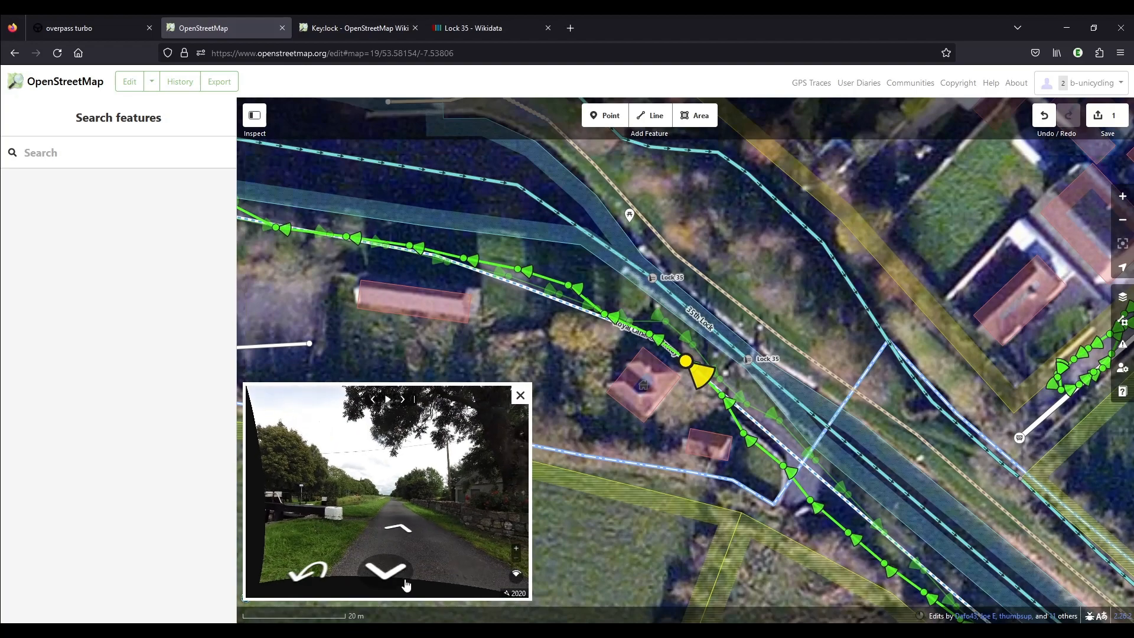
Move photo by photo west along the Royal Canal Greenway, away from the lock, to its junction with the road.
left_click(395, 569)
left_click(396, 569)
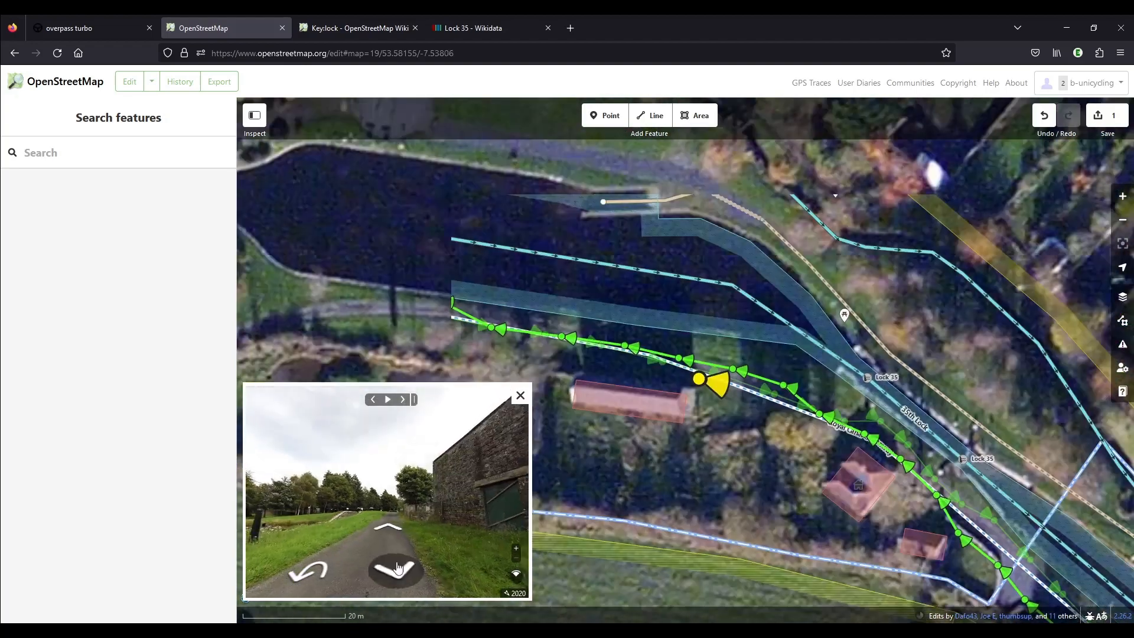
left_click(398, 568)
left_click(398, 569)
left_click(398, 568)
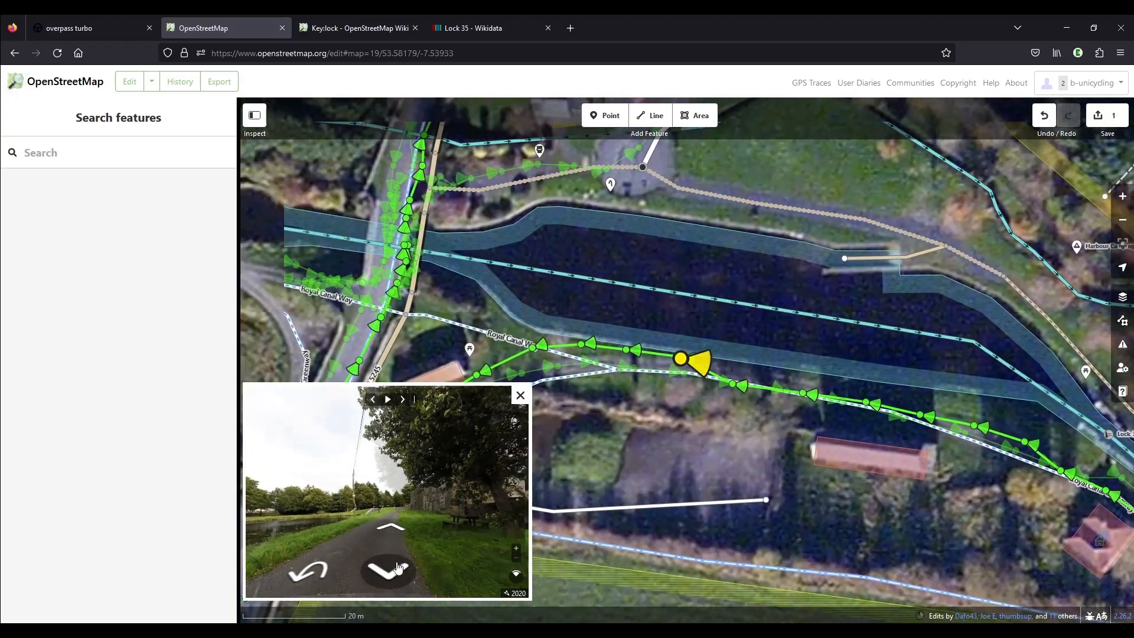
left_click(398, 568)
left_click(398, 568)
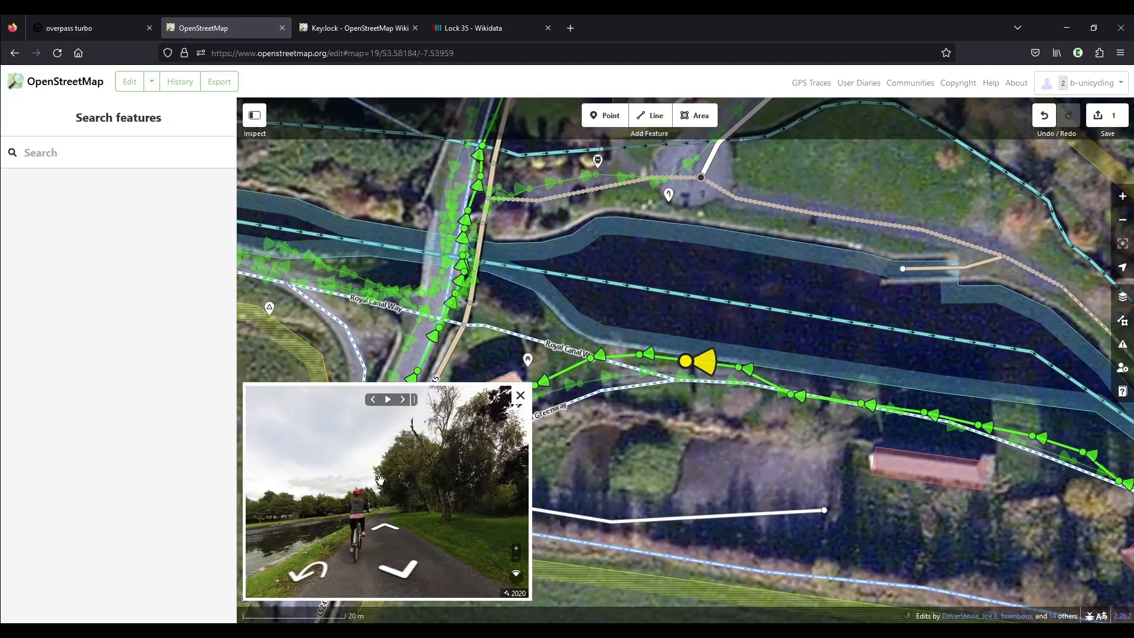
left_click(405, 574)
left_click(407, 572)
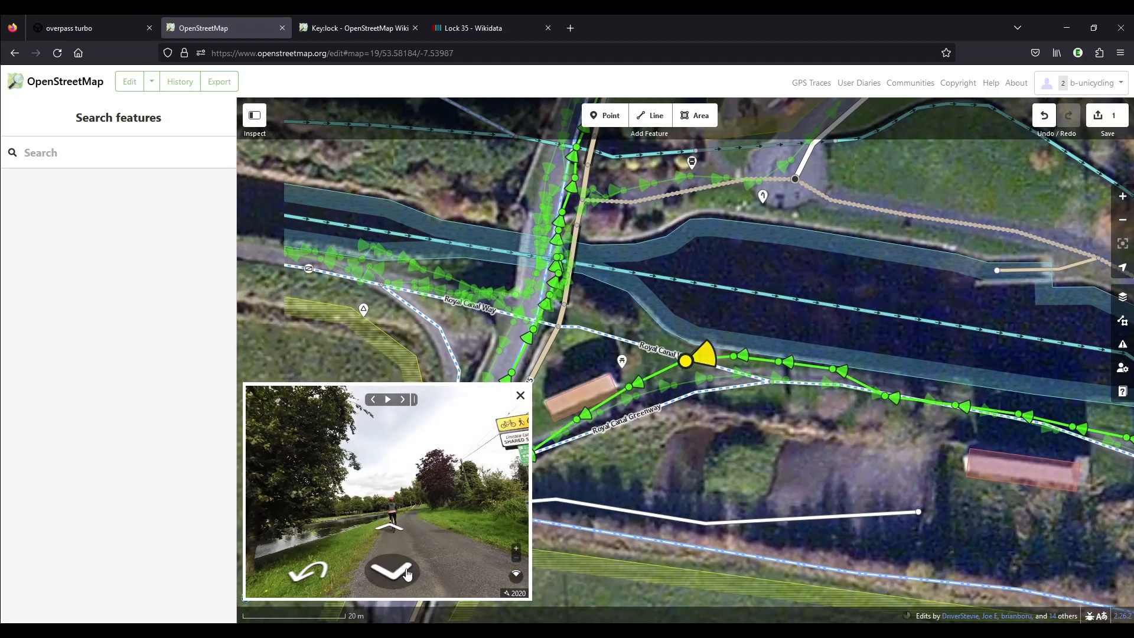
left_click(405, 573)
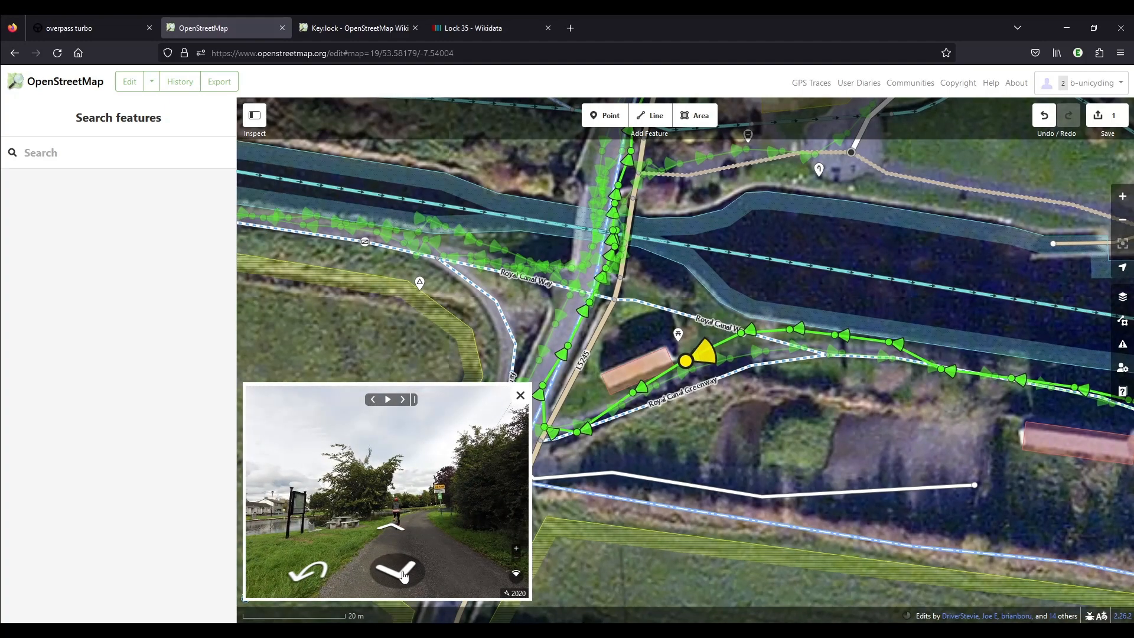
left_click(404, 574)
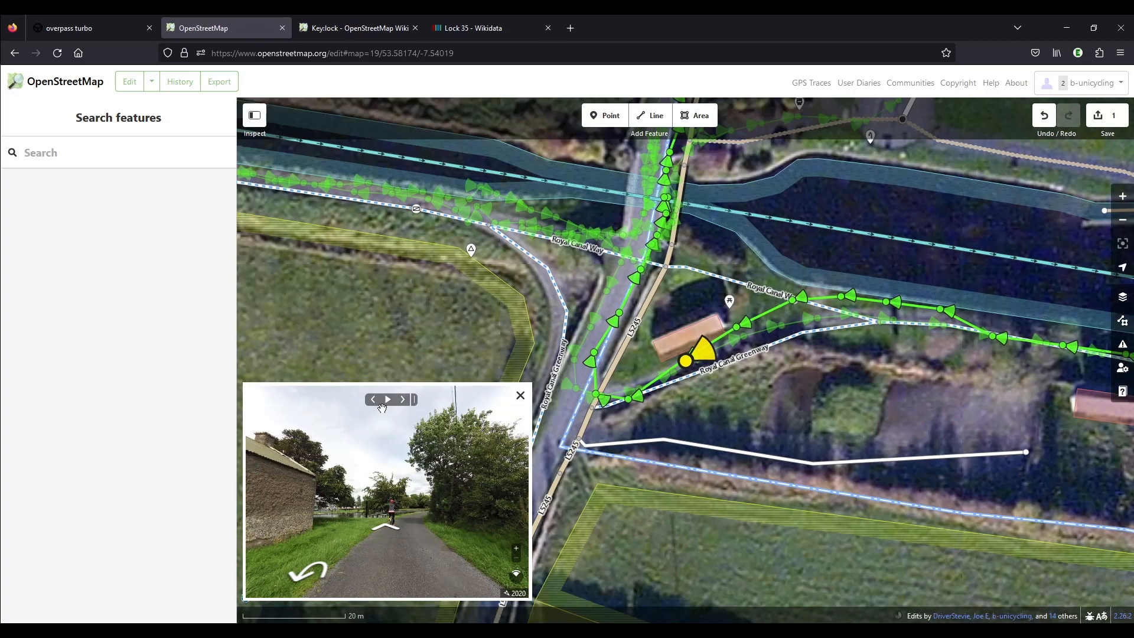
left_click(637, 399)
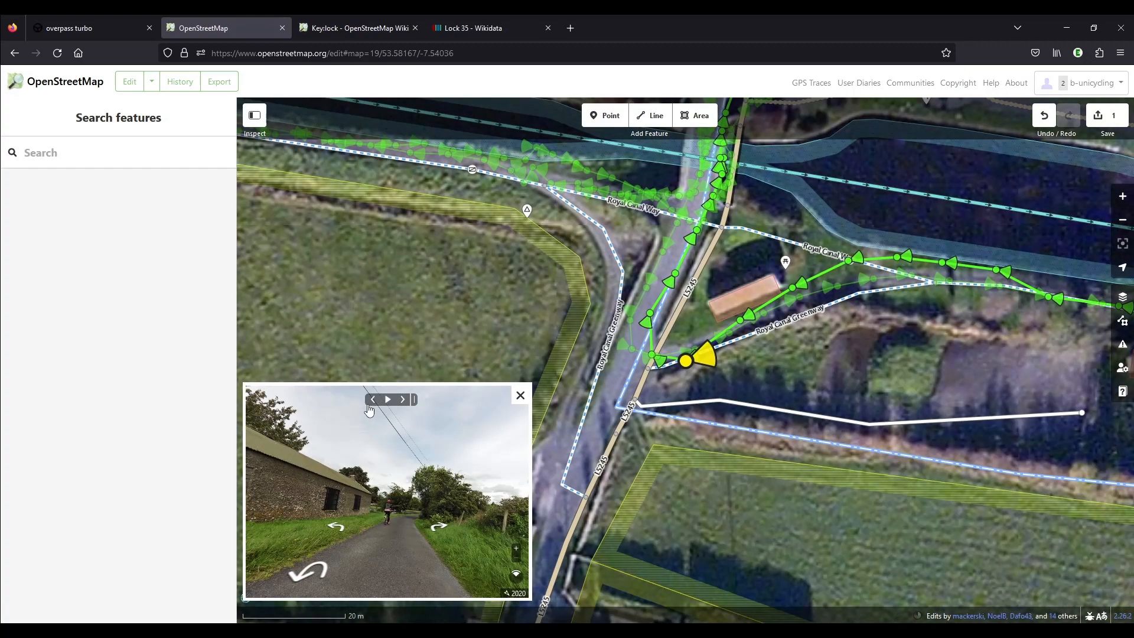
left_click(372, 402)
left_click(373, 401)
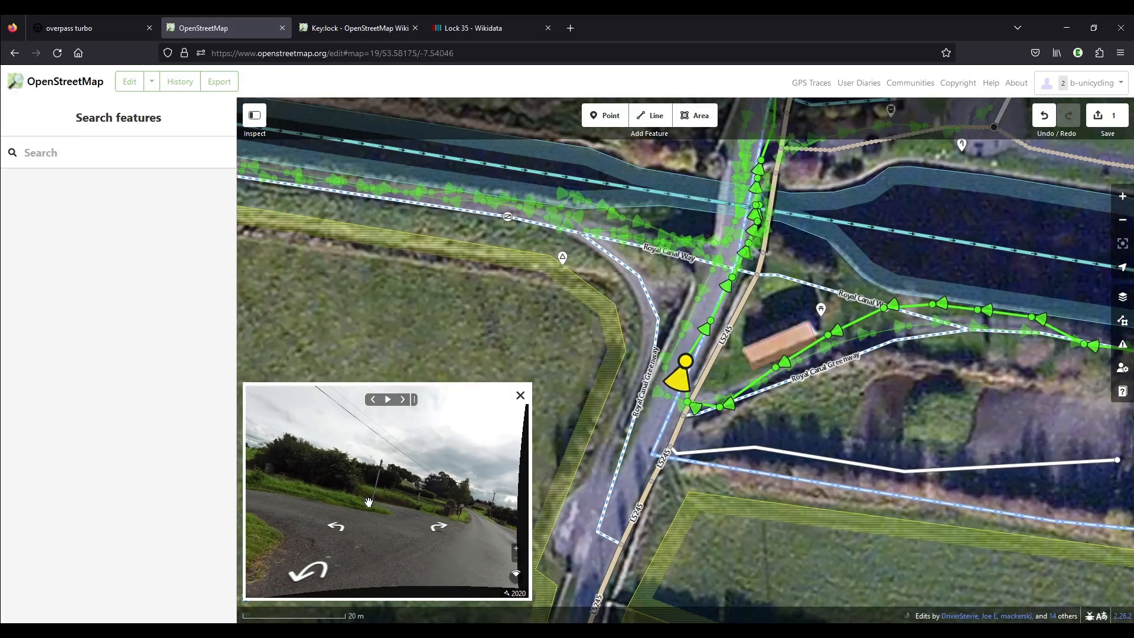
Open a street-level photo on the greenway southeast of the lock and advance through the sequence toward the lock.
left_click(943, 412)
left_click_drag(1061, 393, 425, 349)
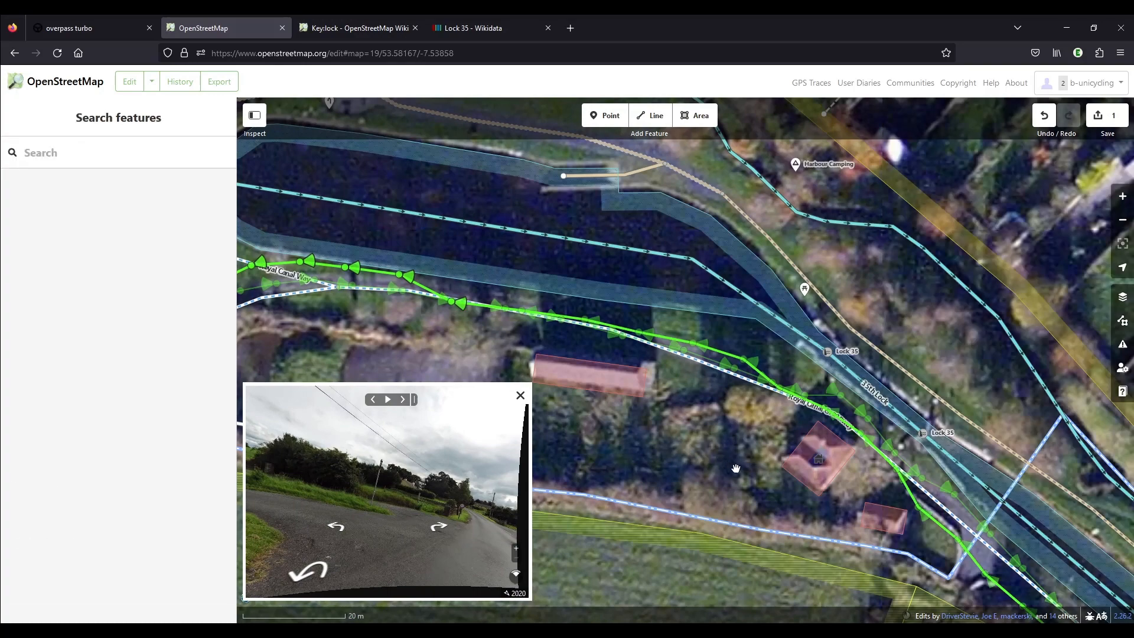
left_click_drag(736, 467, 496, 245)
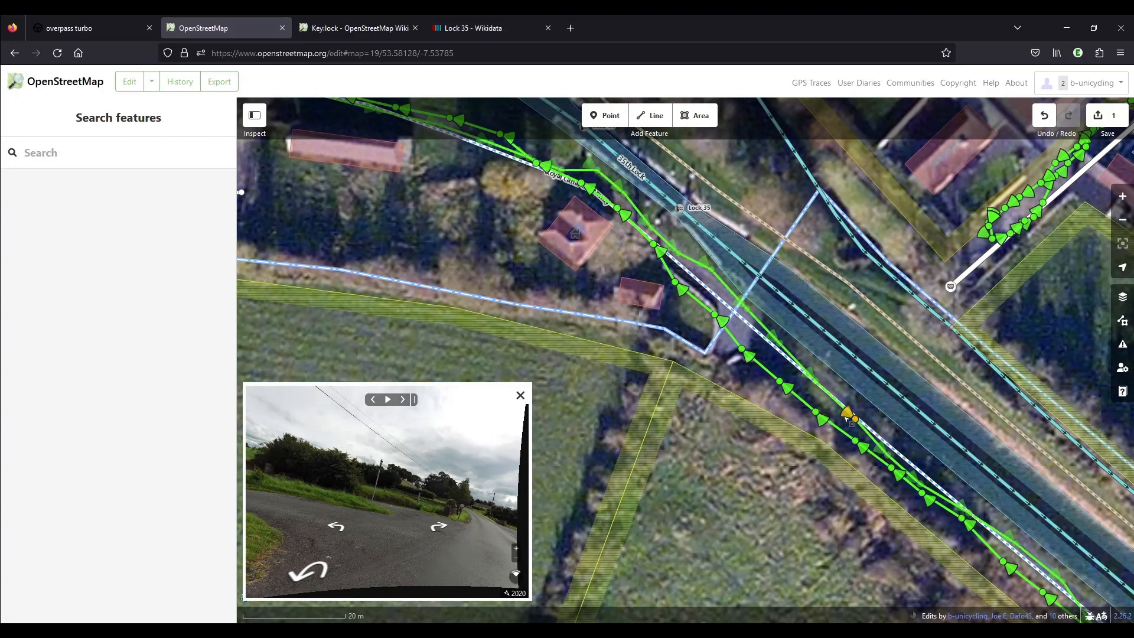
left_click_drag(848, 413, 678, 356)
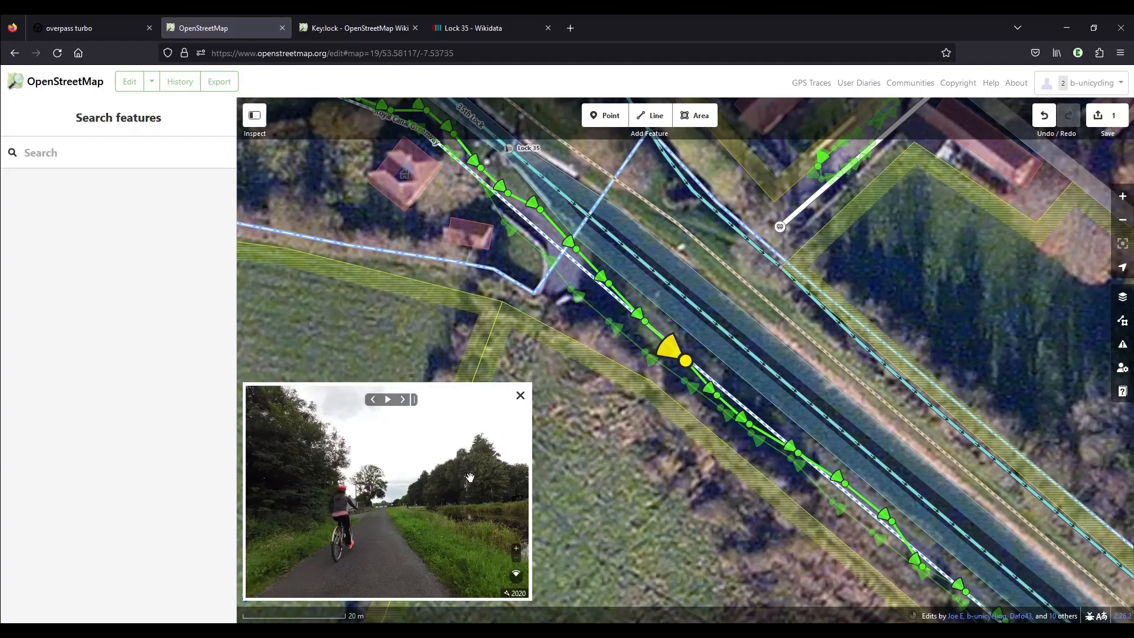
left_click(403, 401)
left_click(403, 400)
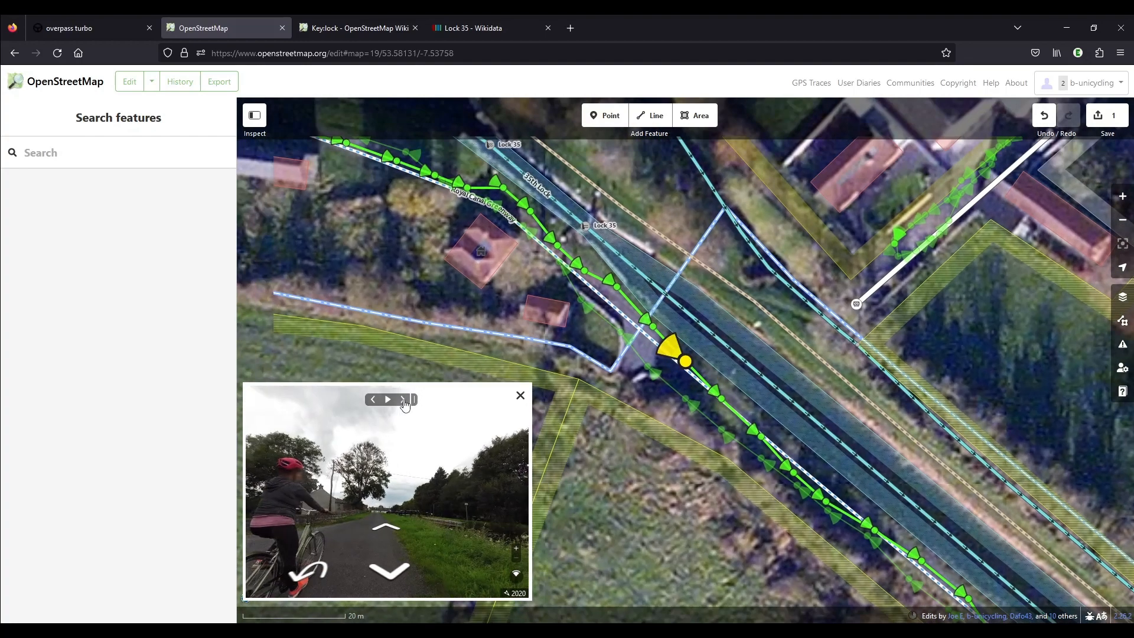
Examine the lock's sign close up in the neighbouring street-level photos and bring the lock back into the map view.
scroll(492, 505, "up", 5)
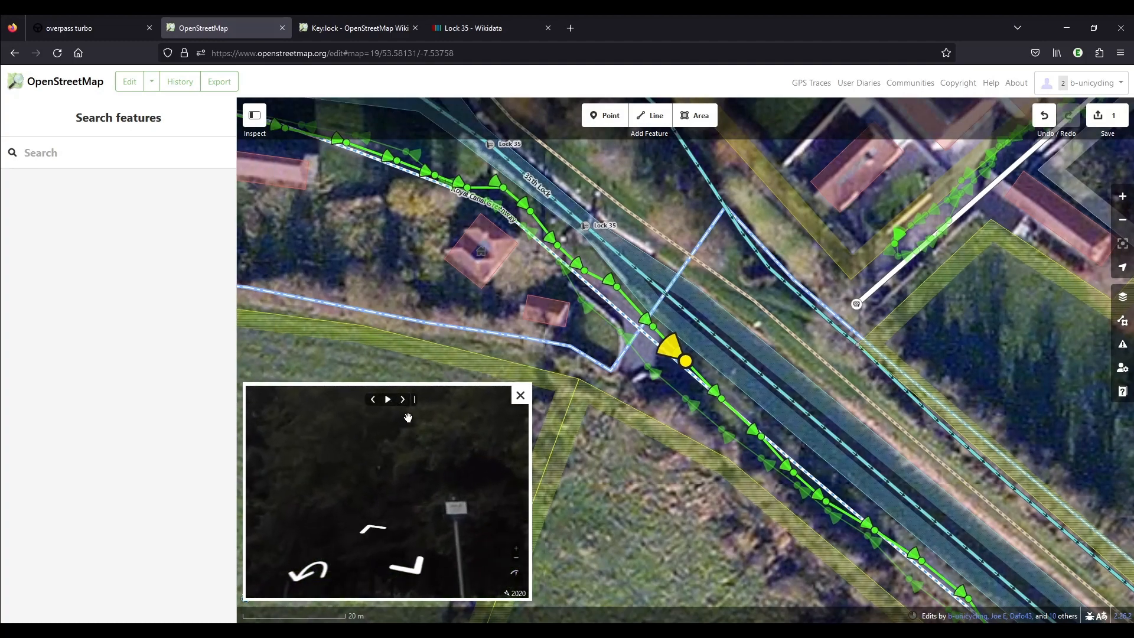
left_click(373, 400)
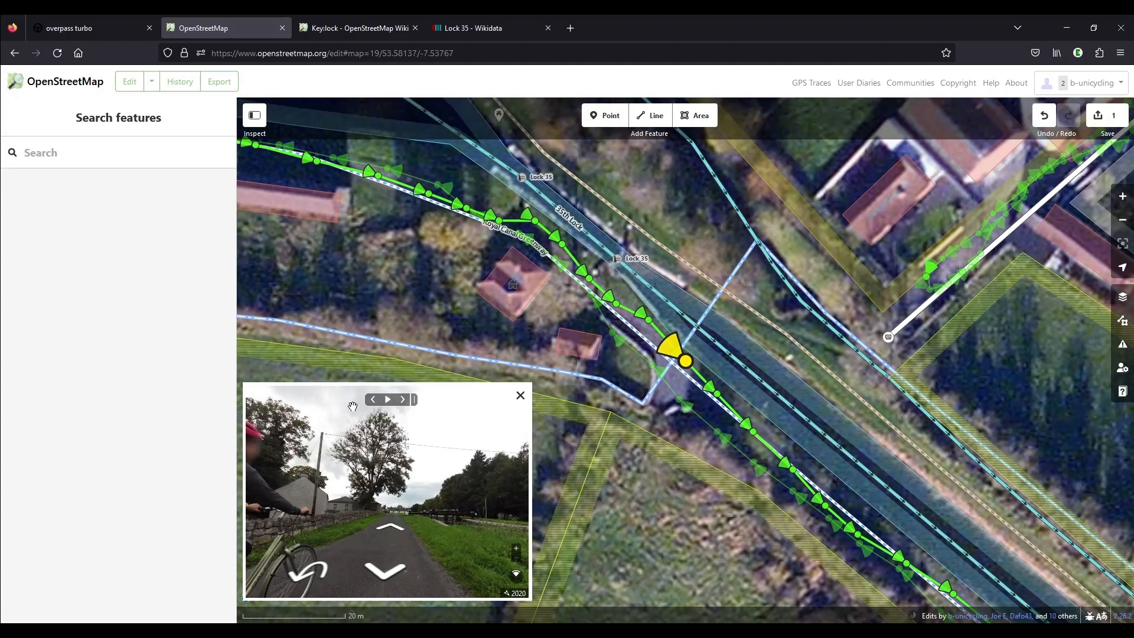
left_click(374, 407)
scroll(366, 460, "up", 5)
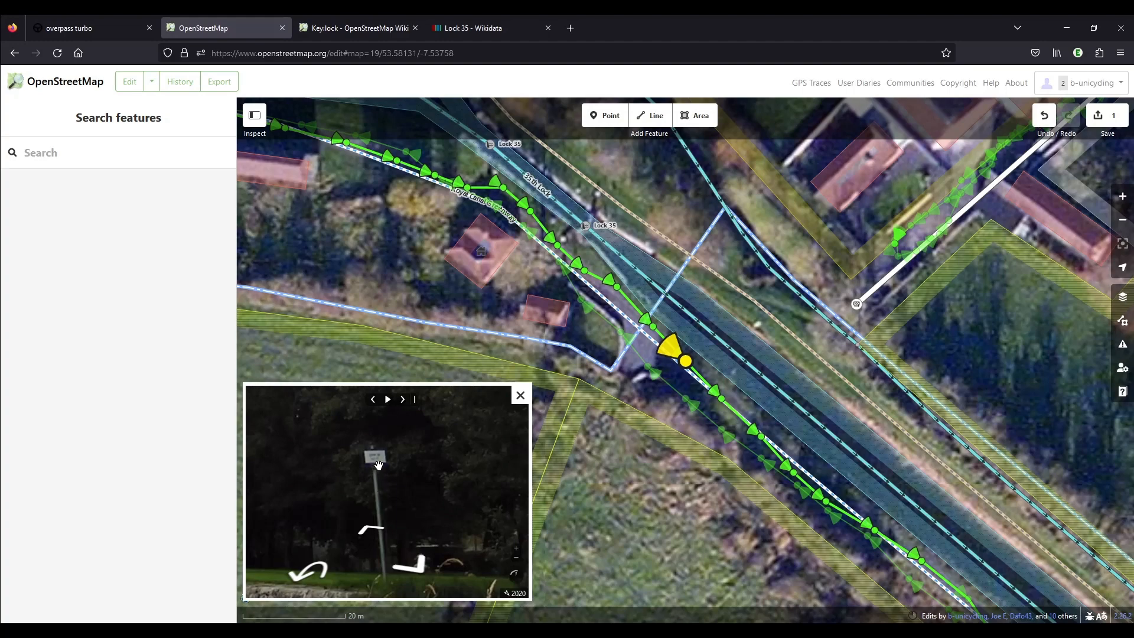
left_click_drag(376, 208, 470, 251)
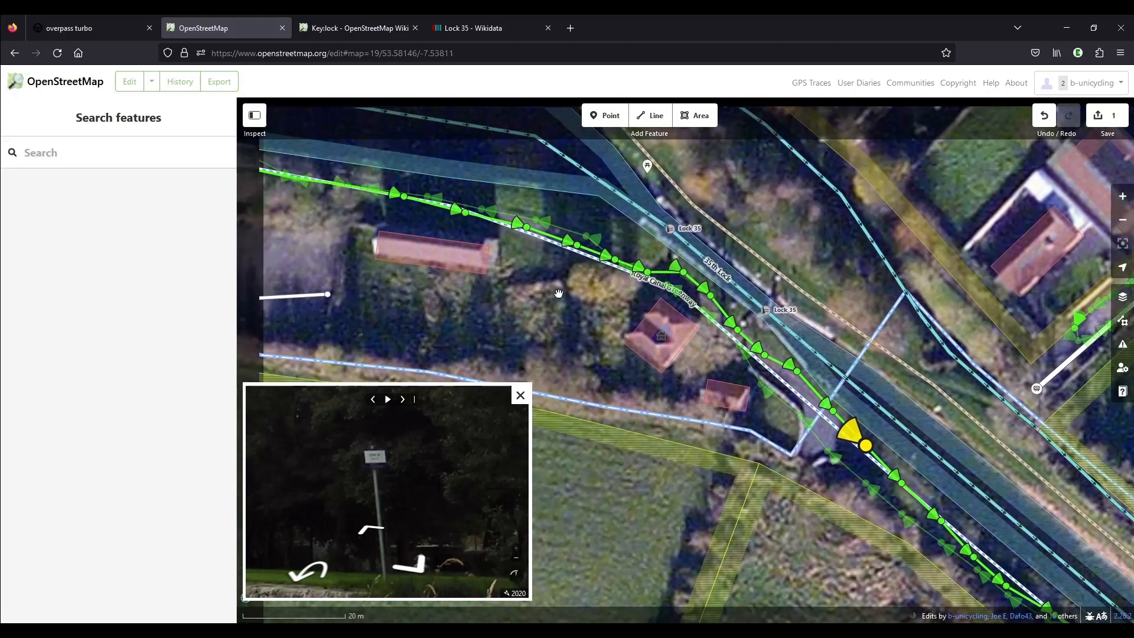
Add the tag lock_name:ga=Loc 35 to the 35th Lock canal segment.
left_click(719, 272)
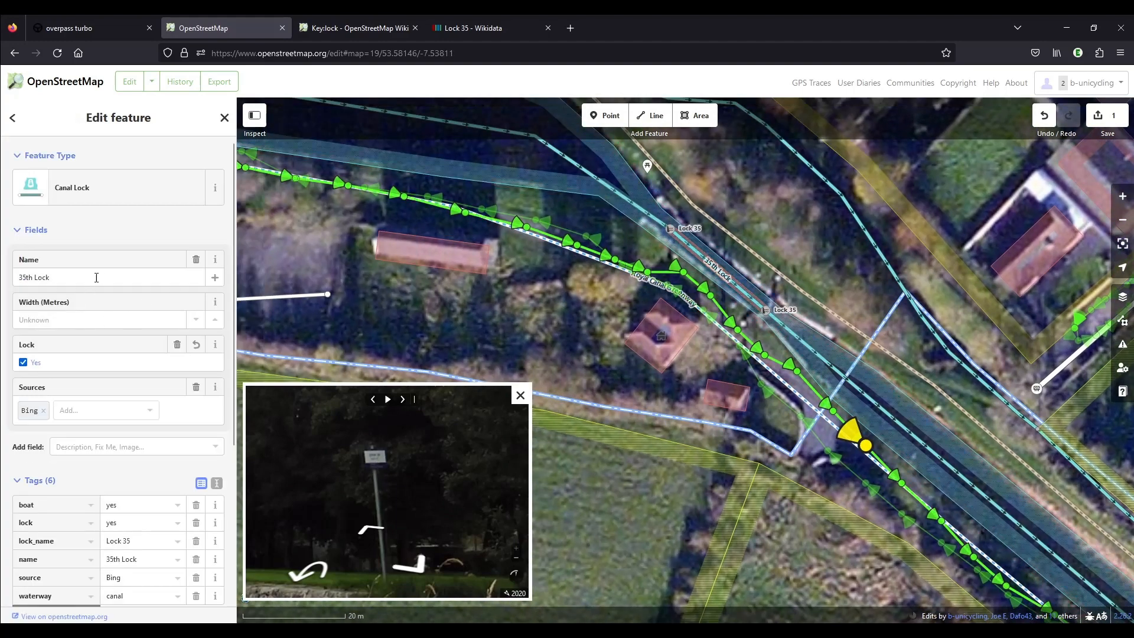
scroll(71, 332, "down", 4)
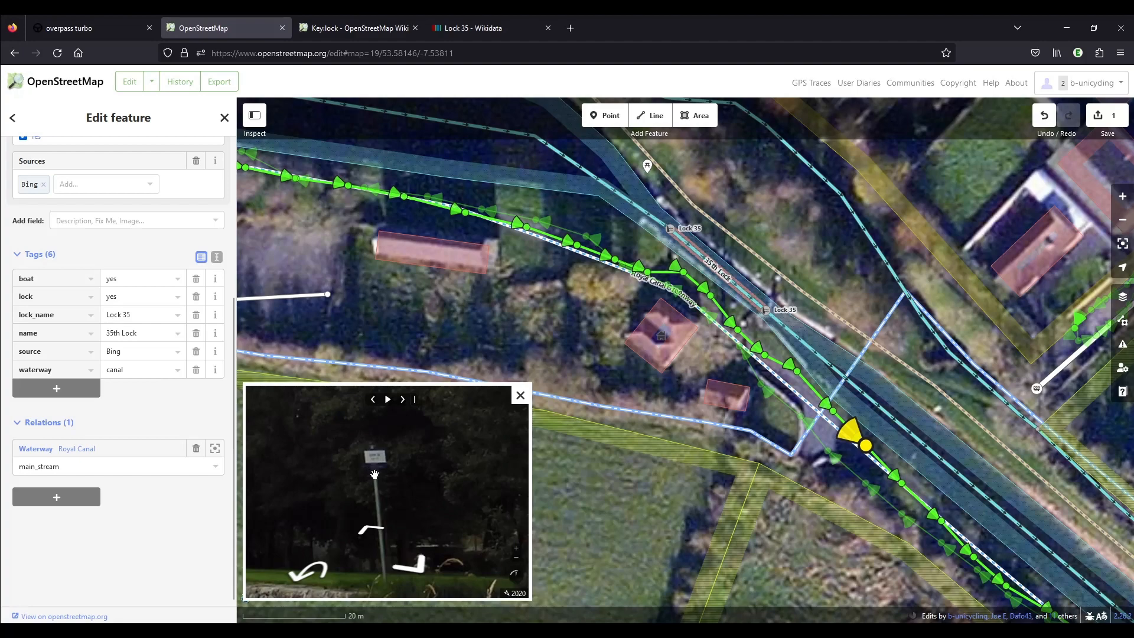
left_click(56, 388)
type("lock")
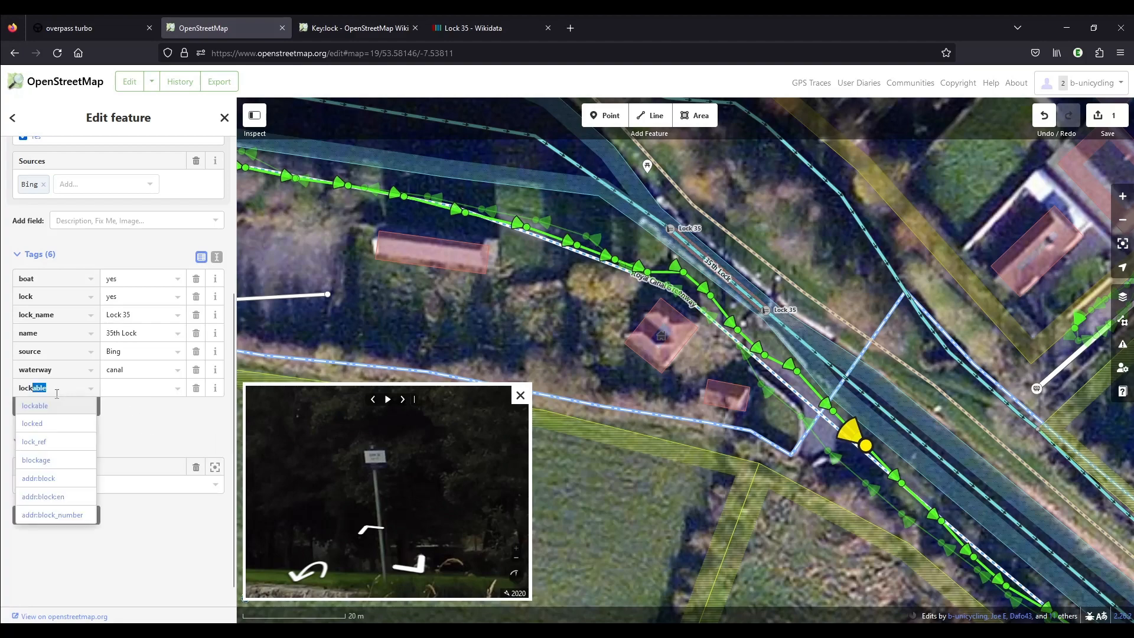
type("_name:ga")
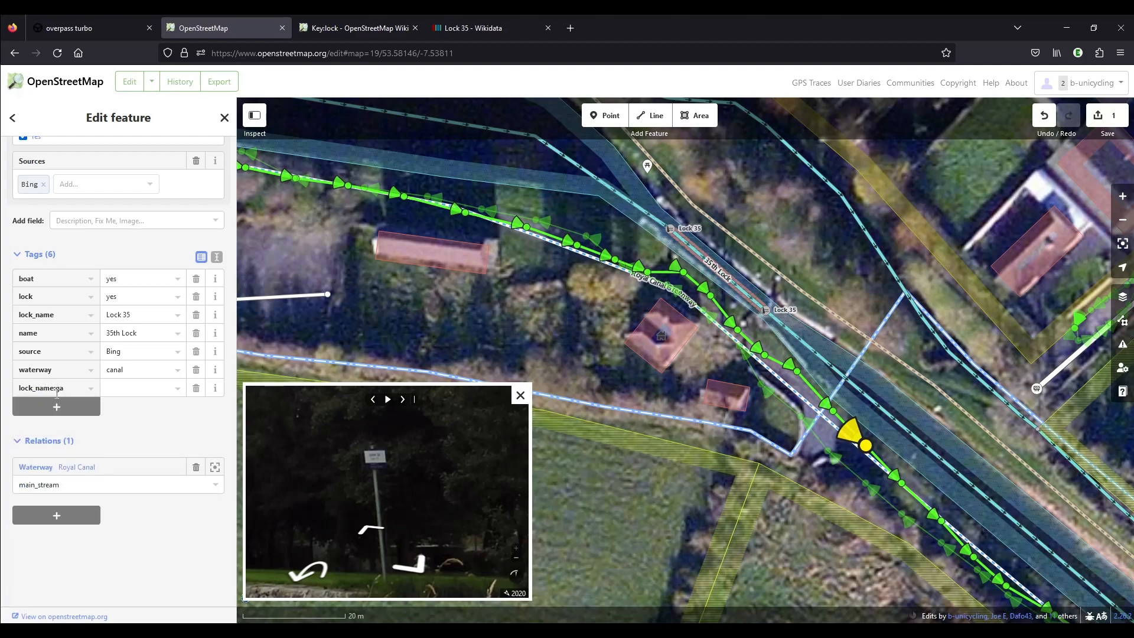
key("Tab")
type("Loc")
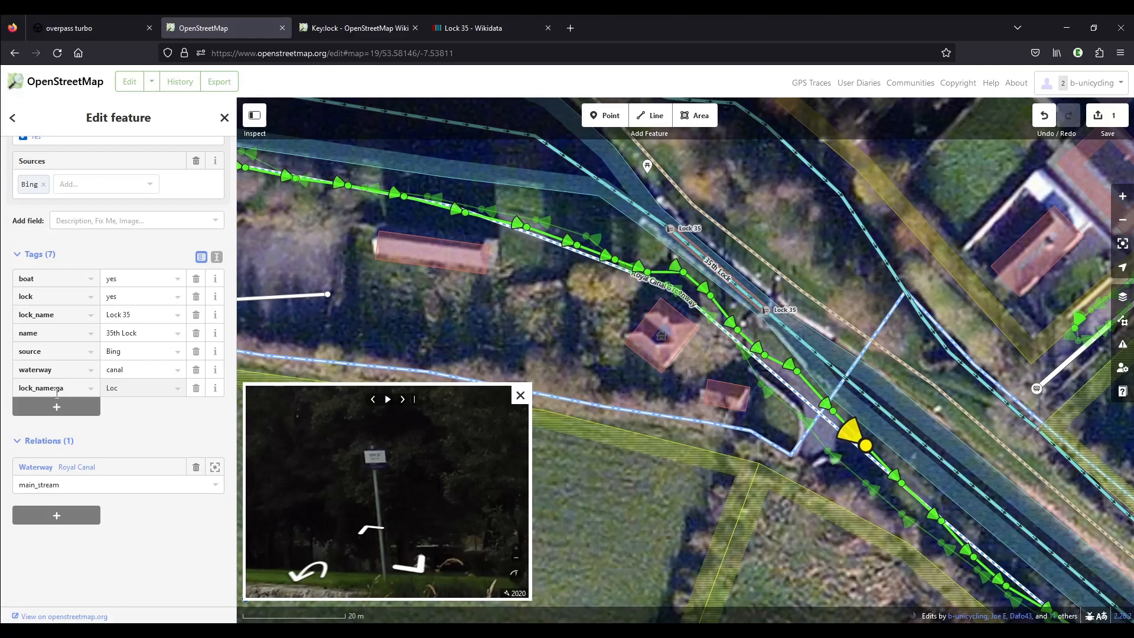
type(" 35")
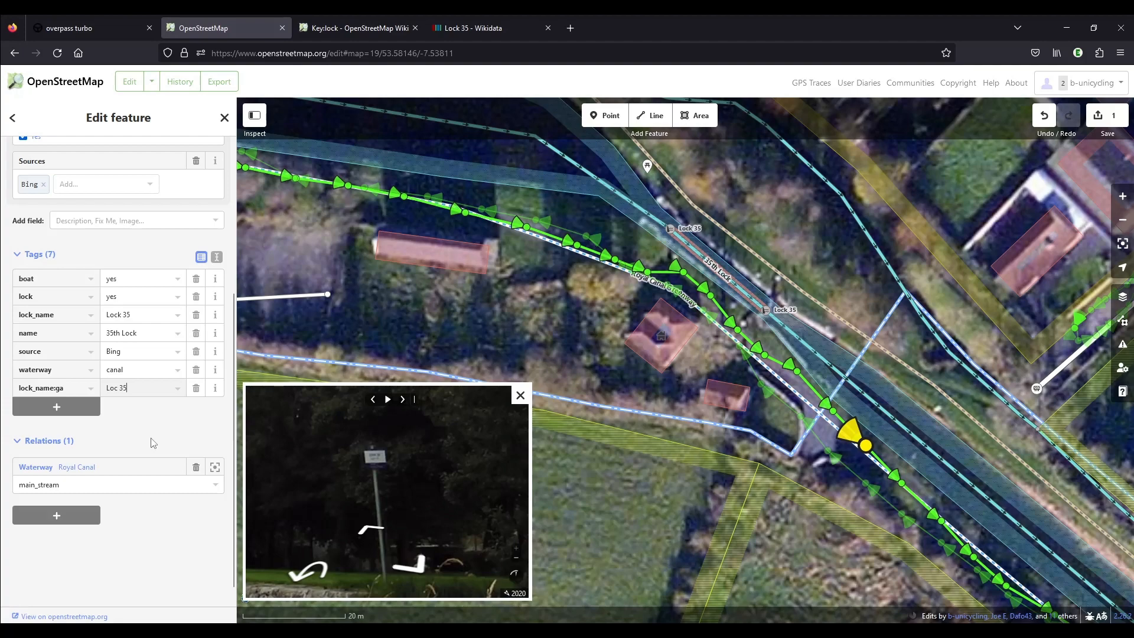
Locate the sign in the street-level photo and place a generic point for it on the northeast canal bank, southeast of the lower lock gate.
scroll(378, 486, "down", 5)
left_click_drag(378, 486, 502, 521)
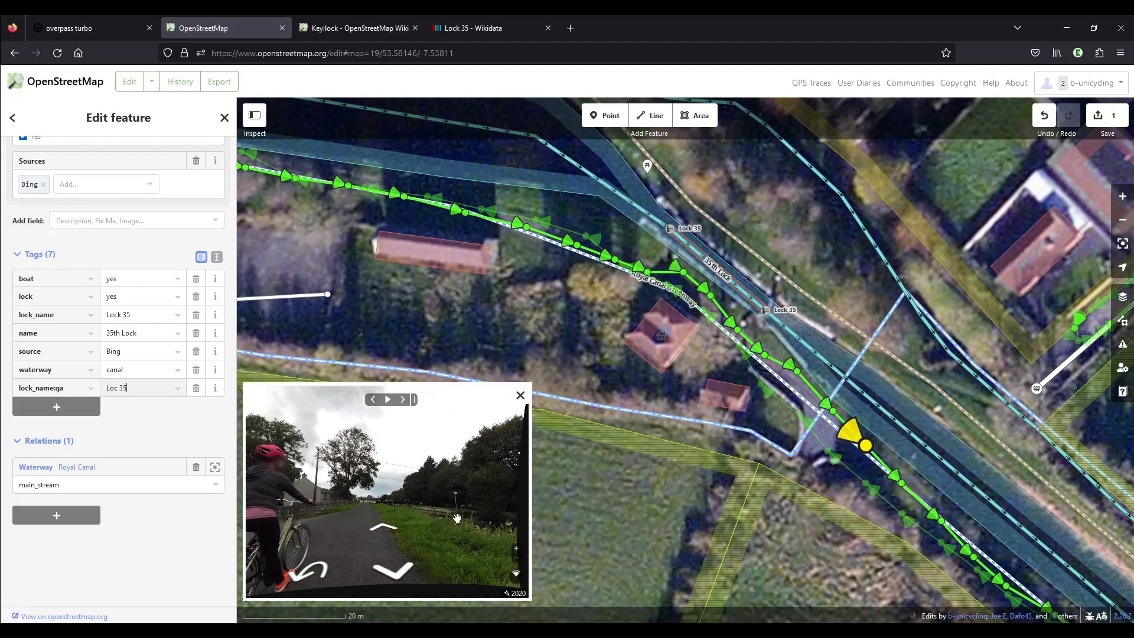
left_click(610, 116)
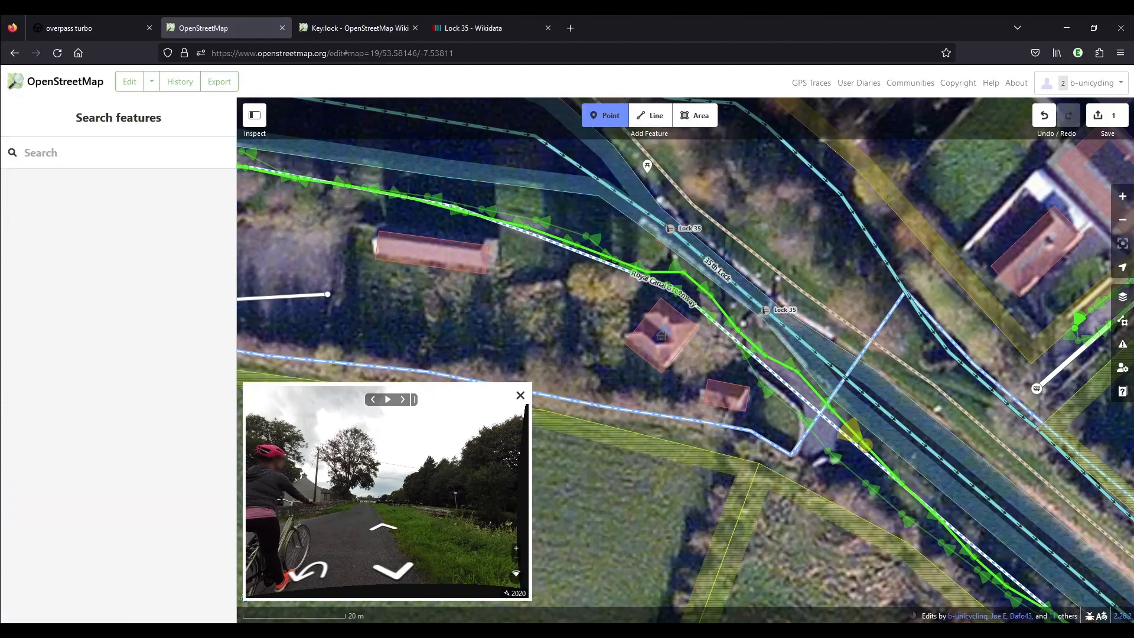
left_click(831, 329)
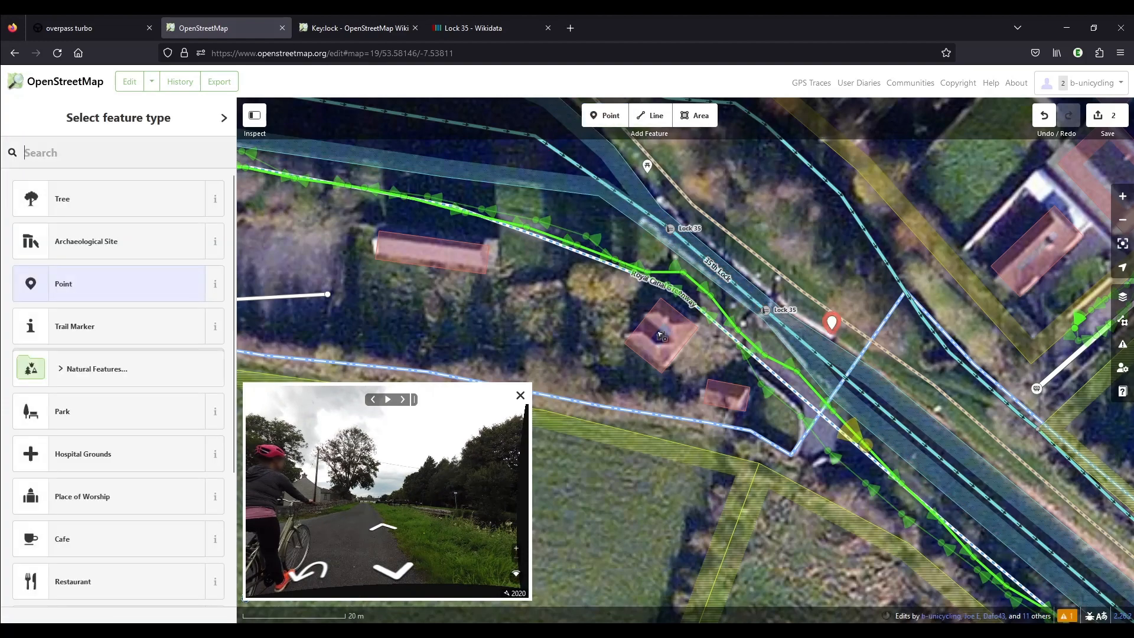
left_click(121, 284)
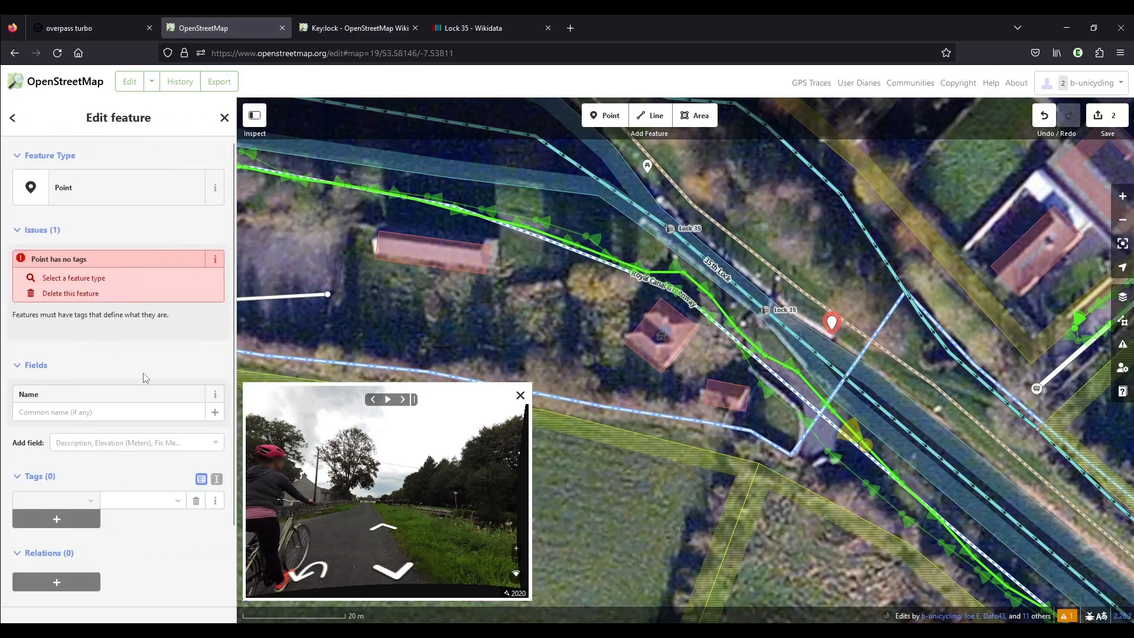
Tag the new point with man_made=sign and name=Lock 35.
left_click(43, 500)
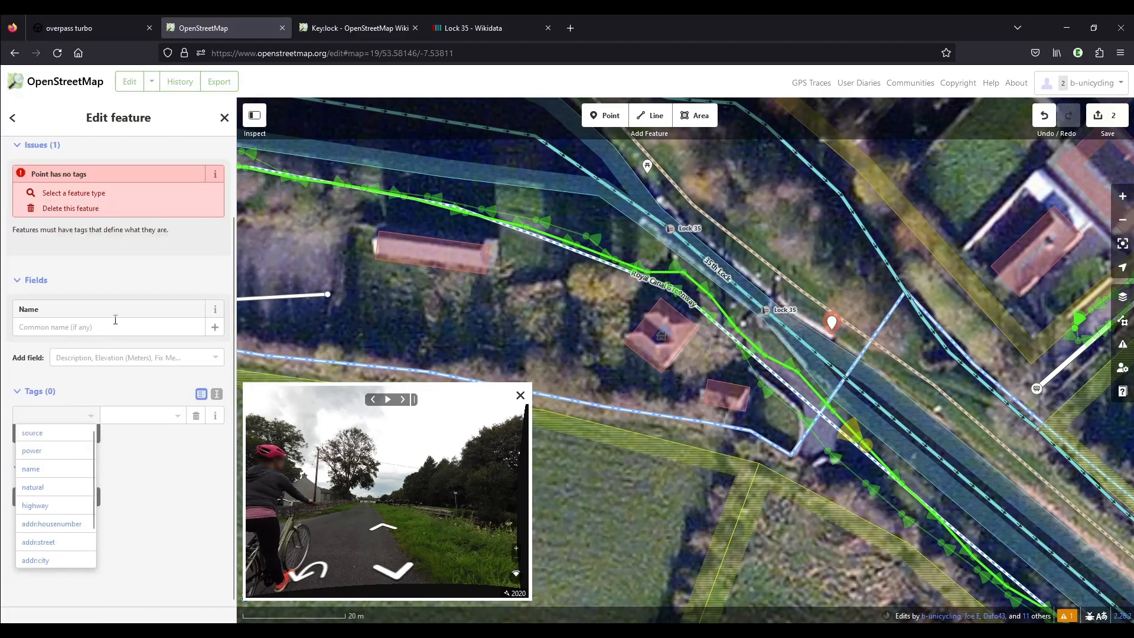
type("man")
key("Tab")
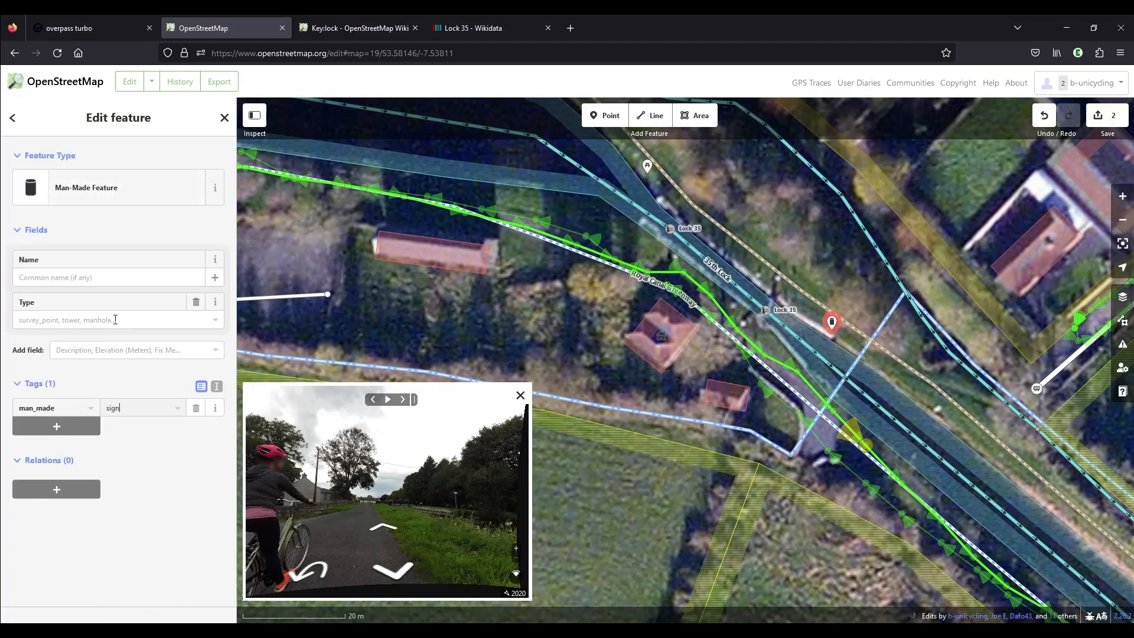
key("Tab")
type("name")
key("Tab")
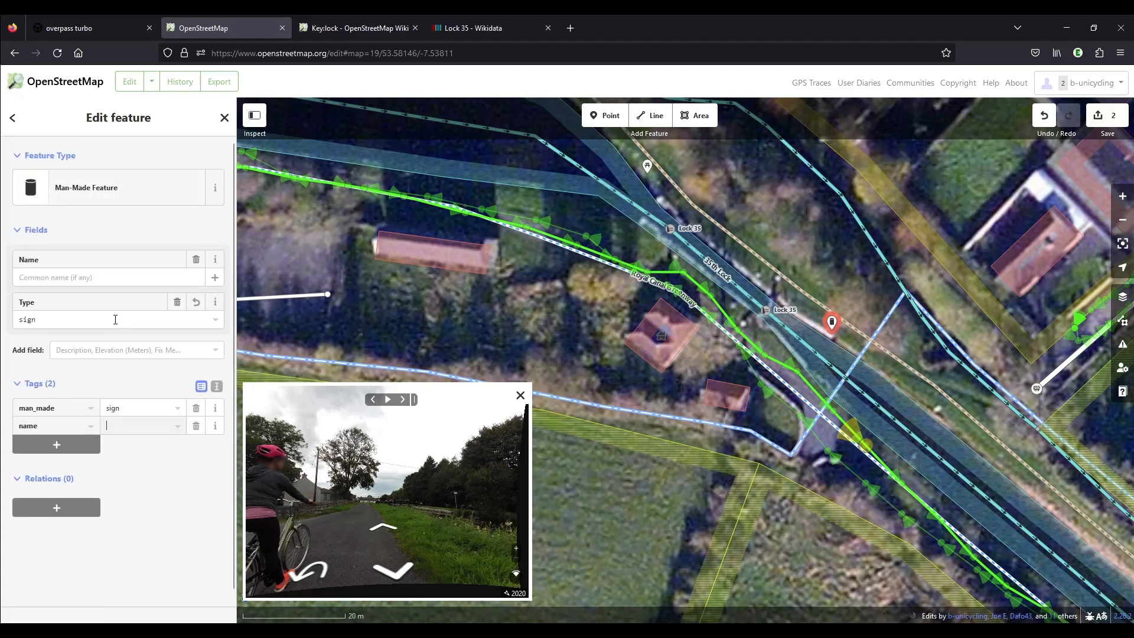
type("Lco")
key("BackSpace")
key("BackSpace")
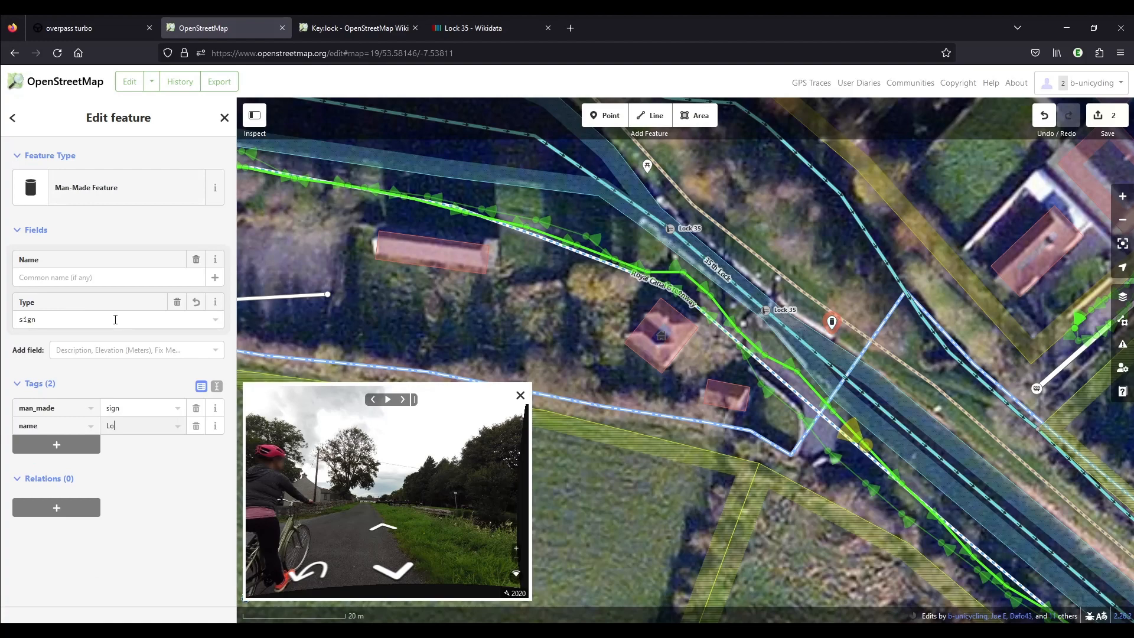
type("ock 35")
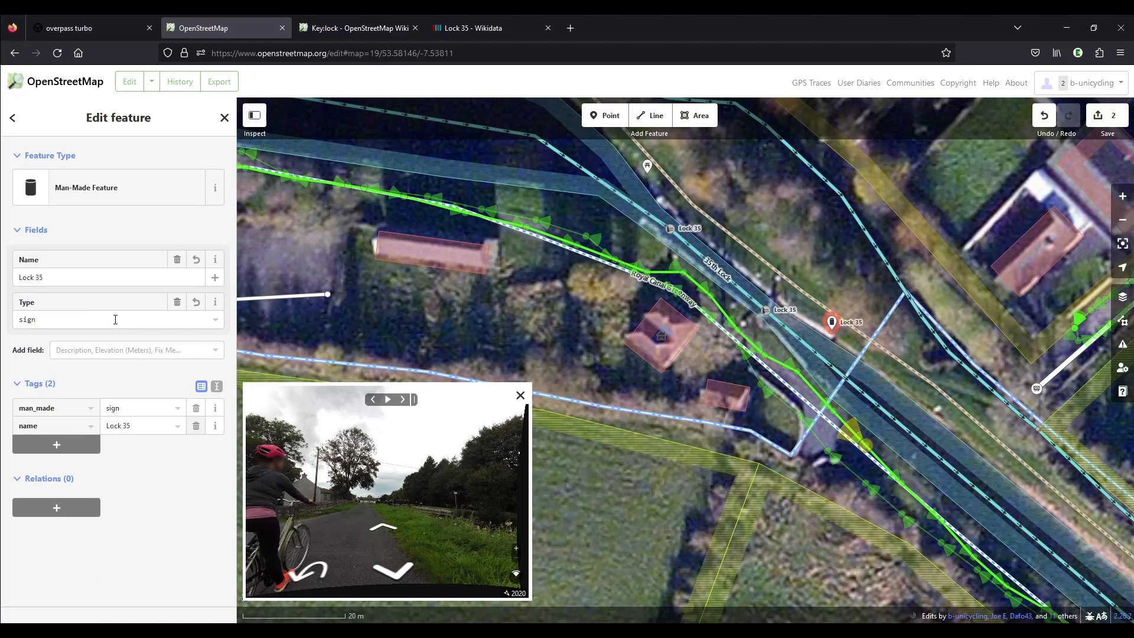
Add the Irish name tag name:ga=Loc 35 to the sign point.
key("Tab")
type("name:ga")
key("Tab")
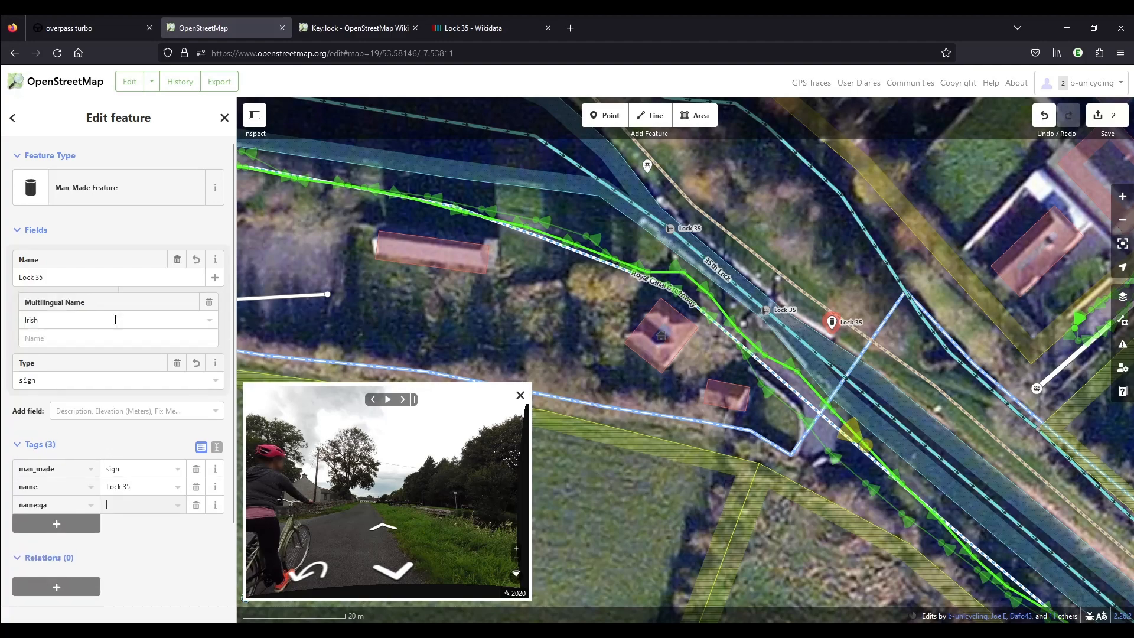
type("Loc 35")
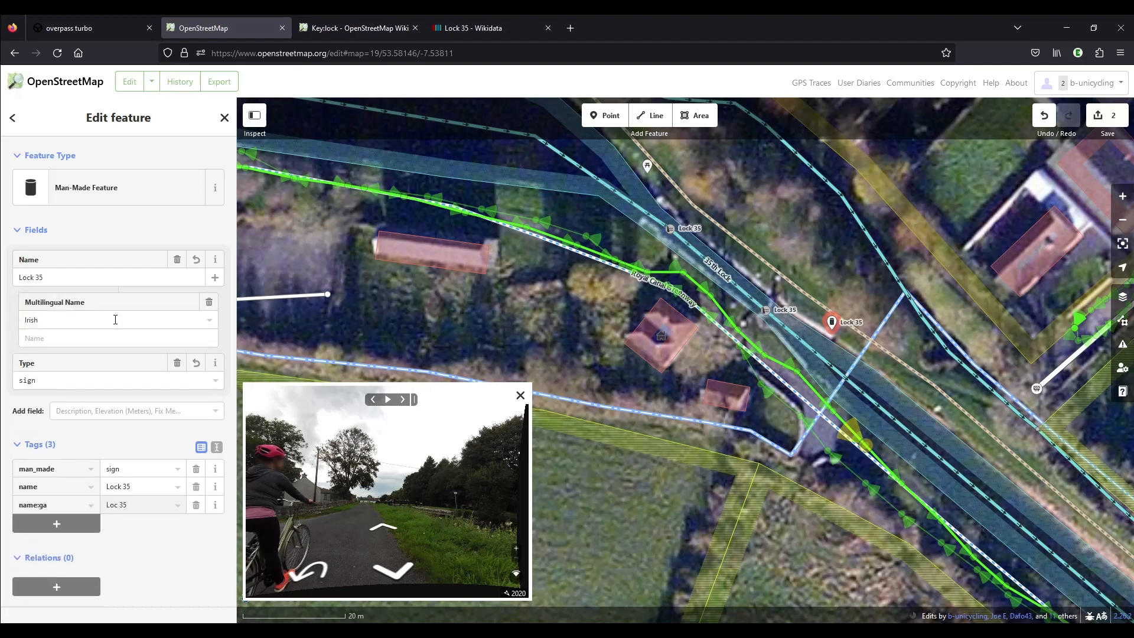
Add the tag direction=125 to the sign point.
key("Tab")
type("di")
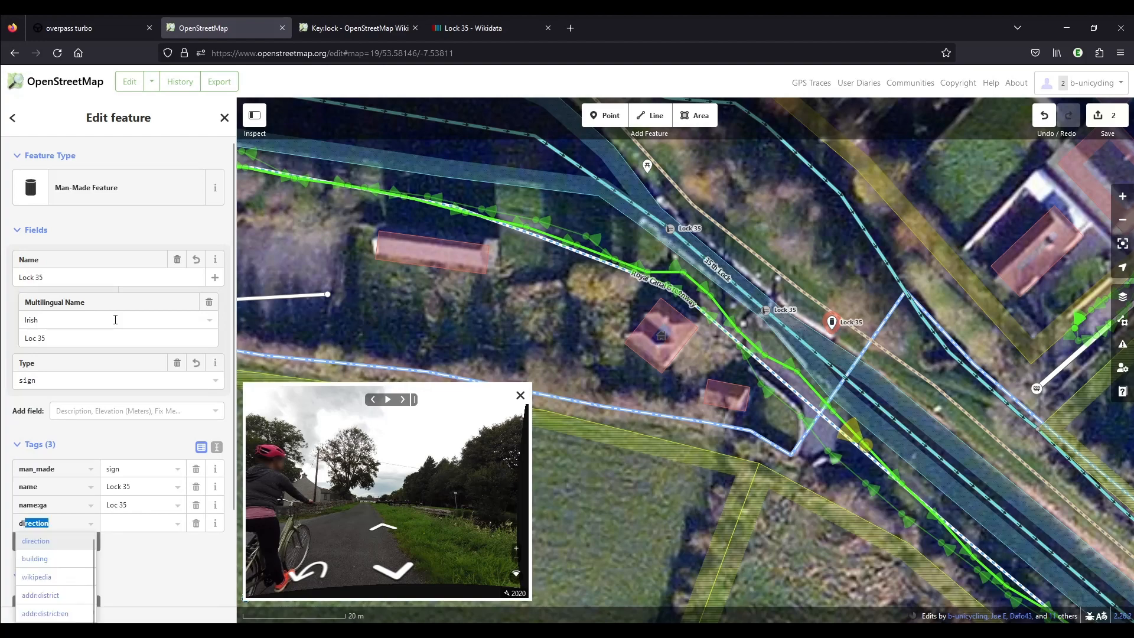
left_click(108, 525)
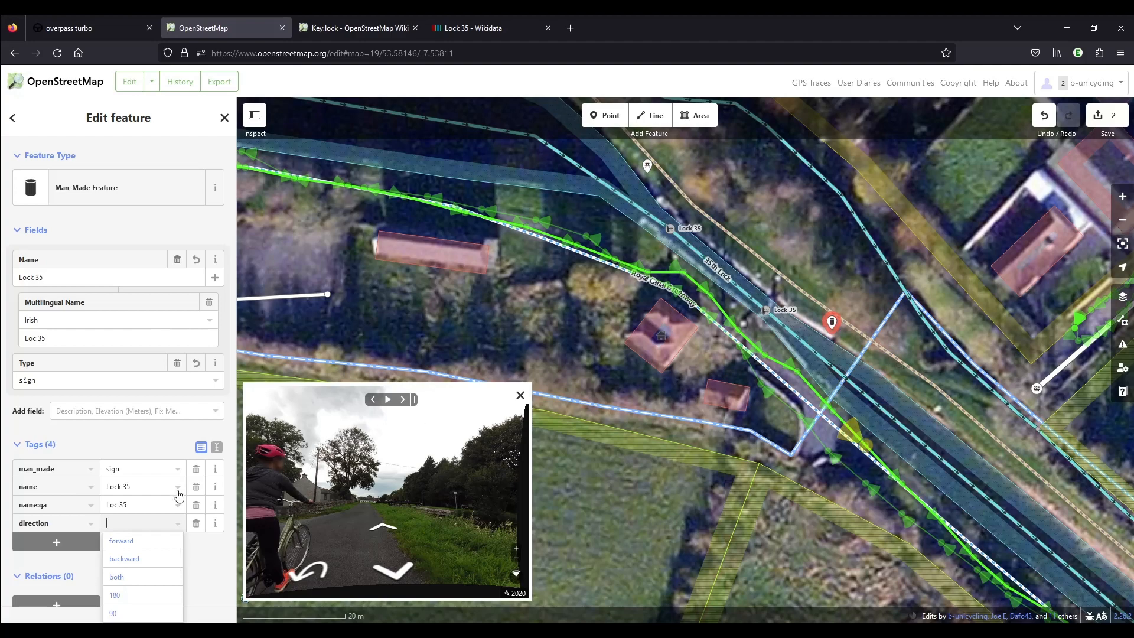
left_click(153, 502)
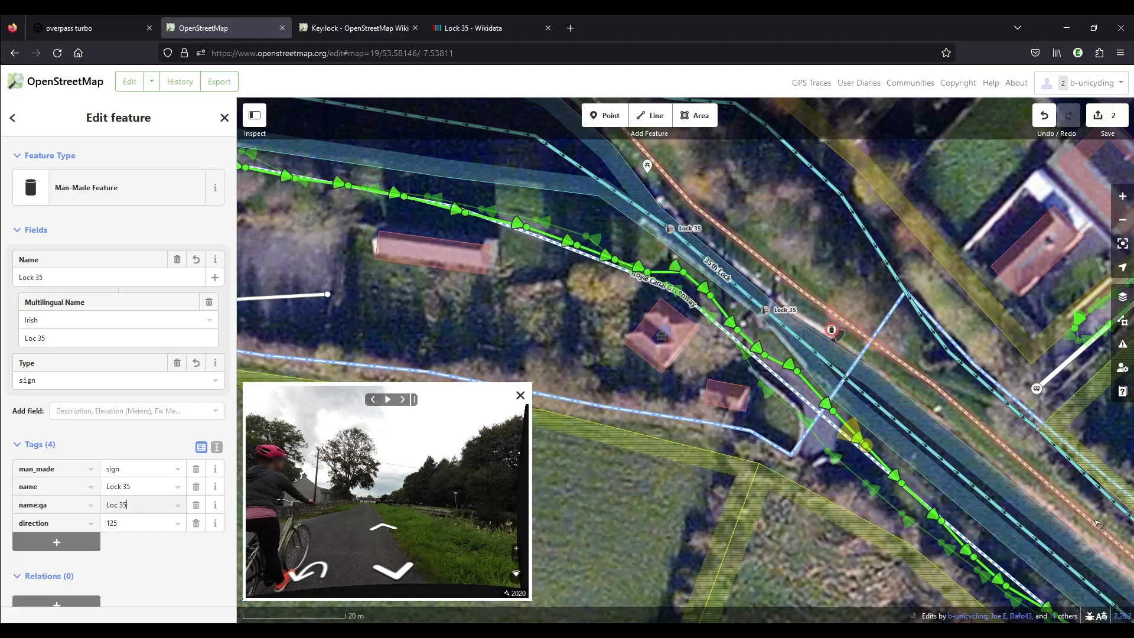
Follow the street-level photos northwest along the greenway past the lock and harbour, checking the canal bank, and return to the lock.
left_click(383, 527)
left_click(383, 527)
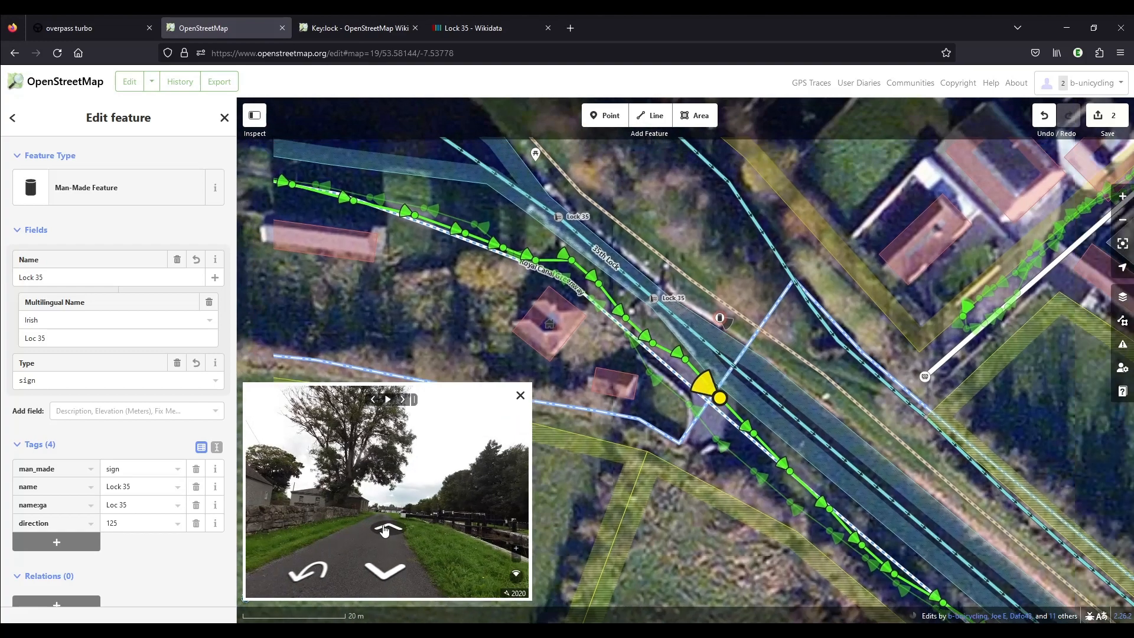
left_click(383, 527)
left_click(384, 528)
left_click(384, 528)
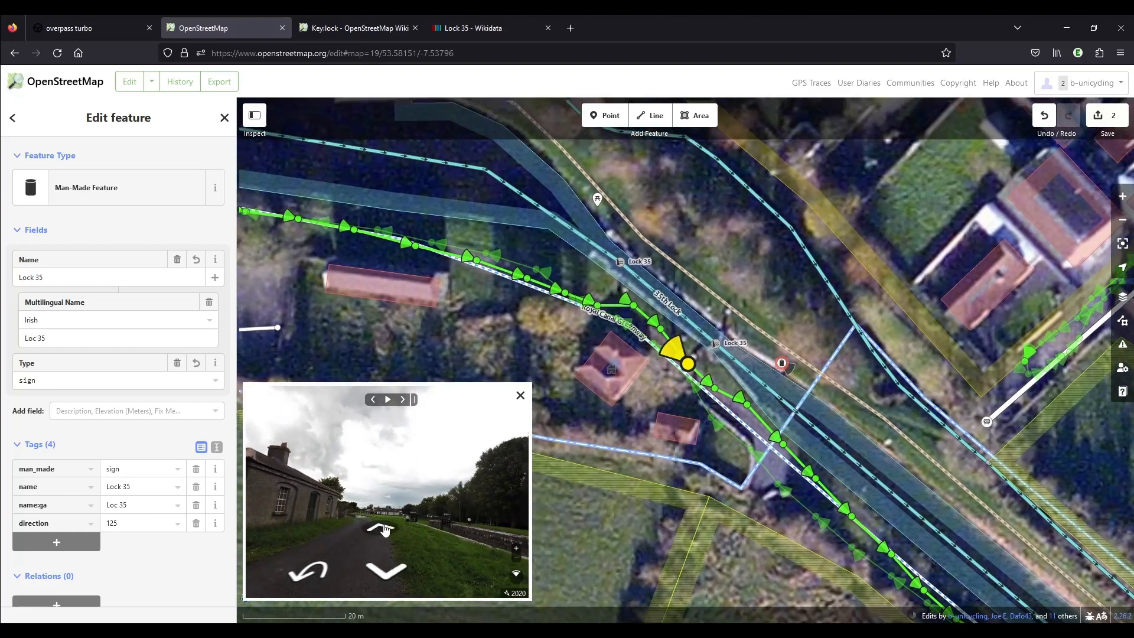
left_click(383, 528)
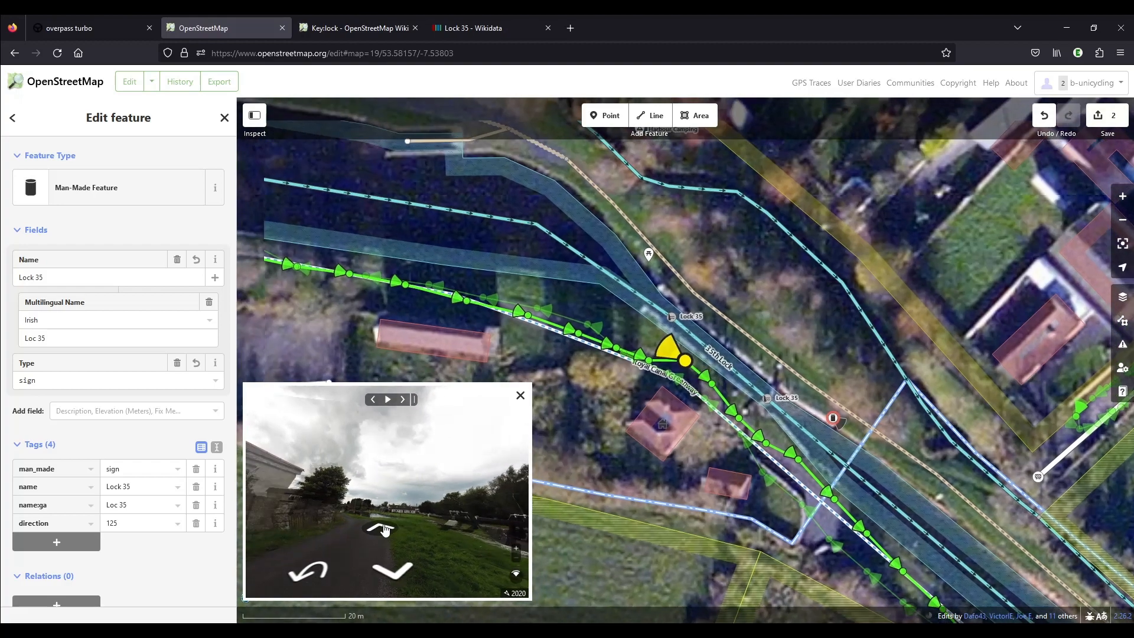
left_click(384, 528)
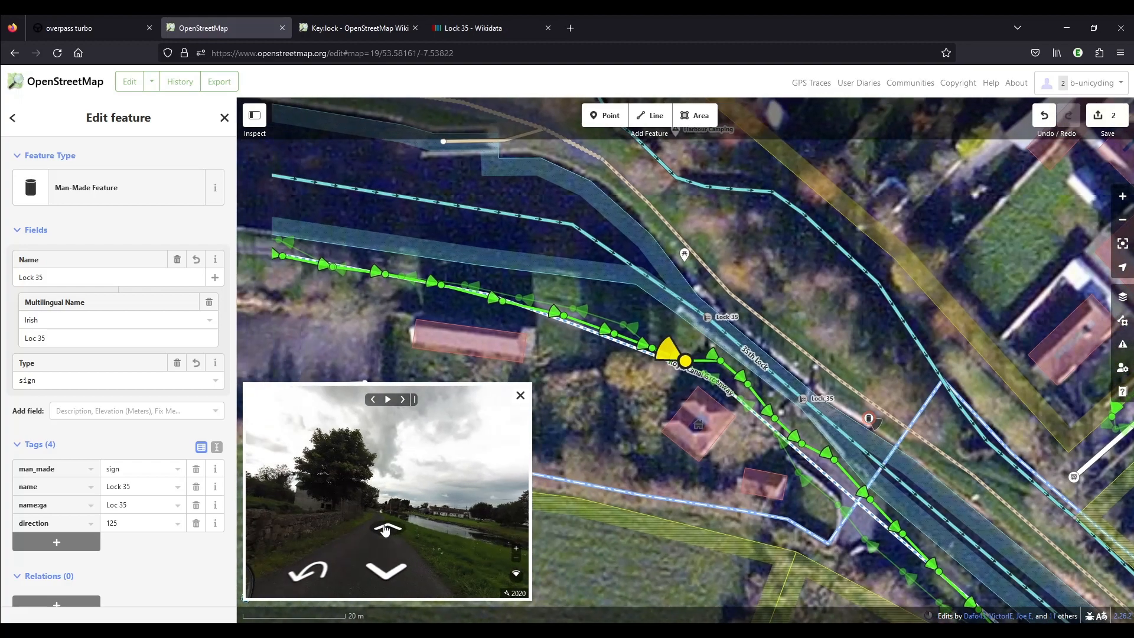
left_click(384, 528)
left_click(384, 527)
left_click(384, 528)
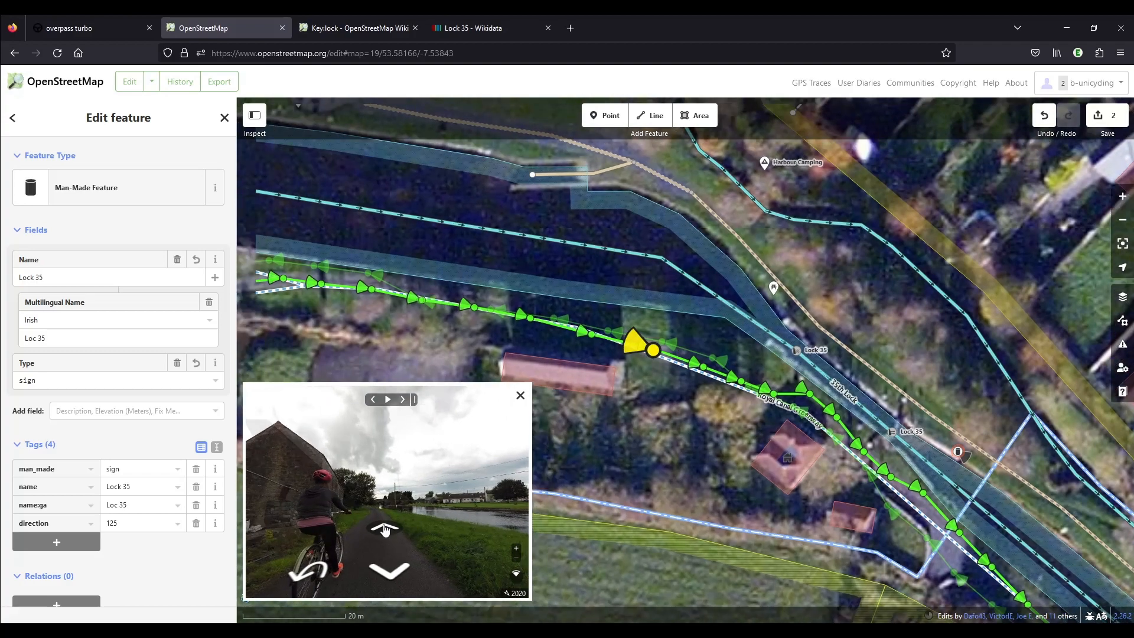
left_click(384, 528)
left_click(384, 528)
left_click(383, 528)
left_click(384, 528)
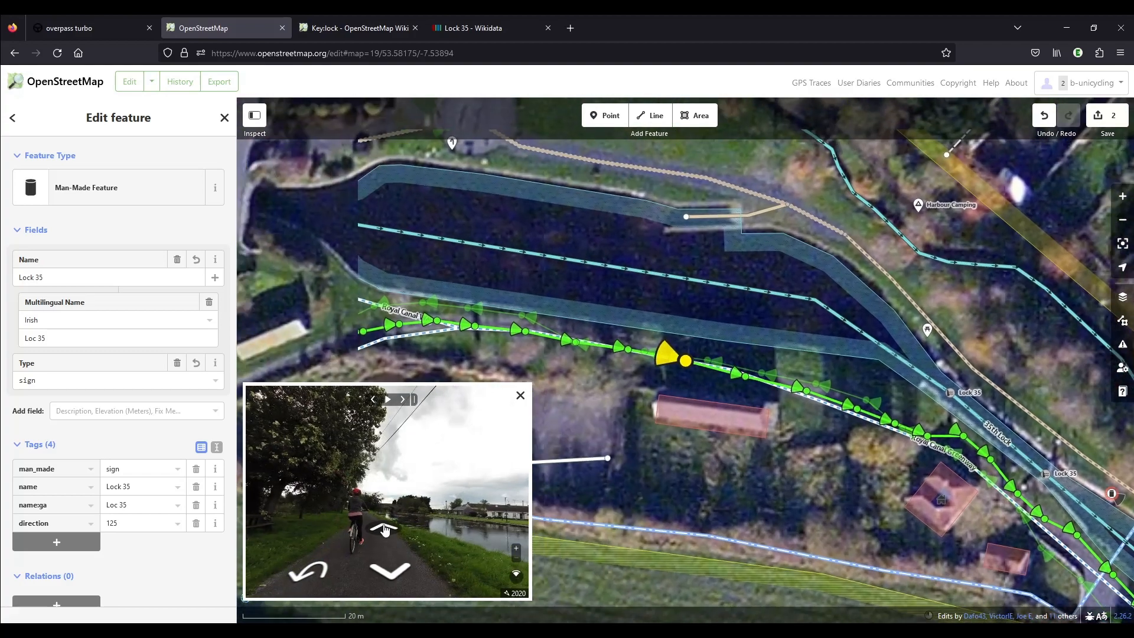
left_click(384, 528)
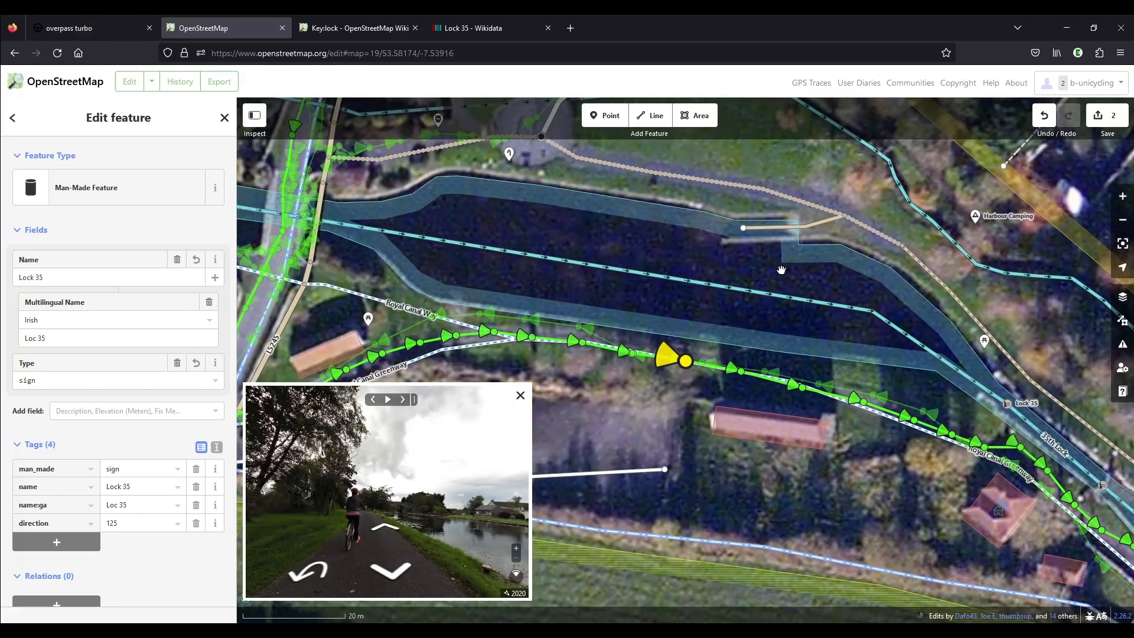
scroll(780, 270, "down", 3)
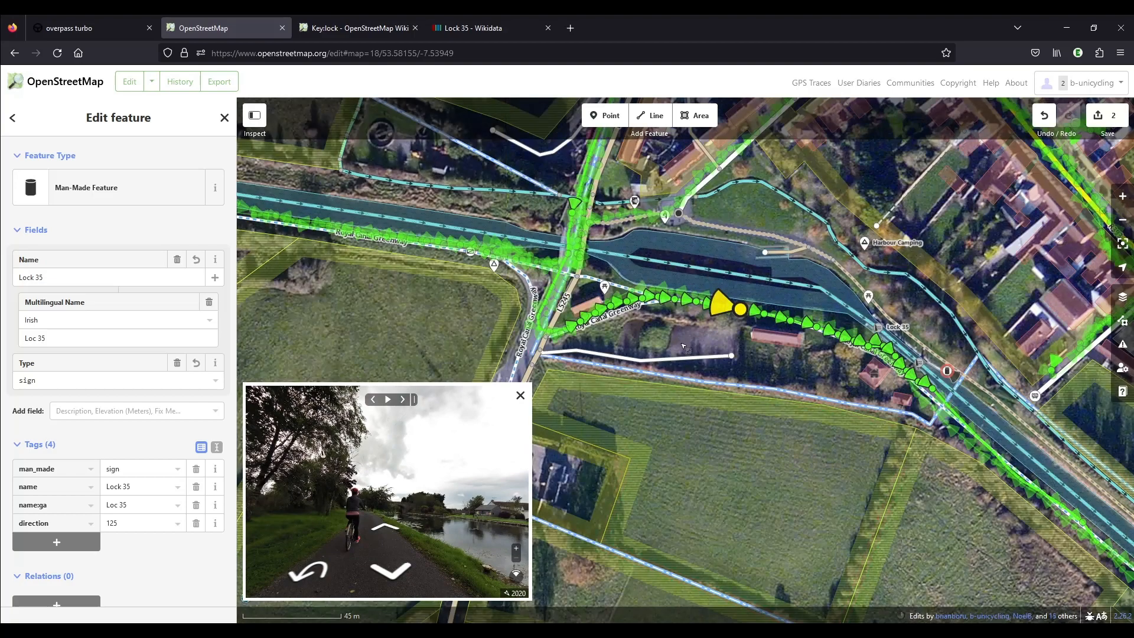
left_click_drag(683, 347, 398, 265)
scroll(623, 272, "up", 5)
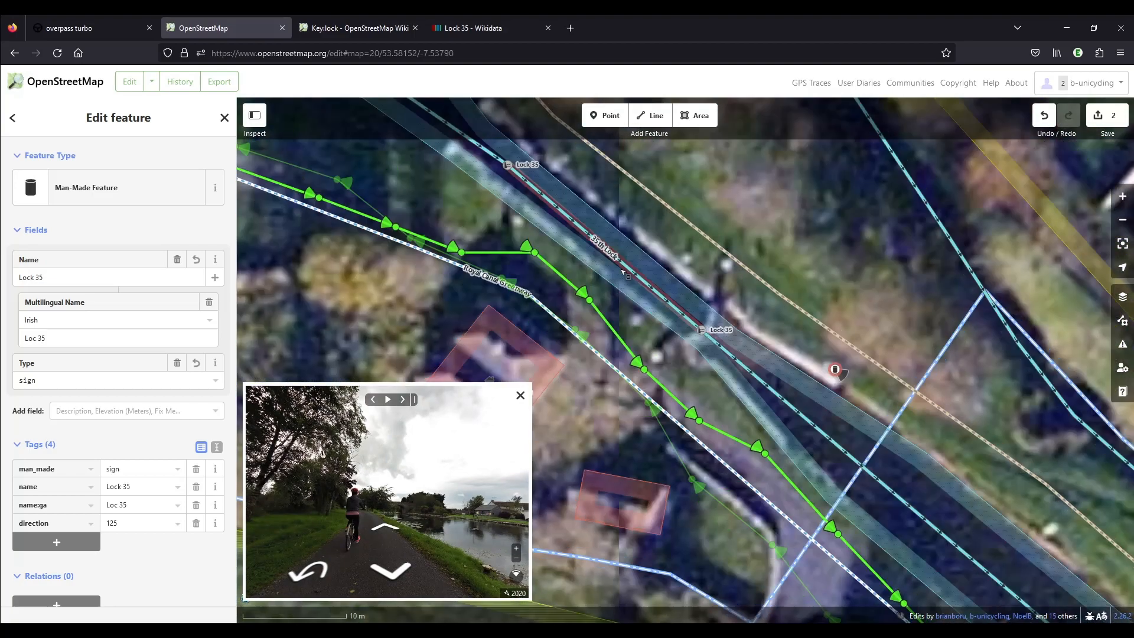
left_click_drag(643, 230, 720, 279)
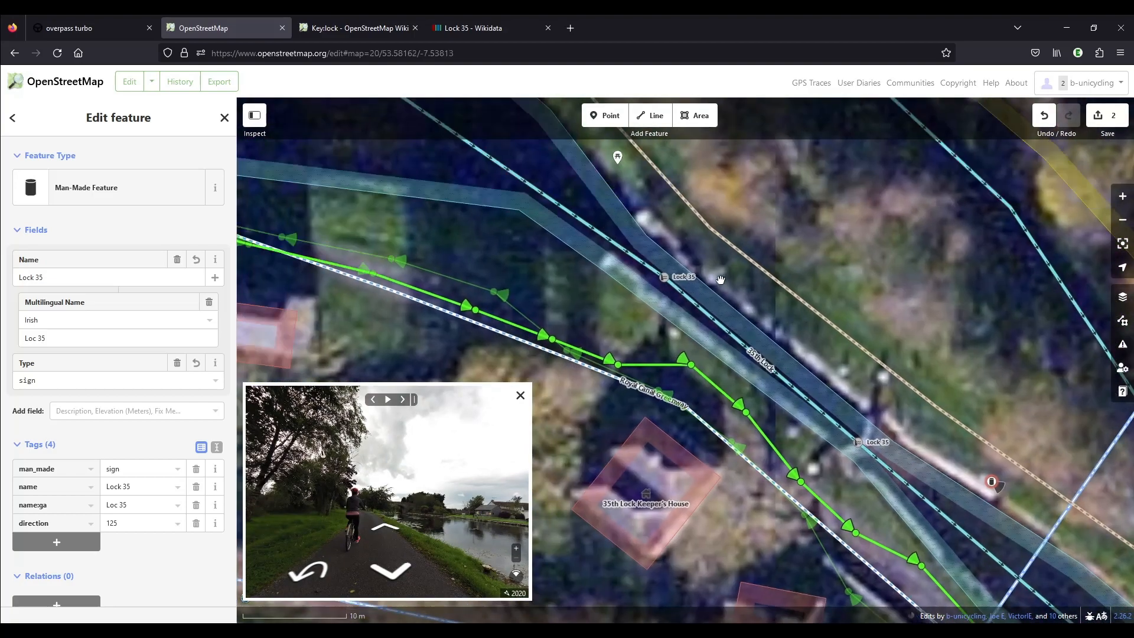
Read how the Key:lock wiki page maps a large lock with a separate chamber area, and return to the map editor.
left_click(354, 28)
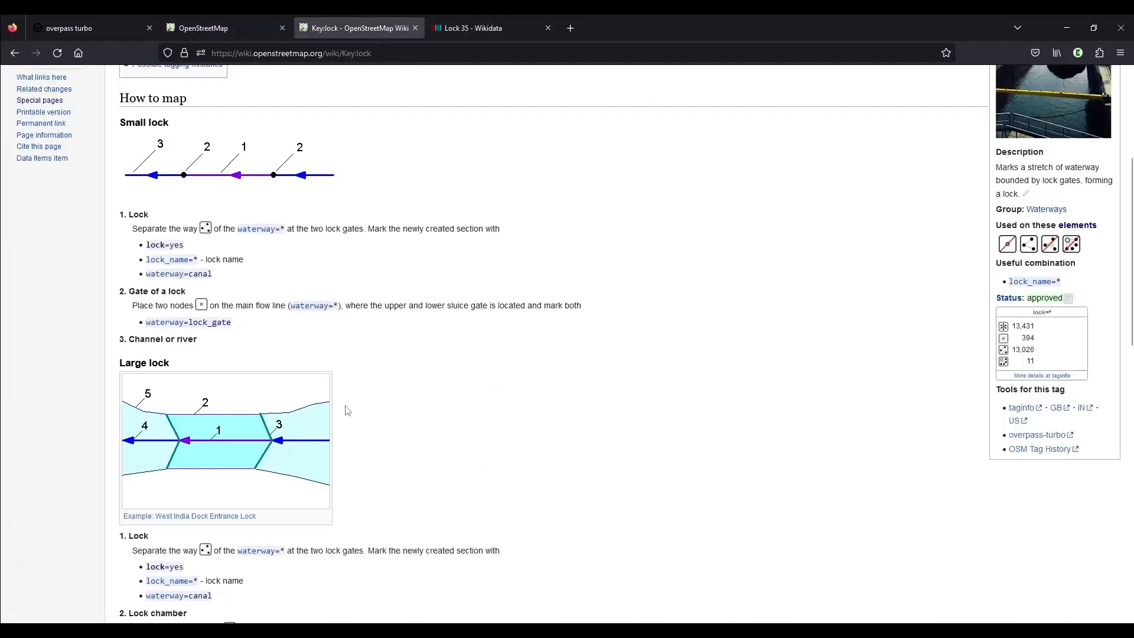
scroll(204, 462, "down", 2)
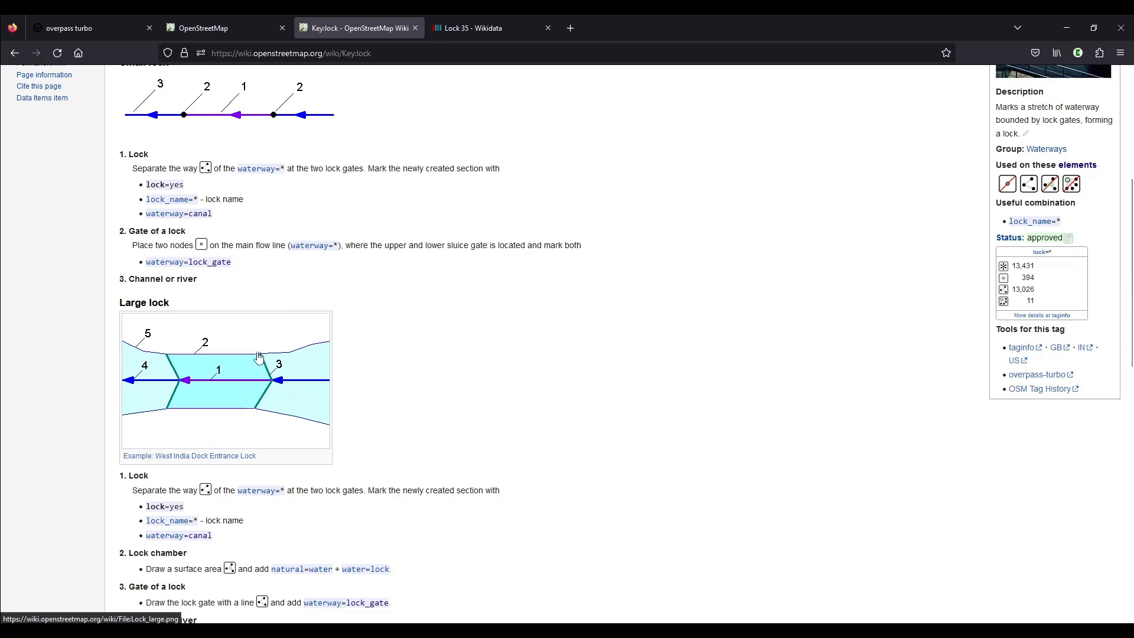
left_click(232, 26)
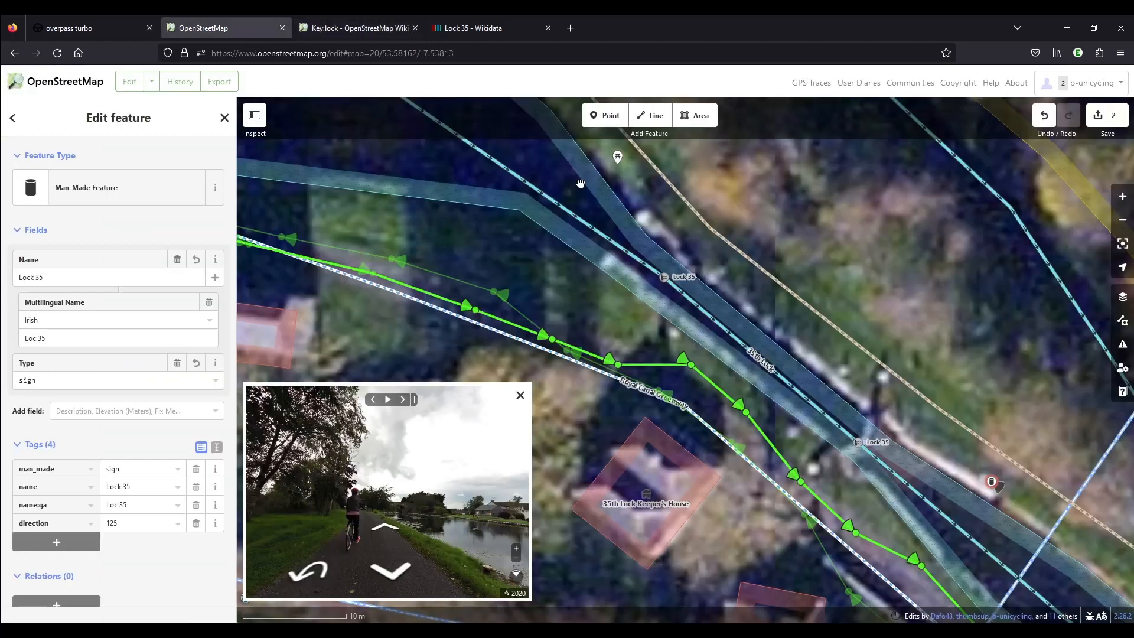
Split the Royal Canal's northeast and southwest bank lines at points level with the lower lock gate.
left_click_drag(829, 471, 745, 430)
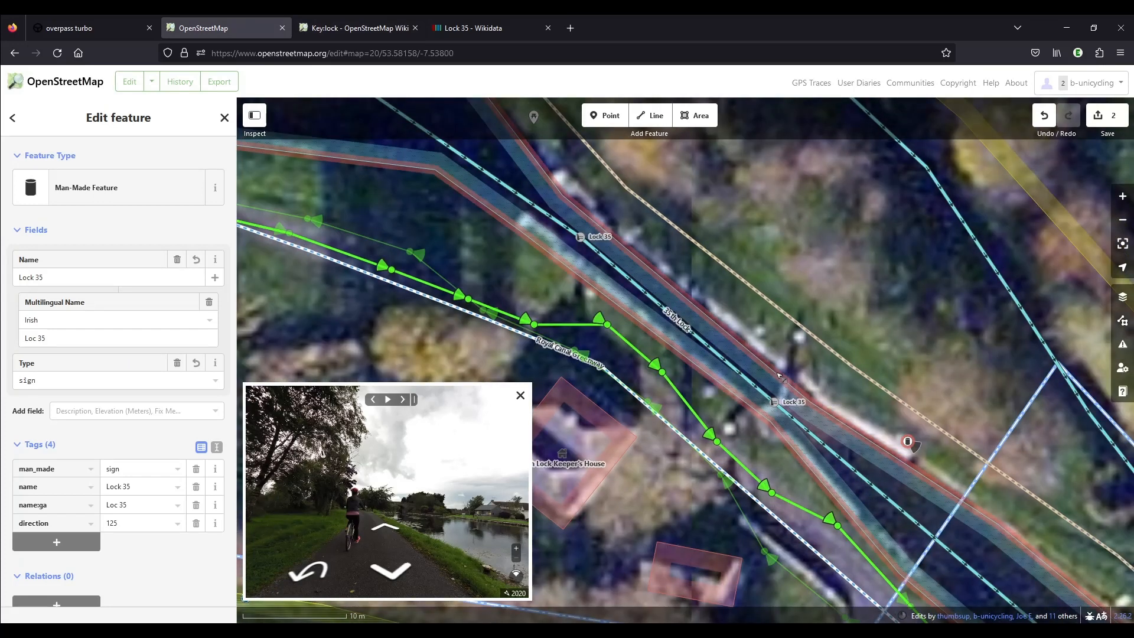
left_click(778, 377)
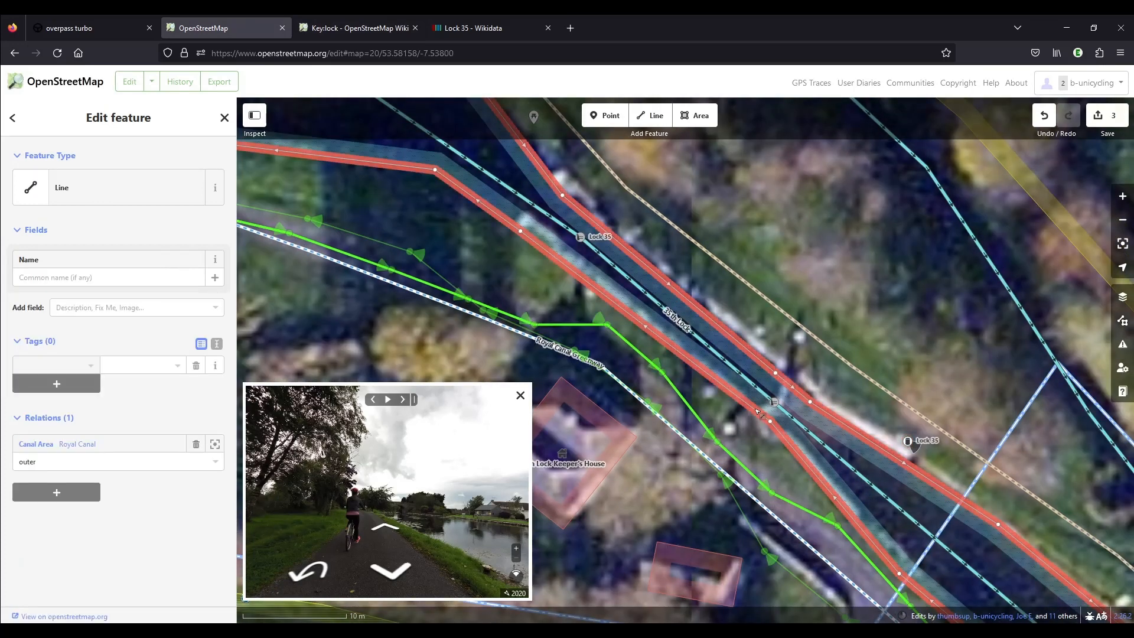
right_click(776, 373)
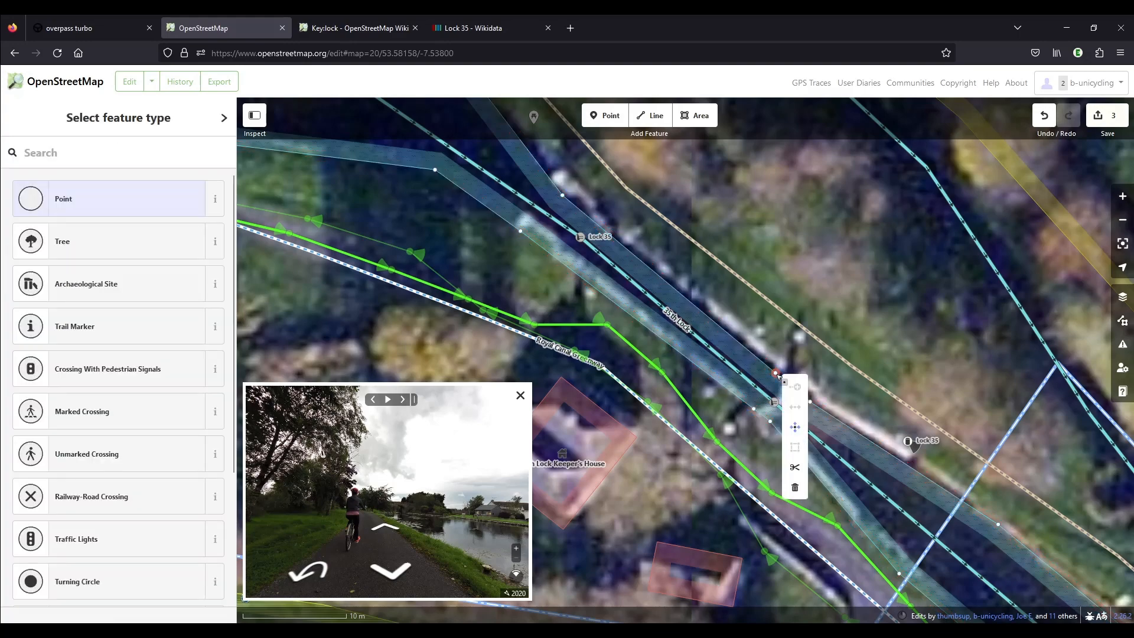
left_click_drag(898, 362, 757, 202)
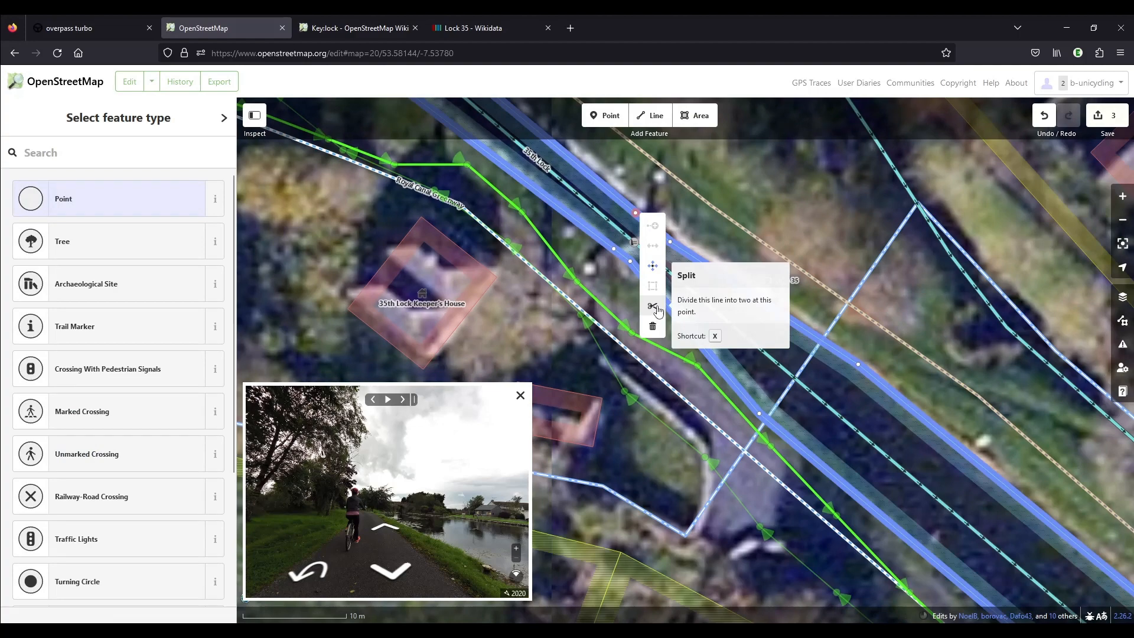
left_click(656, 308)
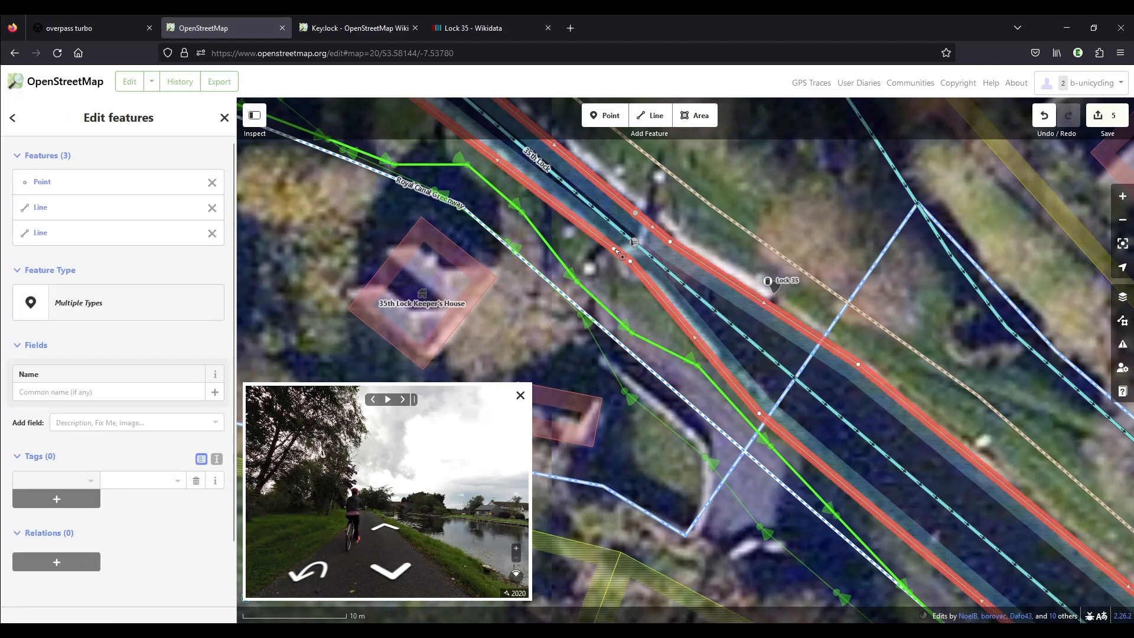
right_click(615, 249)
left_click(632, 322)
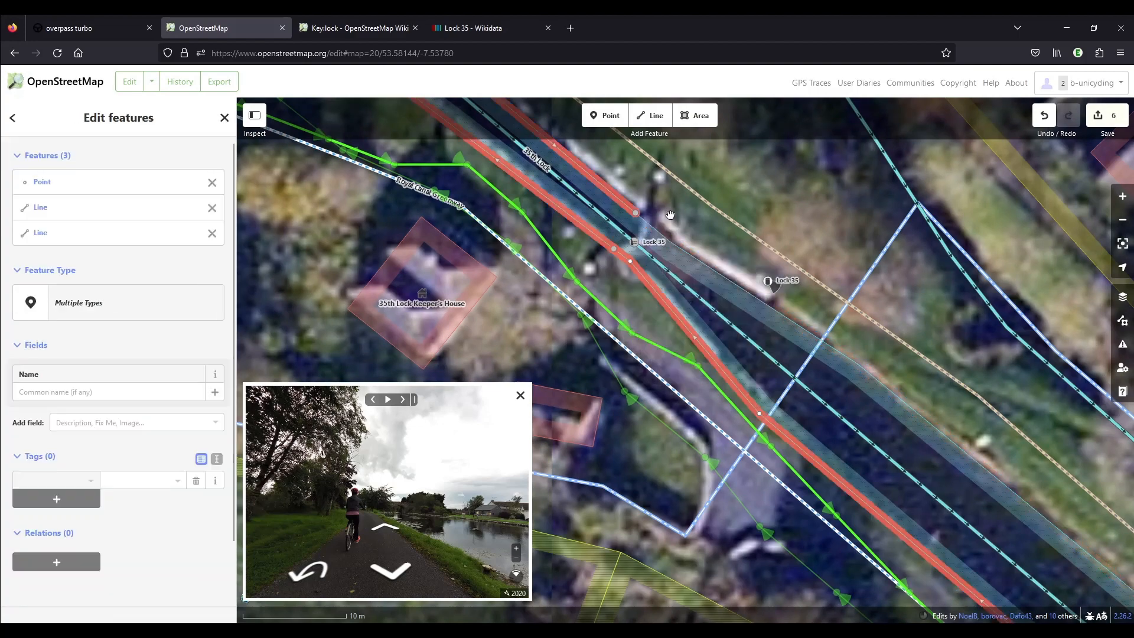
Add a point on each canal bank line level with the upper lock gate and split both lines there.
left_click_drag(696, 263, 824, 444)
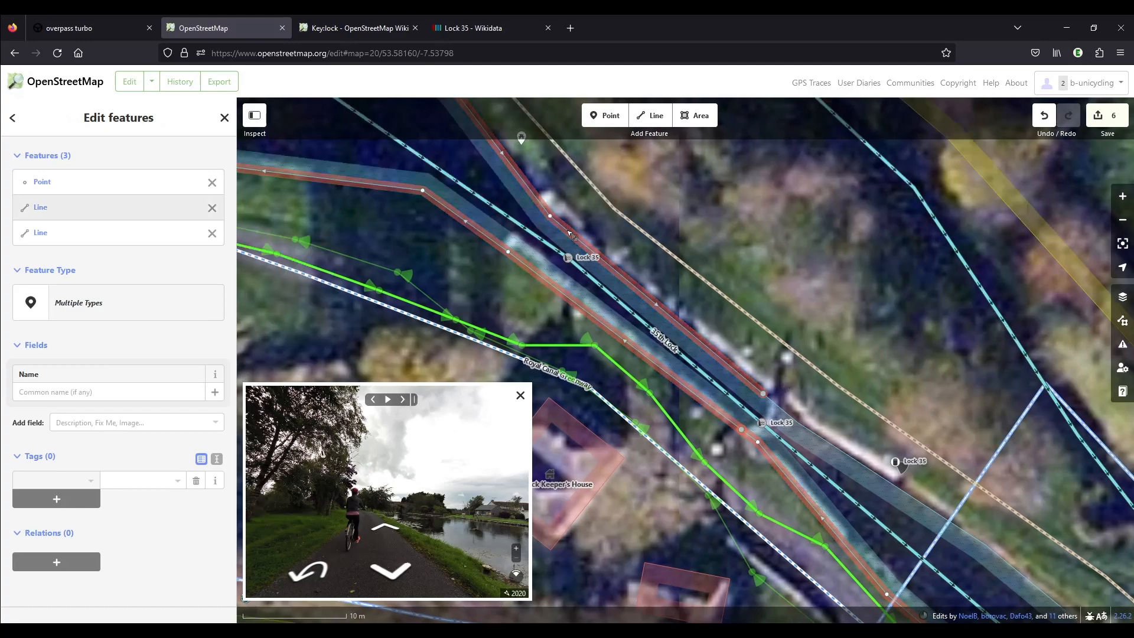
left_click(570, 234)
right_click(567, 231)
left_click(587, 320)
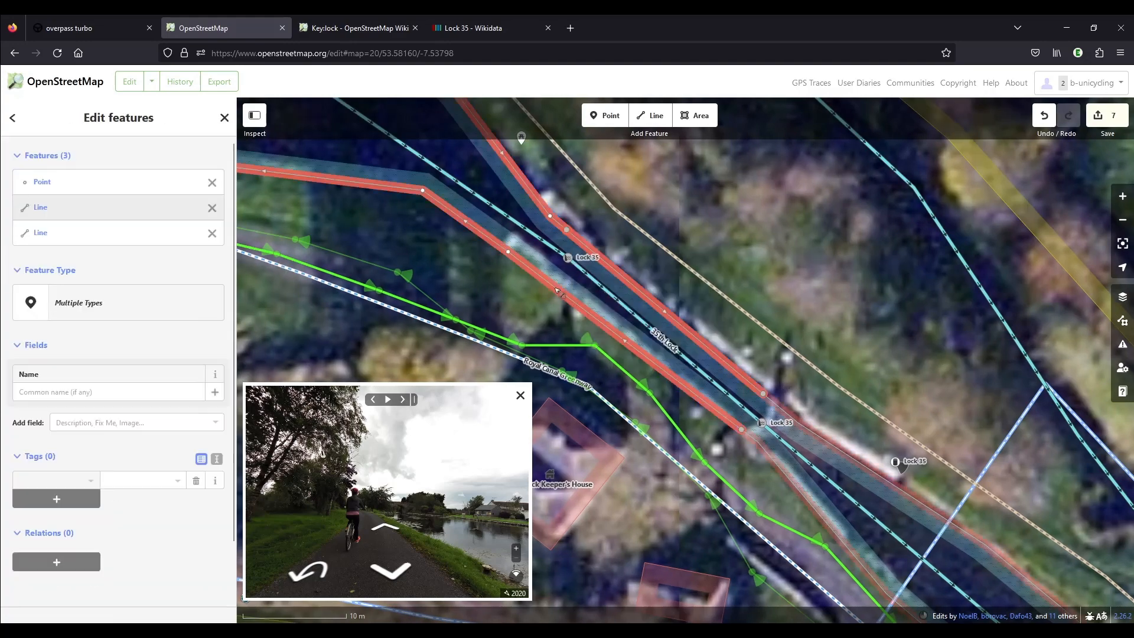
double_click(536, 273)
right_click(537, 273)
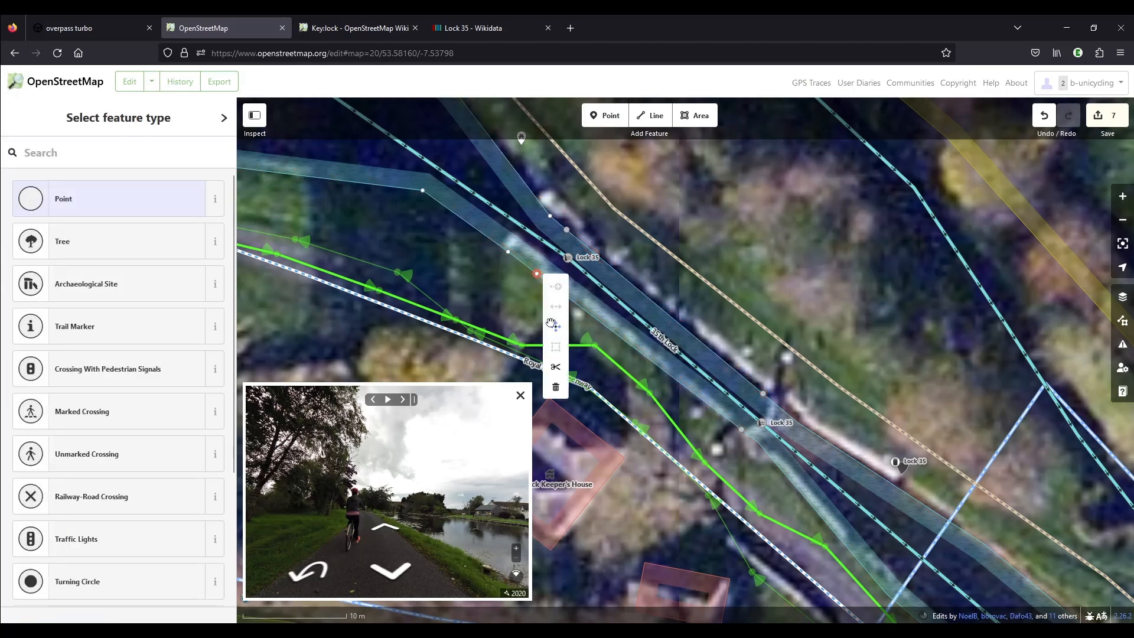
left_click(556, 367)
Select both bank segments between the lock gates and remove them from the Royal Canal area relation.
left_click(595, 320)
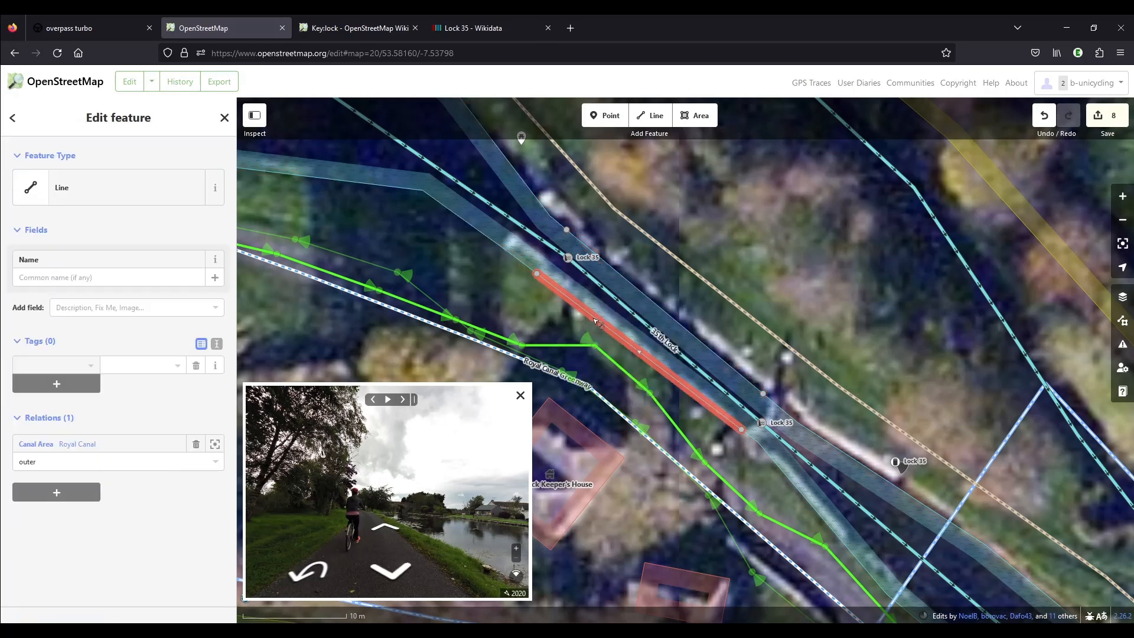
left_click(641, 291, "shift")
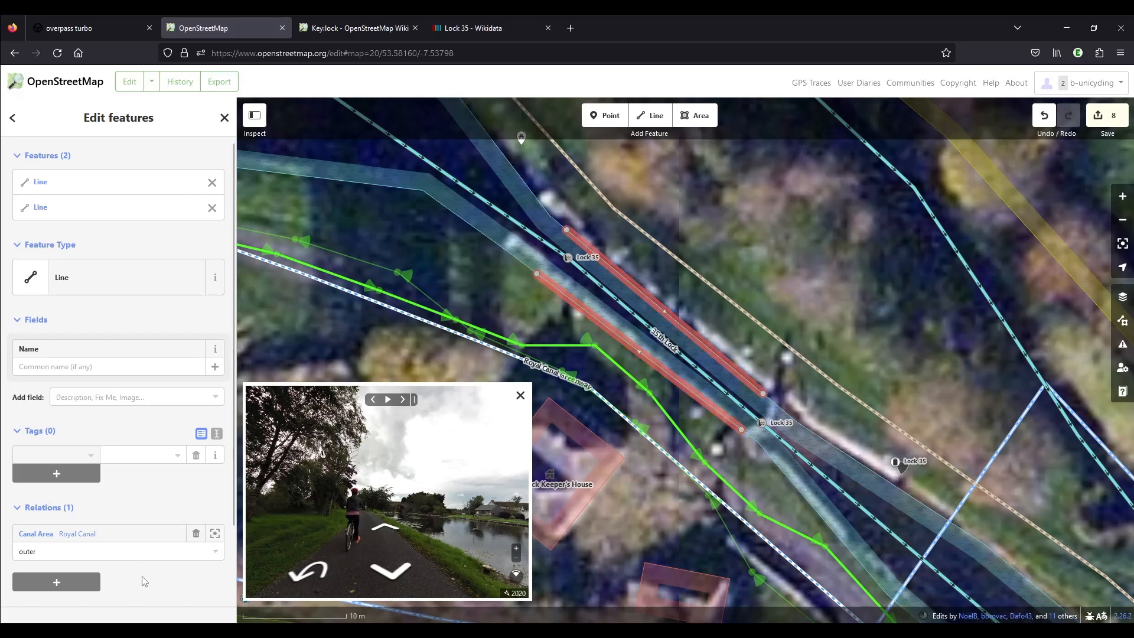
scroll(198, 540, "down", 2)
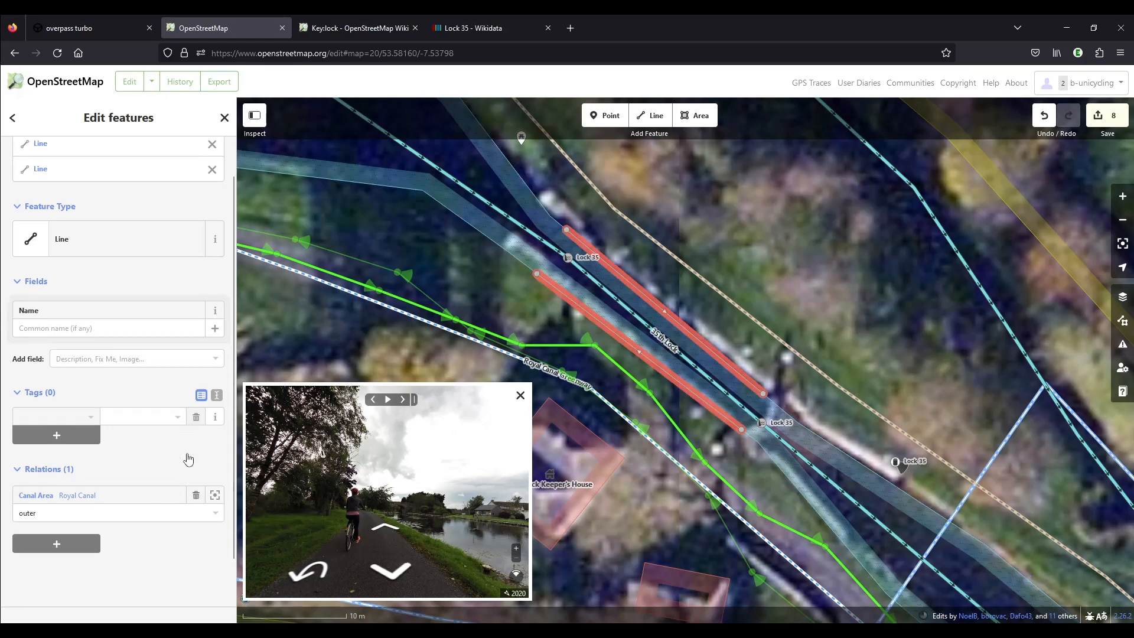
left_click(196, 451)
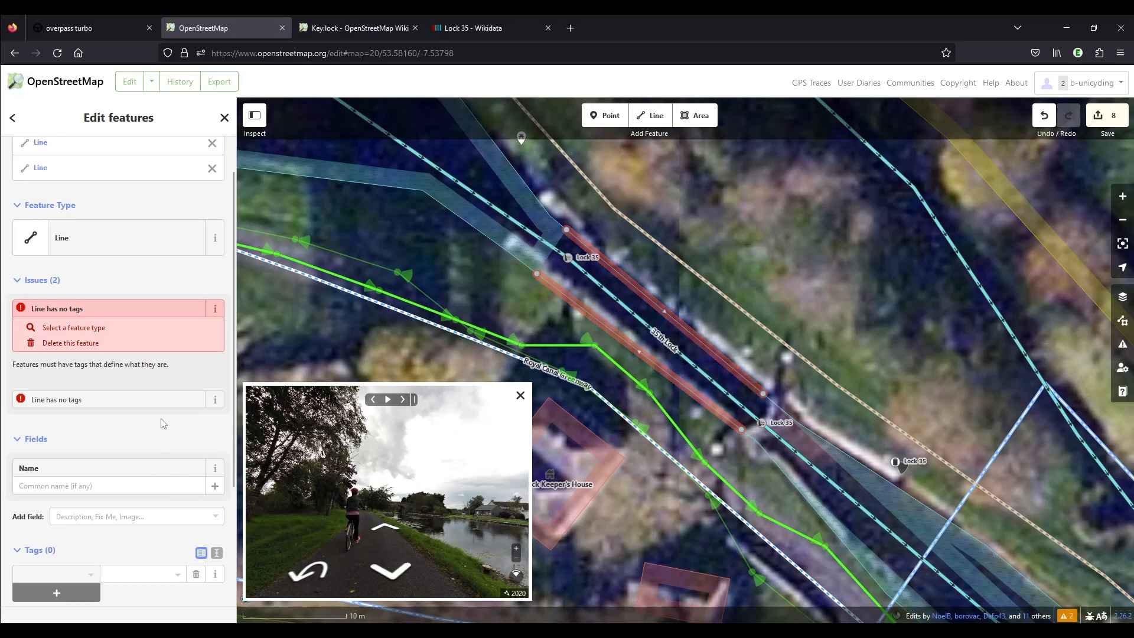
Create a new parent relation for the two selected bank segments and make it a multipolygon.
scroll(162, 418, "down", 3)
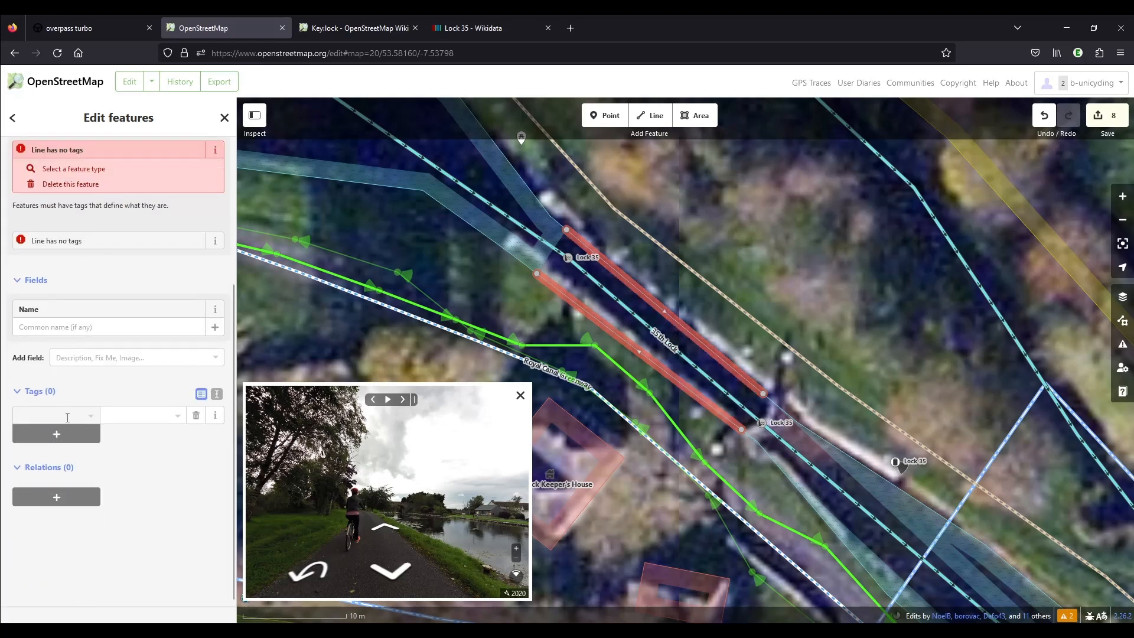
left_click(83, 497)
scroll(124, 482, "down", 1)
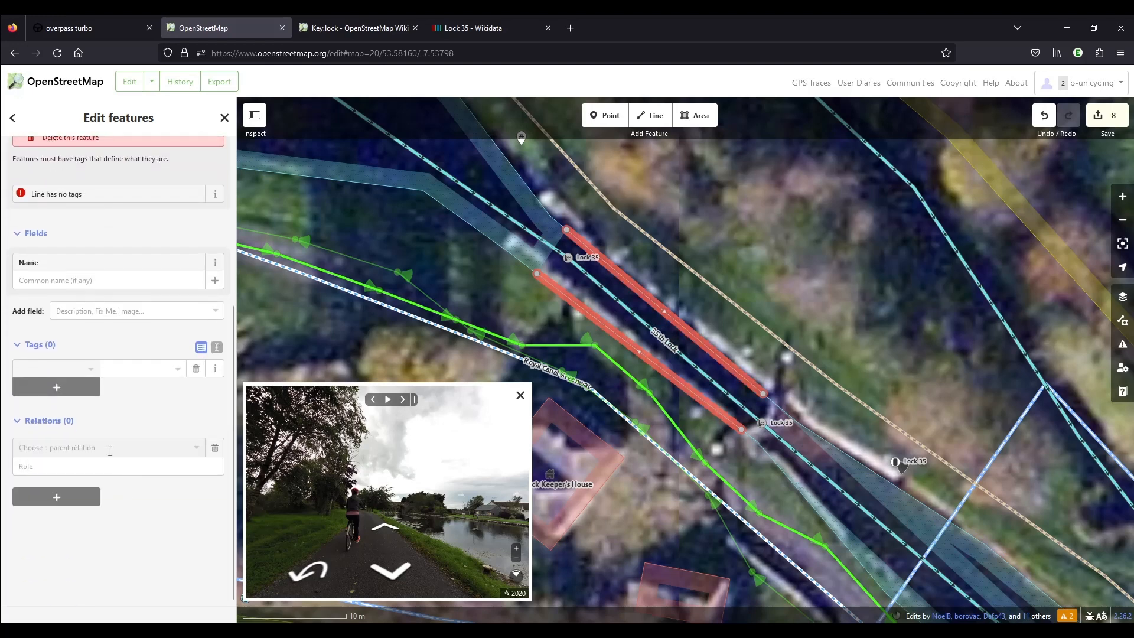
left_click(110, 451)
left_click(97, 465)
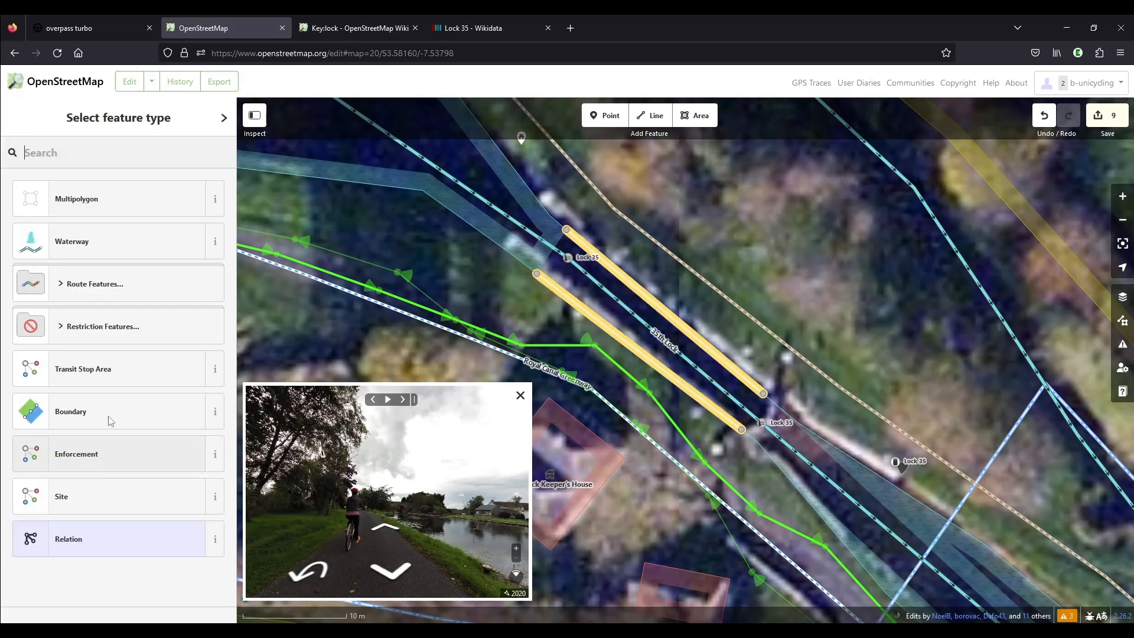
left_click(109, 205)
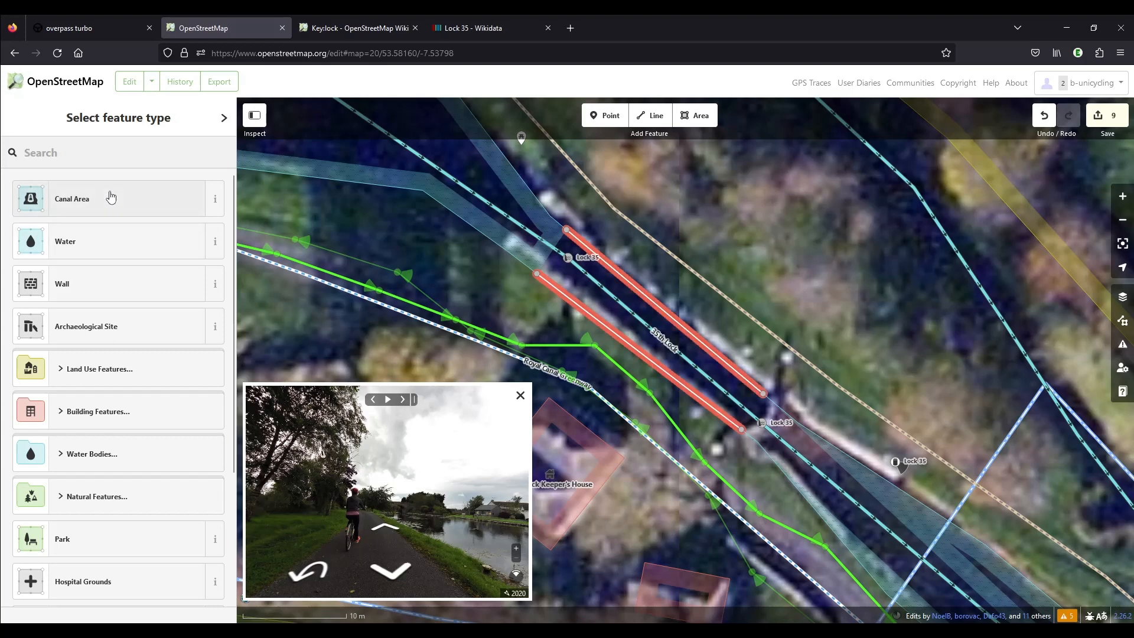
Make the new multipolygon a Water feature tagged water=lock, checking the tag against the wiki's lock chamber guidance.
left_click(97, 245)
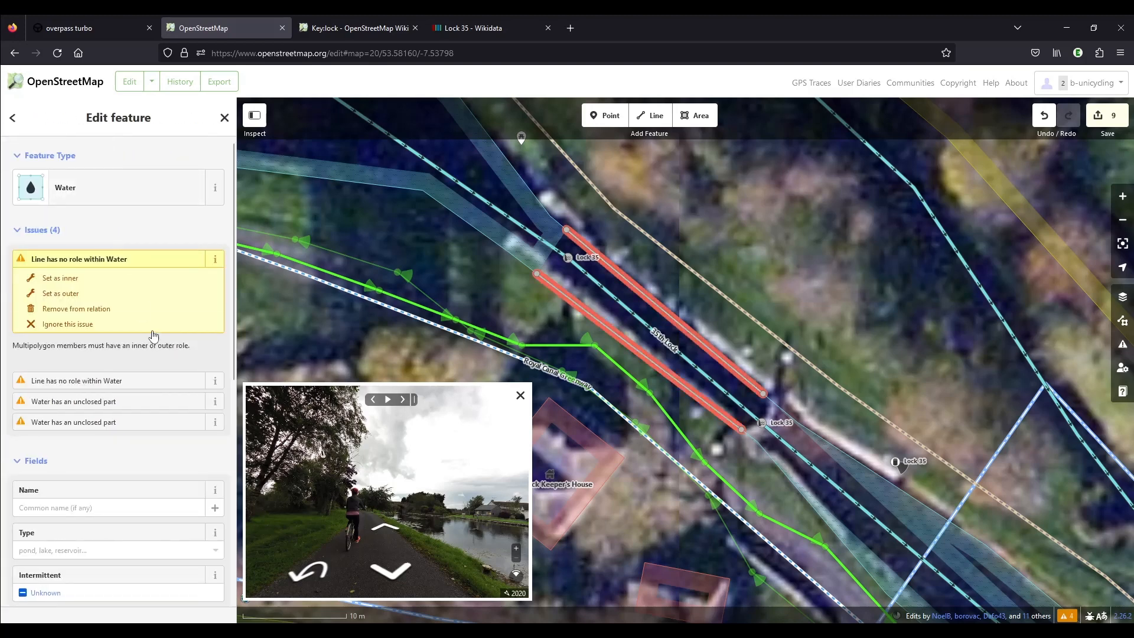
left_click(146, 294)
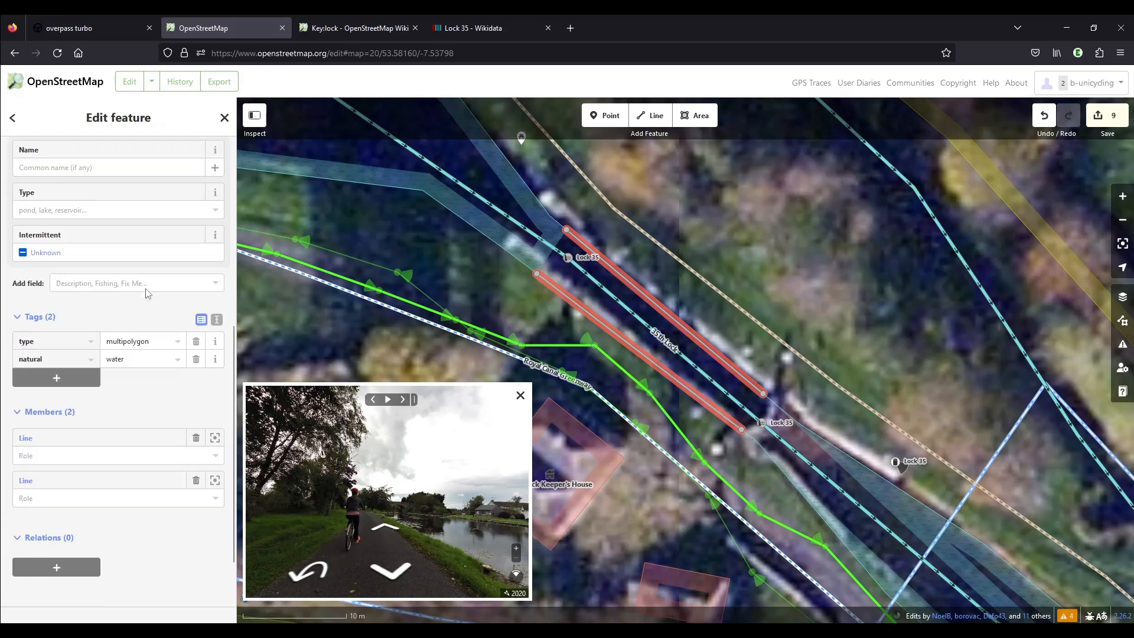
left_click(57, 308)
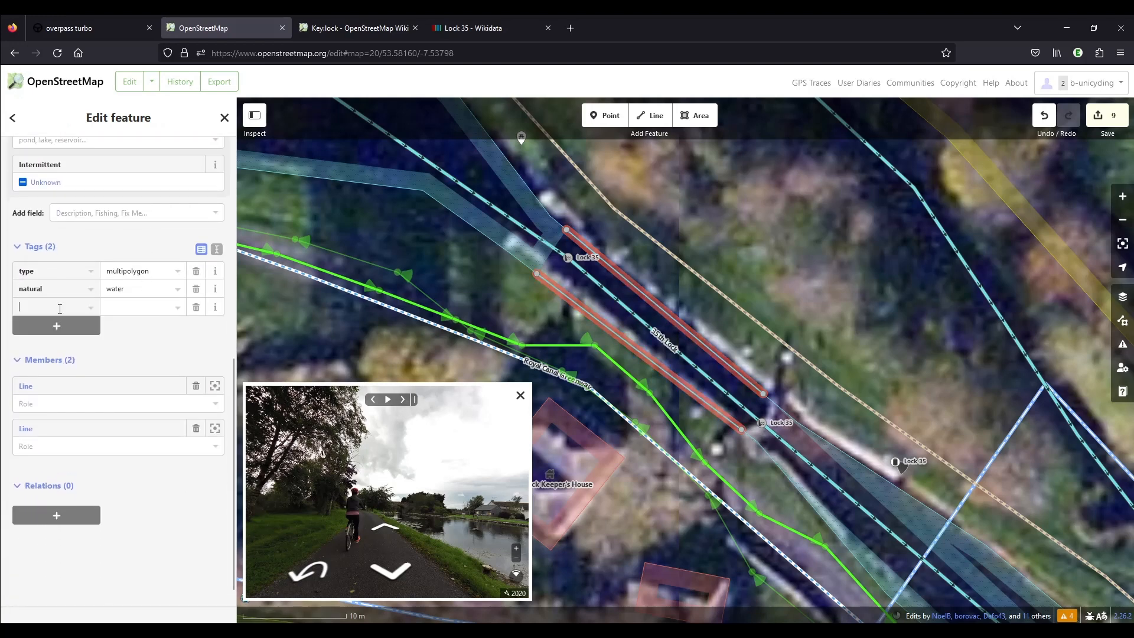
type("water")
key("Tab")
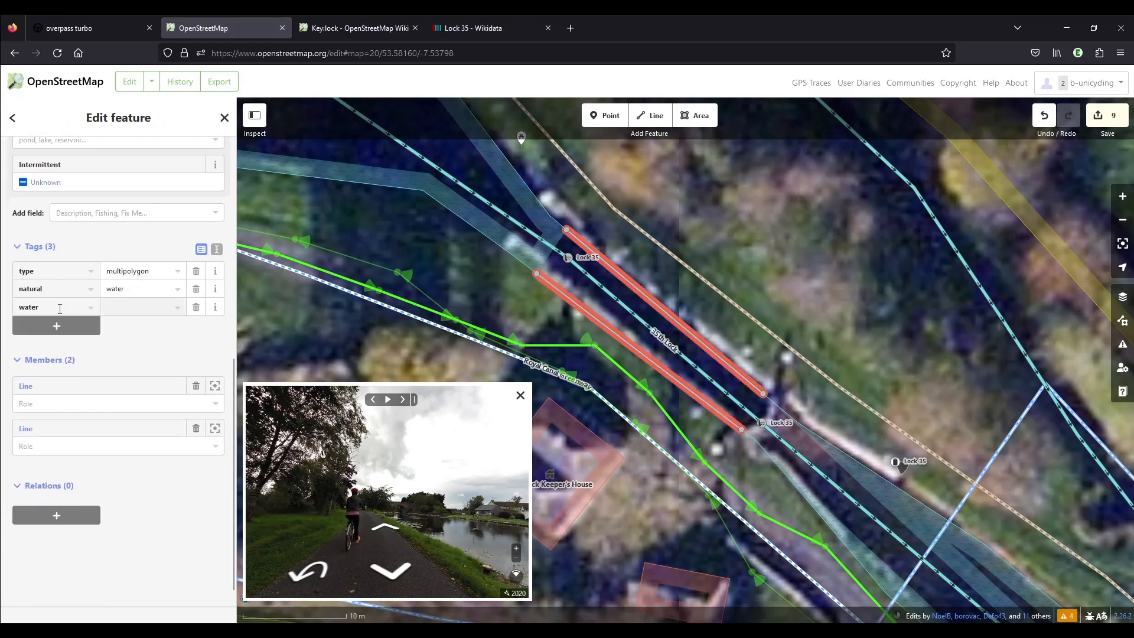
type("lock")
left_click(355, 28)
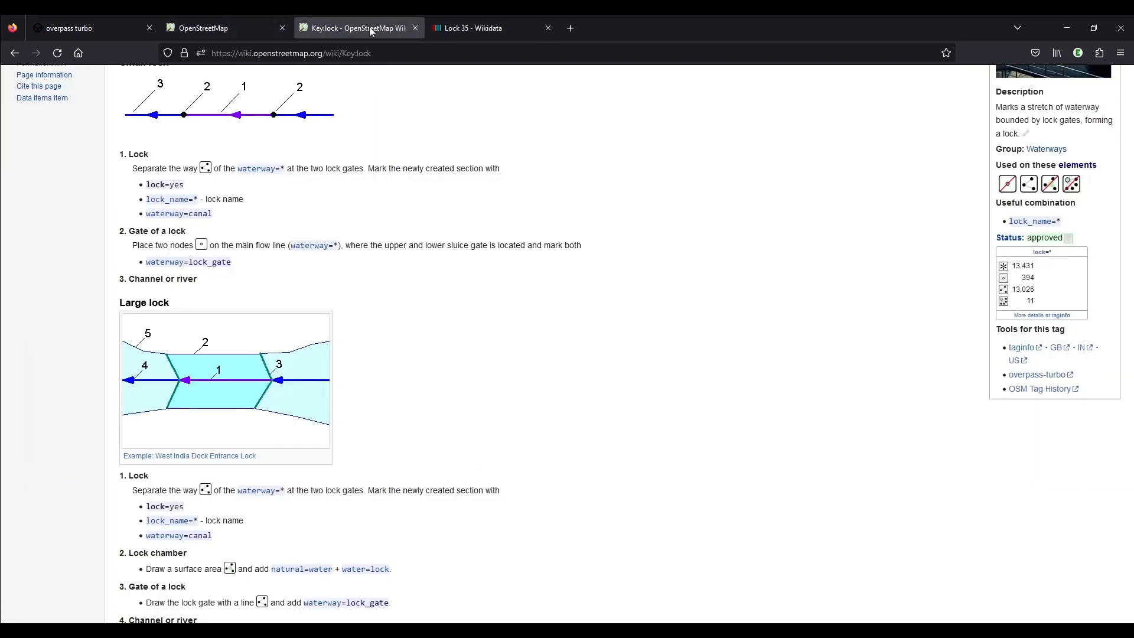
scroll(447, 373, "down", 2)
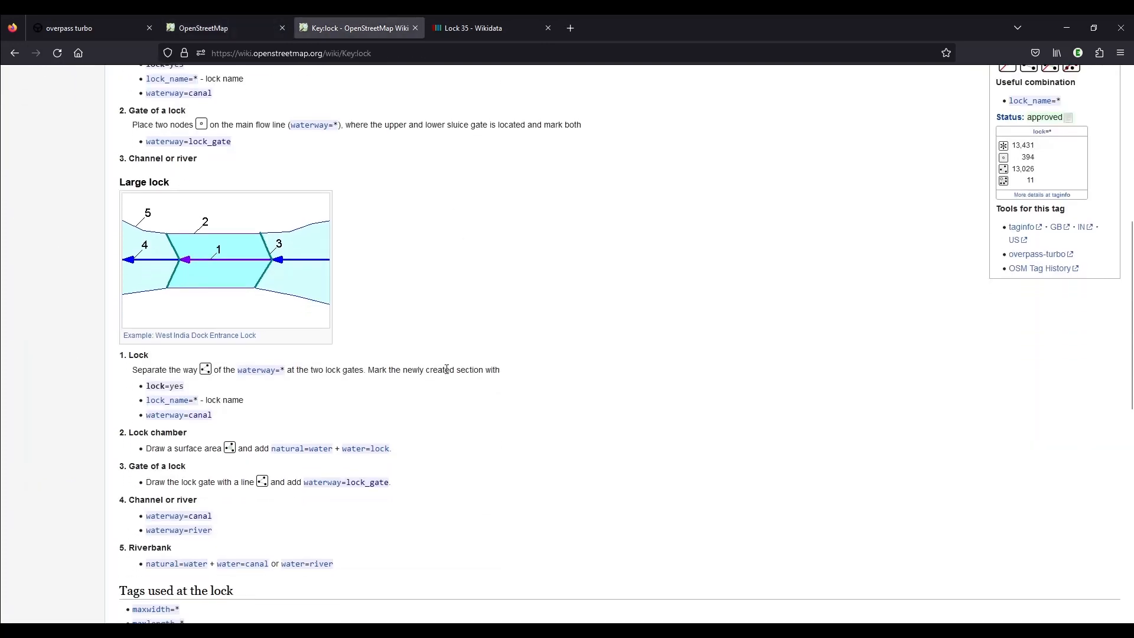
scroll(447, 366, "down", 1)
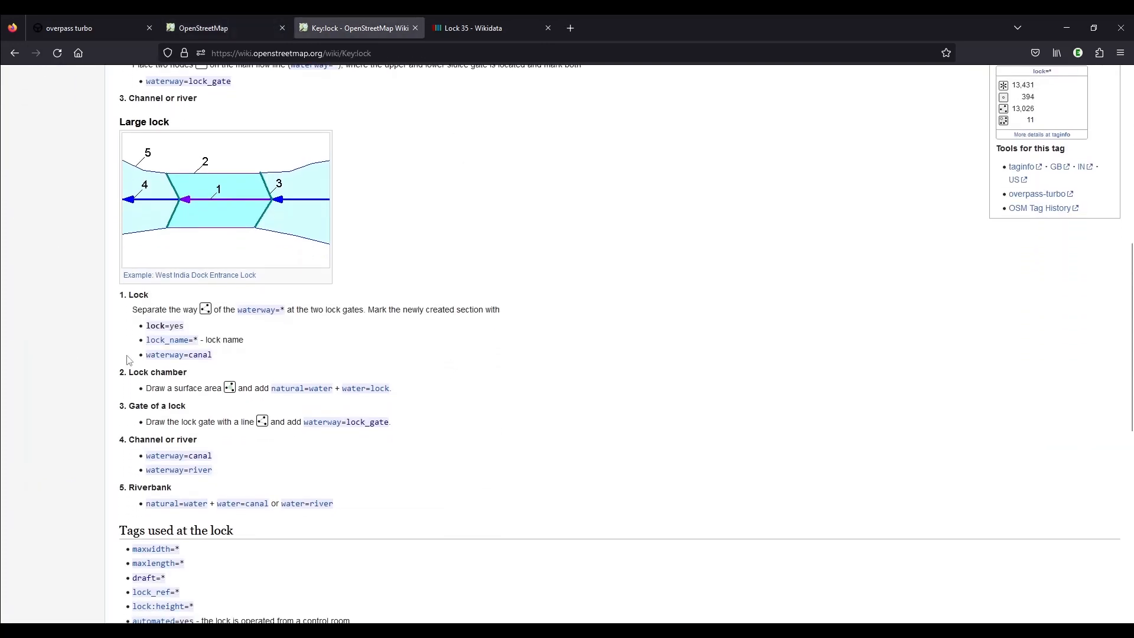
scroll(99, 378, "down", 1)
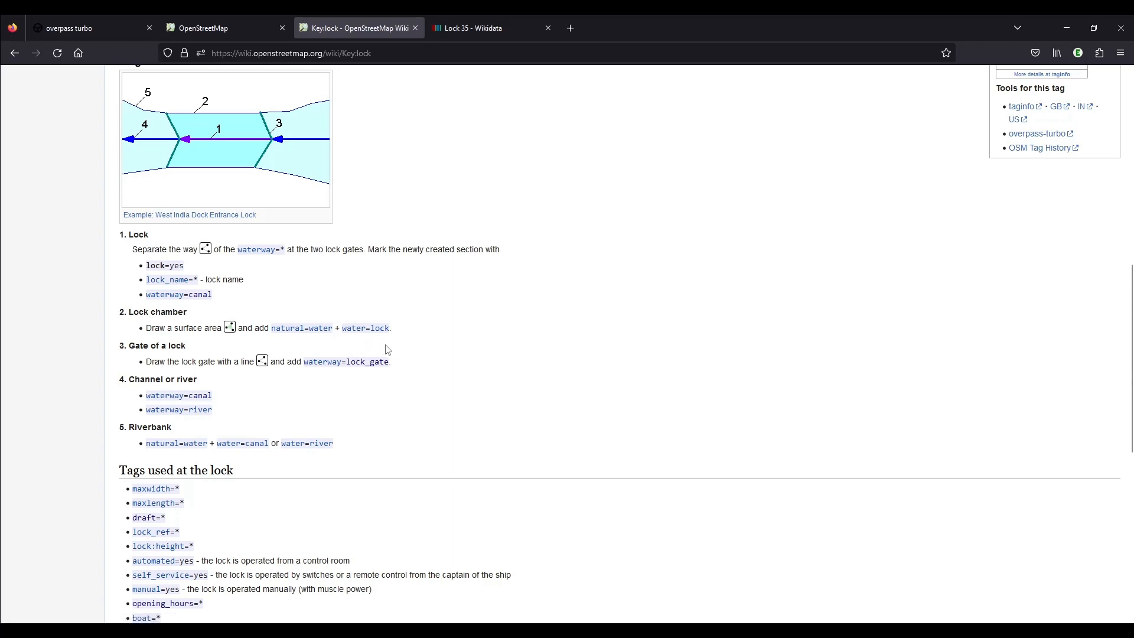
left_click(228, 28)
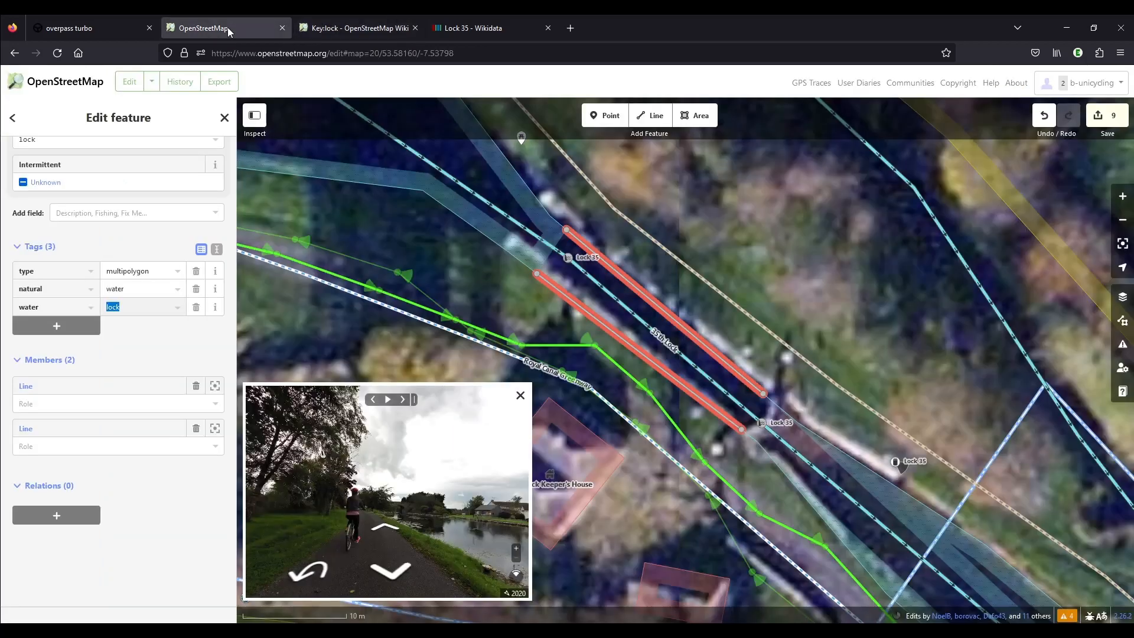
Set the role of both bank segments in the lock's Water relation to outer.
scroll(107, 311, "up", 5)
scroll(107, 312, "up", 2)
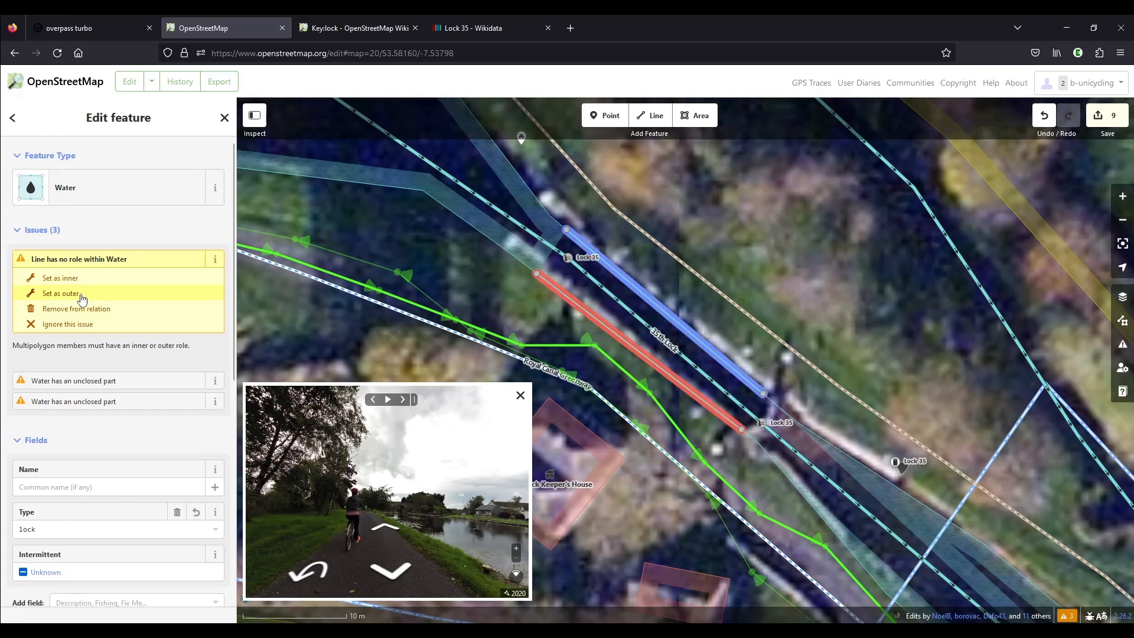
left_click(82, 299)
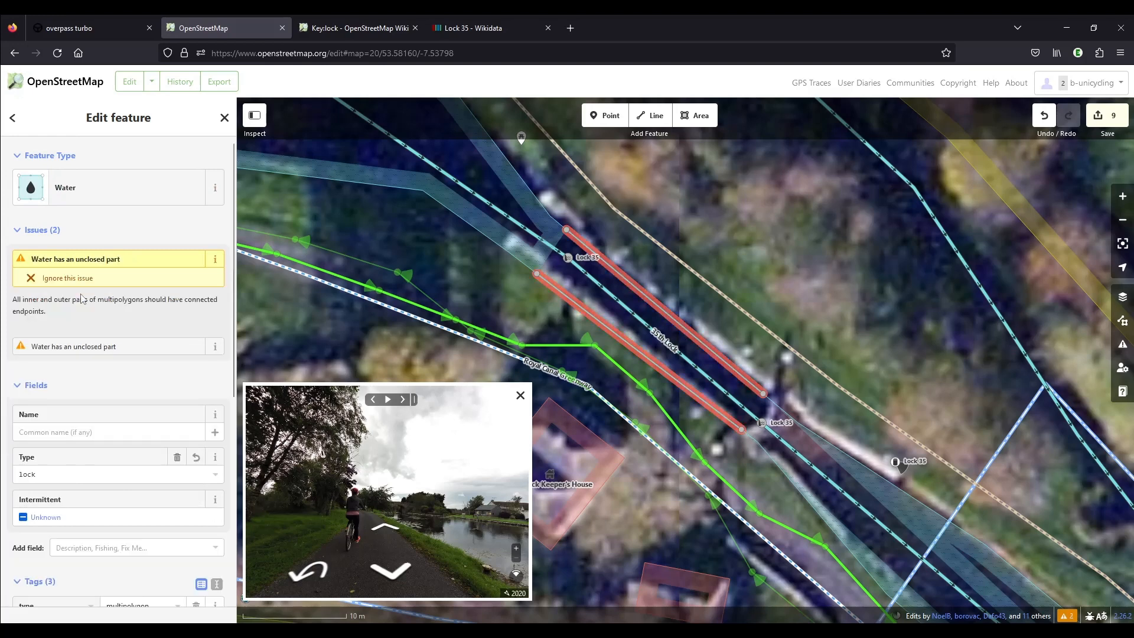
Draw a plain line from the northeast bank point through the lower lock gate to the southwest bank point.
left_click(656, 116)
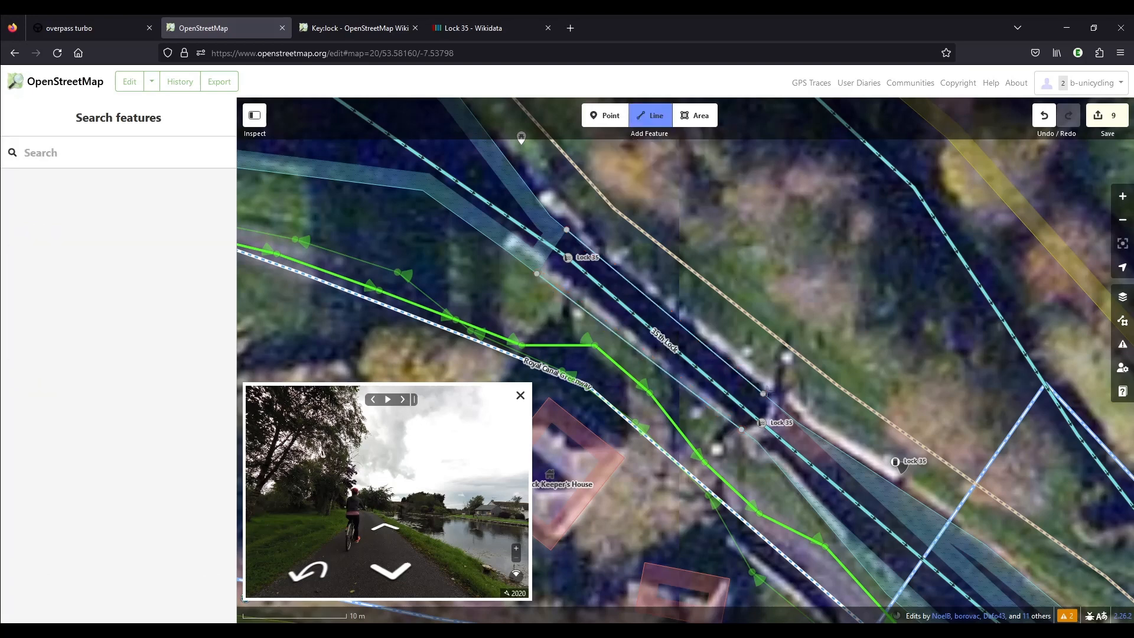
left_click(763, 393)
left_click(762, 422)
double_click(741, 430)
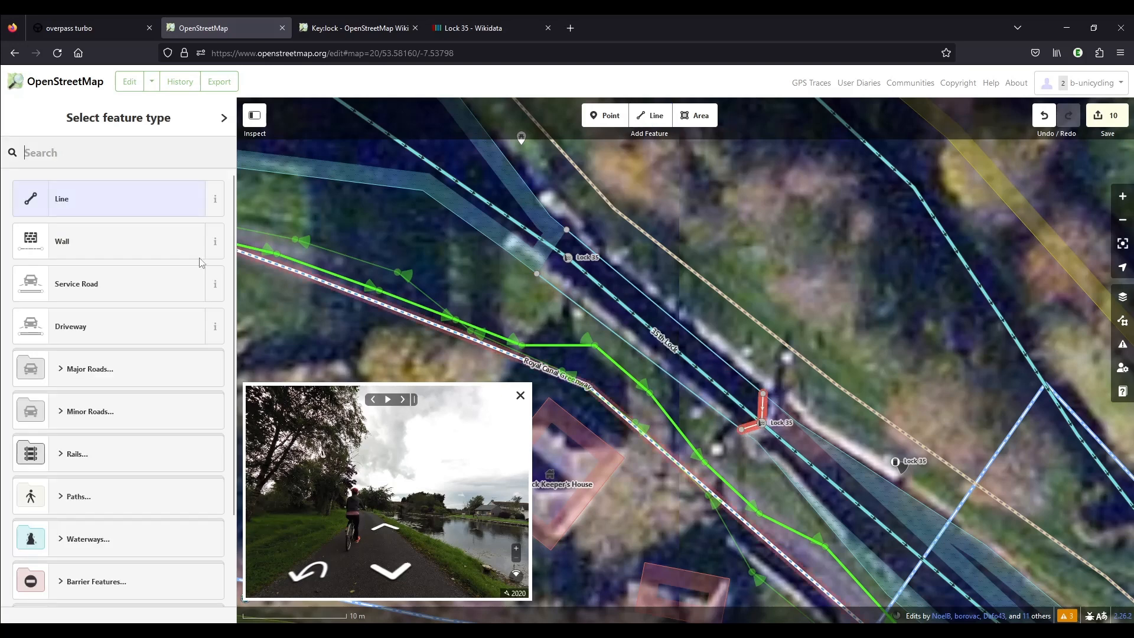
left_click(97, 203)
Add the lower gate line to the lock's Water relation with the role outer.
scroll(138, 408, "down", 2)
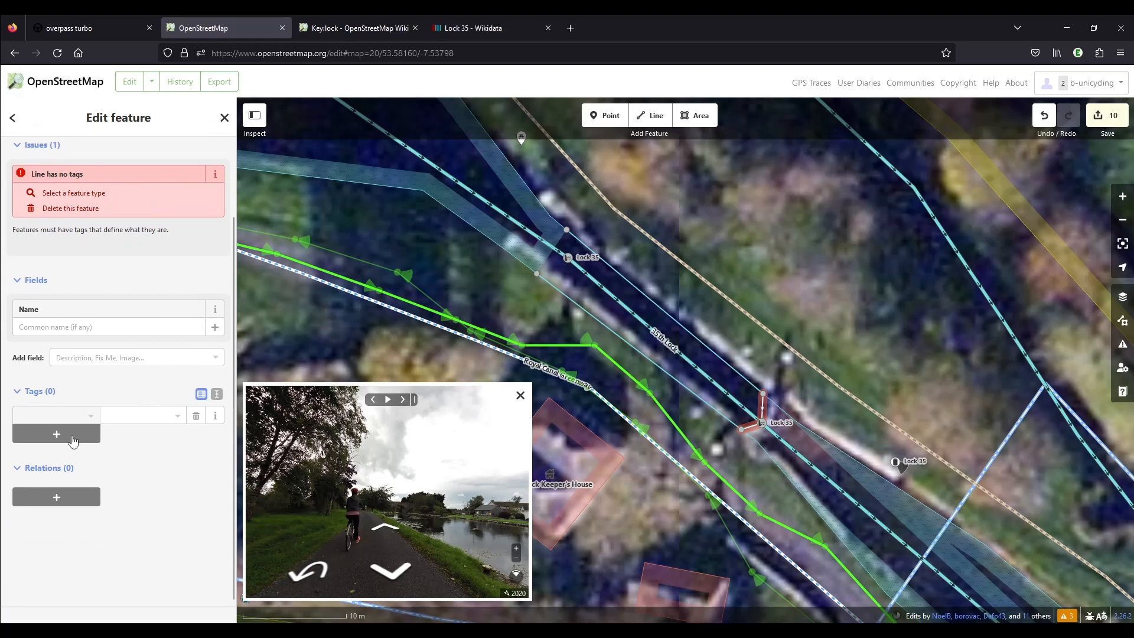
left_click(56, 497)
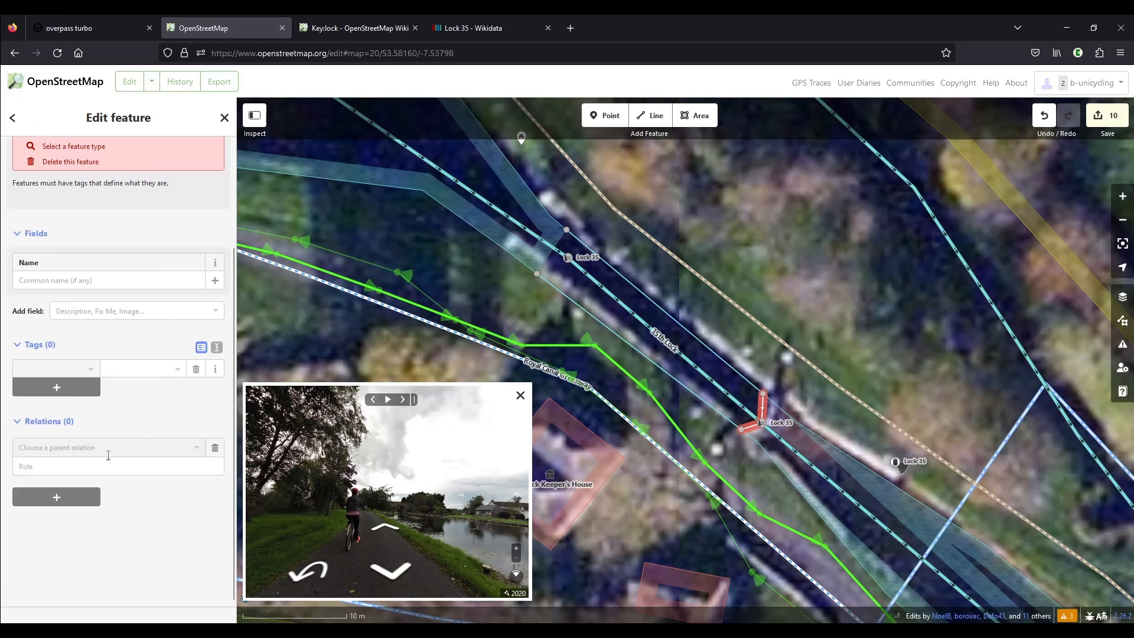
left_click(108, 455)
left_click(98, 490)
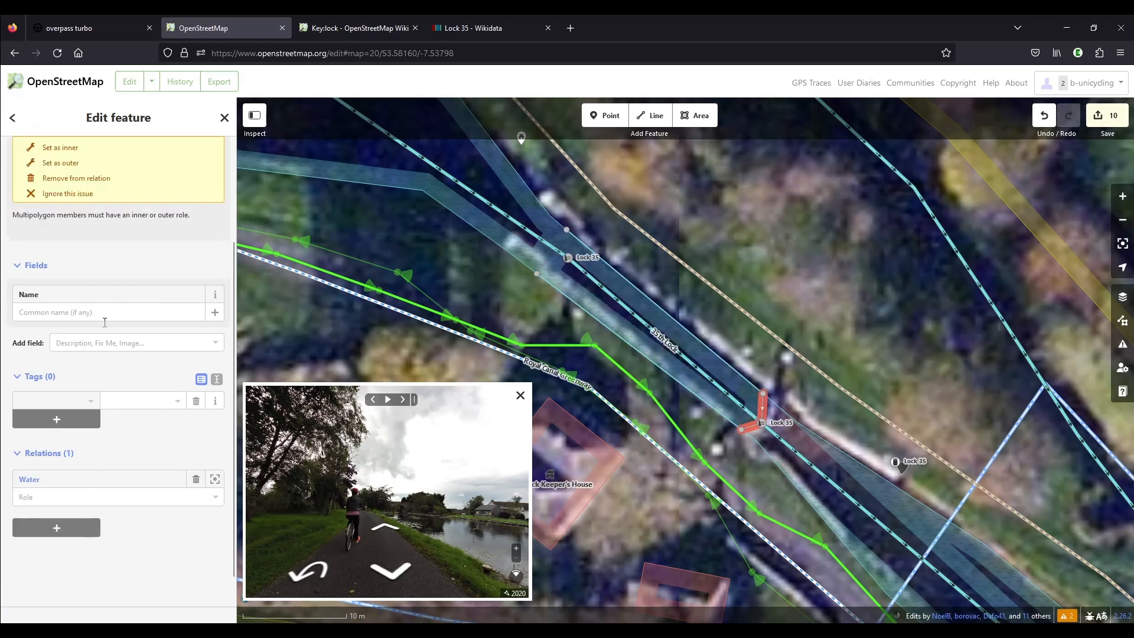
scroll(89, 347, "up", 2)
left_click(66, 223)
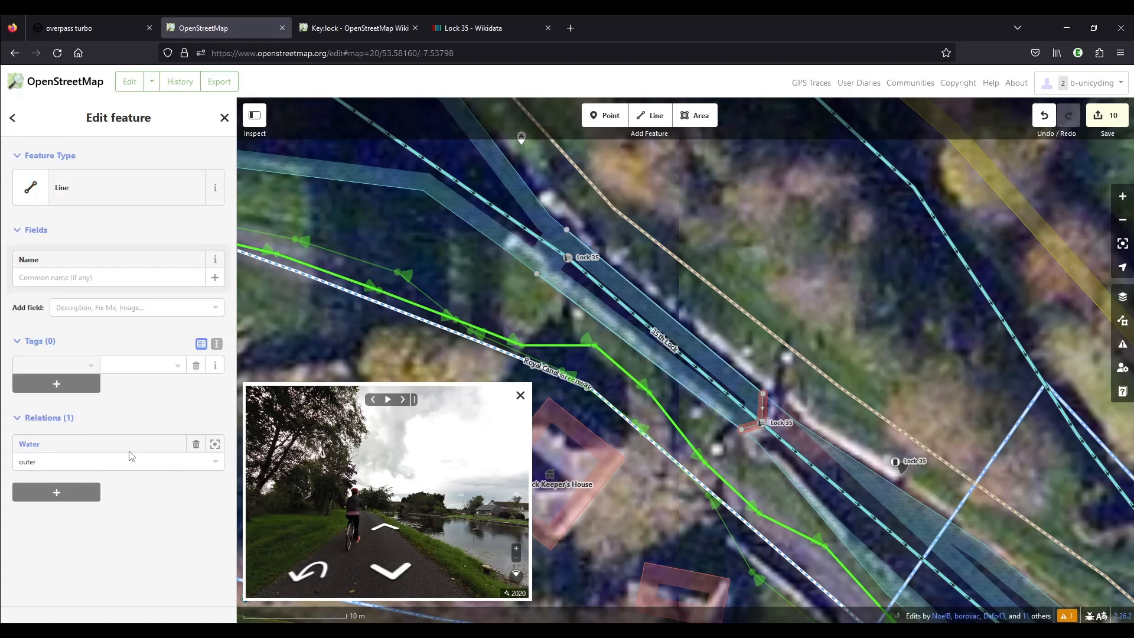
Add the lower gate line to the Canal Area Royal Canal relation as outer and check that relation's members on the map.
left_click(75, 502)
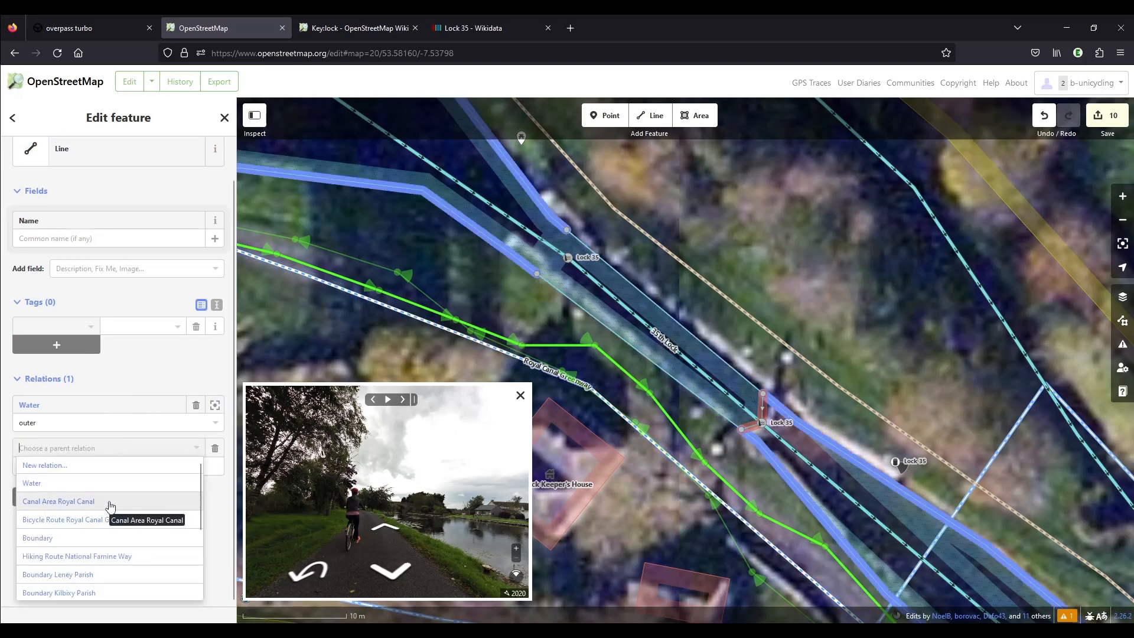
left_click(110, 503)
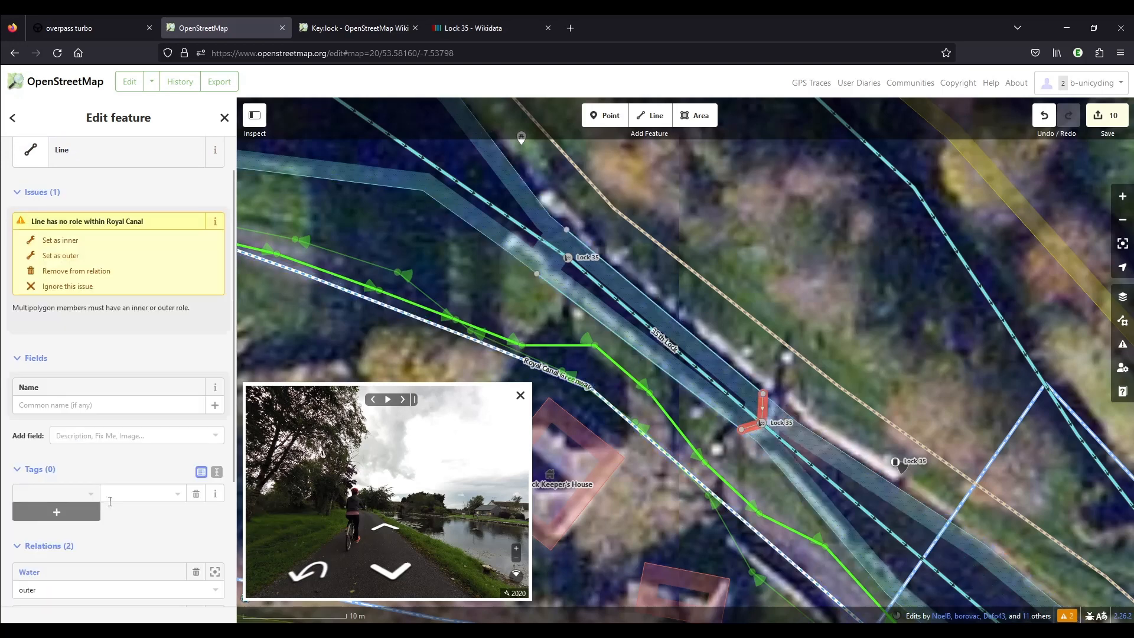
left_click(71, 258)
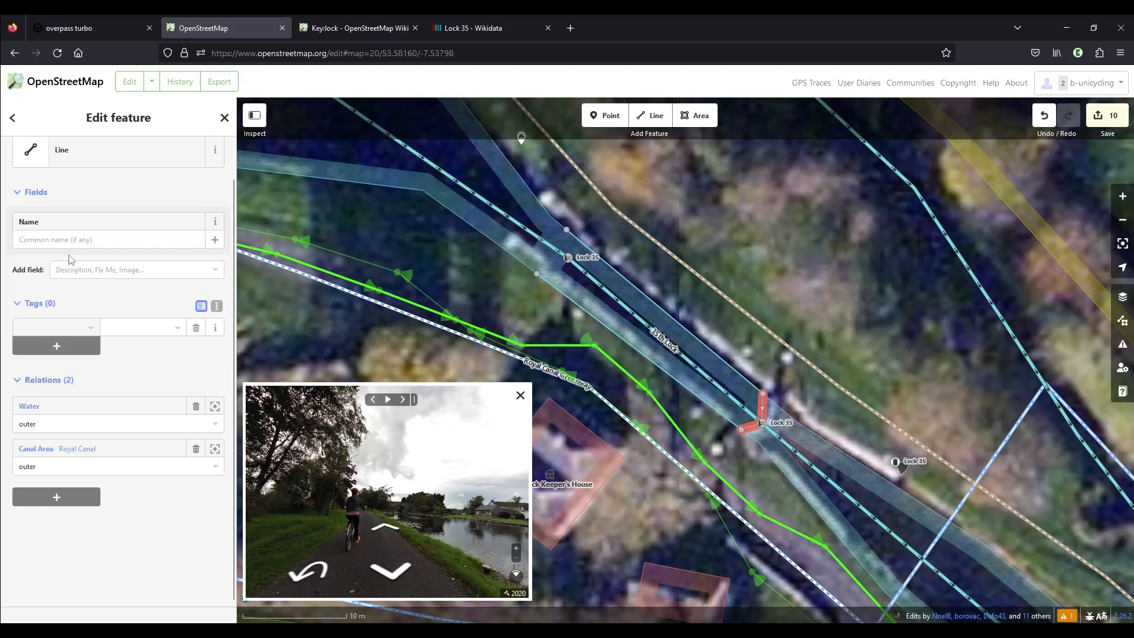
left_click(843, 454)
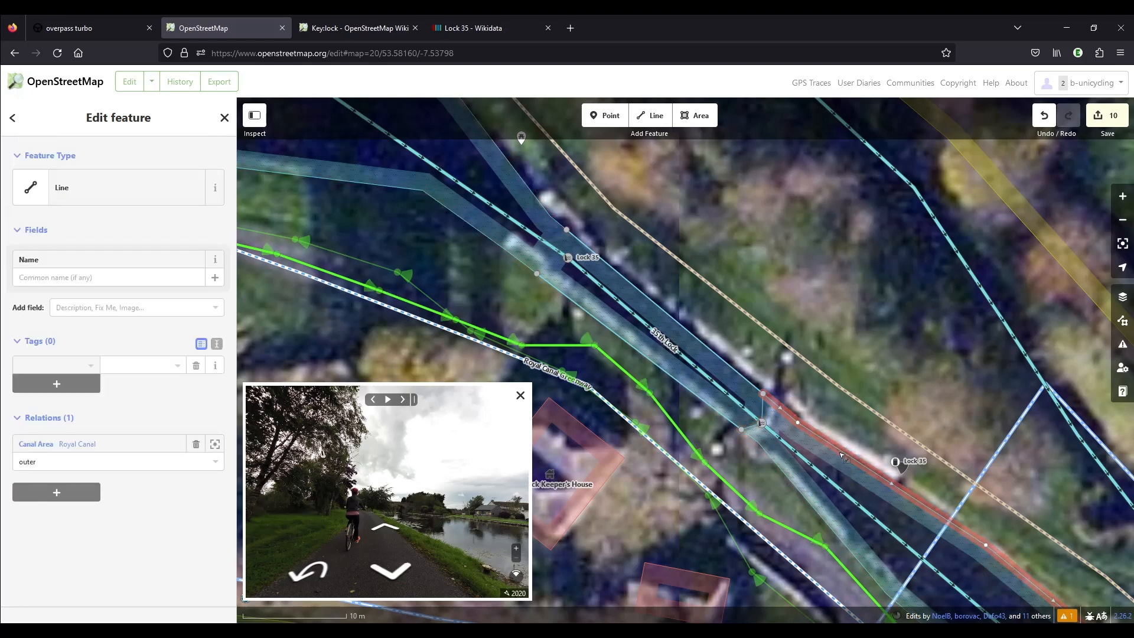
left_click(77, 444)
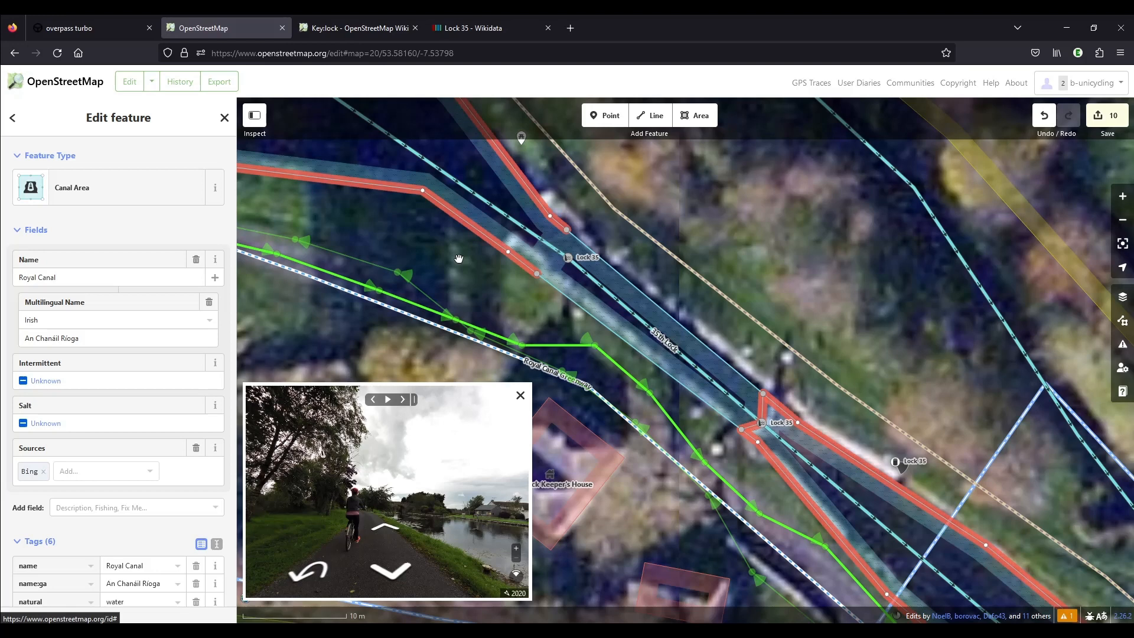
Draw a line from the northeast bank point through the upper lock gate to the southwest bank point.
left_click(650, 116)
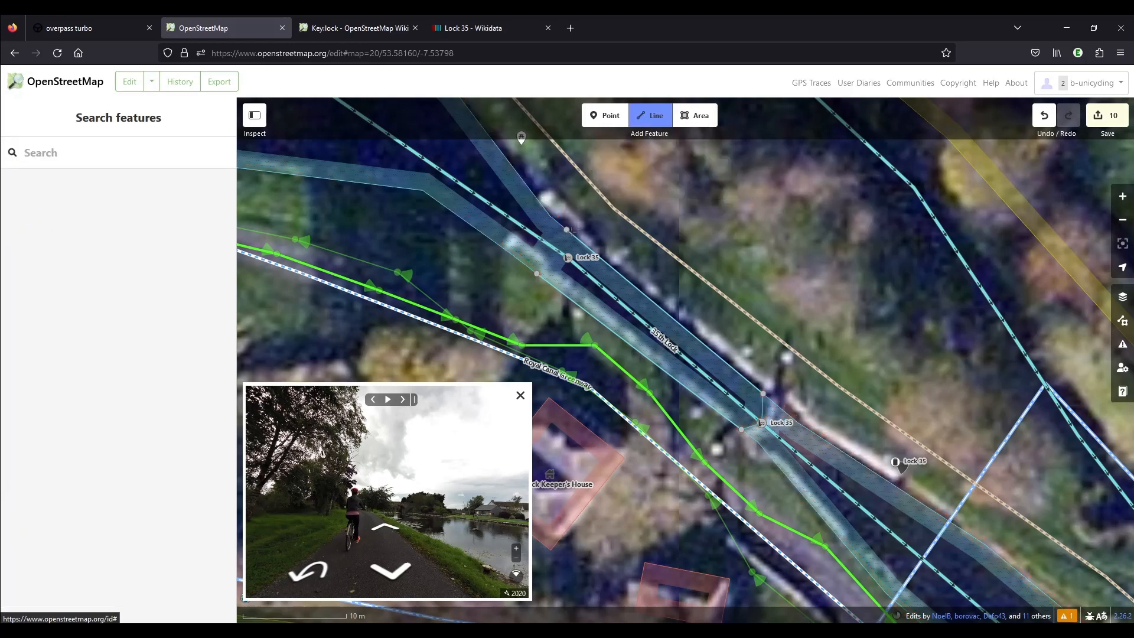
left_click(566, 230)
left_click(568, 258)
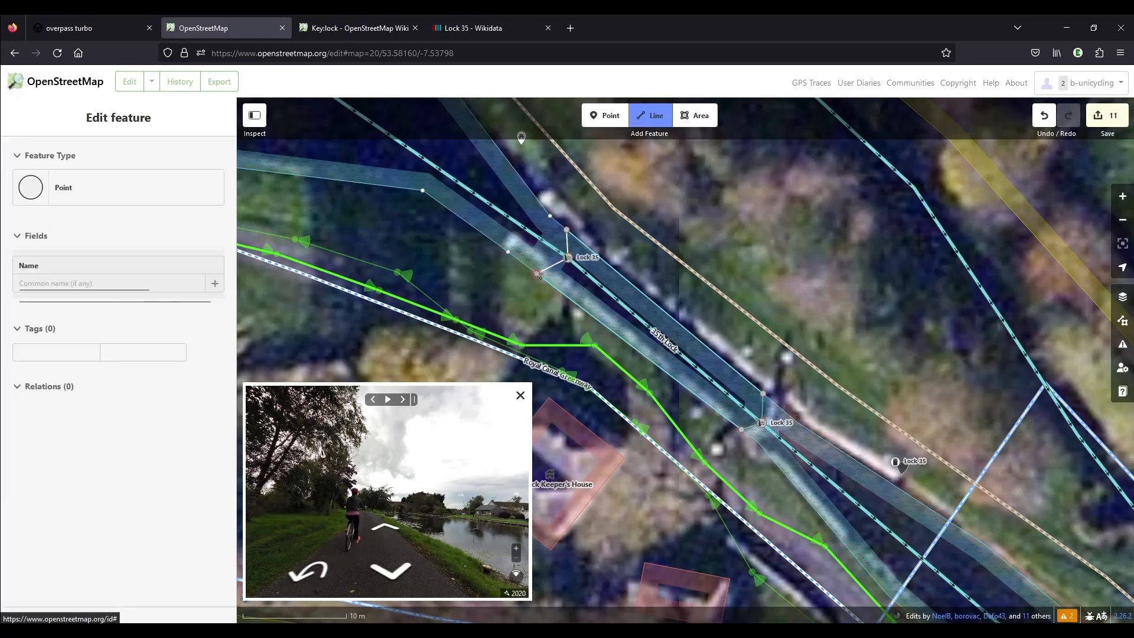
left_click(537, 275)
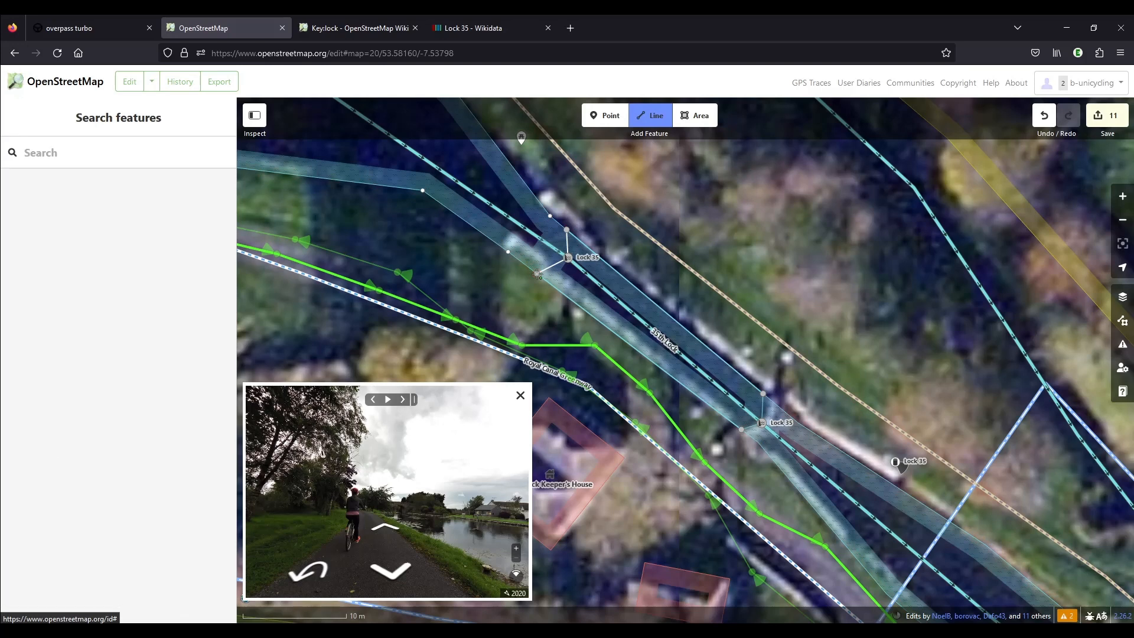
left_click(537, 275)
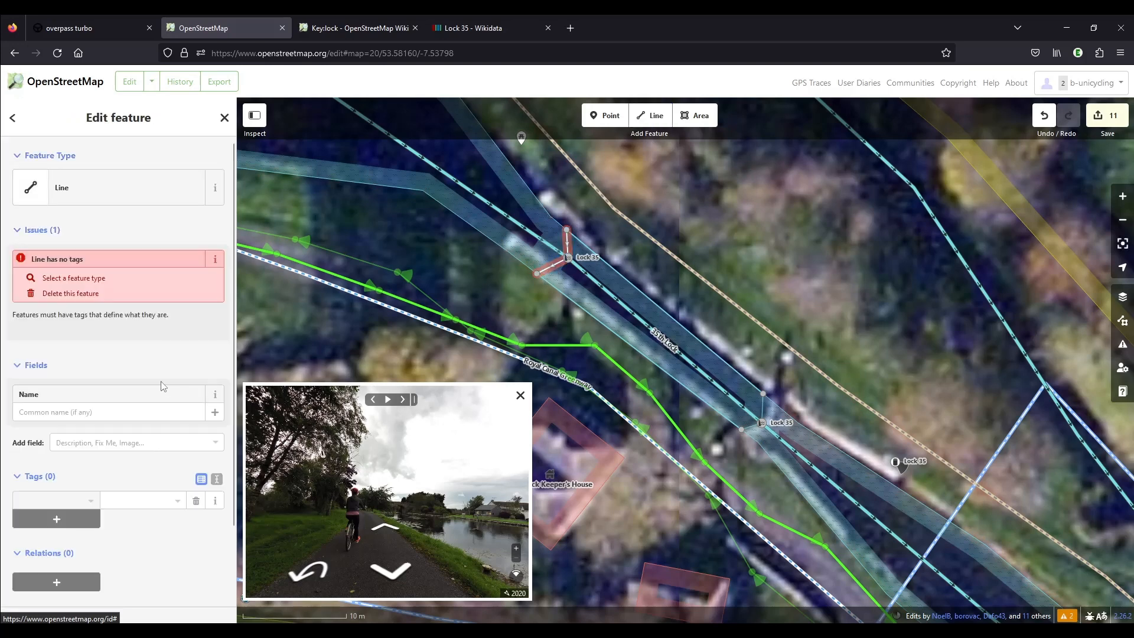
Add the upper gate line to the lock's Water relation with the role outer.
scroll(163, 386, "down", 2)
left_click(57, 498)
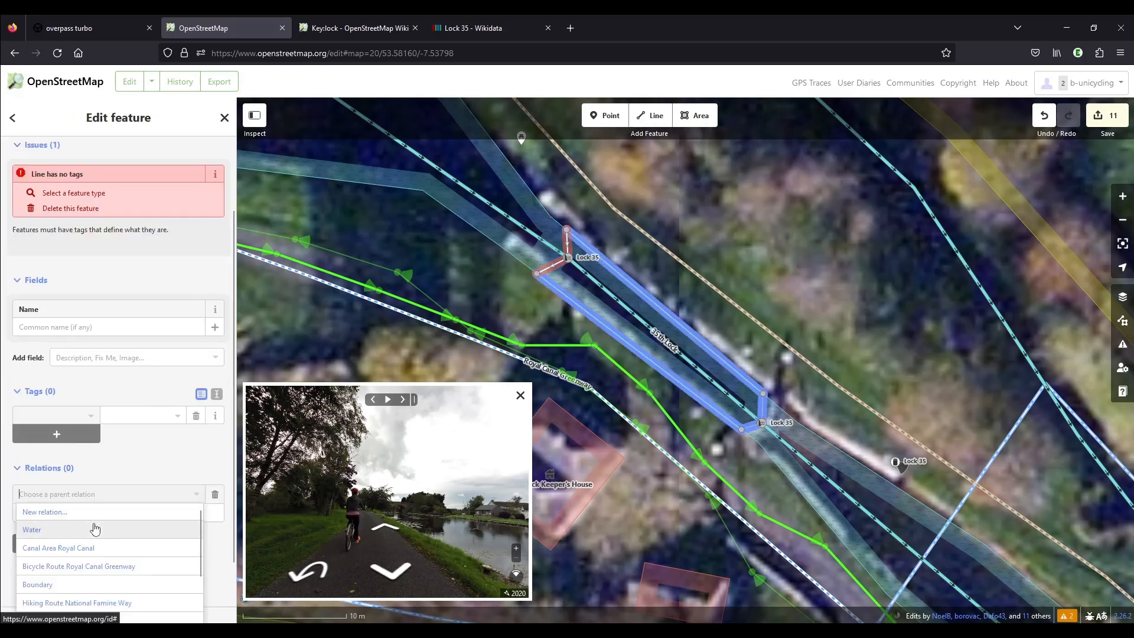
left_click(95, 528)
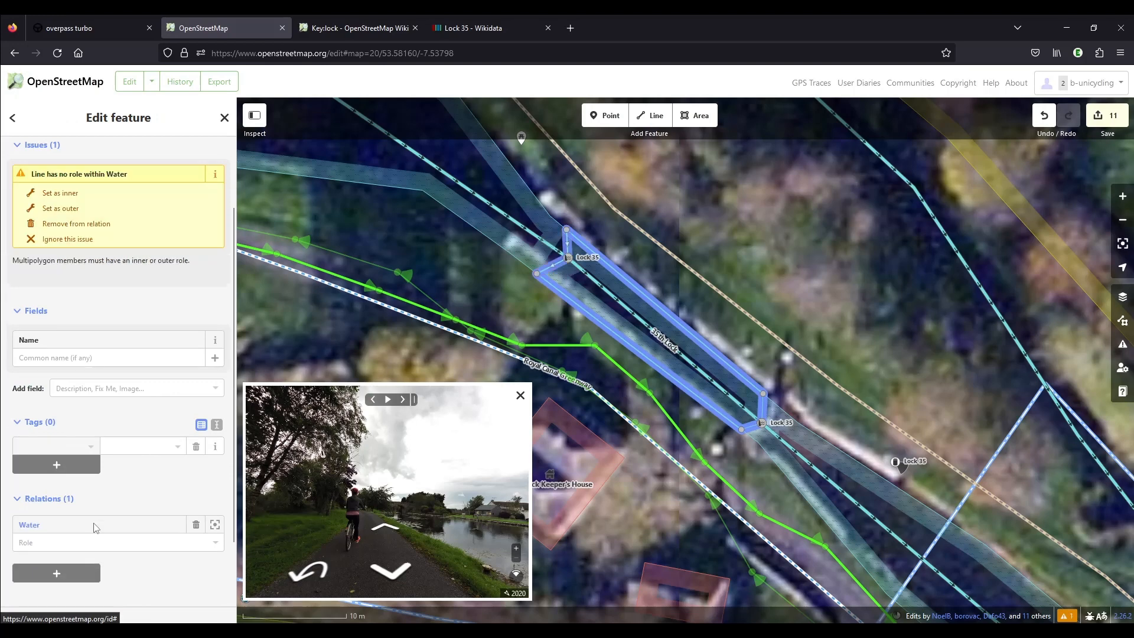
left_click(61, 208)
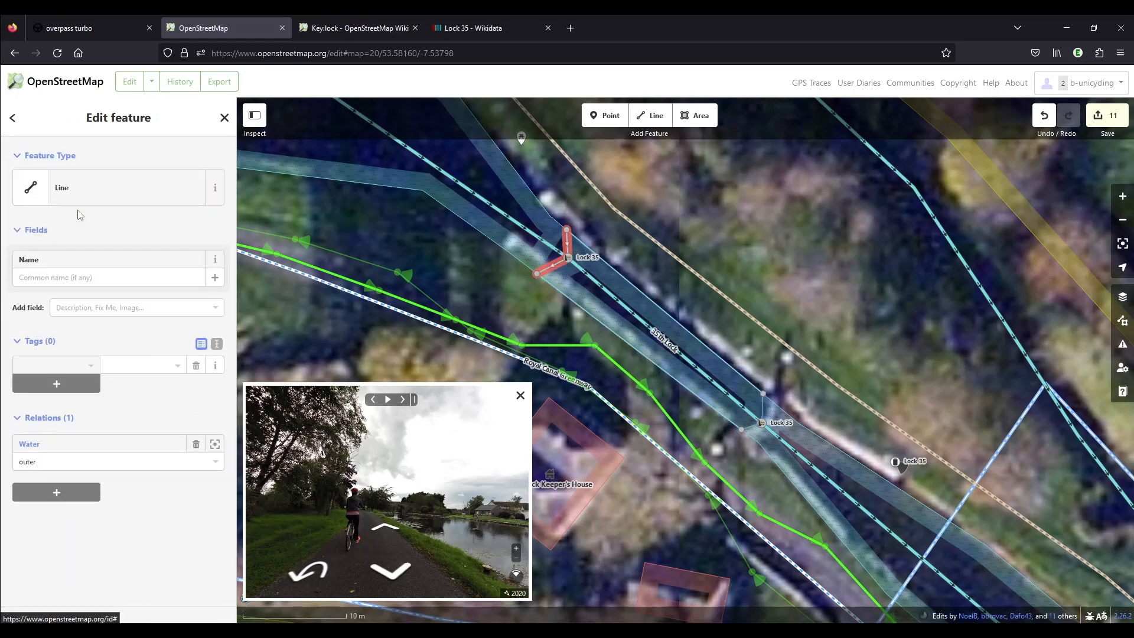
Add the upper gate line to the Canal Area Royal Canal relation as outer and deselect it.
left_click(57, 492)
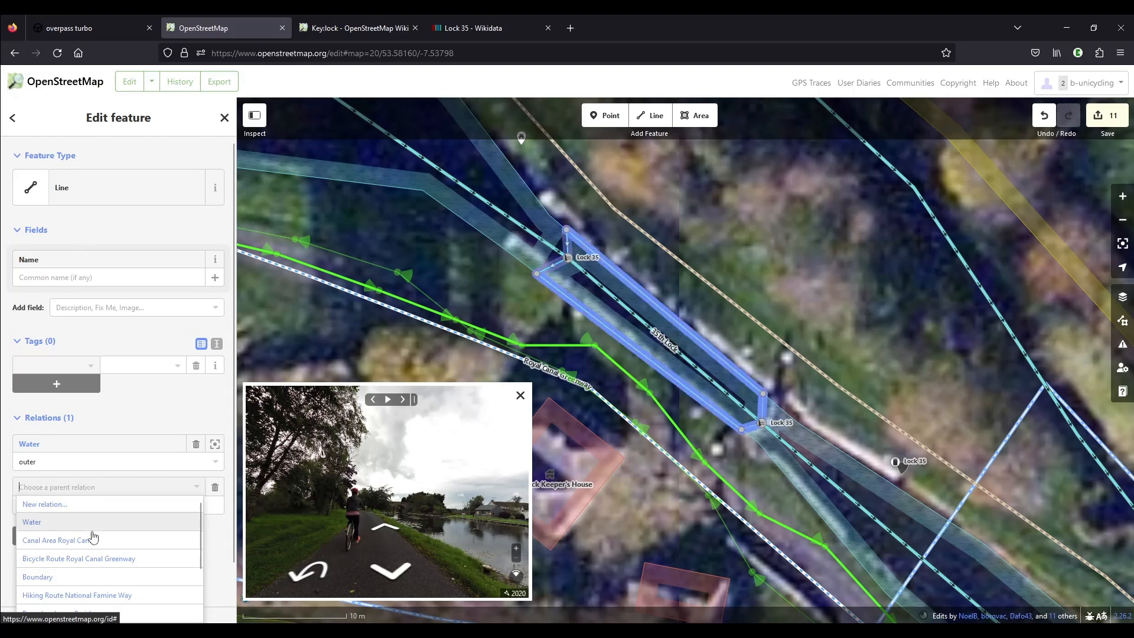
left_click(94, 538)
left_click(71, 295)
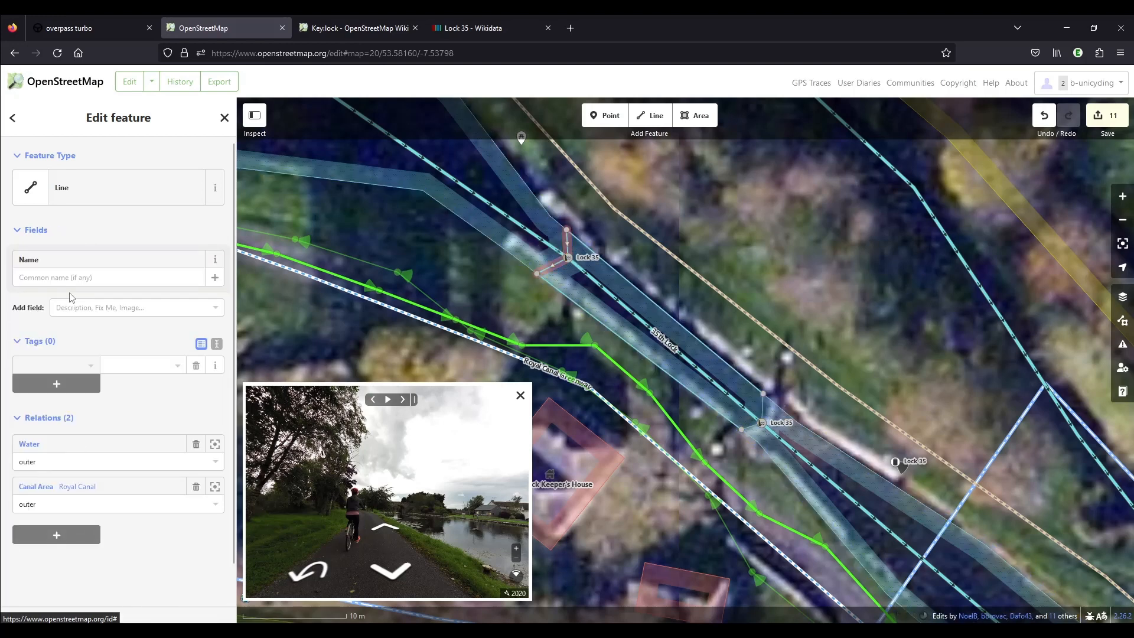
left_click(481, 279)
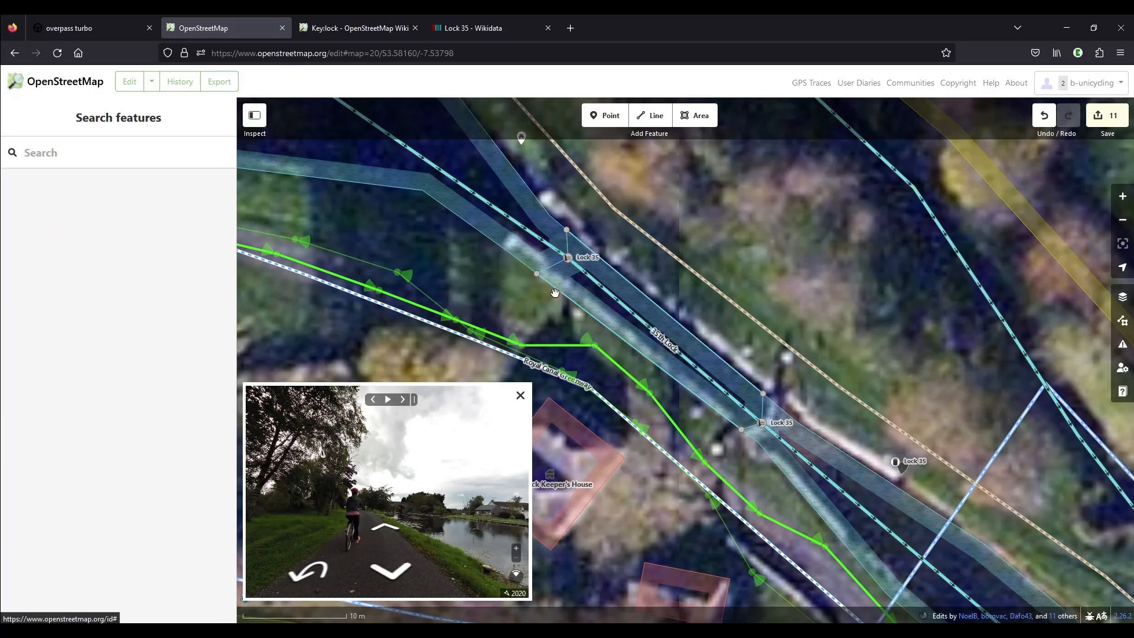
Review the lock chamber area between the two gates and open the details of the 35th Lock canal line.
left_click(552, 293)
left_click(521, 297)
left_click(630, 282)
left_click(636, 269)
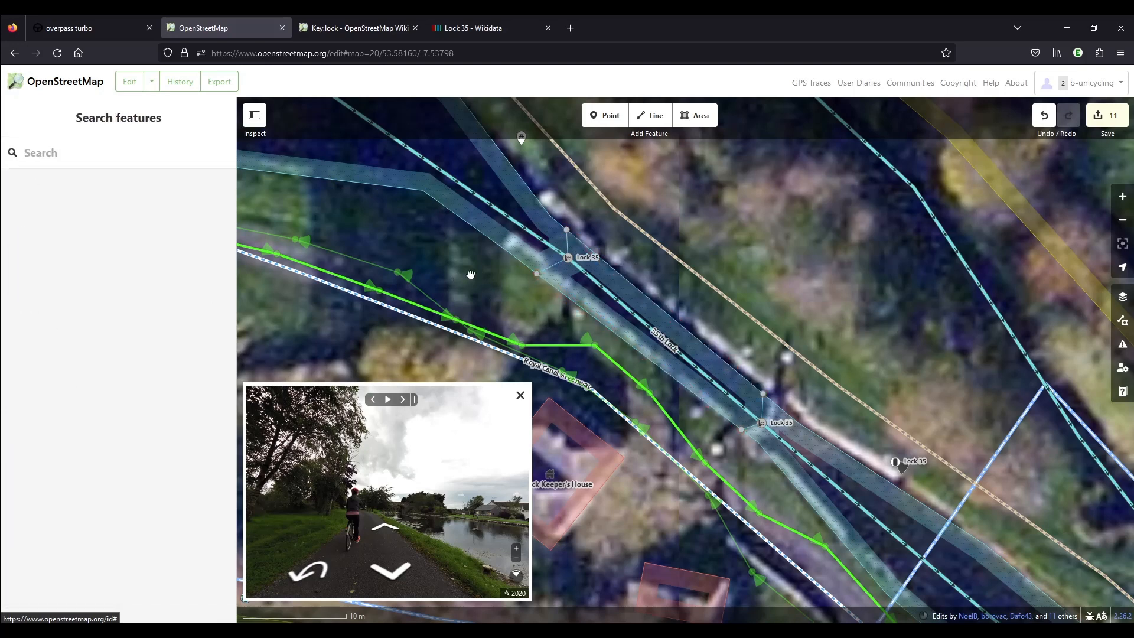
scroll(680, 397, "down", 2)
scroll(680, 397, "down", 2)
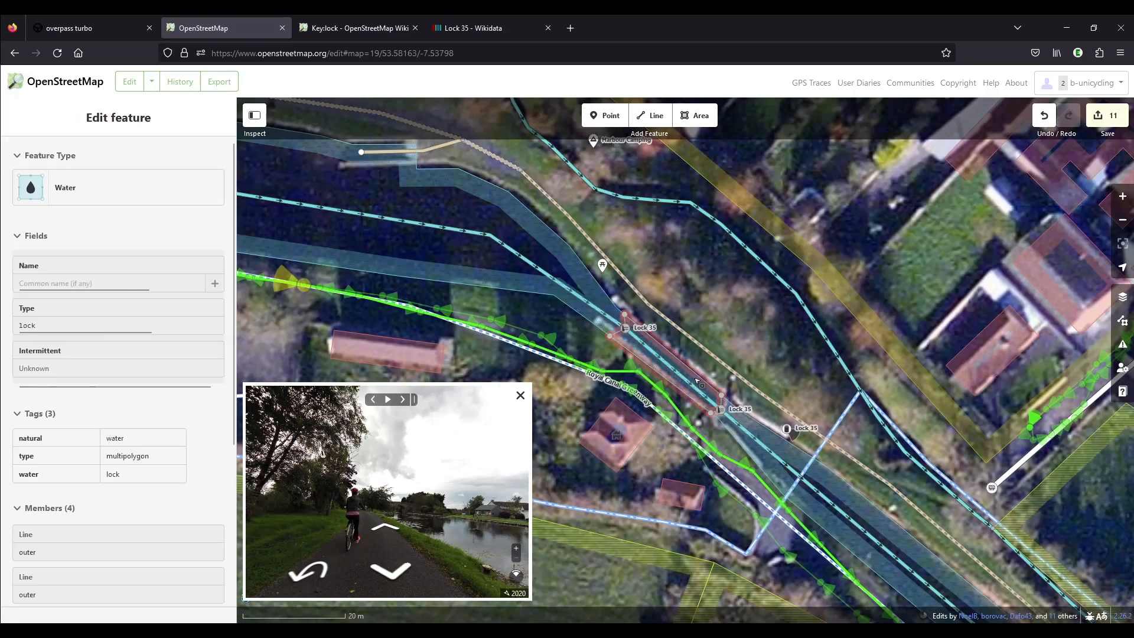
left_click(664, 362)
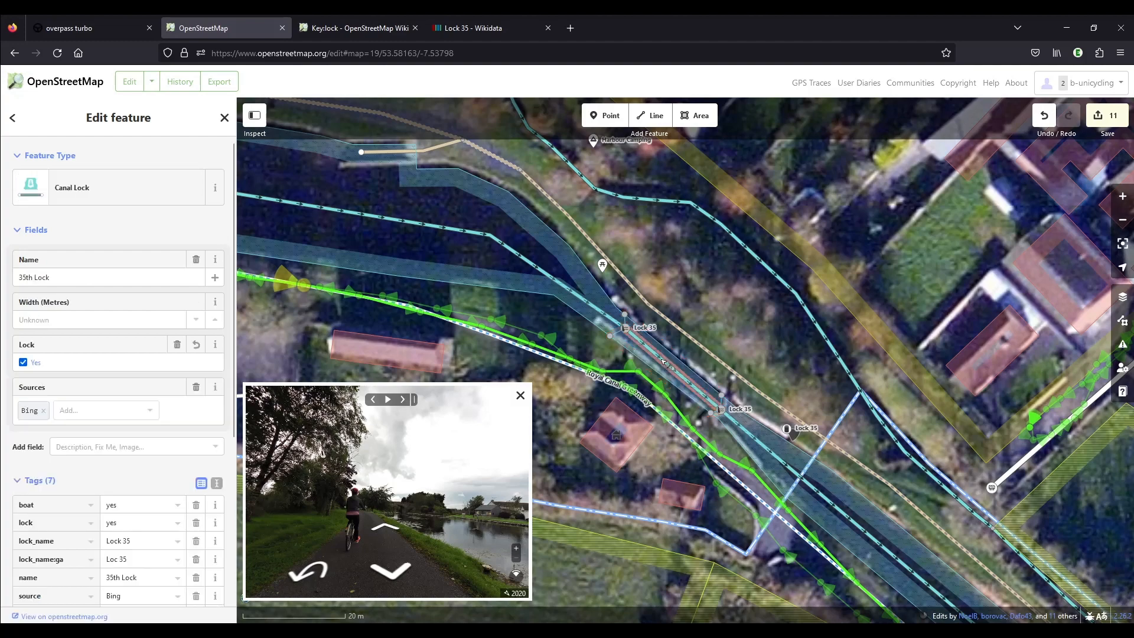
Add a lock_ref tag with the value 35 to the 35th Lock canal line.
scroll(88, 354, "down", 4)
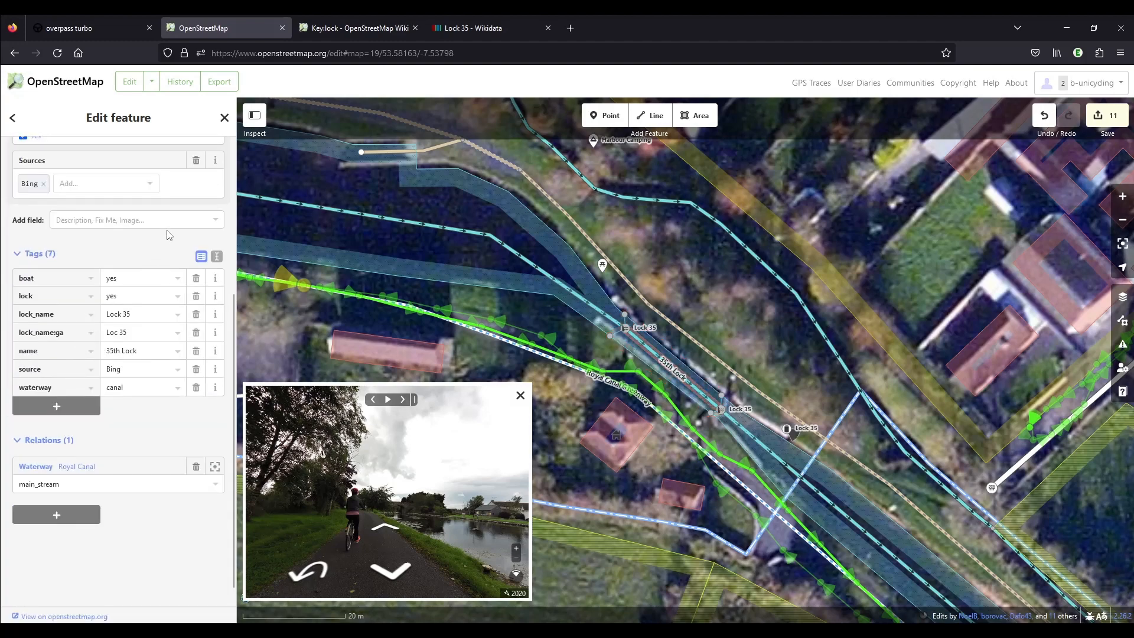
scroll(169, 235, "down", 1)
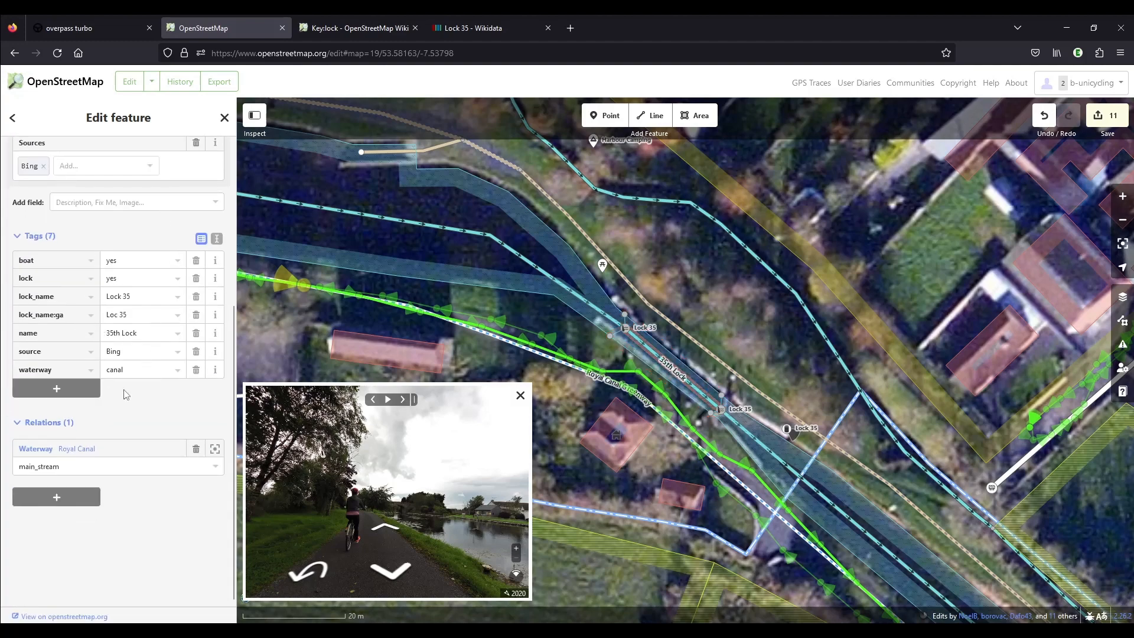
left_click(67, 391)
type("lock_re")
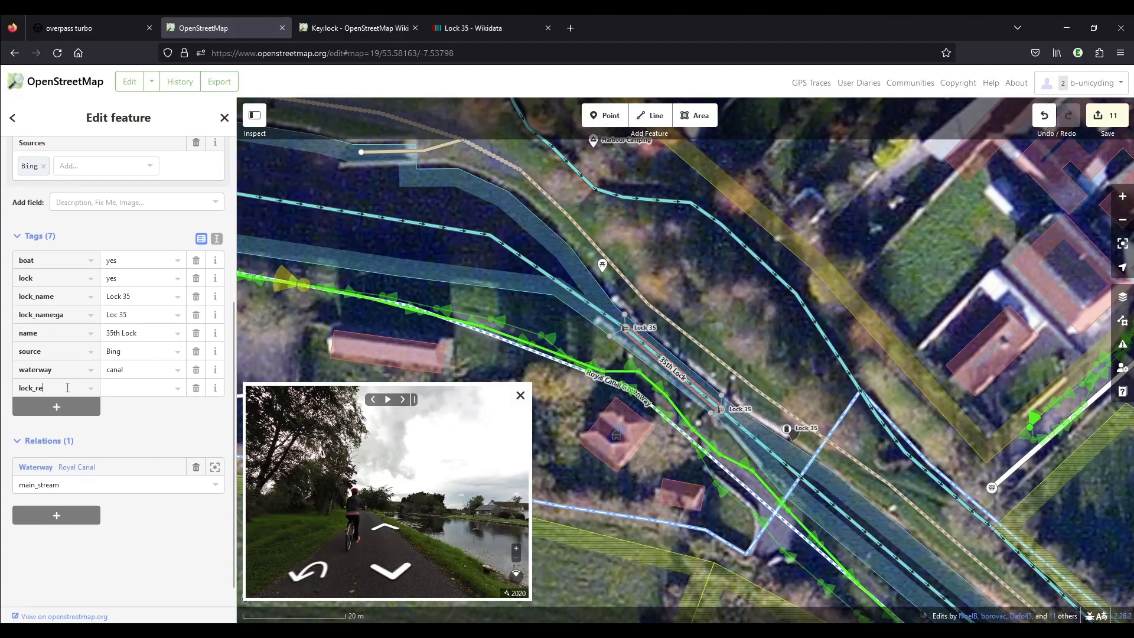
type("f")
key("Tab")
type("35")
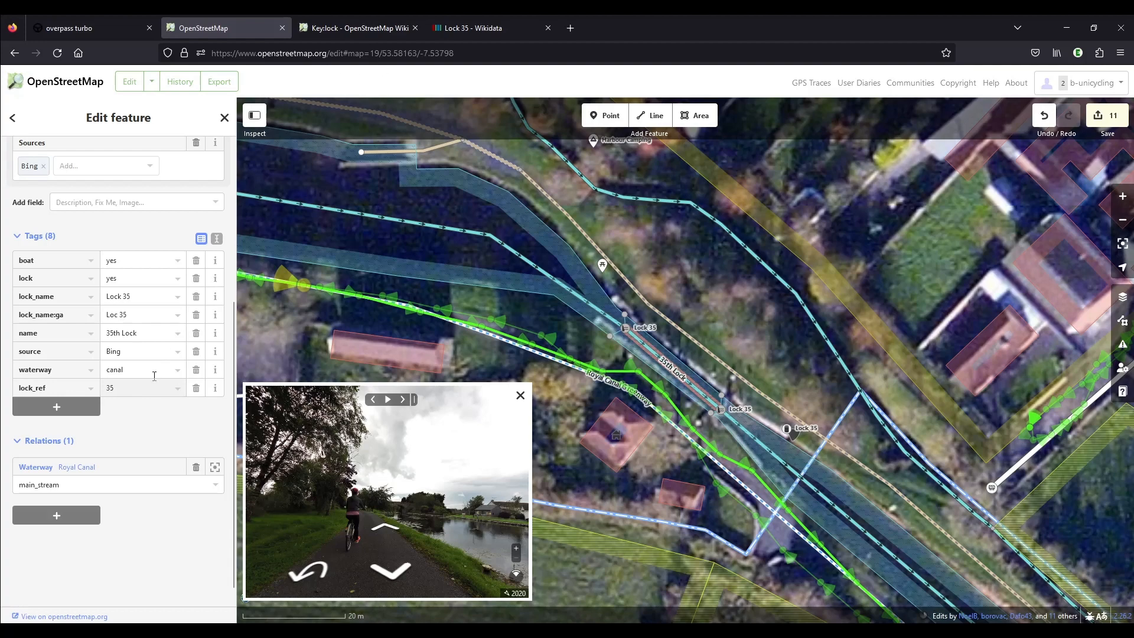
Switch to the Lock 35 page on Wikidata, review its statements and copy the item identifier Q120640322.
left_click(484, 32)
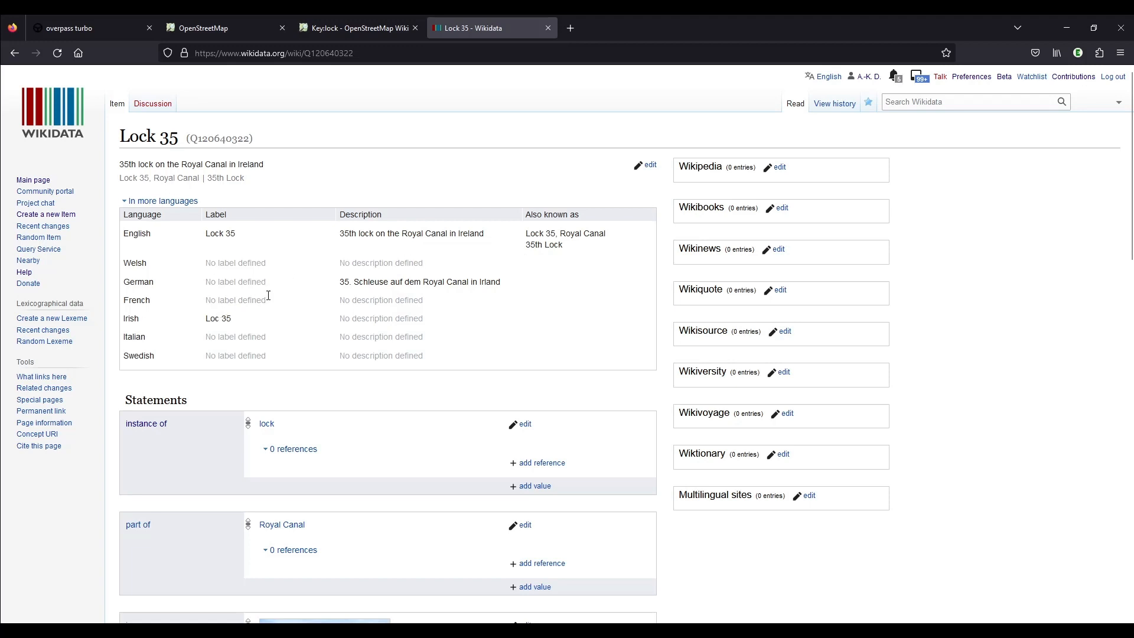
scroll(351, 223, "down", 3)
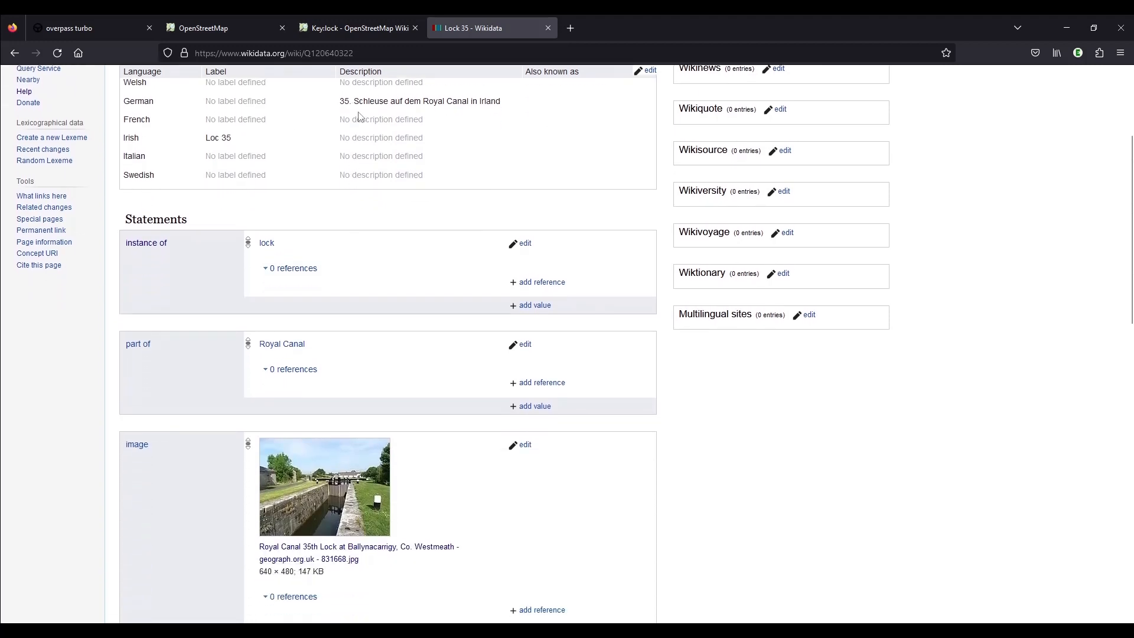
scroll(388, 278, "down", 6)
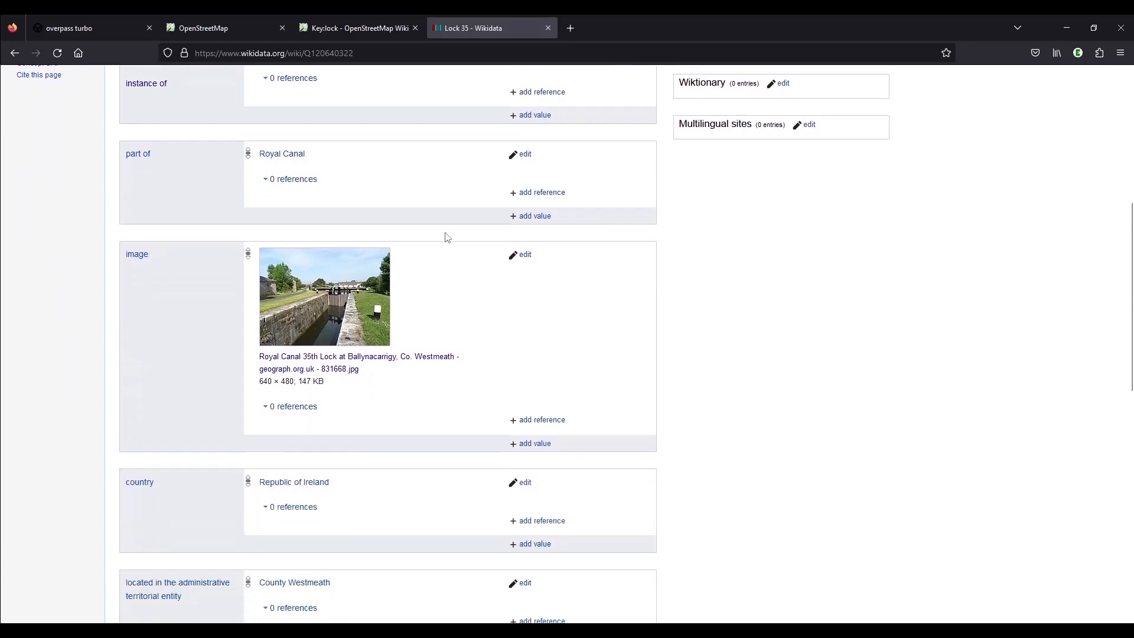
scroll(463, 260, "down", 7)
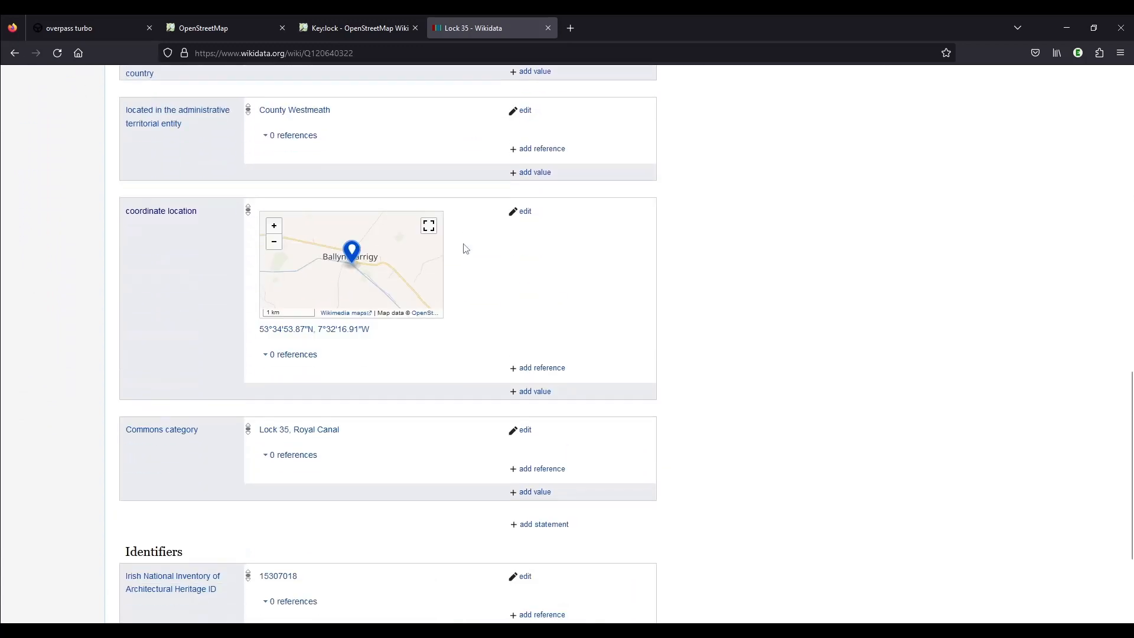
scroll(463, 264, "up", 20)
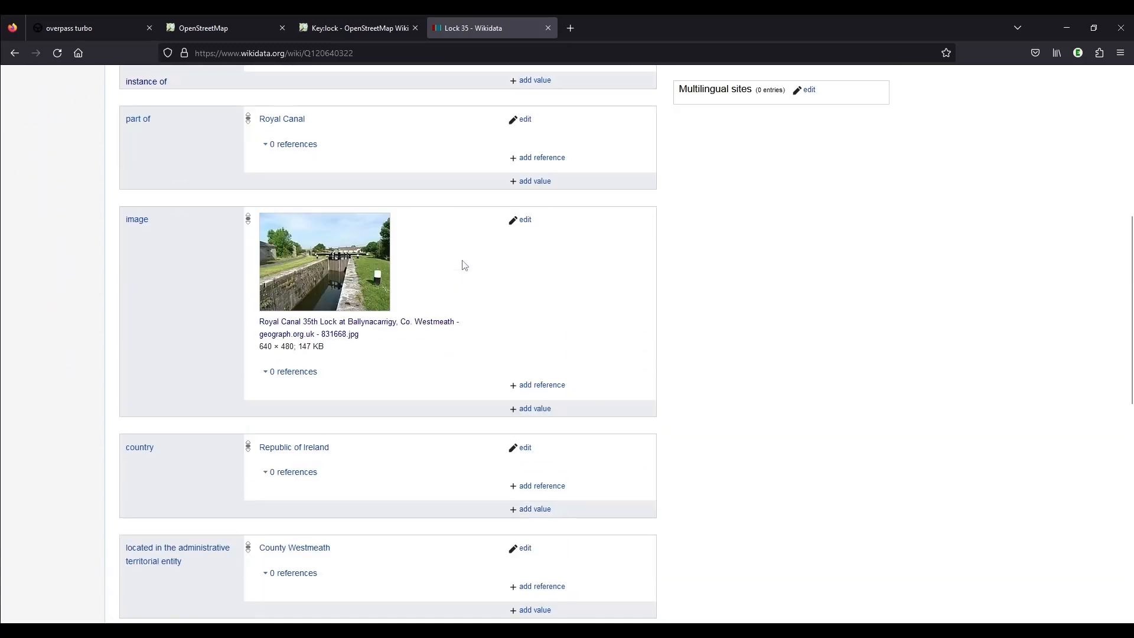
double_click(212, 138)
key("ctrl+c")
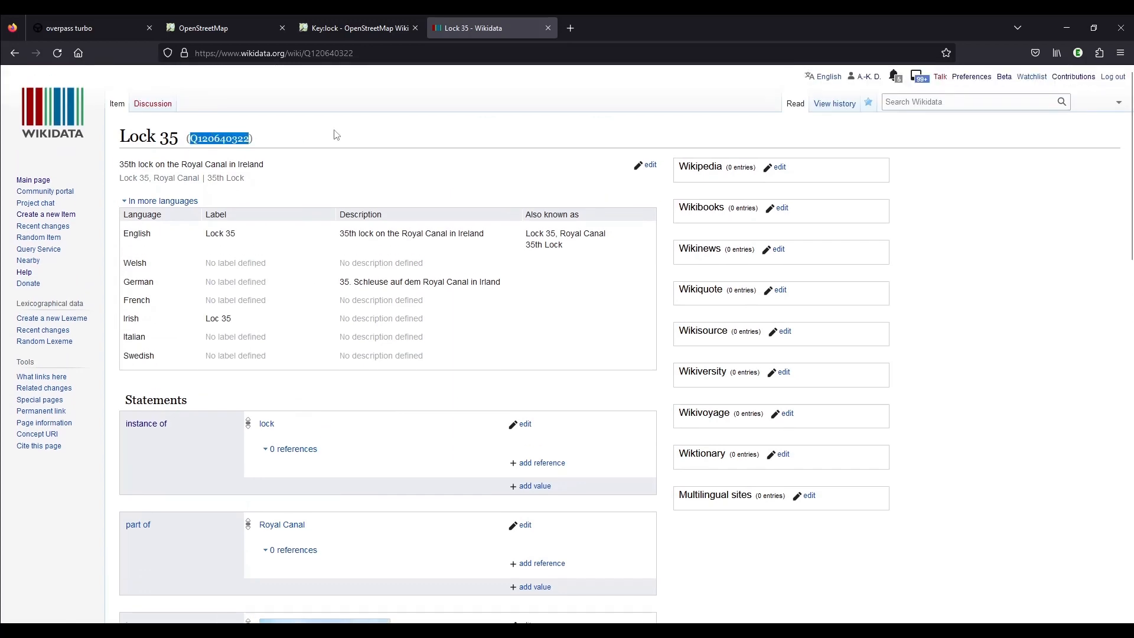
Return to the OpenStreetMap editor and add a wikidata tag with the value Q120640322 to the 35th Lock line.
left_click(230, 28)
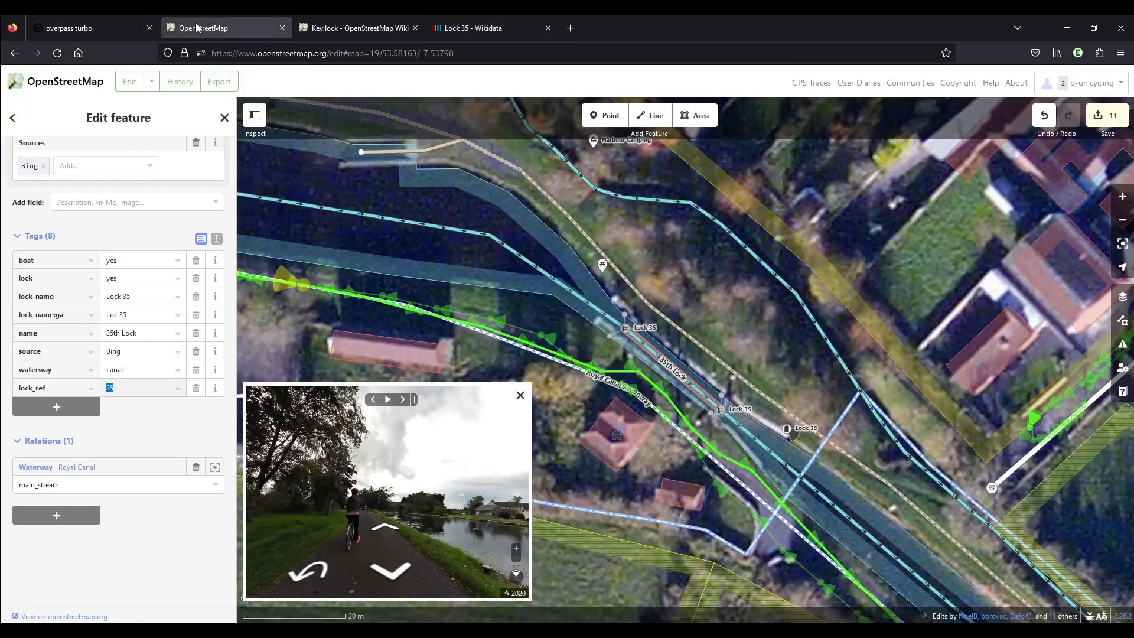
left_click(47, 406)
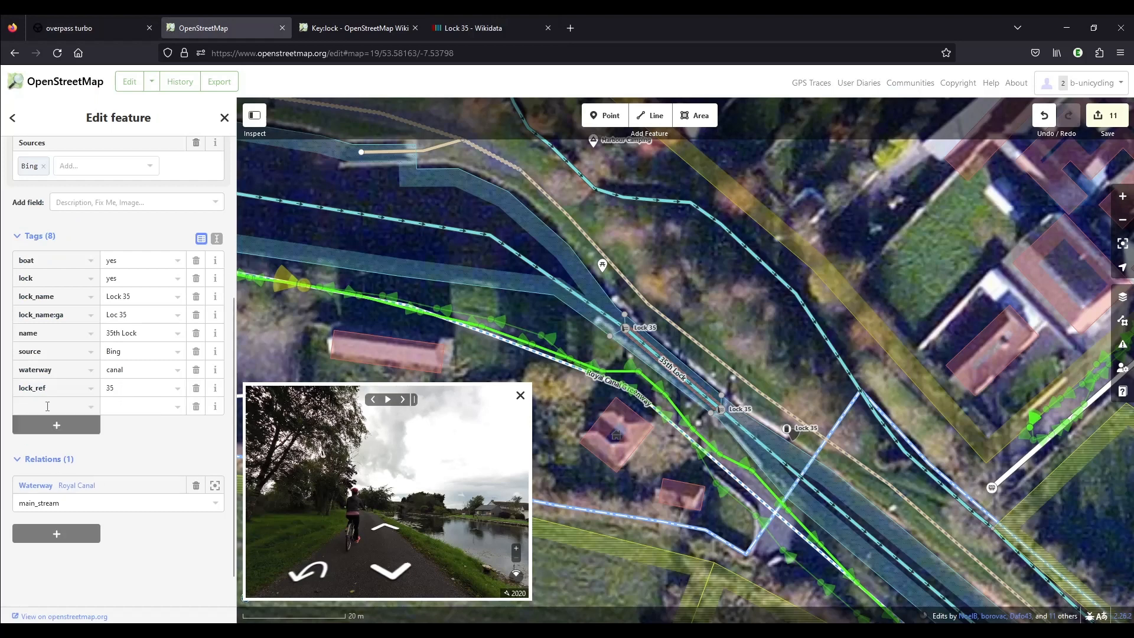
type("wikidata")
key("Tab")
key("ctrl+v")
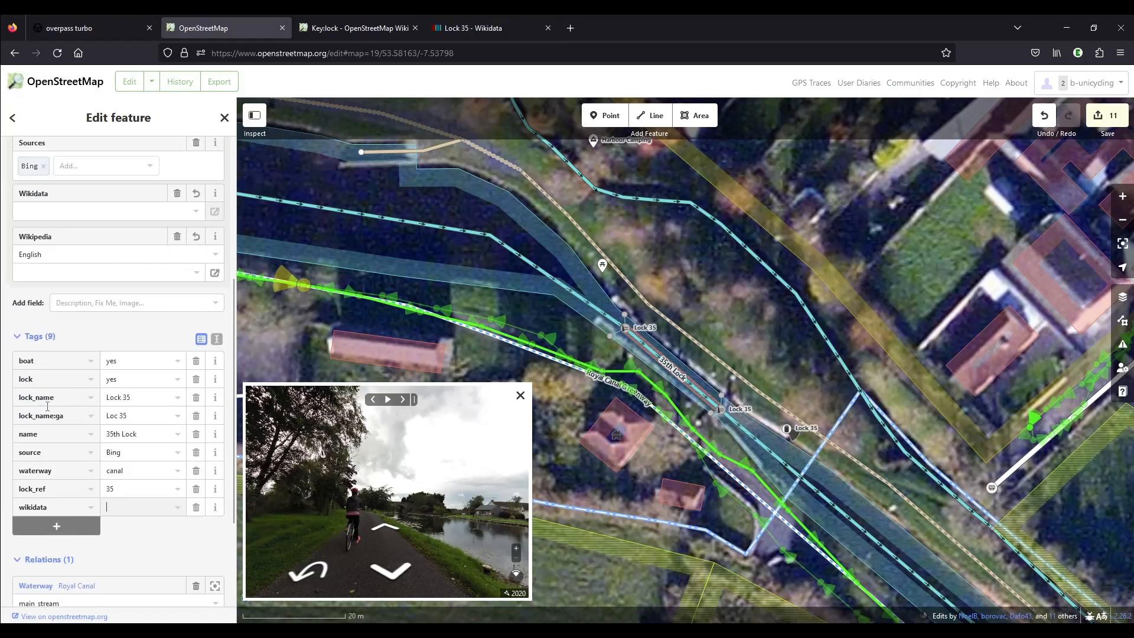
scroll(115, 280, "down", 2)
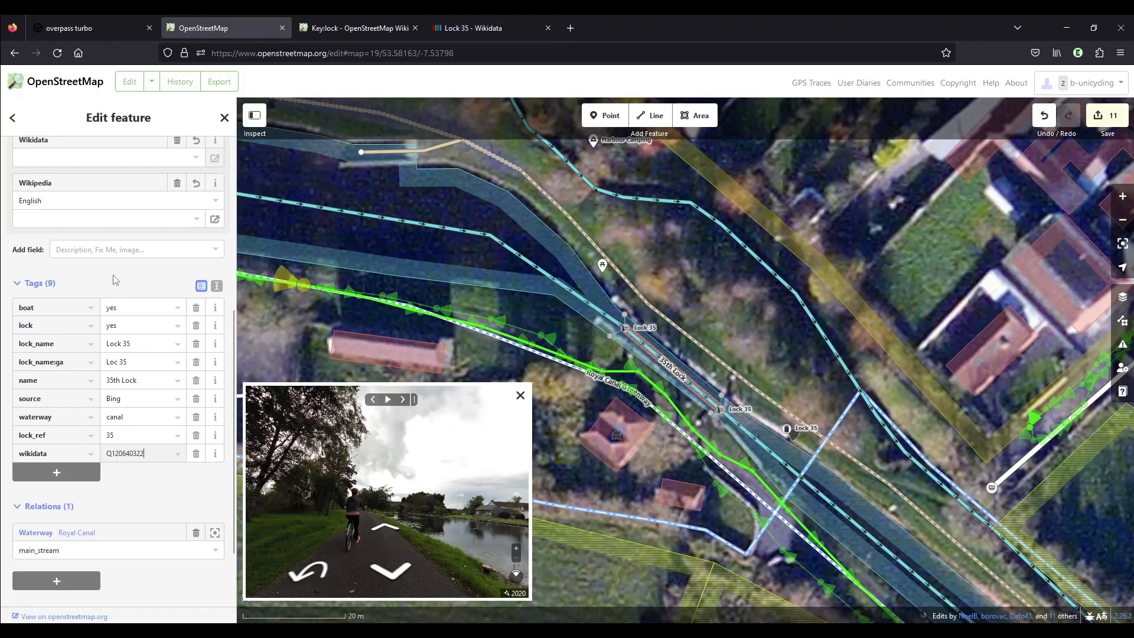
scroll(115, 272, "up", 2)
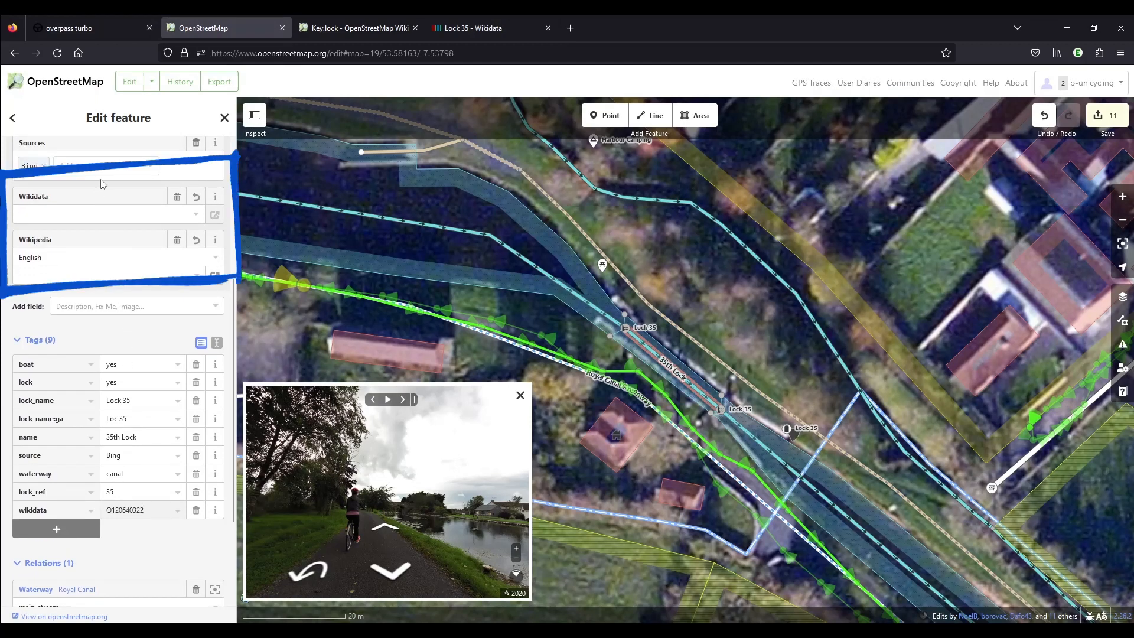
left_click(141, 336)
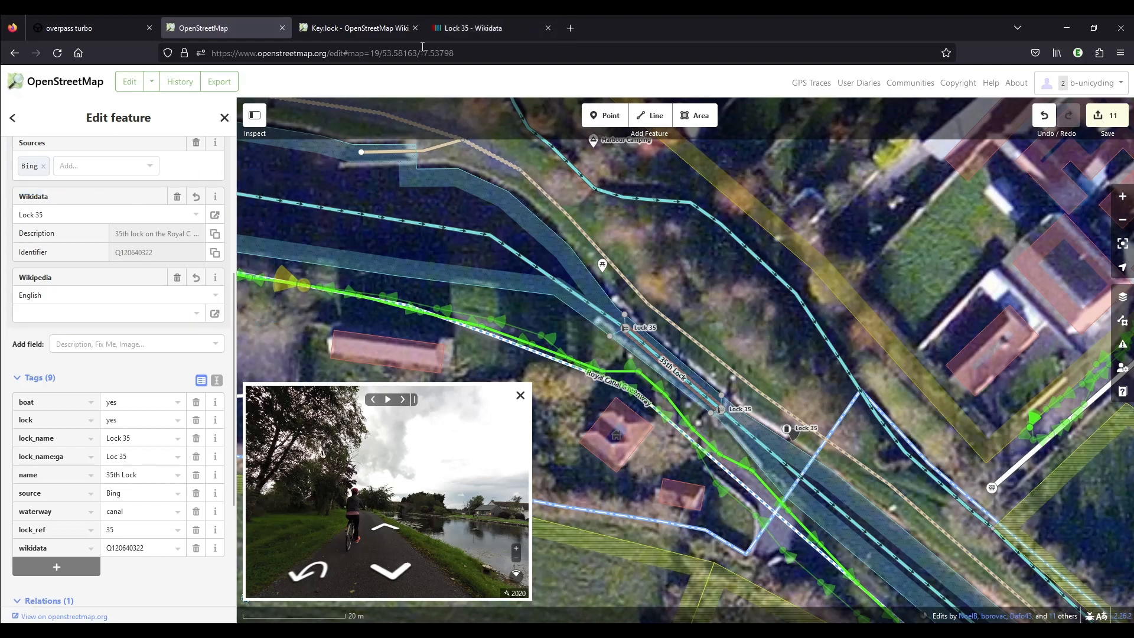
Copy the Irish National Inventory of Architectural Heritage ID from the identifiers on the Lock 35 Wikidata page.
left_click(473, 28)
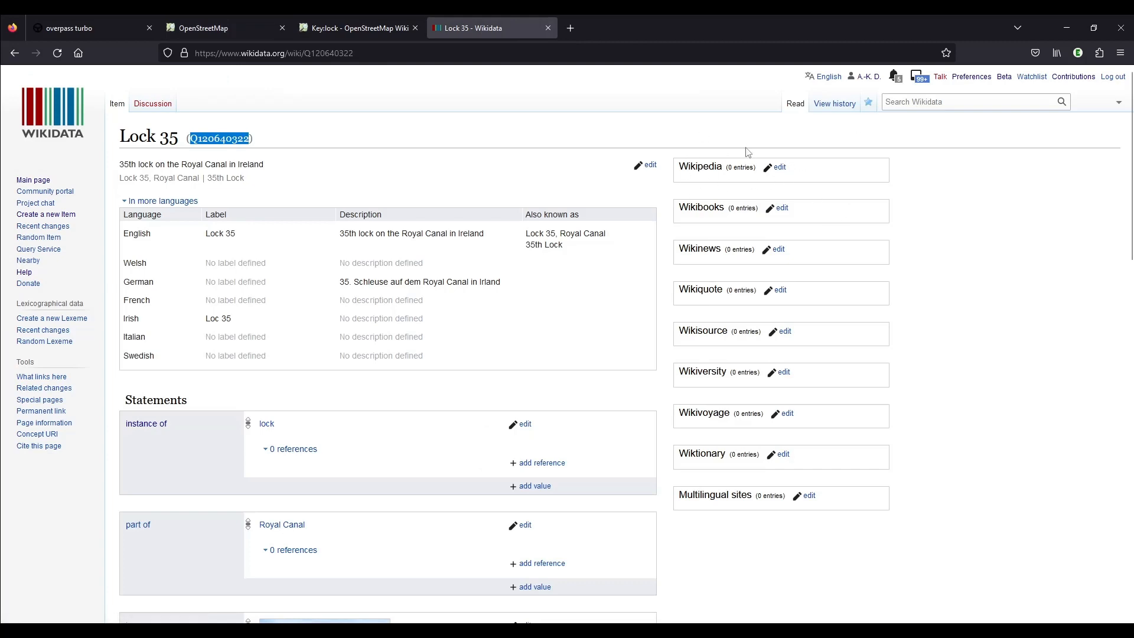
left_click(221, 28)
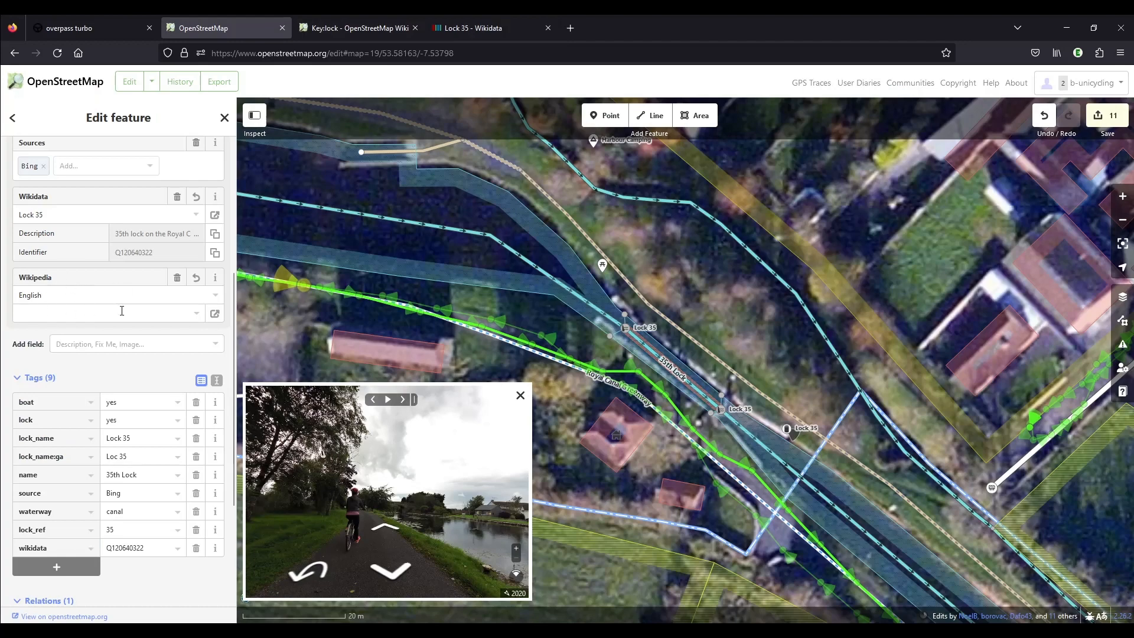
left_click(472, 28)
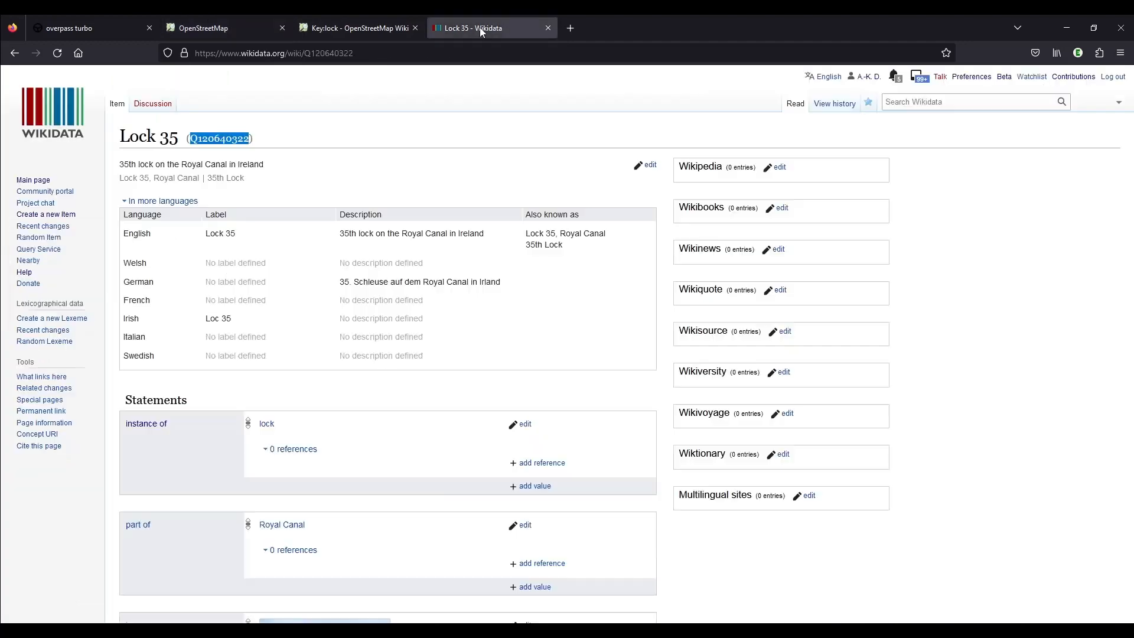
left_click(517, 317)
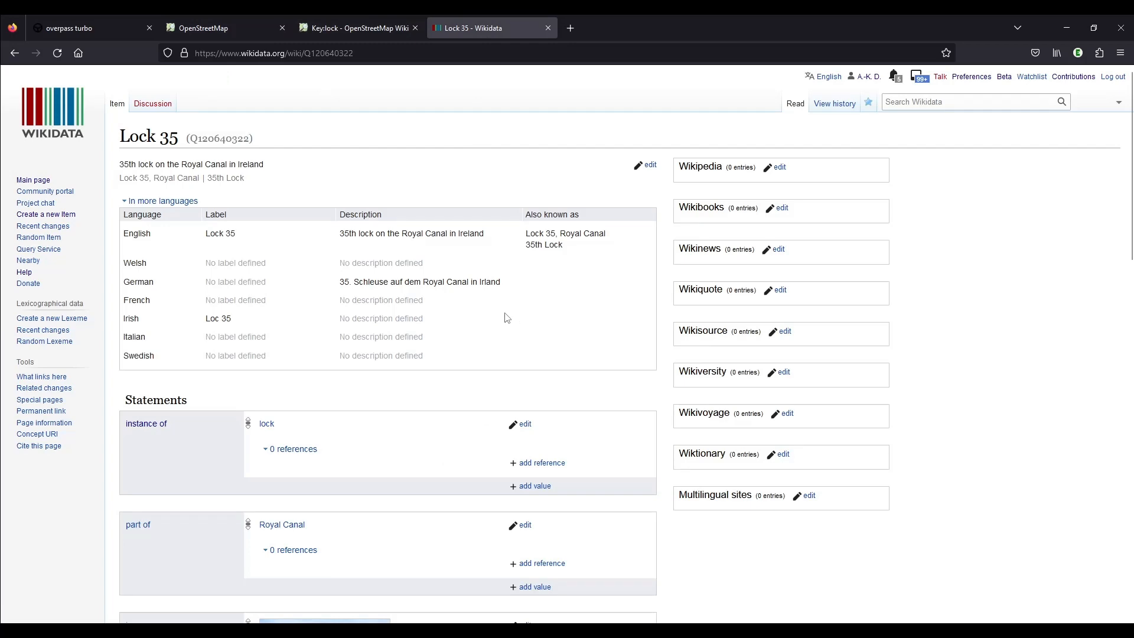
scroll(493, 309, "down", 5)
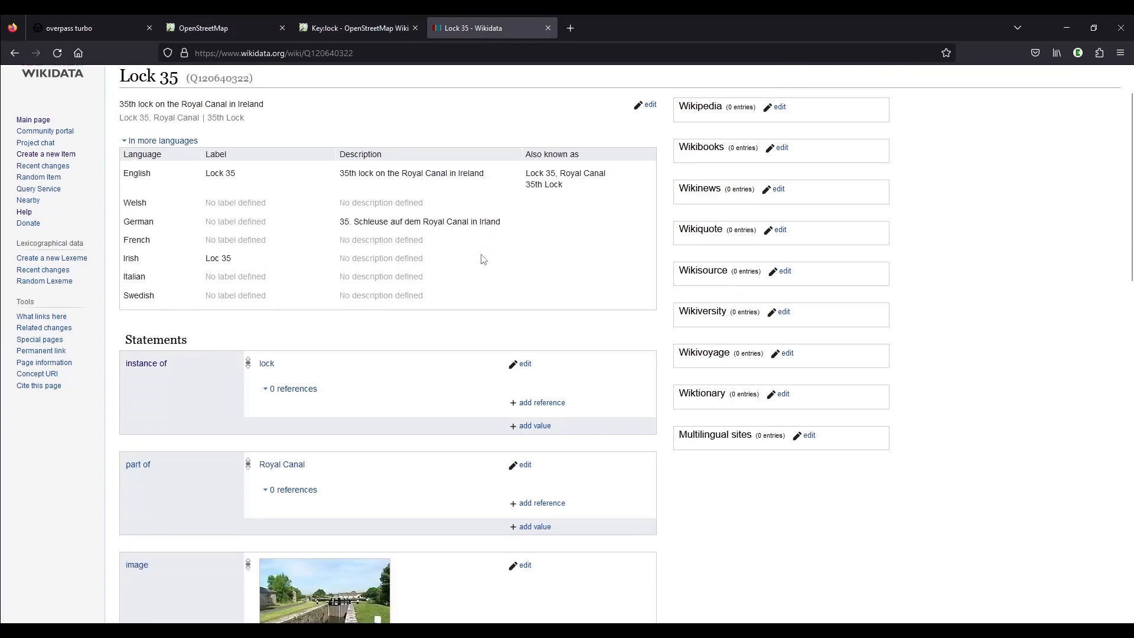
scroll(473, 213, "down", 11)
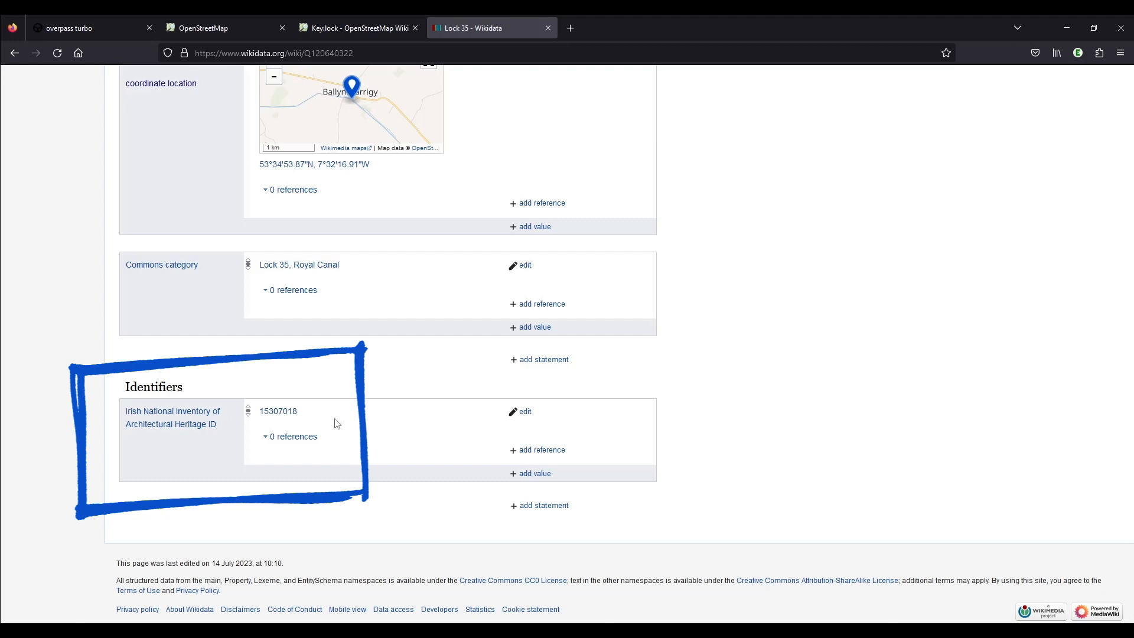
left_click_drag(315, 415, 263, 417)
key("ctrl+c")
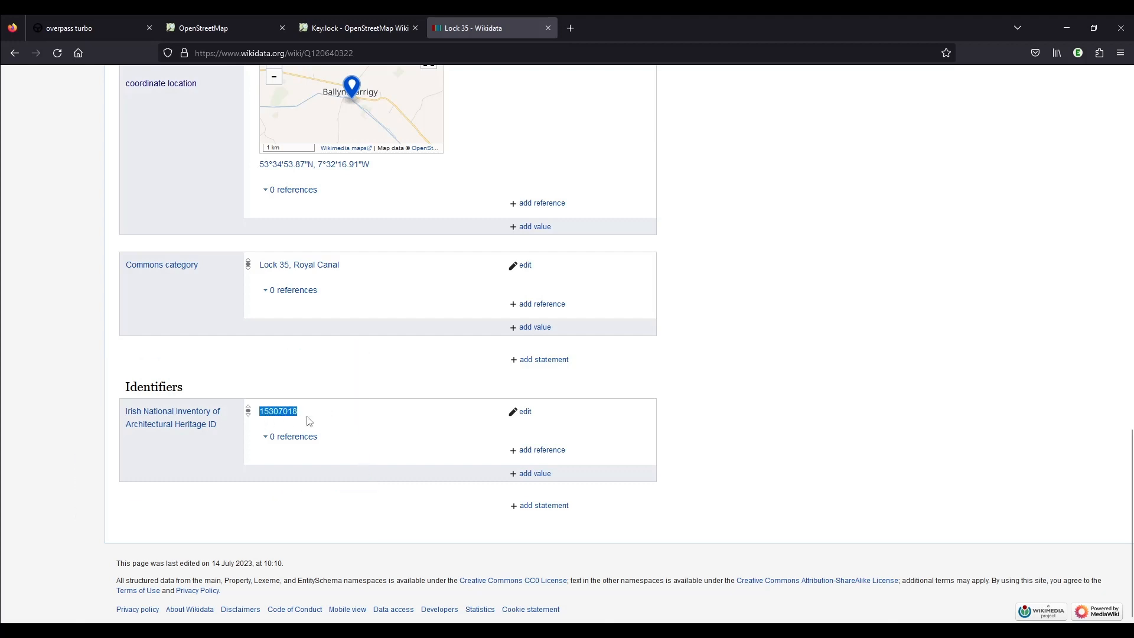
Back in the OpenStreetMap editor, add a ref:IE:niah tag with the value 15307018 to the 35th Lock line.
left_click(267, 30)
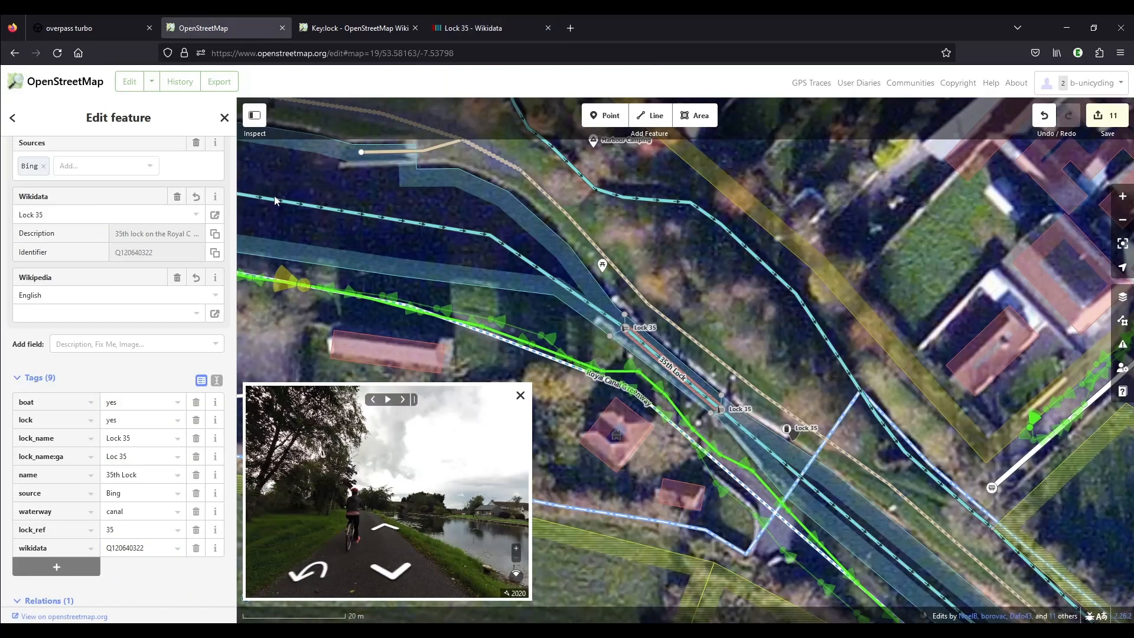
scroll(170, 479, "down", 5)
left_click(95, 397)
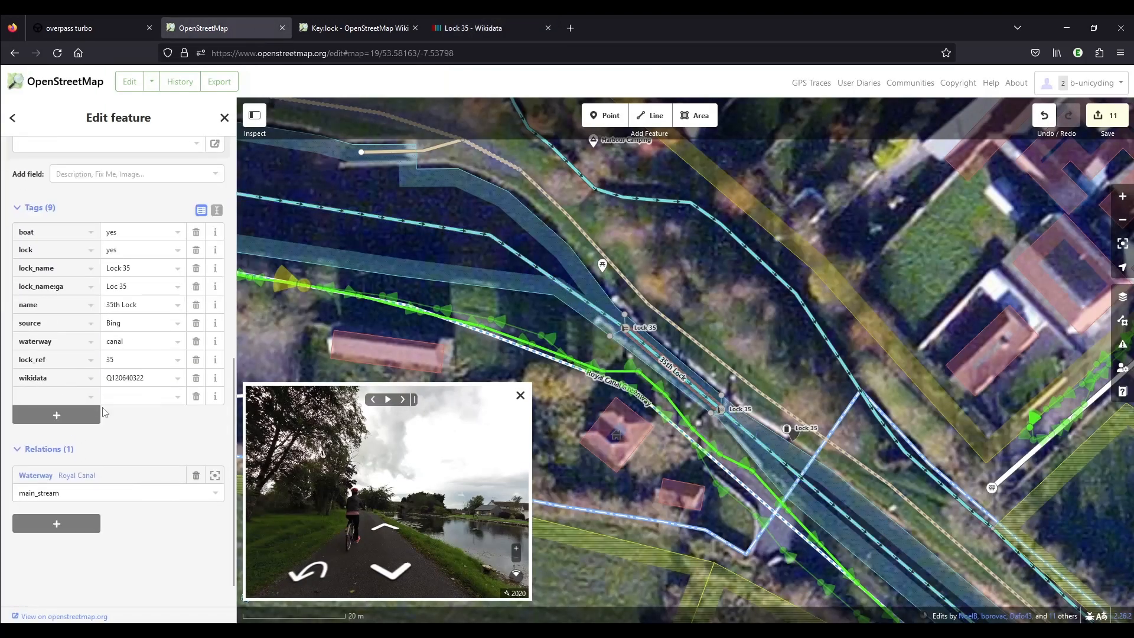
type("ref:IE")
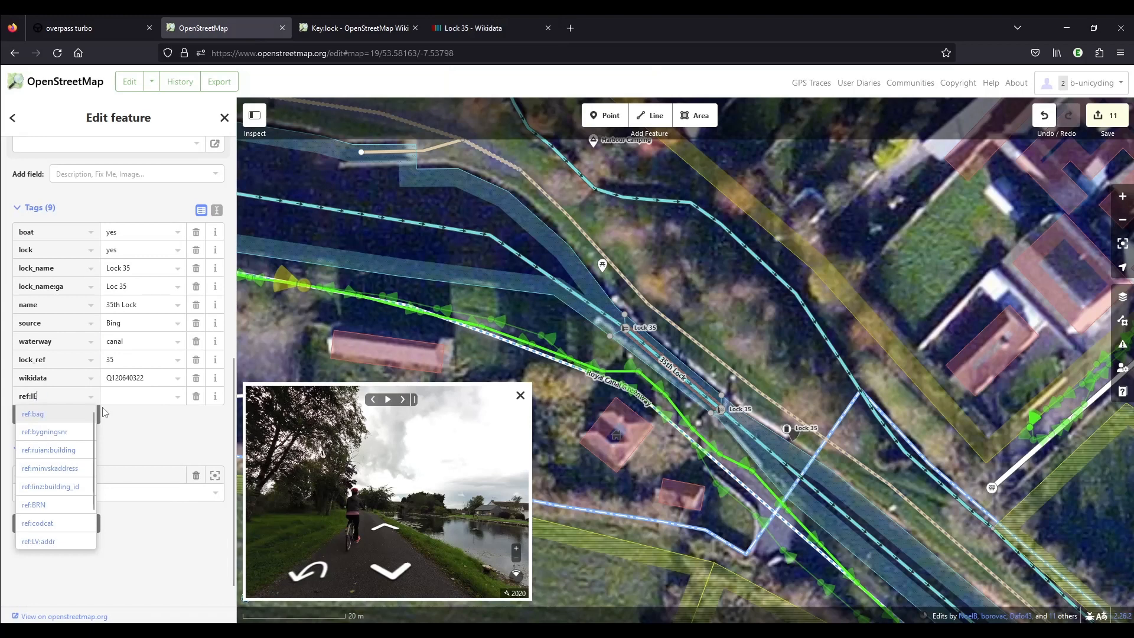
type(":niah")
key("Tab")
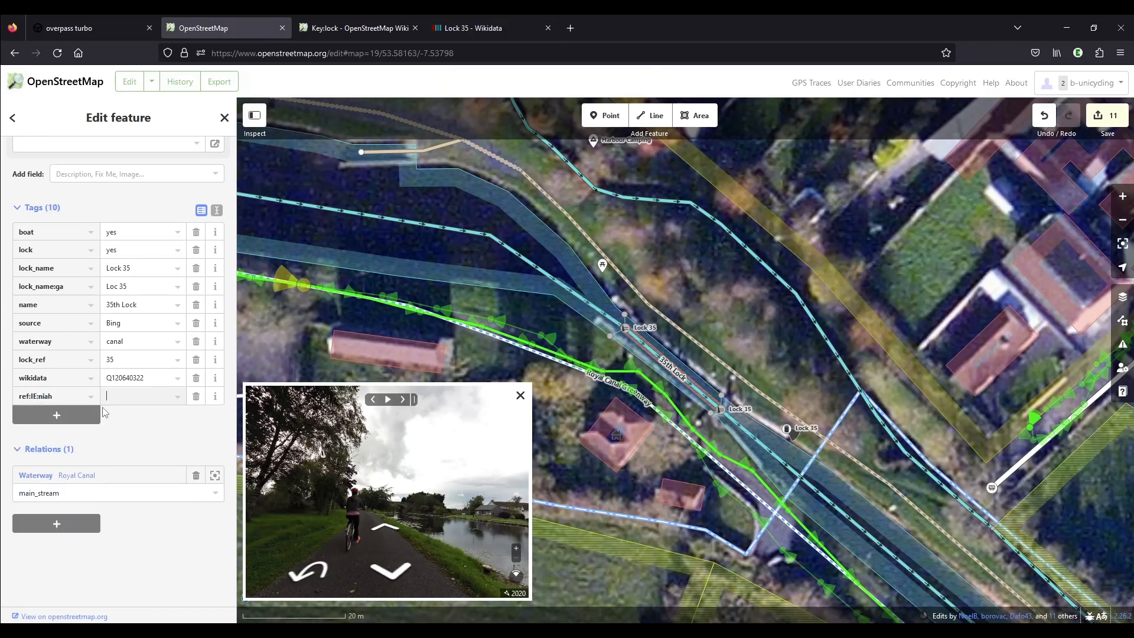
key("ctrl+v")
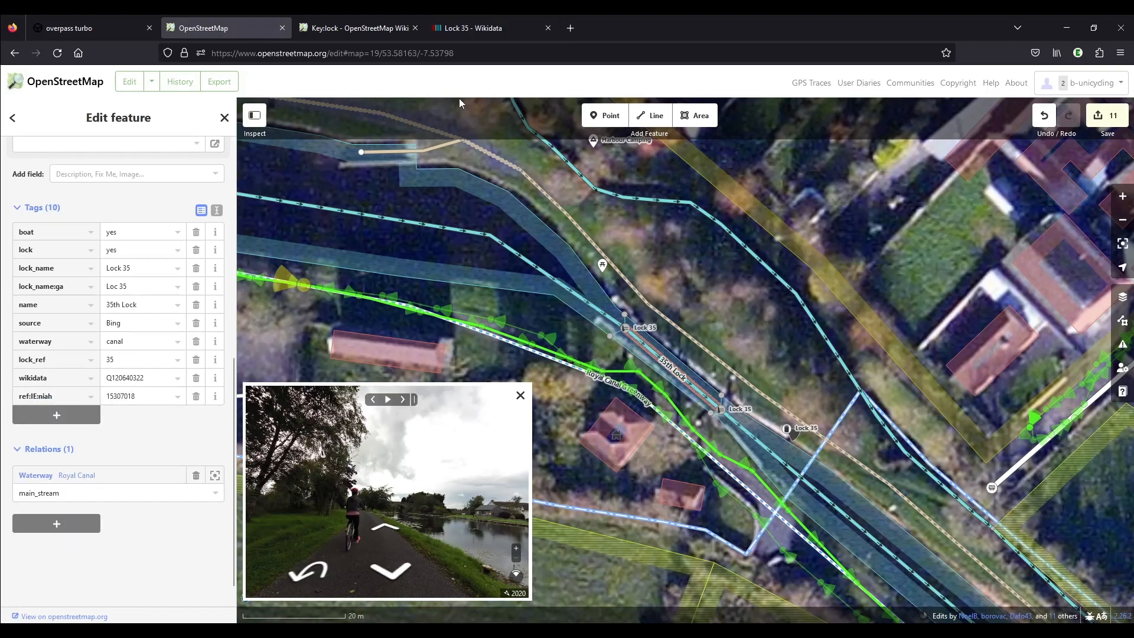
Copy the Commons category Lock 35, Royal Canal from the Lock 35 Wikidata page and return to the OpenStreetMap editor.
left_click(474, 32)
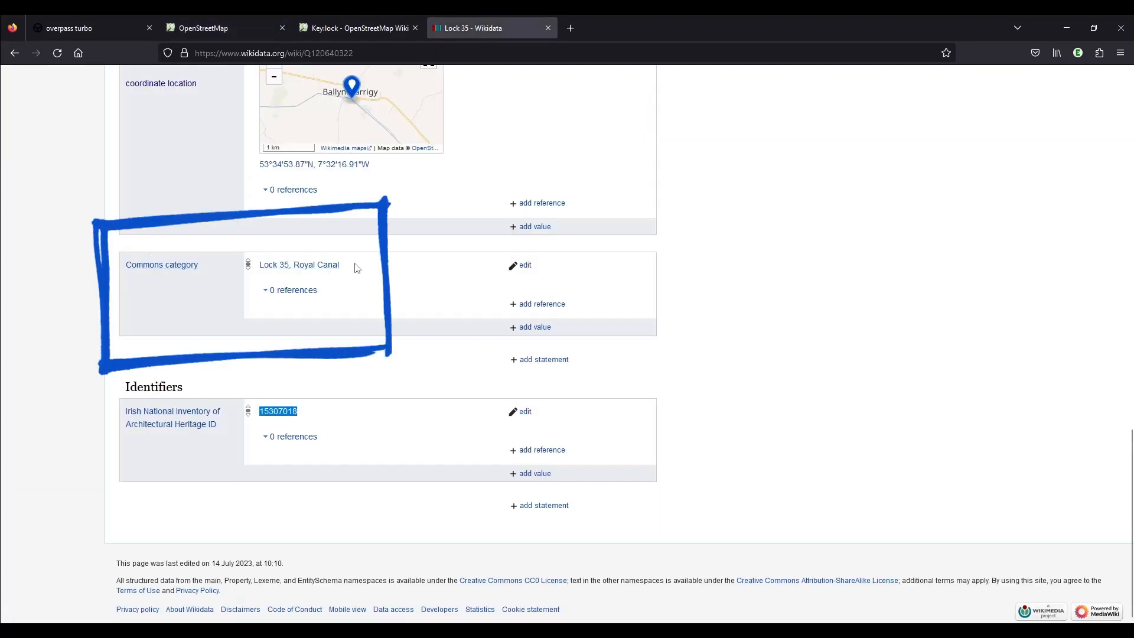
left_click_drag(356, 269, 260, 265)
key("ctrl+c")
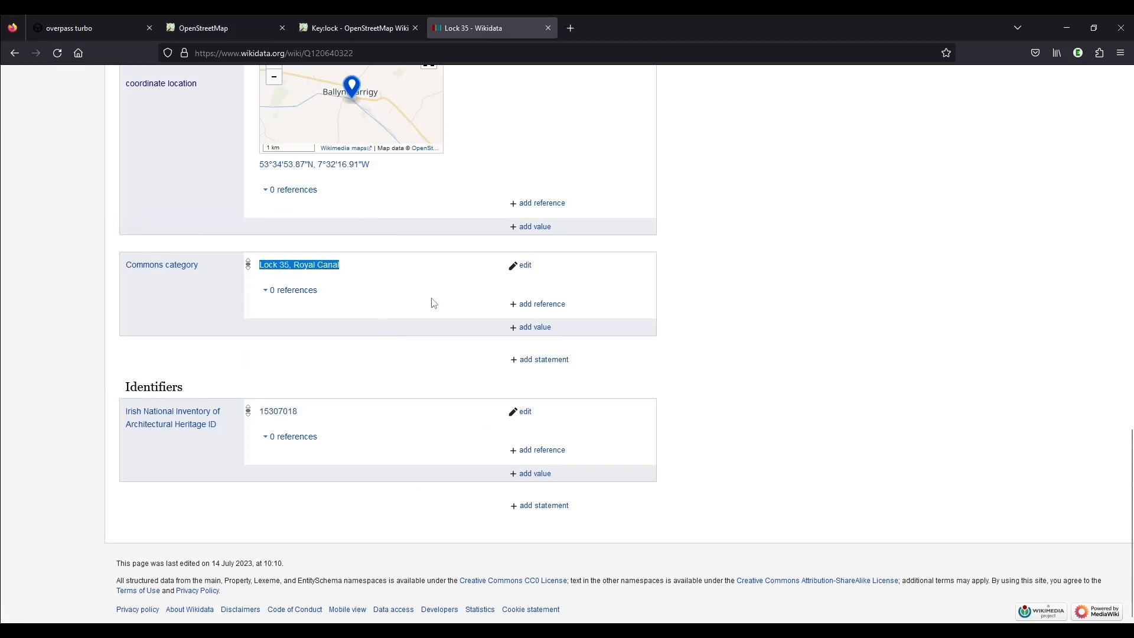
left_click(230, 27)
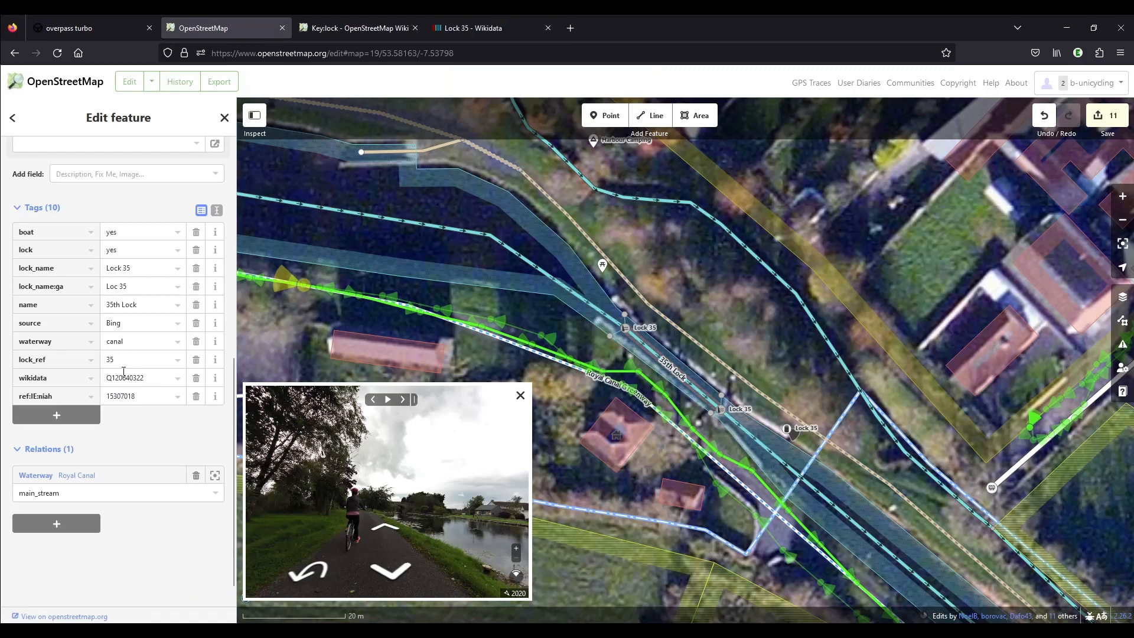
Add a wikimedia_commons tag with the value Category:Lock 35, Royal Canal to the 35th Lock line.
left_click(46, 415)
type("wiki")
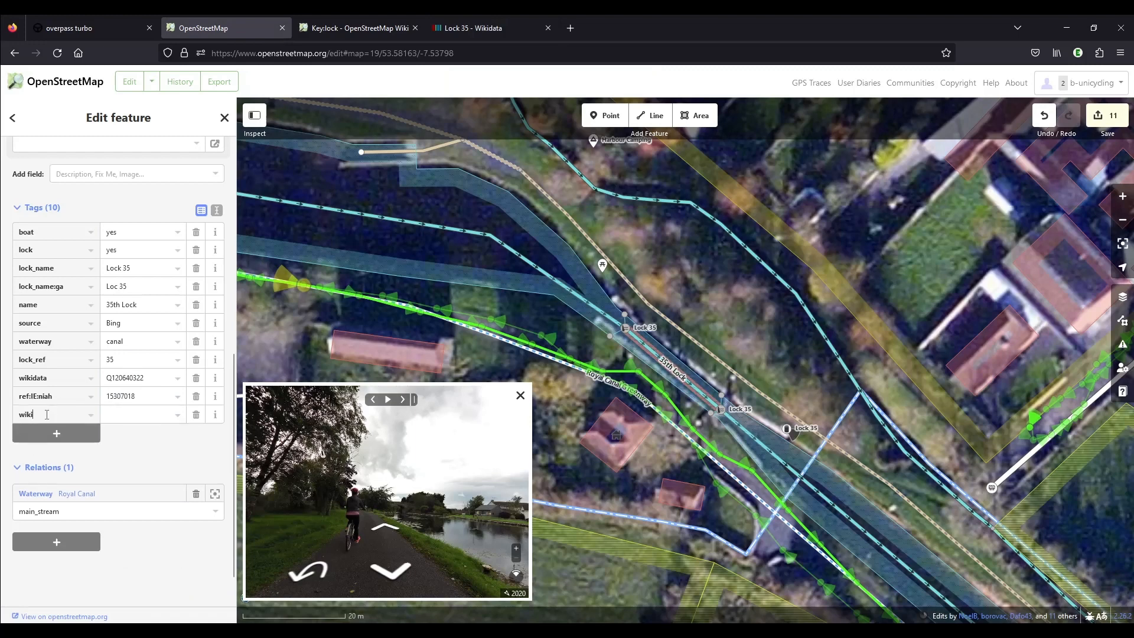
type("comm")
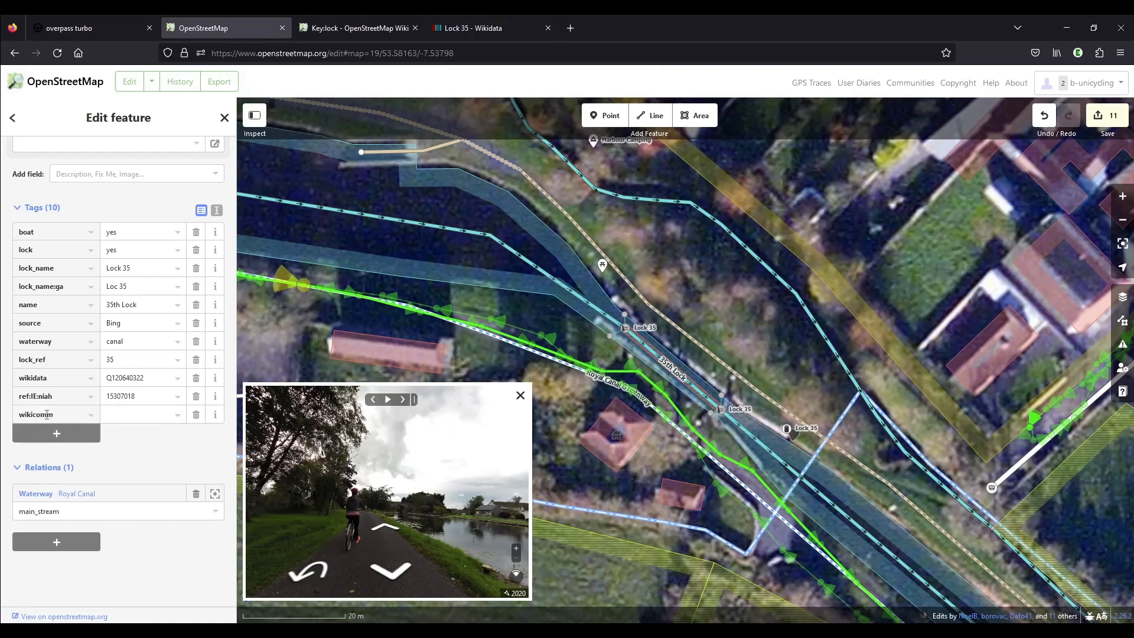
key("BackSpace")
key("BackSpace")
type("me")
key("Tab")
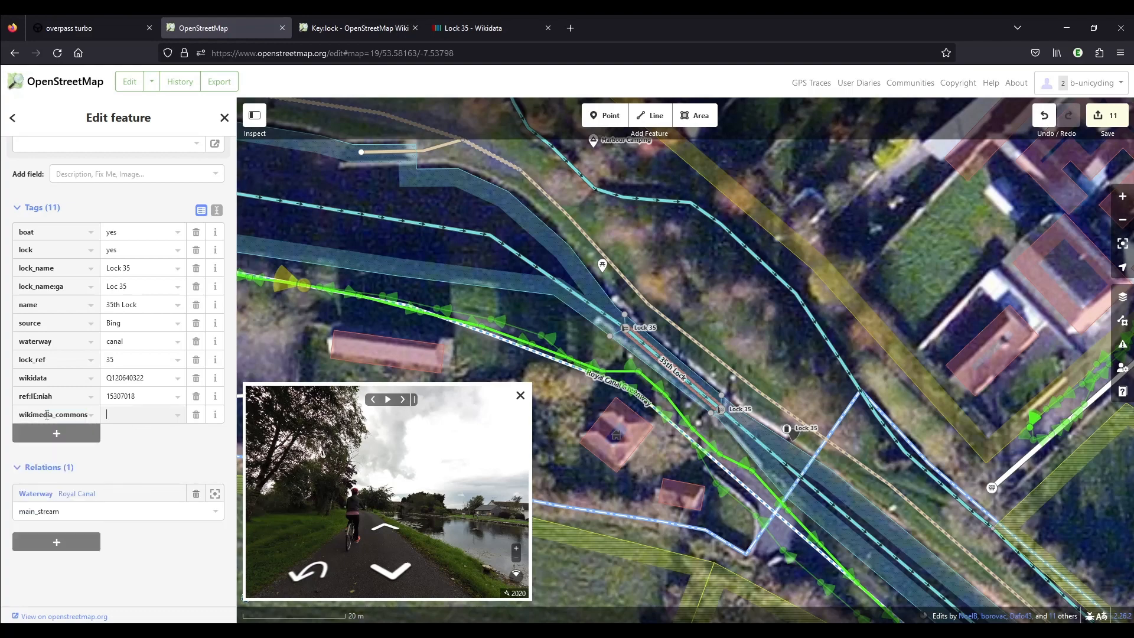
type("Category")
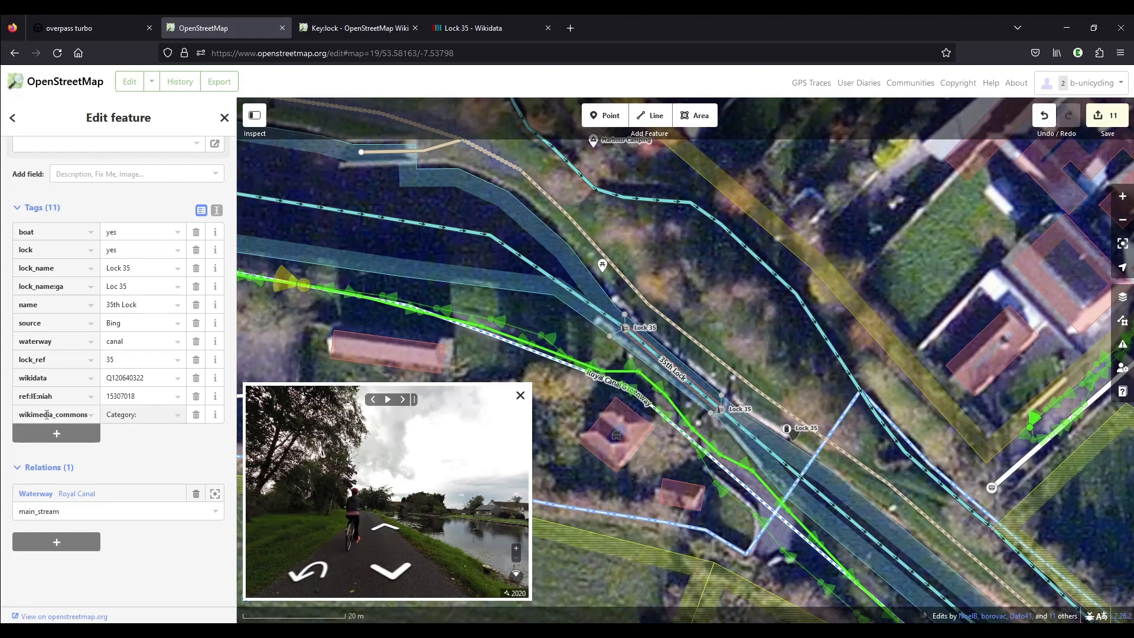
type(":")
key("ctrl+v")
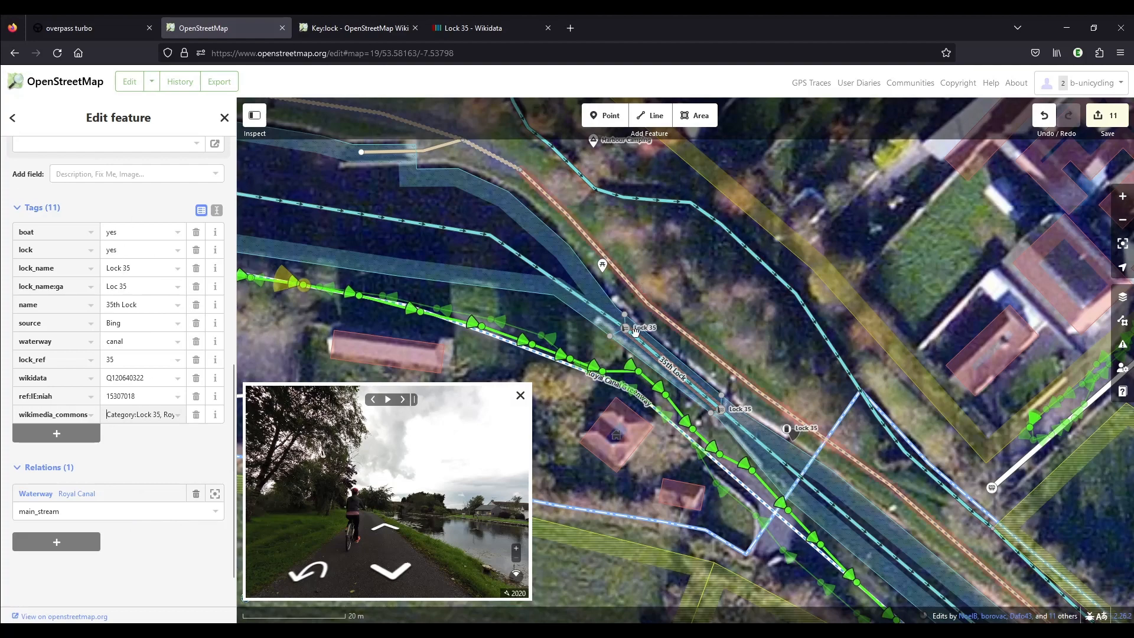
Browse the street-level photos along the Royal Canal Greenway and open the one just southeast of the lock's lower gate.
scroll(623, 348, "up", 3)
left_click(607, 335)
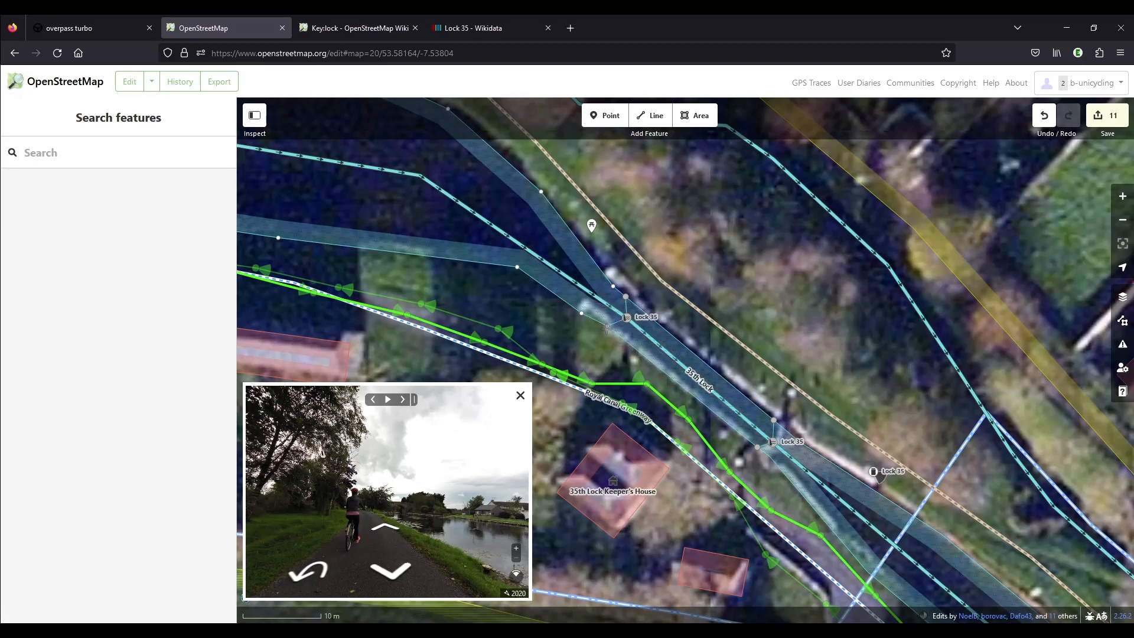
left_click(606, 328)
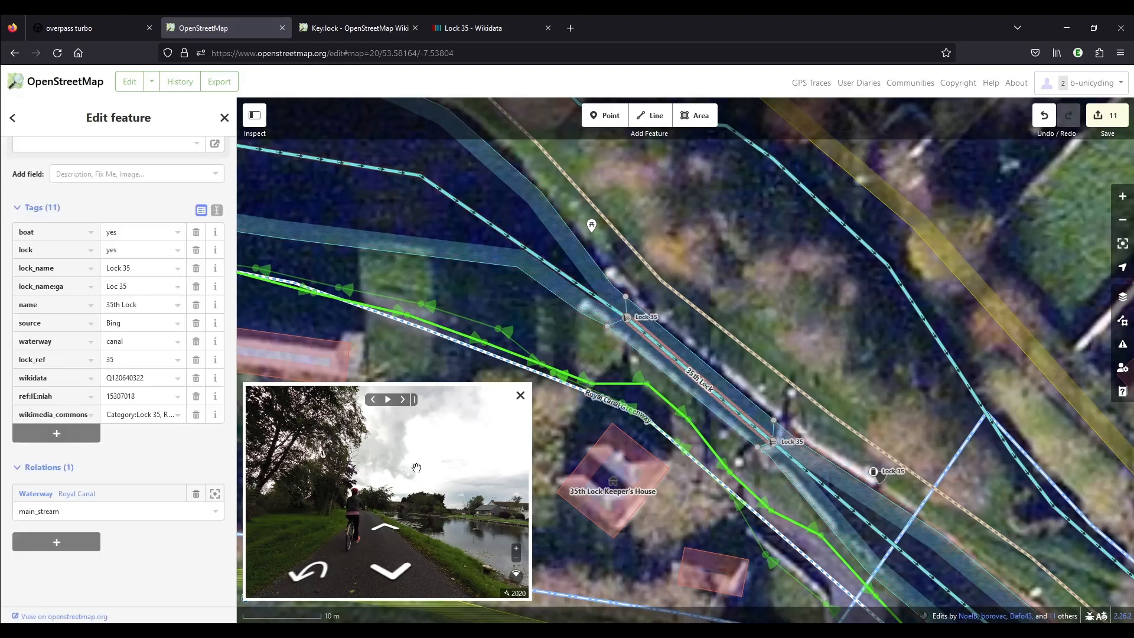
left_click(401, 402)
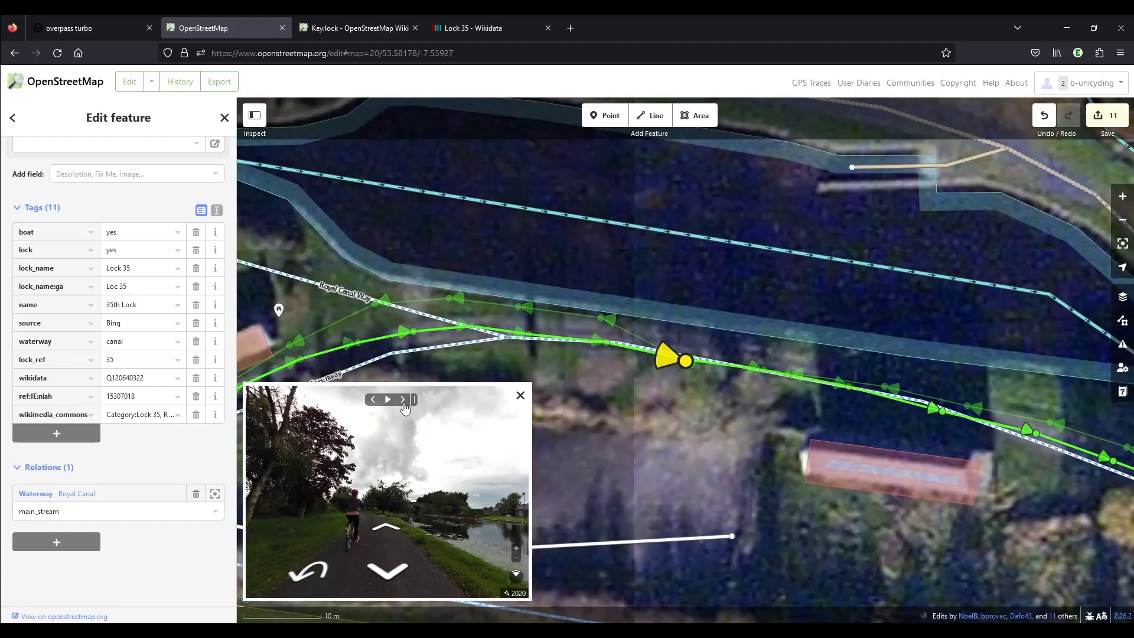
scroll(443, 260, "down", 2)
left_click_drag(994, 480, 674, 354)
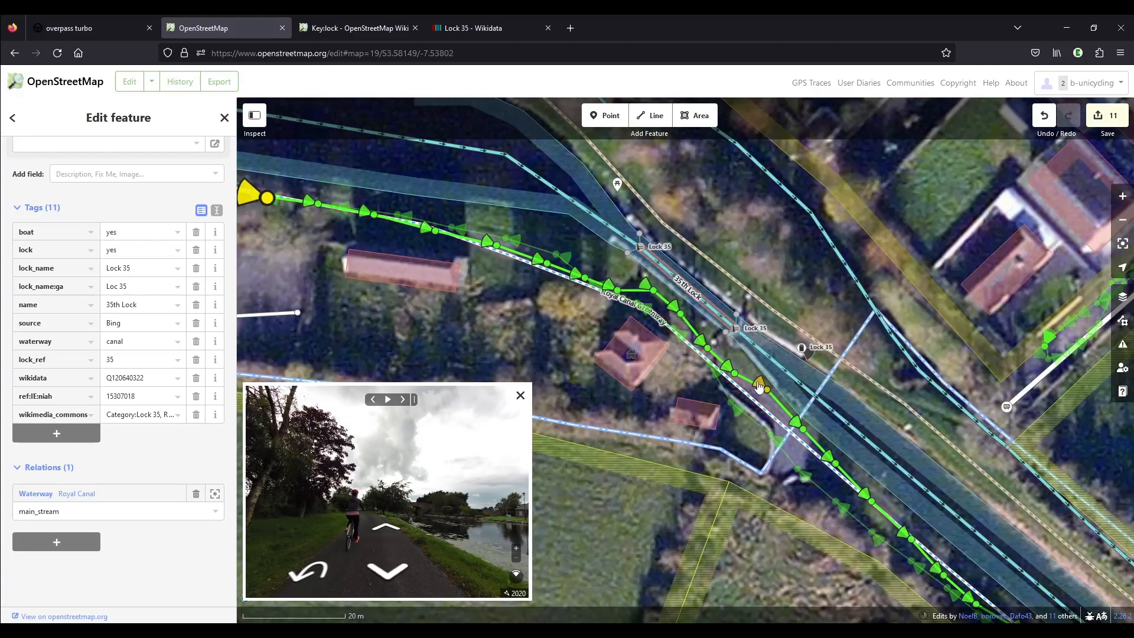
left_click(765, 388)
left_click_drag(580, 300, 662, 329)
scroll(644, 325, "up", 2)
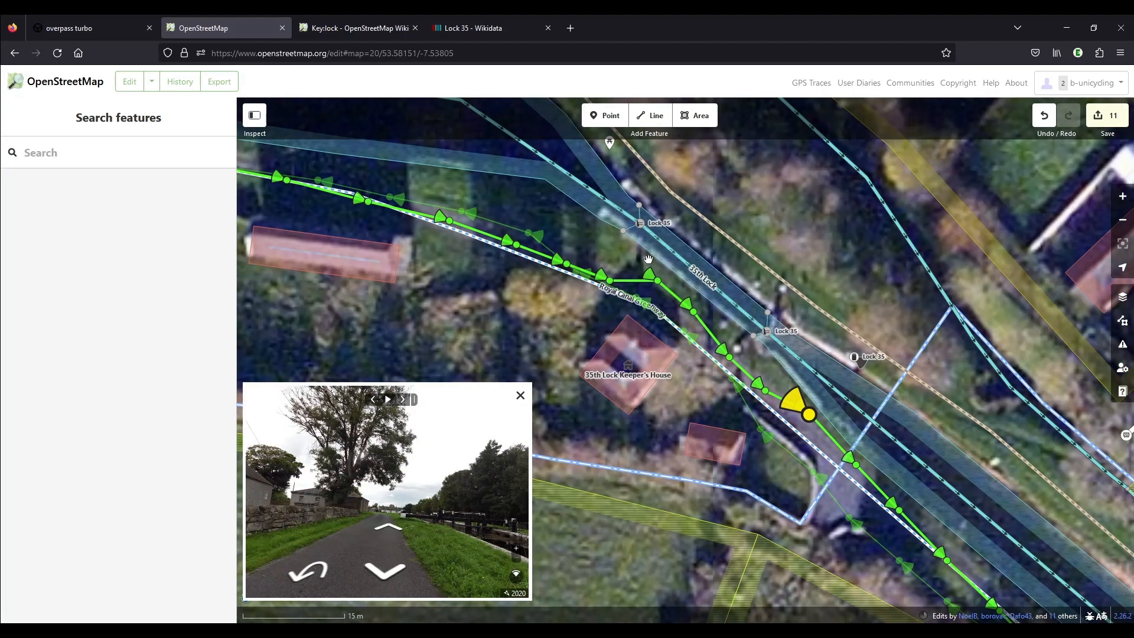
Advance the street-level photos to the lower gate and examine the lockside in an enlarged, zoomed view before shrinking the viewer.
left_click(389, 529)
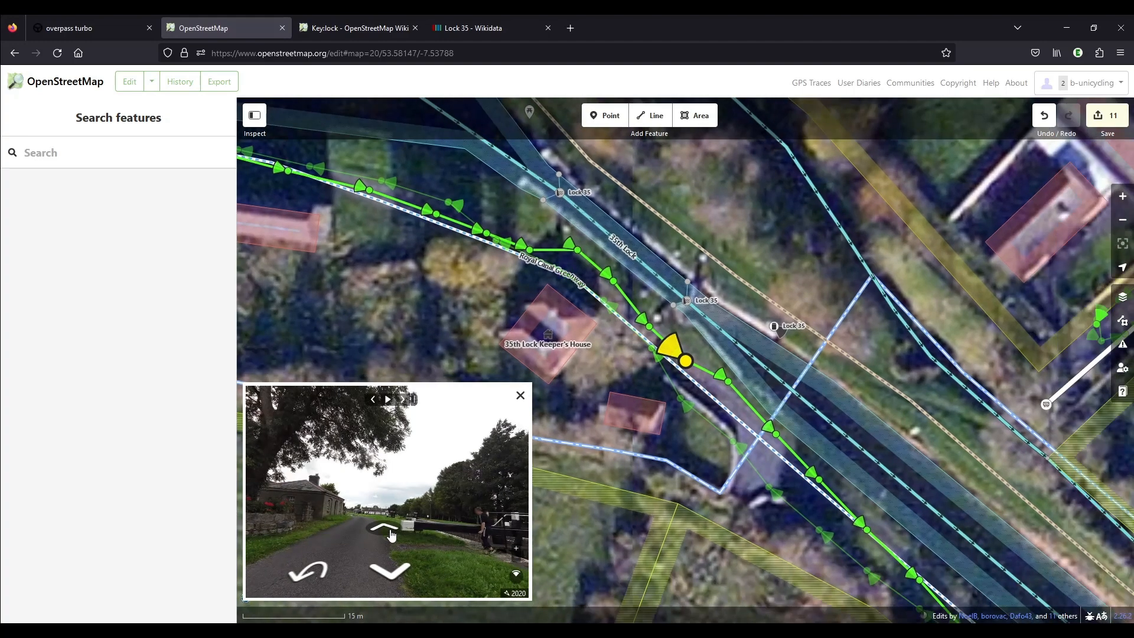
left_click(390, 531)
left_click(393, 574)
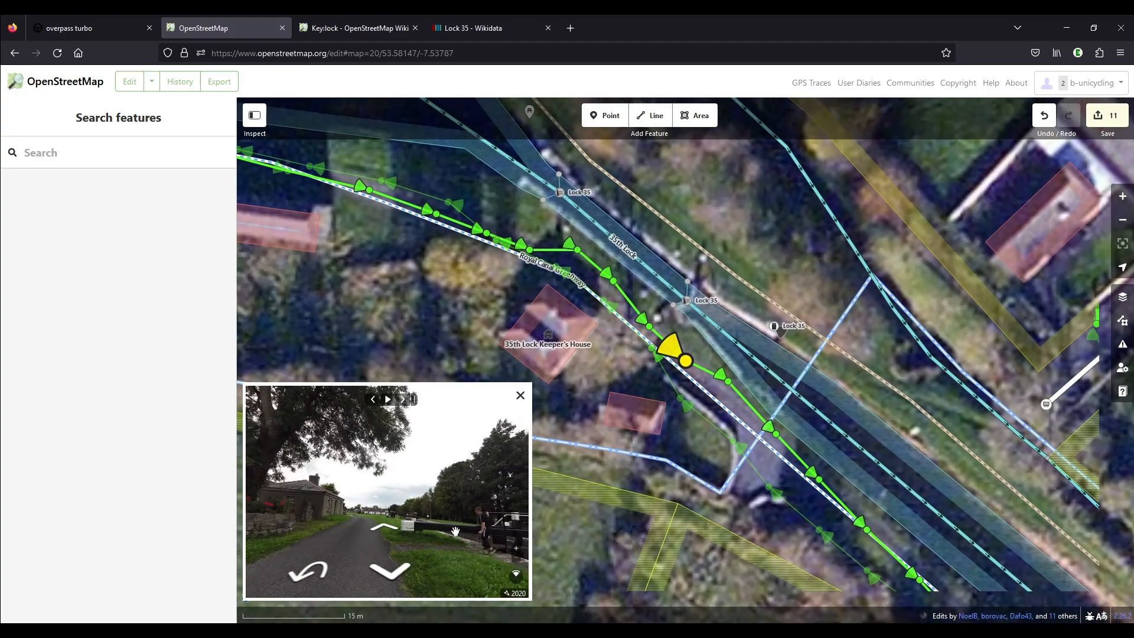
left_click_drag(531, 384, 732, 214)
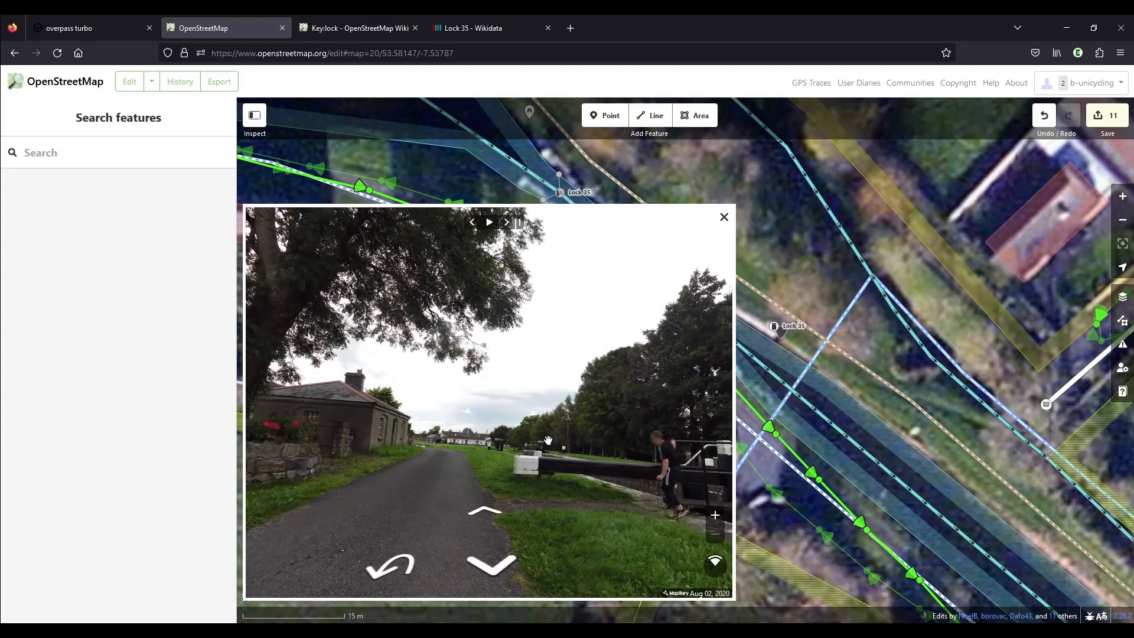
left_click(493, 452)
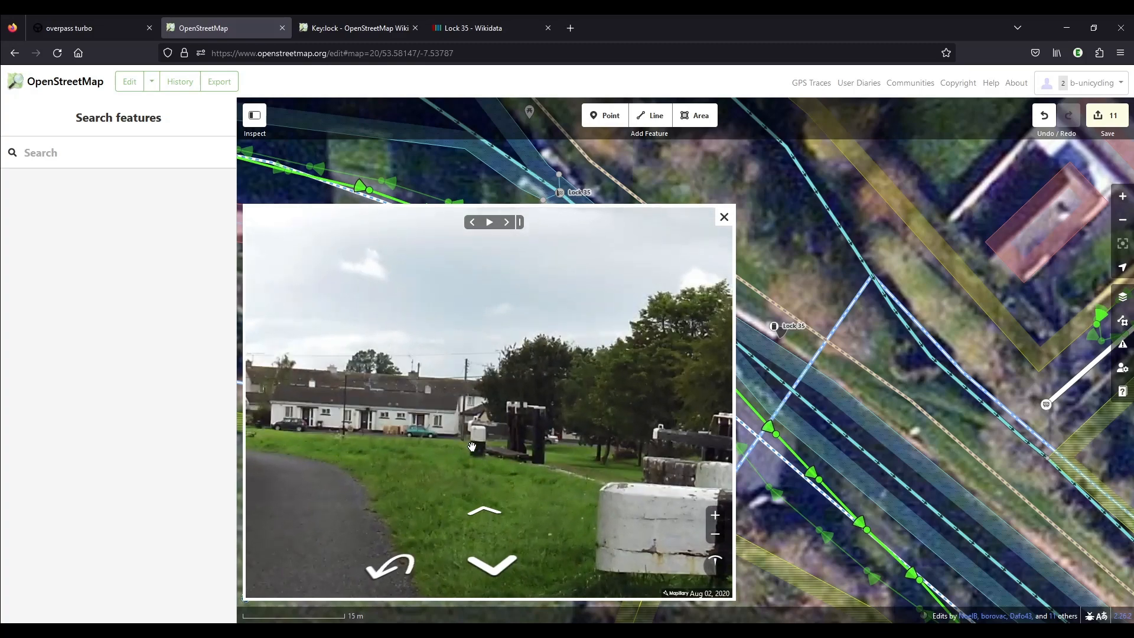
scroll(433, 414, "down", 8)
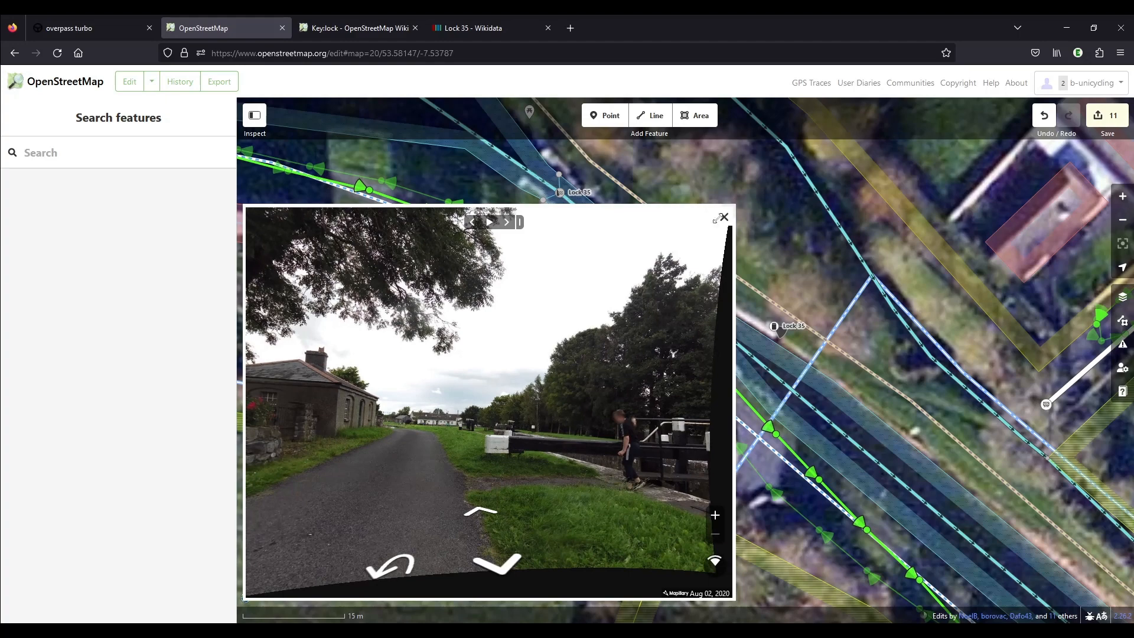
left_click_drag(717, 219, 483, 367)
Add a Bollard point on the southwest bank of the 35th Lock chamber, near the southeastern gate.
left_click(605, 115)
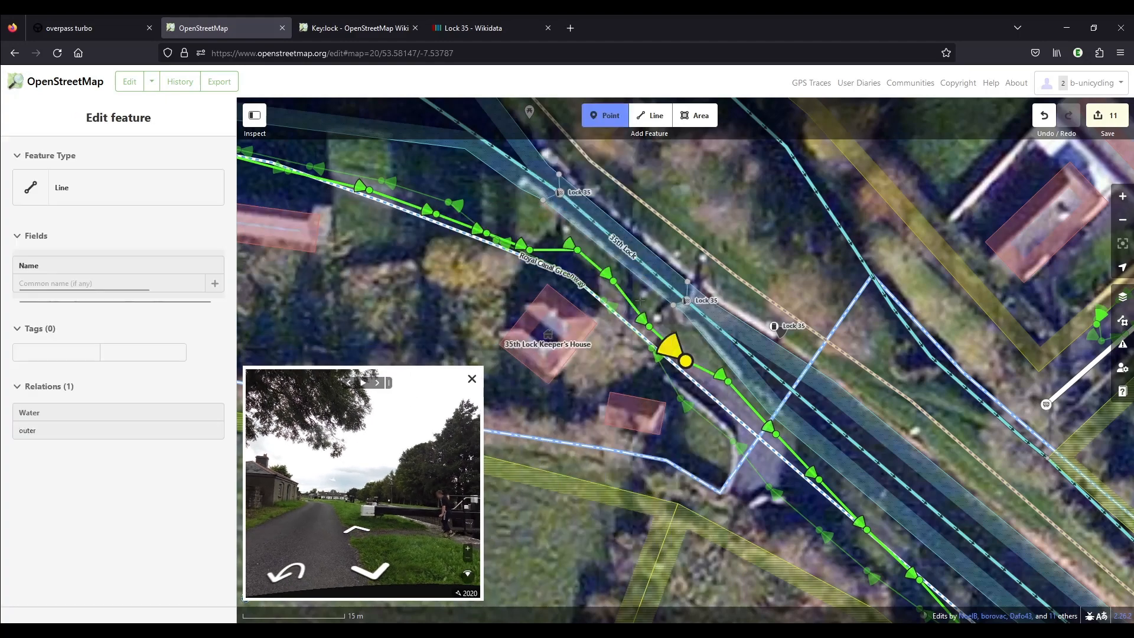
left_click(643, 300)
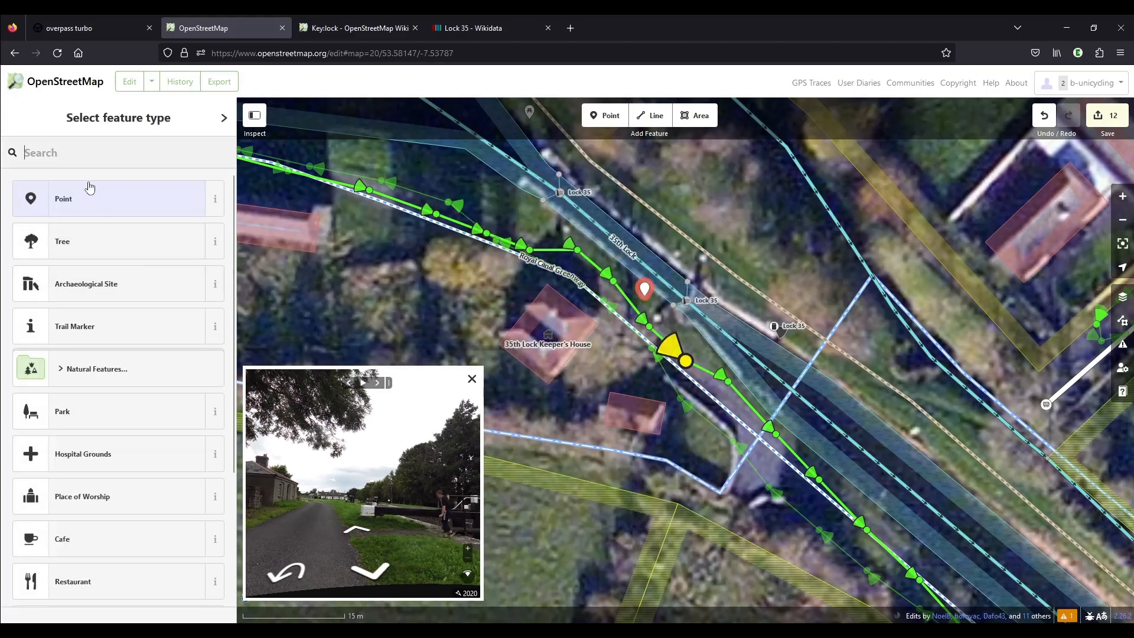
type("bollar")
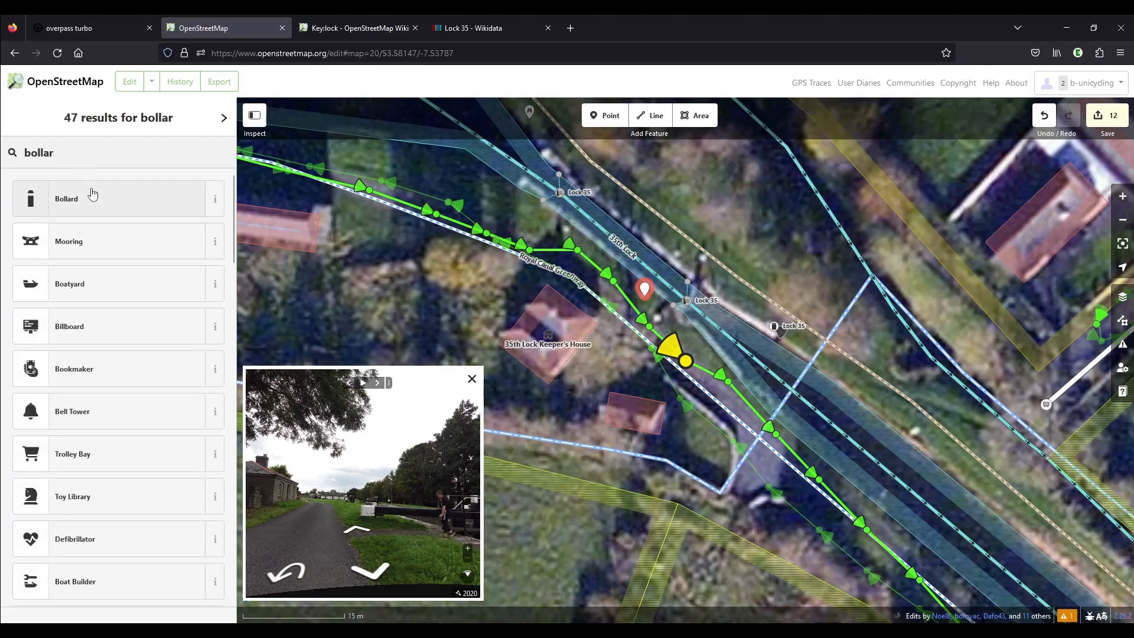
left_click(90, 194)
Copy the bollard to three more spots: the southwest bank near the northwestern gate, and the northeast bank near each gate.
key("ctrl+c")
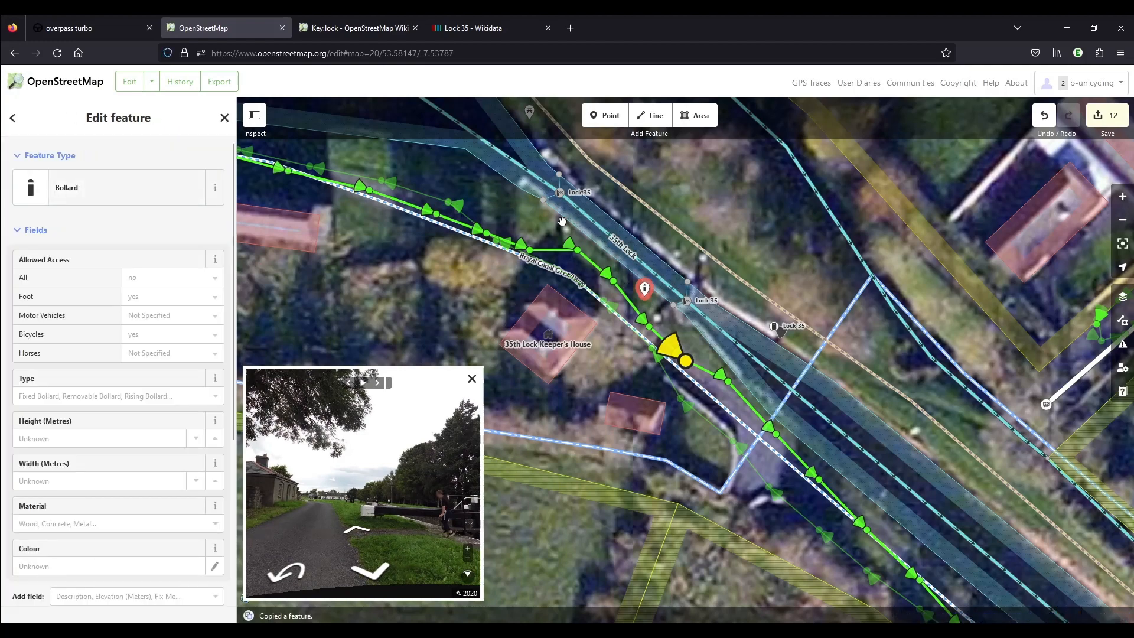
key("ctrl+v")
left_click(566, 233)
key("ctrl+v")
left_click(676, 253)
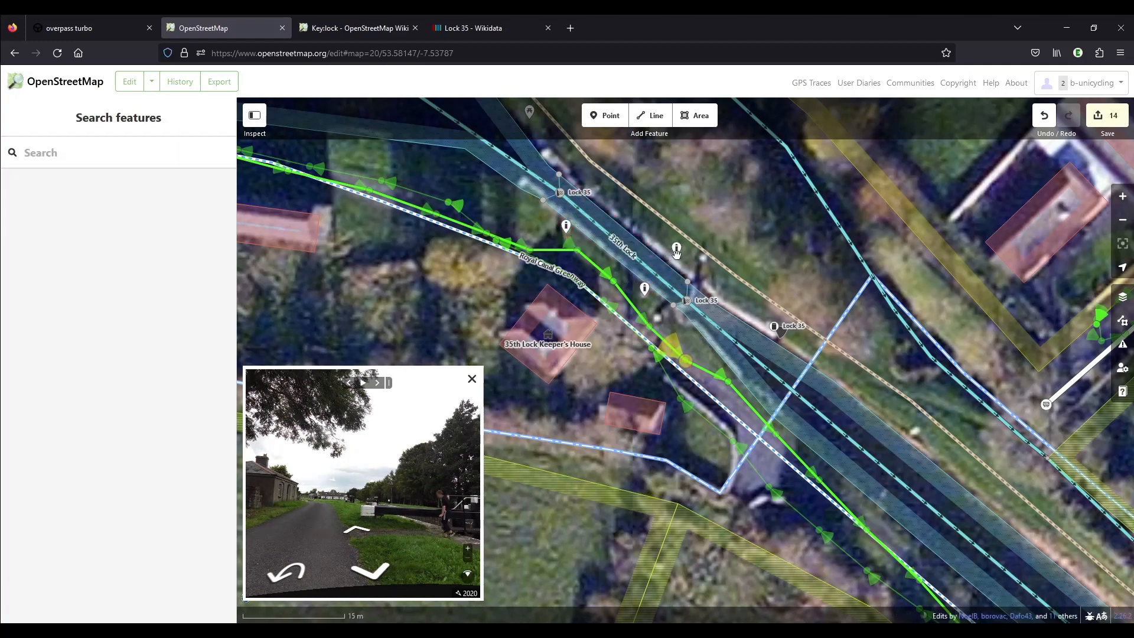
key("ctrl+v")
left_click(597, 188)
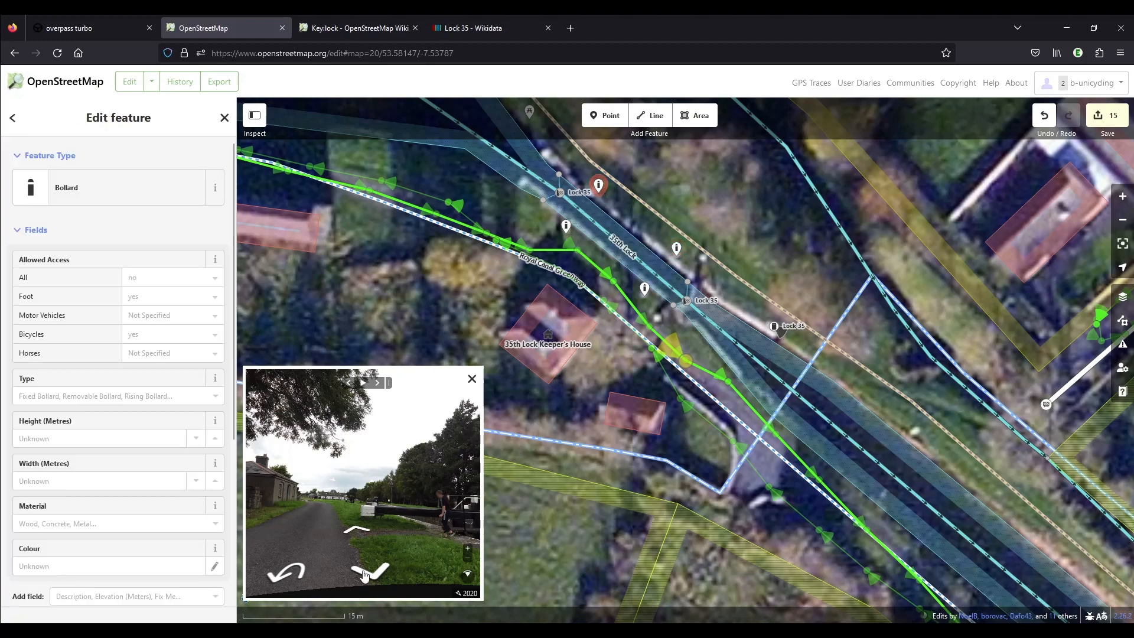
Examine the lock chamber and its banks in the next street-level photos and compare them with the aerial map around the bollards.
left_click(359, 528)
left_click(360, 531)
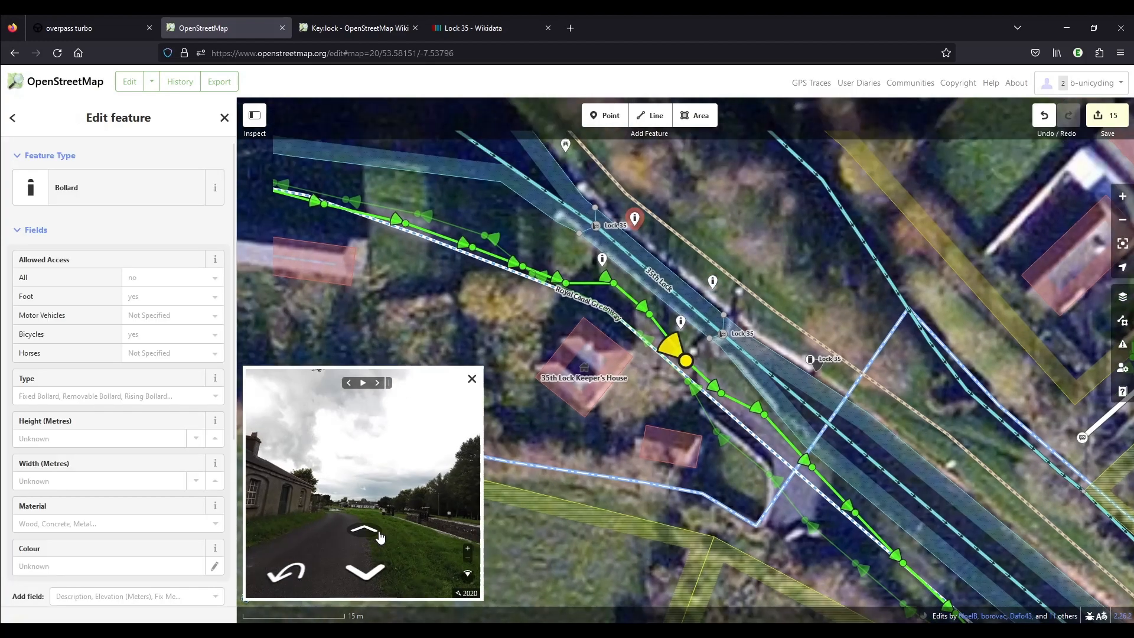
left_click_drag(438, 513, 437, 489)
scroll(316, 438, "down", 5)
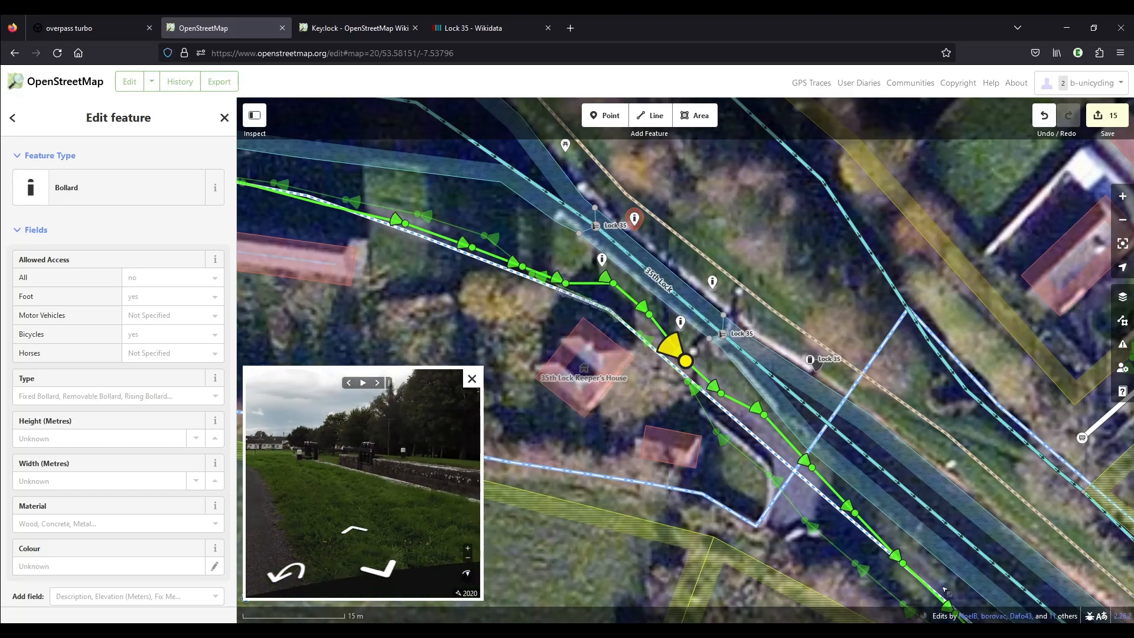
left_click_drag(798, 542, 704, 413)
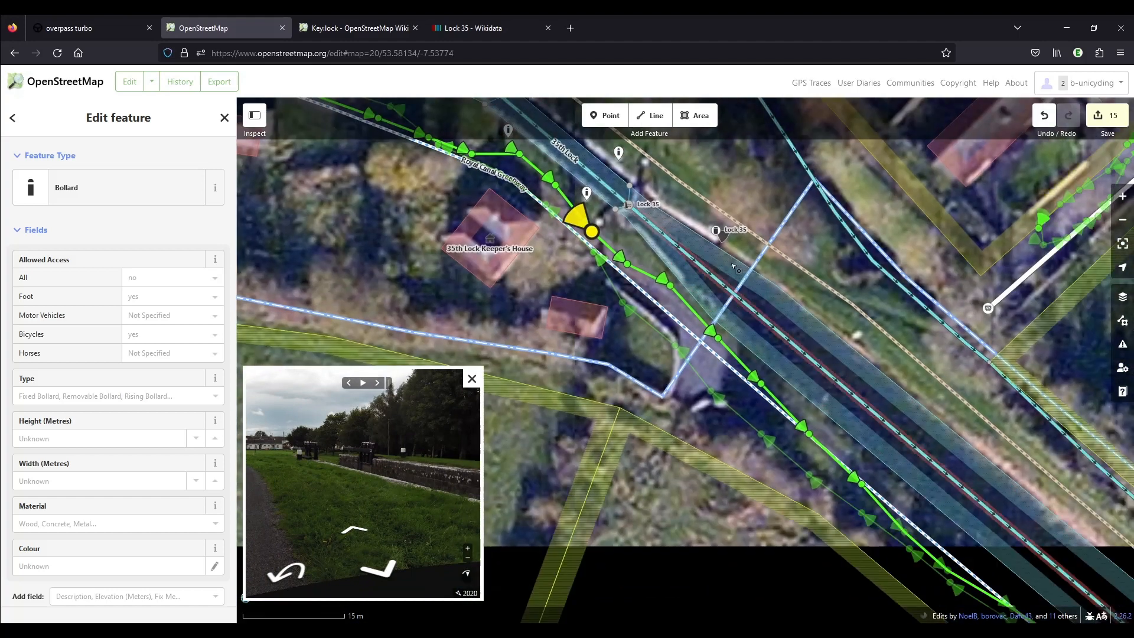
left_click_drag(343, 212, 499, 396)
scroll(650, 319, "down", 3)
scroll(694, 322, "up", 3)
left_click(664, 317)
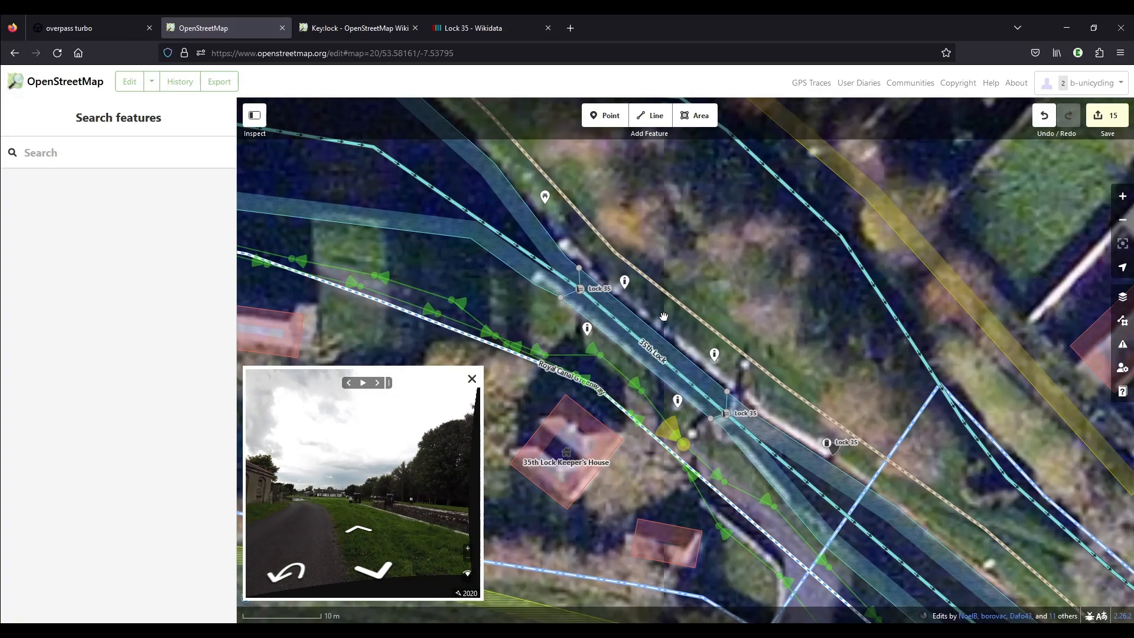
Step through the street-level photos along the Royal Canal Greenway northwest of the lock to look for unmapped canalside objects.
scroll(679, 329, "down", 2)
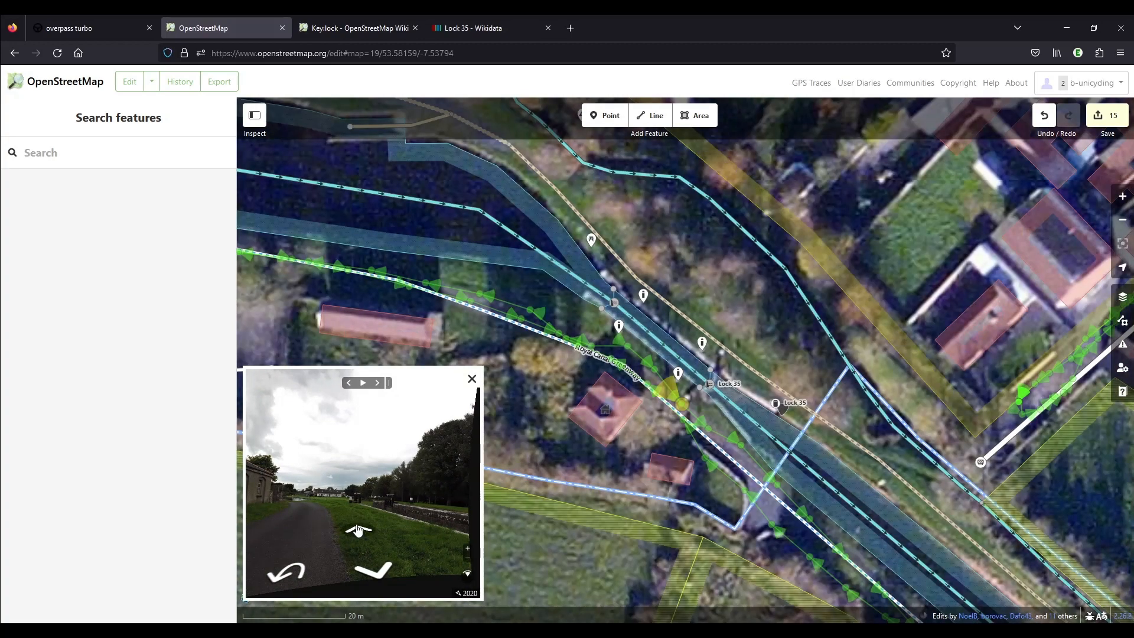
left_click(358, 530)
left_click(358, 530)
left_click(358, 530)
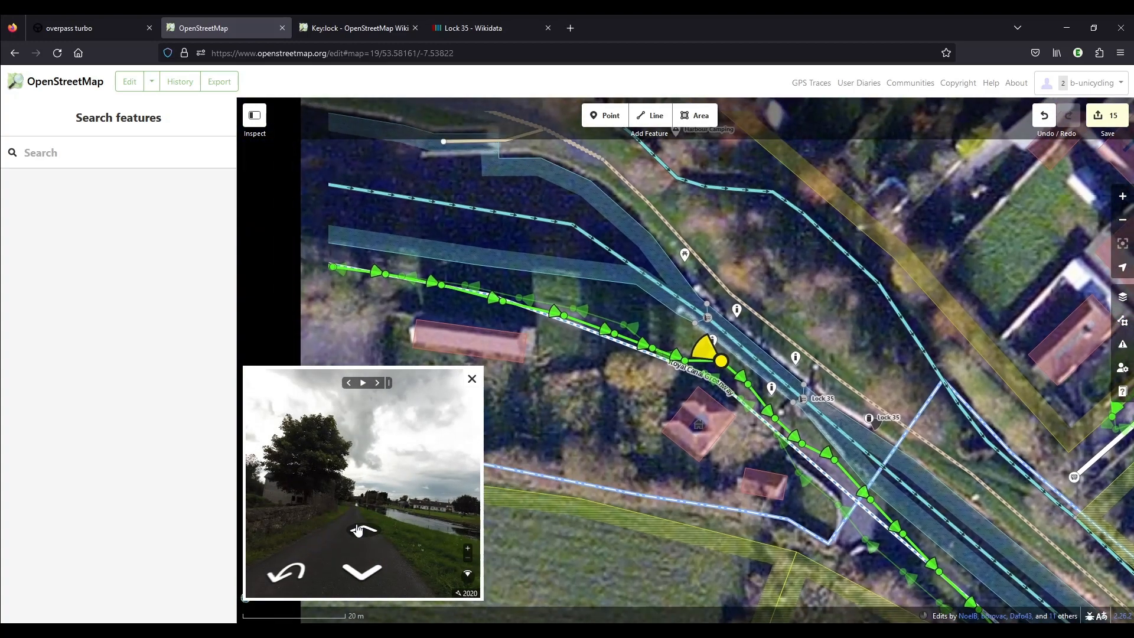
left_click(358, 530)
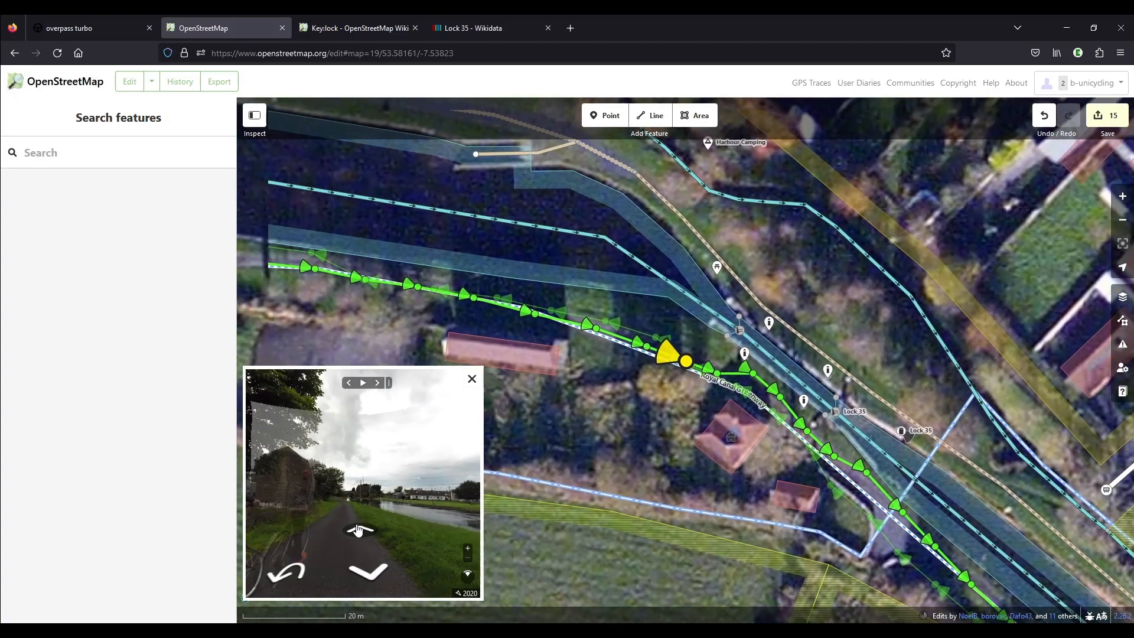
left_click(358, 530)
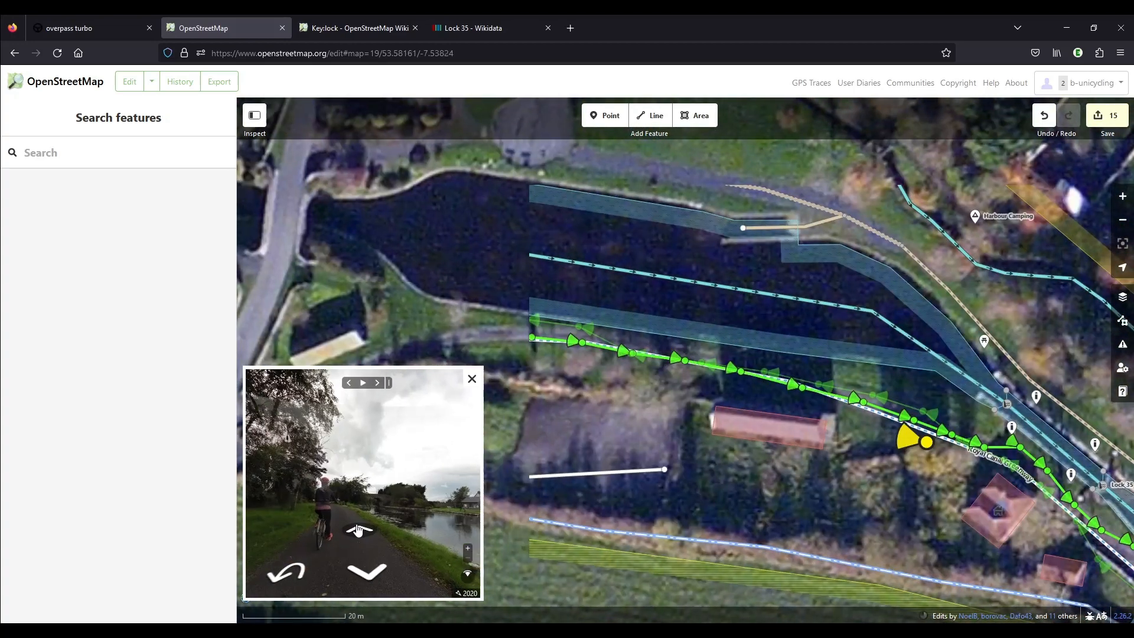
left_click(358, 530)
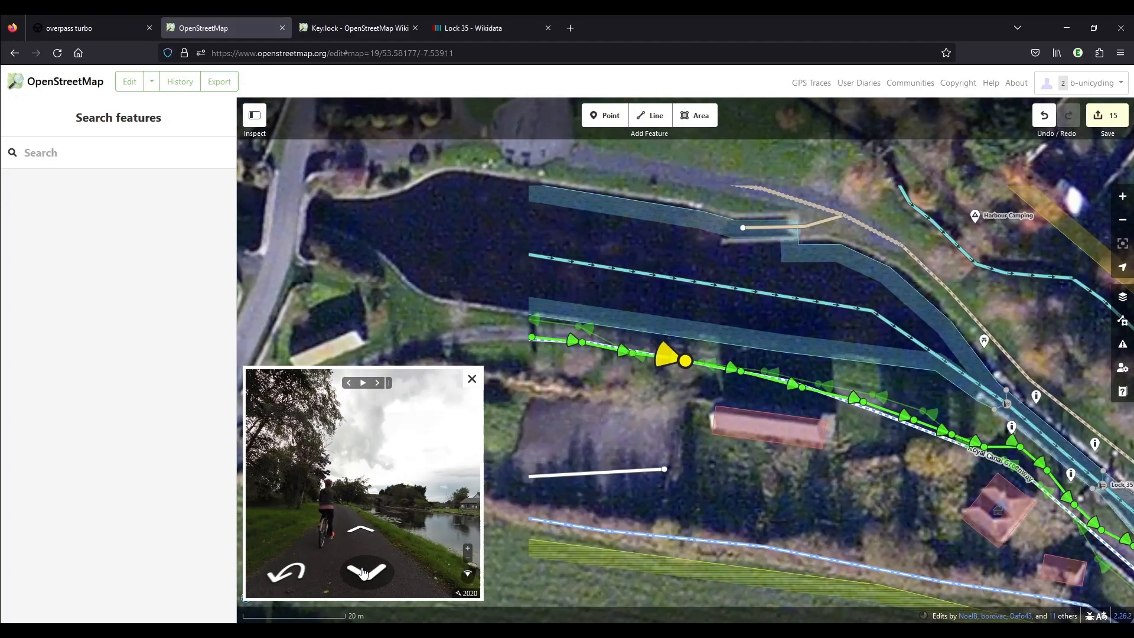
left_click(363, 572)
left_click(364, 572)
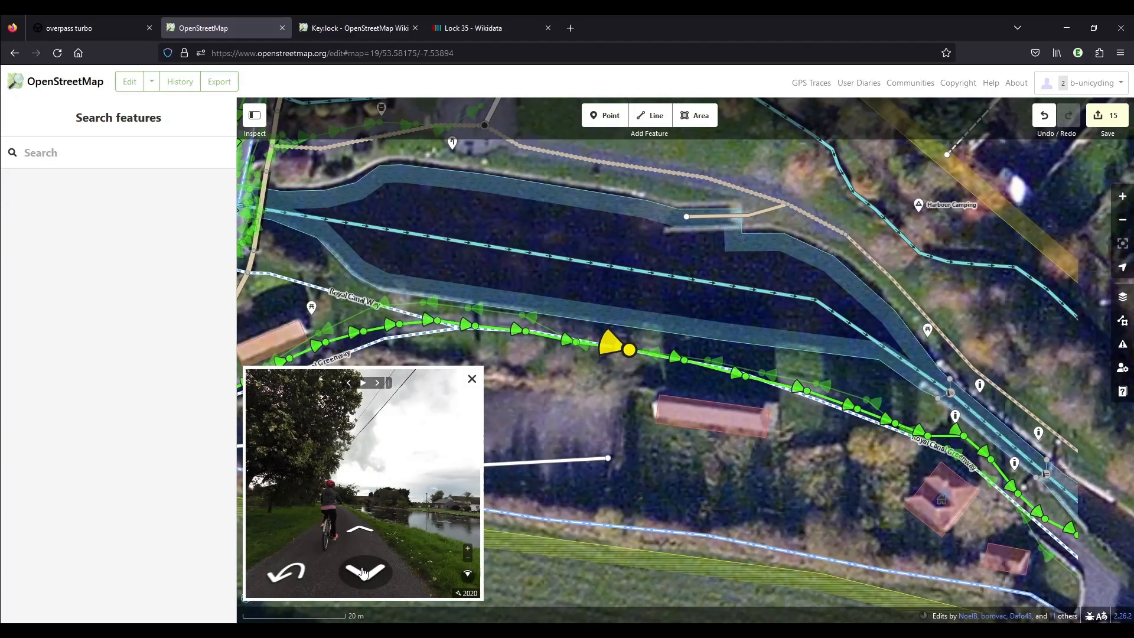
Add a Life Ring point on the canal's south bank, just north of the long red-roofed building beside the Royal Canal Greenway.
left_click(606, 115)
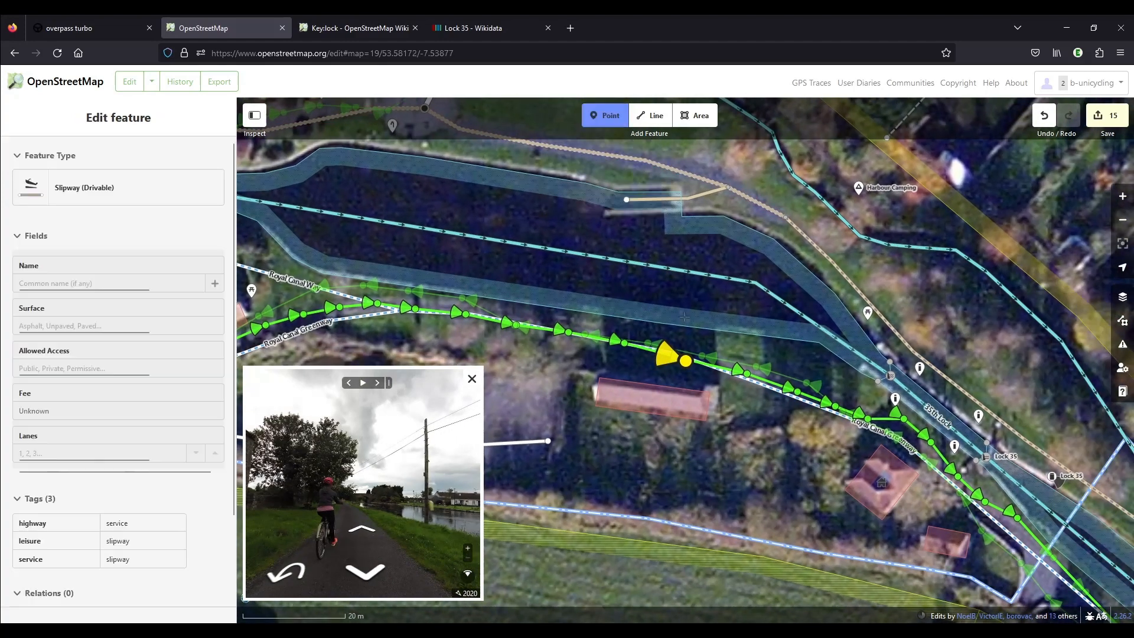
left_click(648, 334)
type("life")
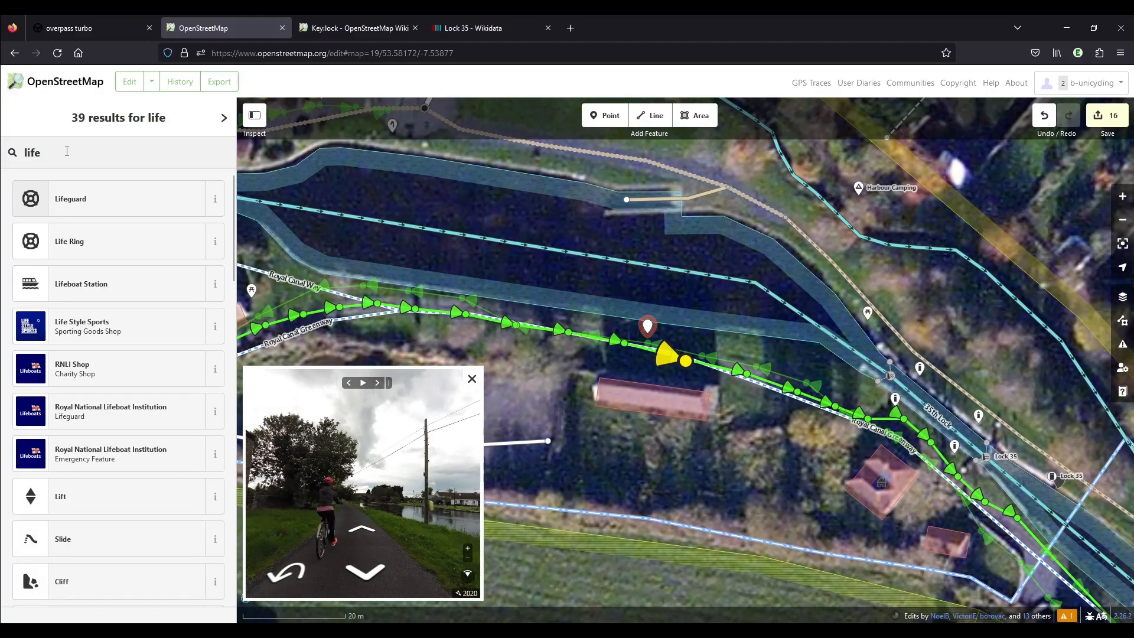
key("Down")
key("Return")
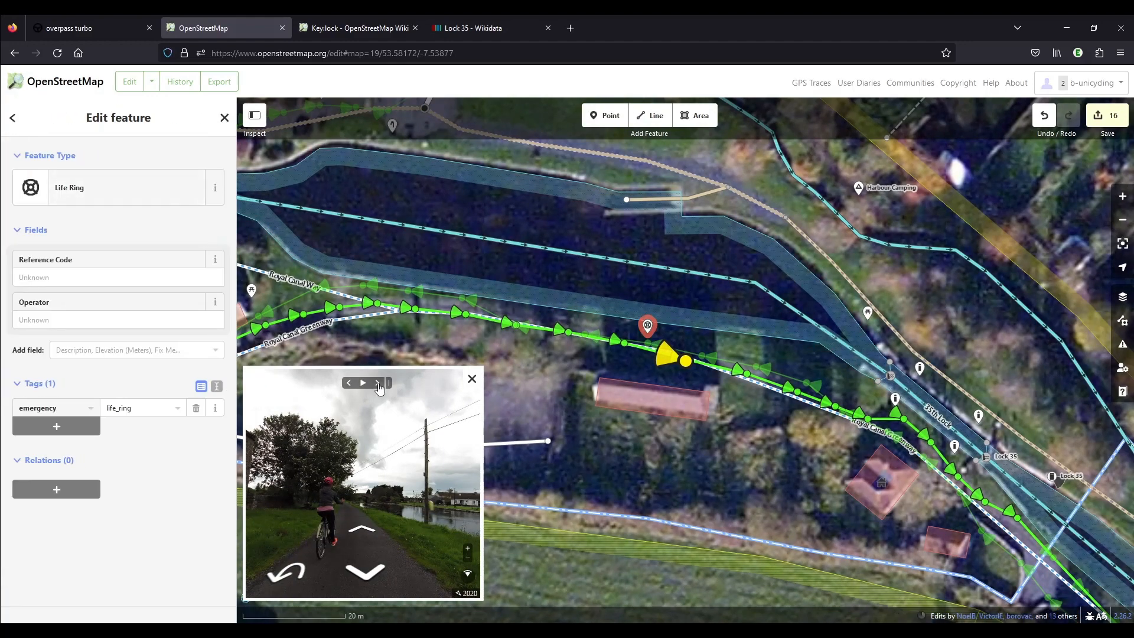
Follow the street-level photos northwest to the greenway junction and add a Picnic Table point between Royal Canal Way and the canal bank.
left_click(378, 385)
left_click(379, 386)
left_click(379, 387)
left_click(379, 386)
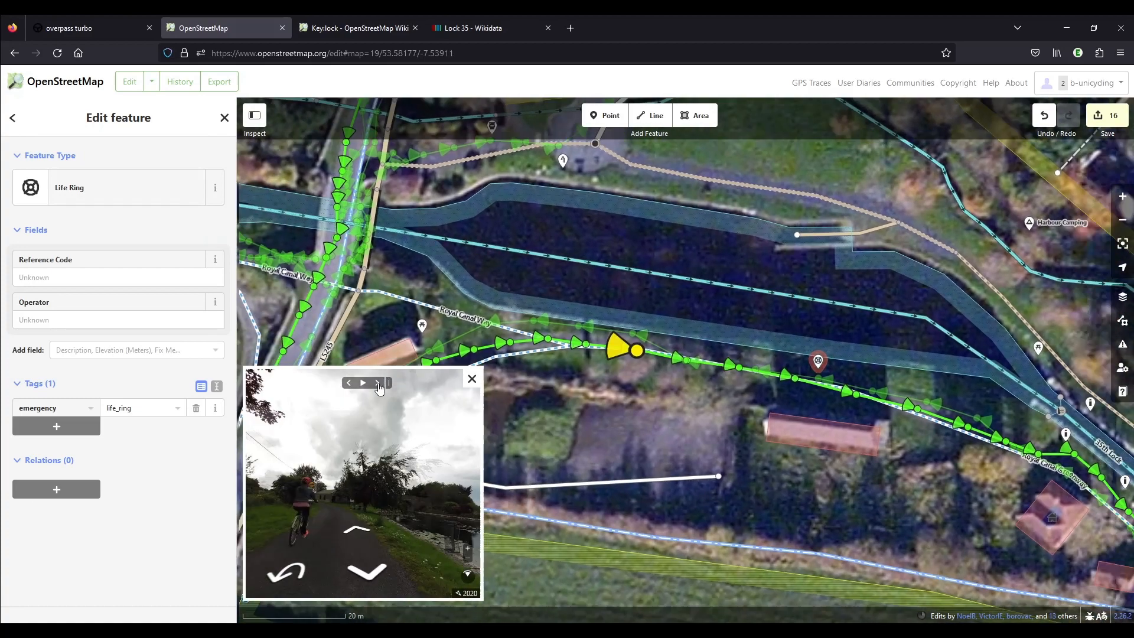
left_click(379, 387)
left_click(379, 387)
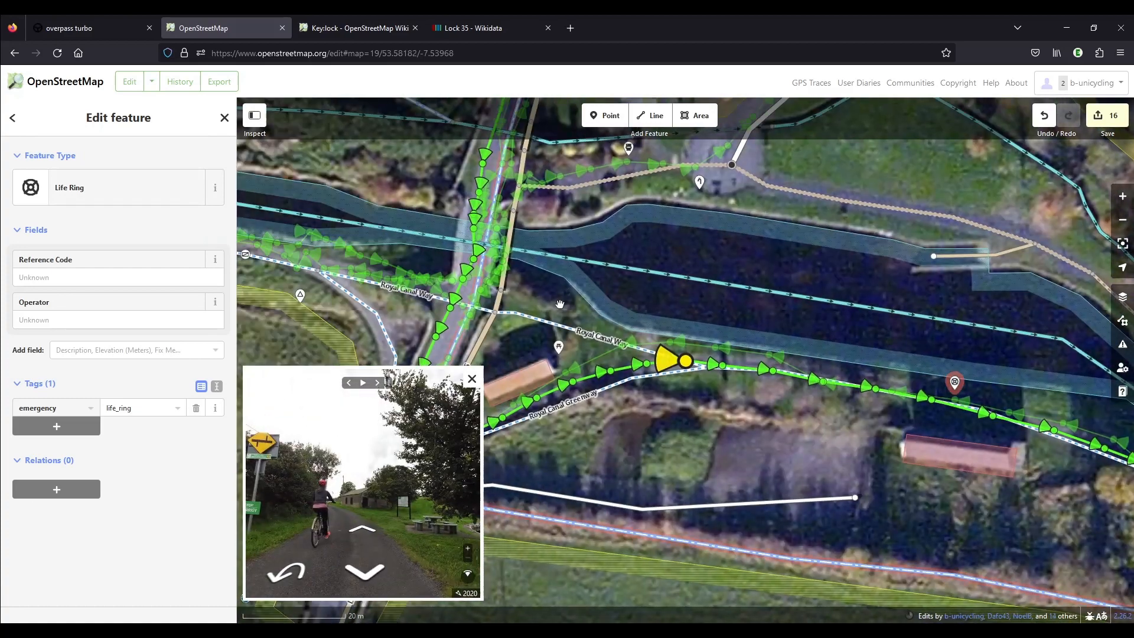
scroll(635, 340, "up", 3)
left_click(613, 117)
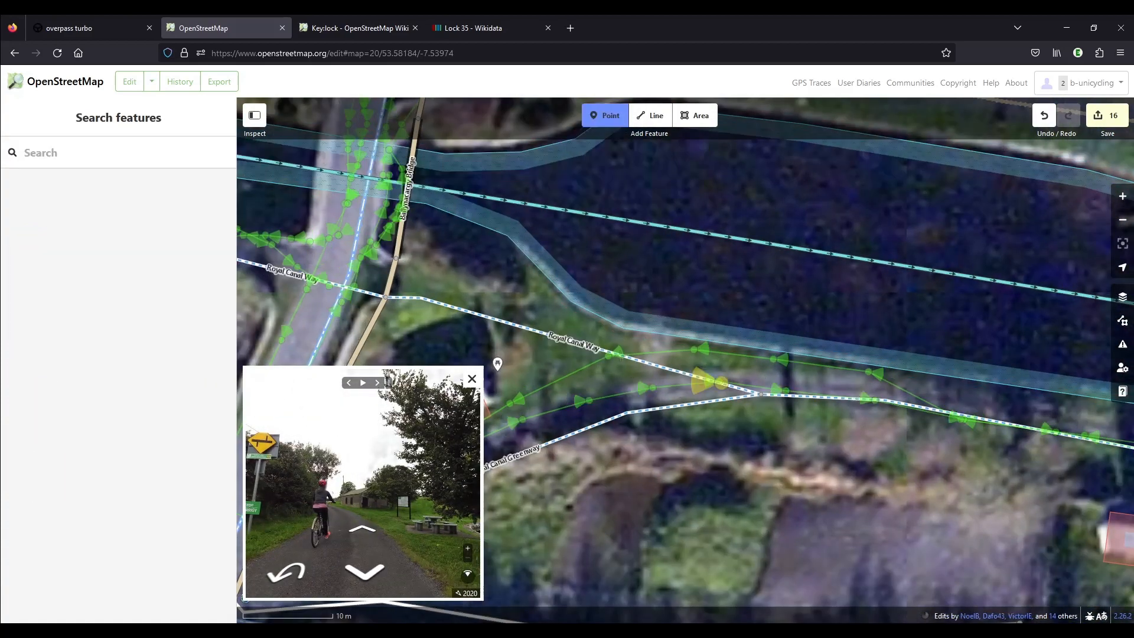
left_click(657, 349)
type("picni")
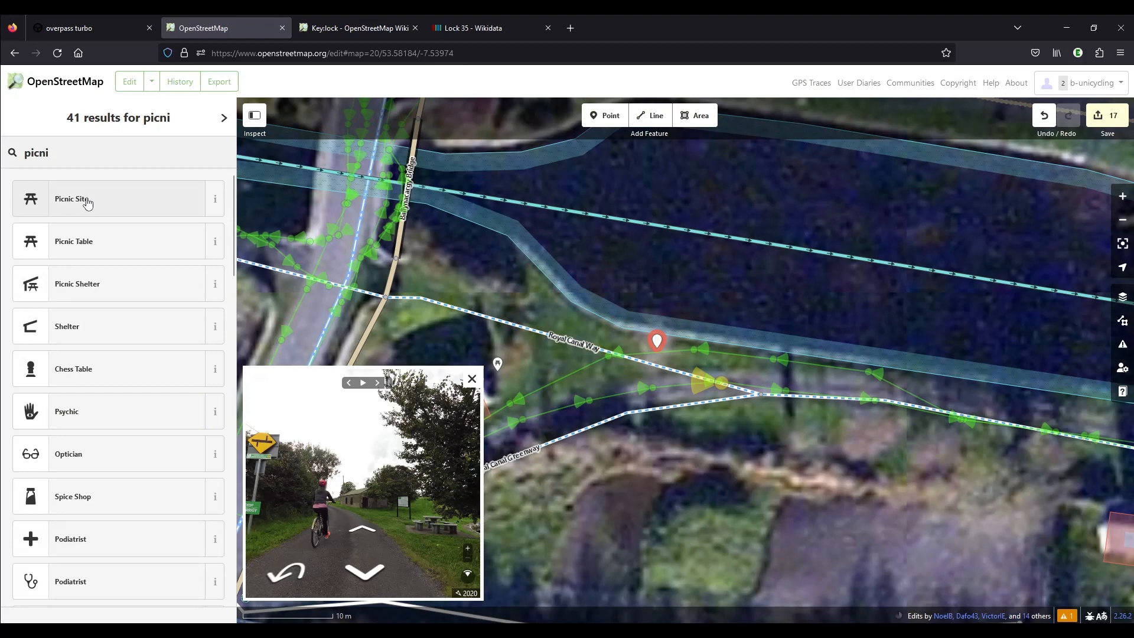
left_click(92, 241)
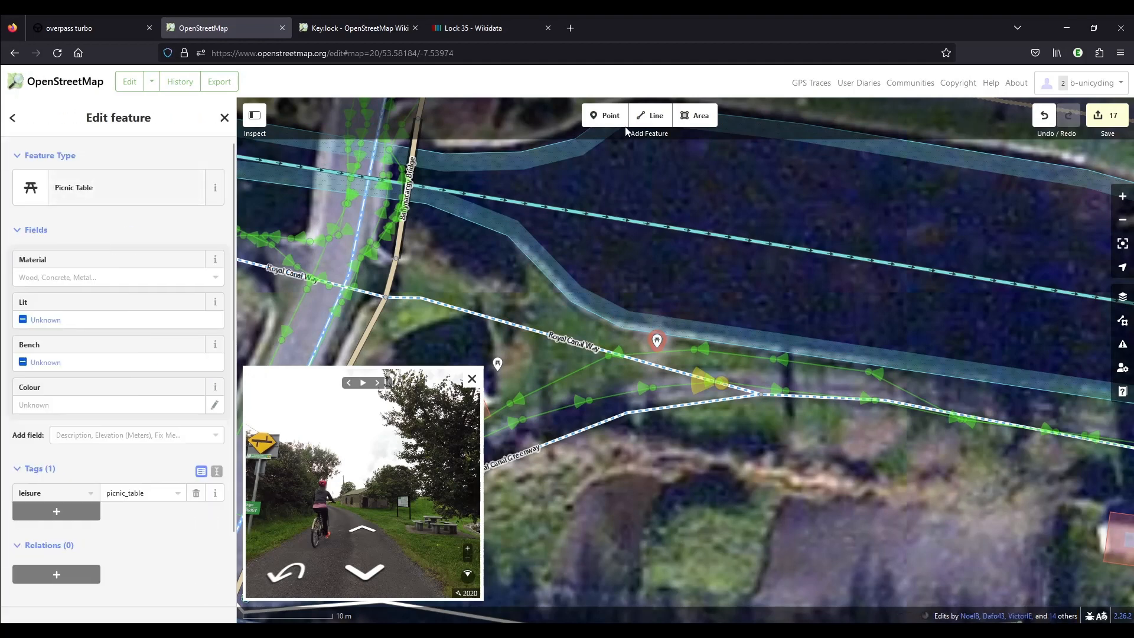
Add an Information Board point just west of the new picnic table, between Royal Canal Way and the canal bank.
left_click(605, 116)
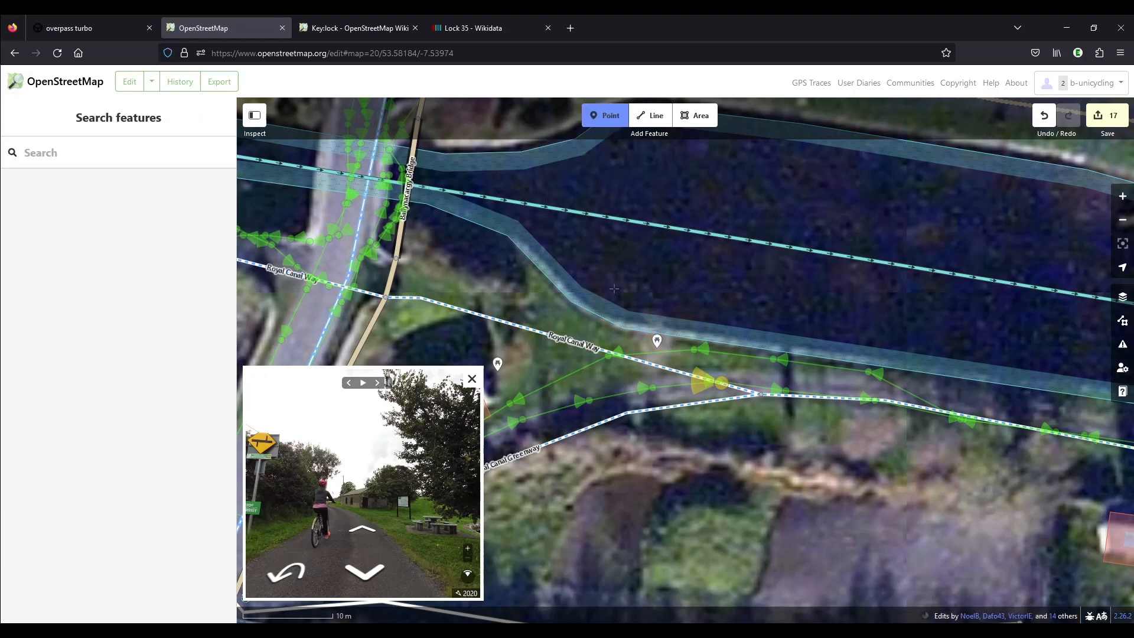
left_click(618, 340)
left_click(361, 528)
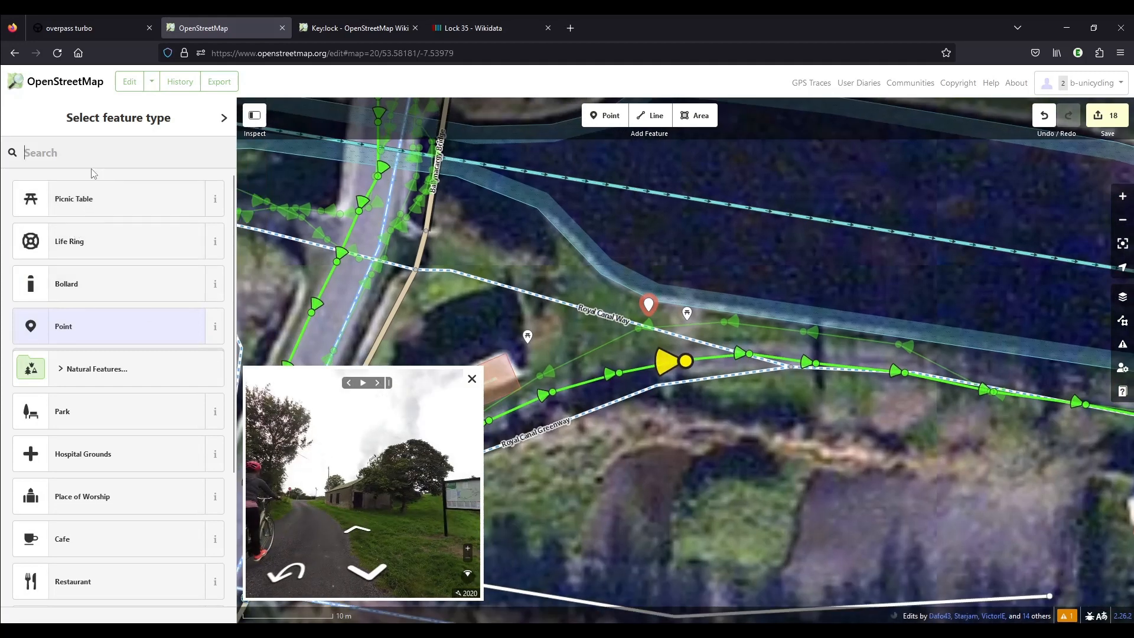
type("inform")
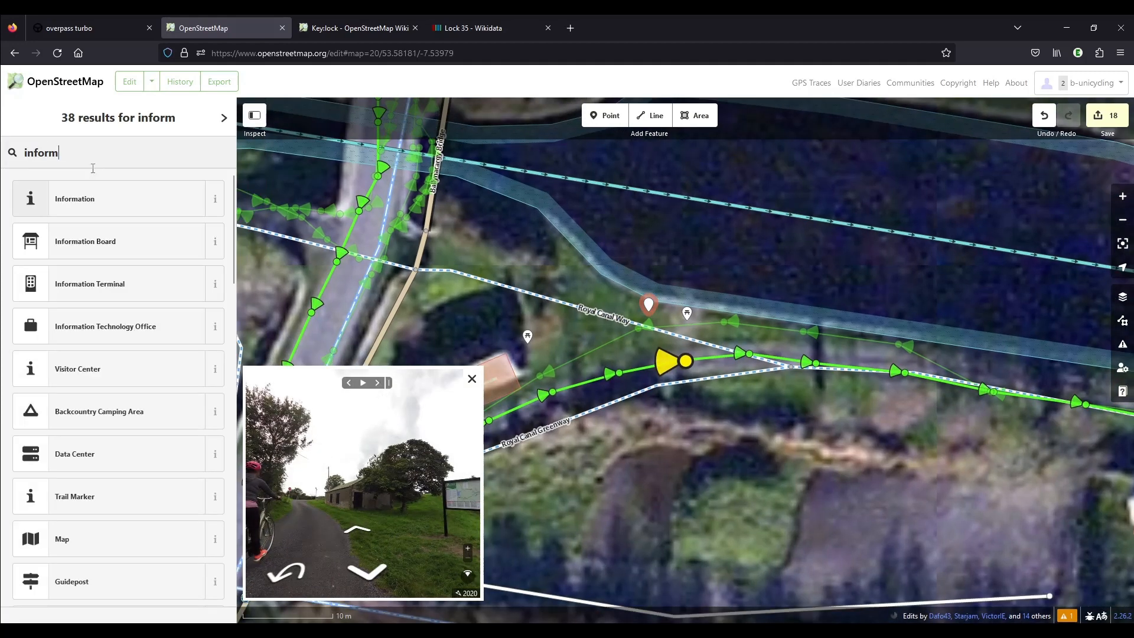
left_click(104, 242)
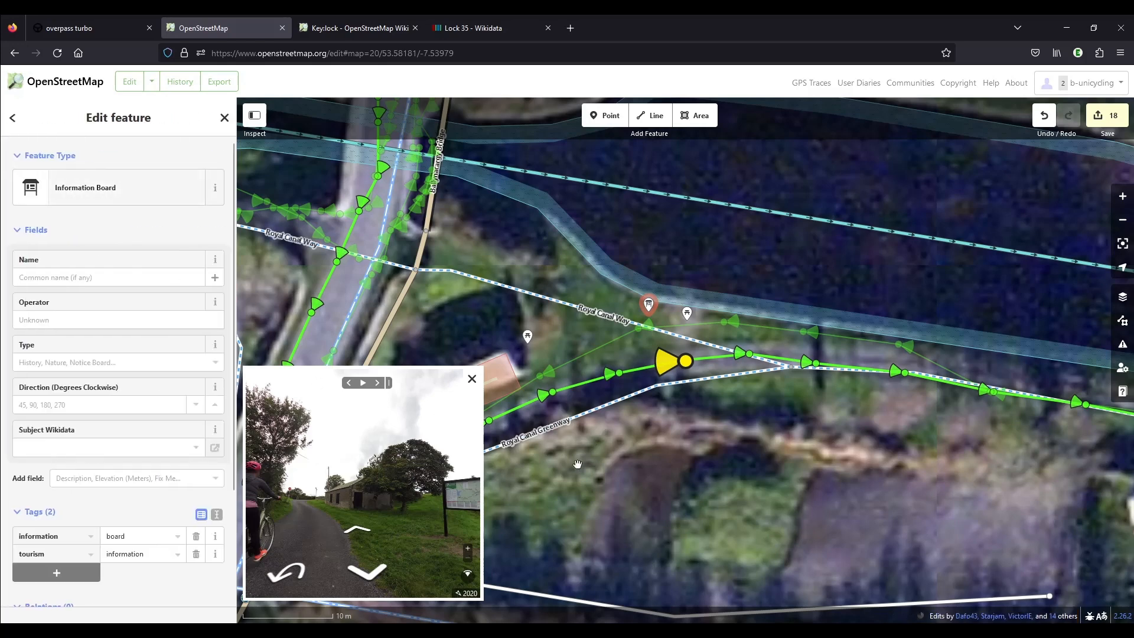
Add the tag source=mapillary to the information board.
right_click(458, 599)
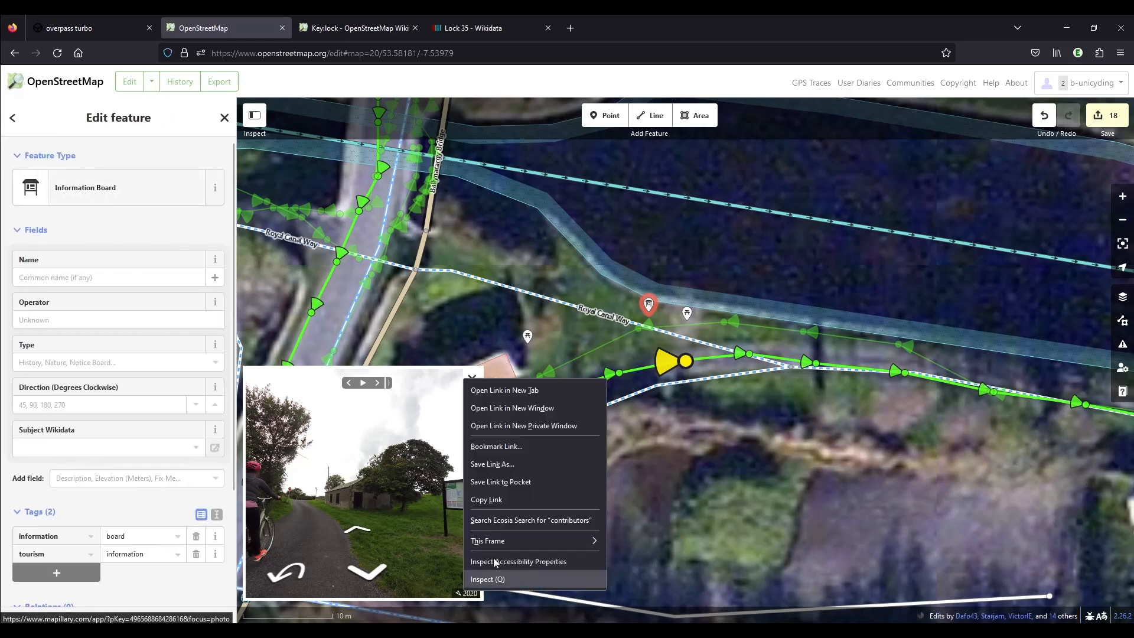
left_click(490, 499)
scroll(88, 414, "down", 3)
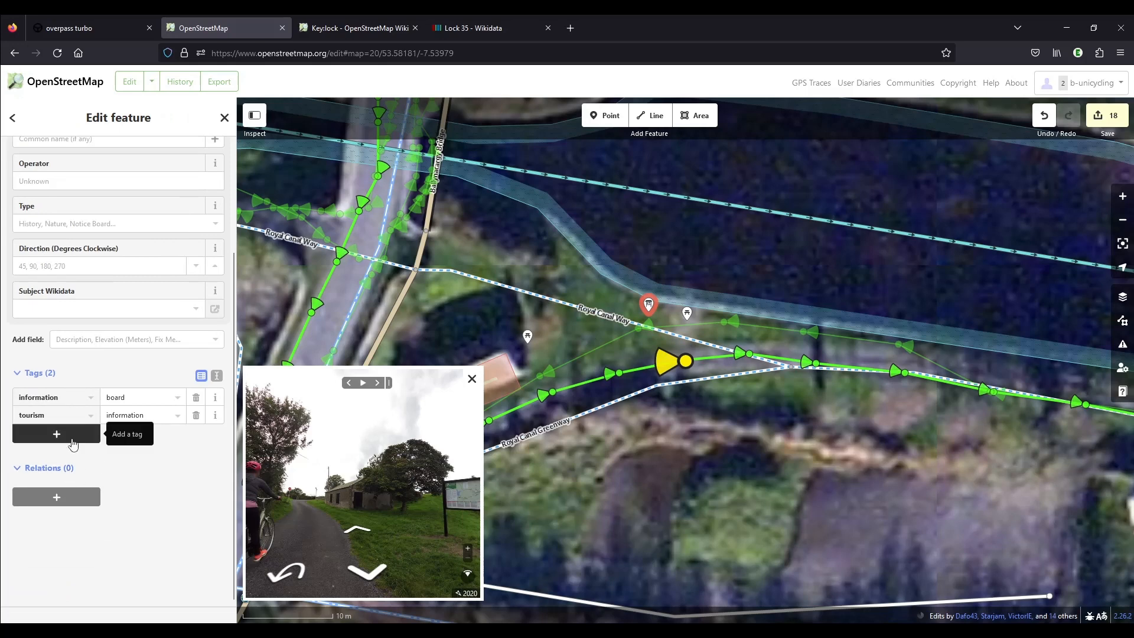
left_click(57, 436)
type("source")
key("Tab")
type("m")
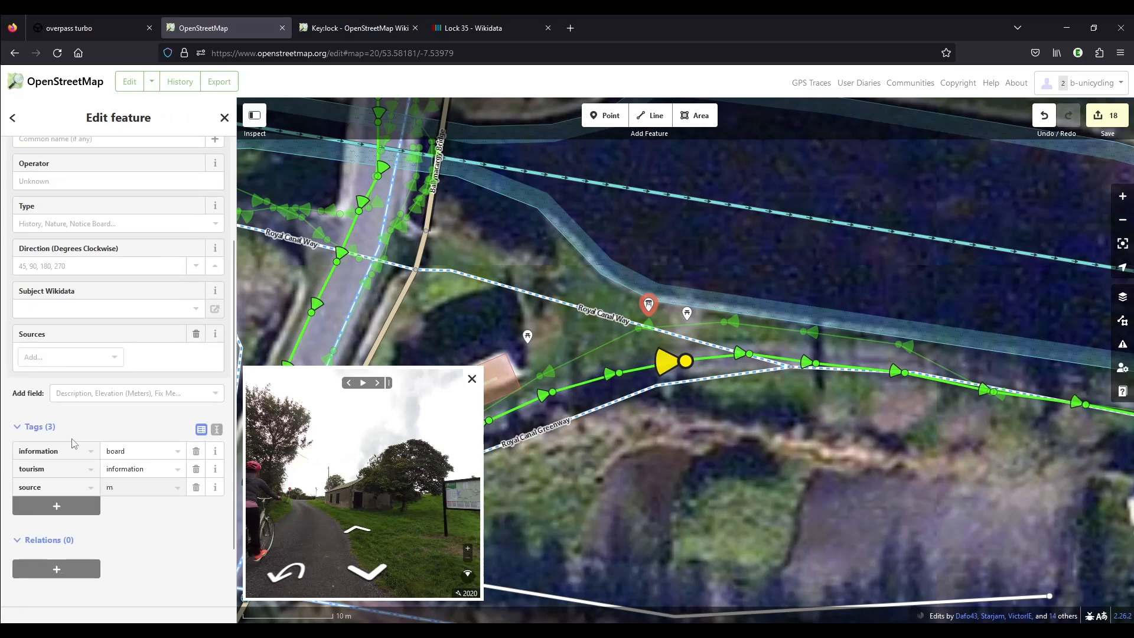
type("apillary")
key("Tab")
type("ma")
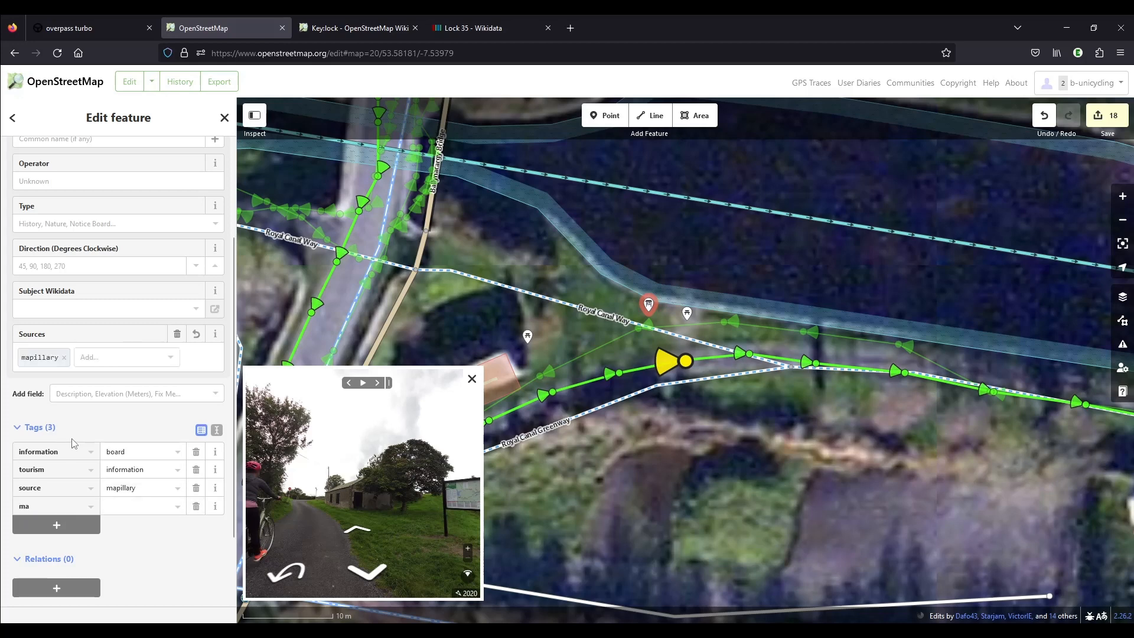
type("pillary")
key("Tab")
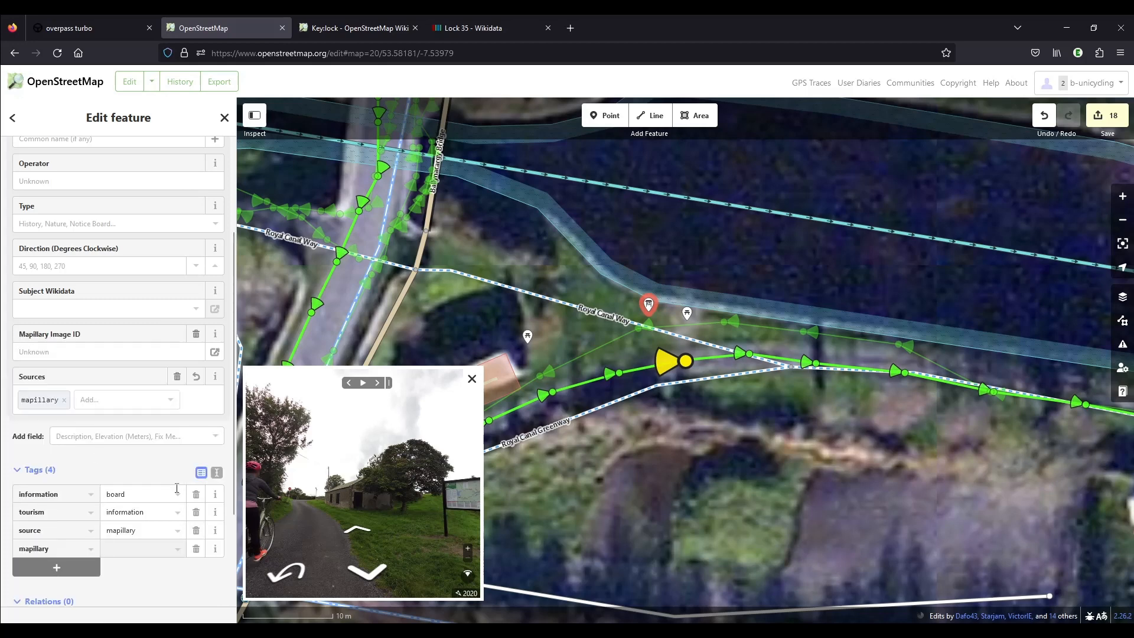
right_click(460, 594)
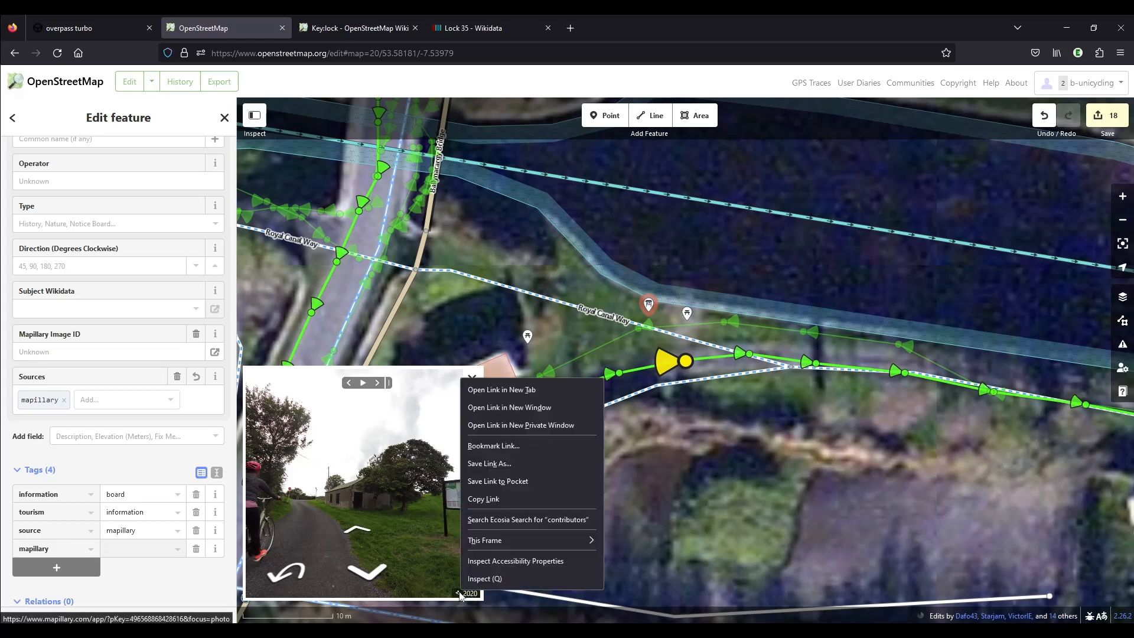
left_click(509, 499)
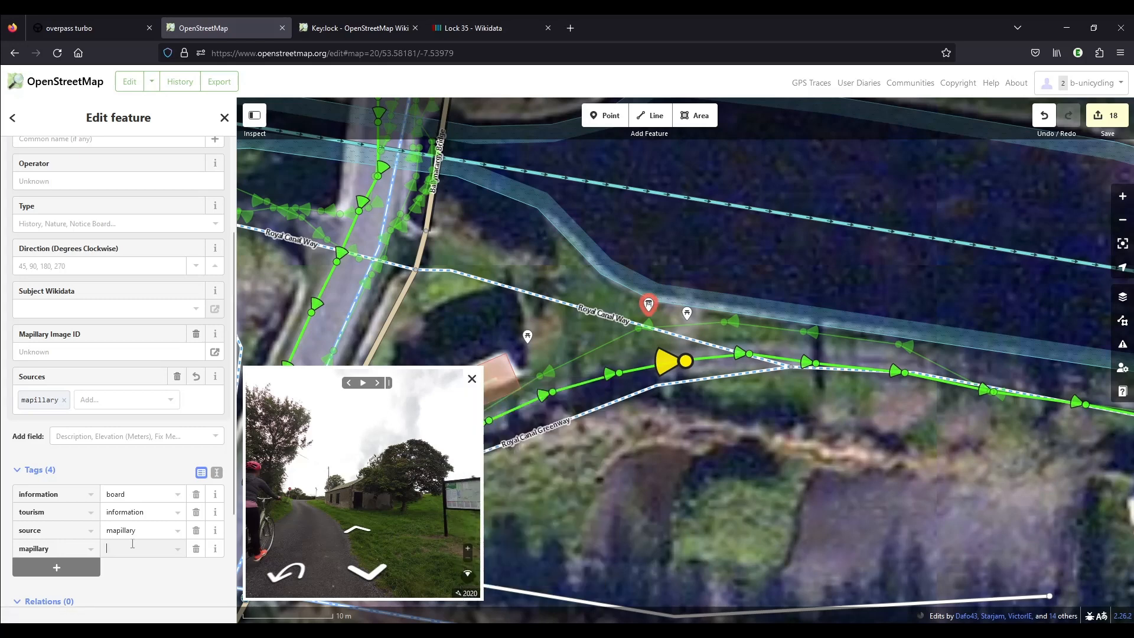
key("ctrl+v")
left_click_drag(128, 549, 154, 574)
key("BackSpace")
key("Left")
key("Left")
key("Left")
key("Left")
key("Left")
key("shift+Home")
key("BackSpace")
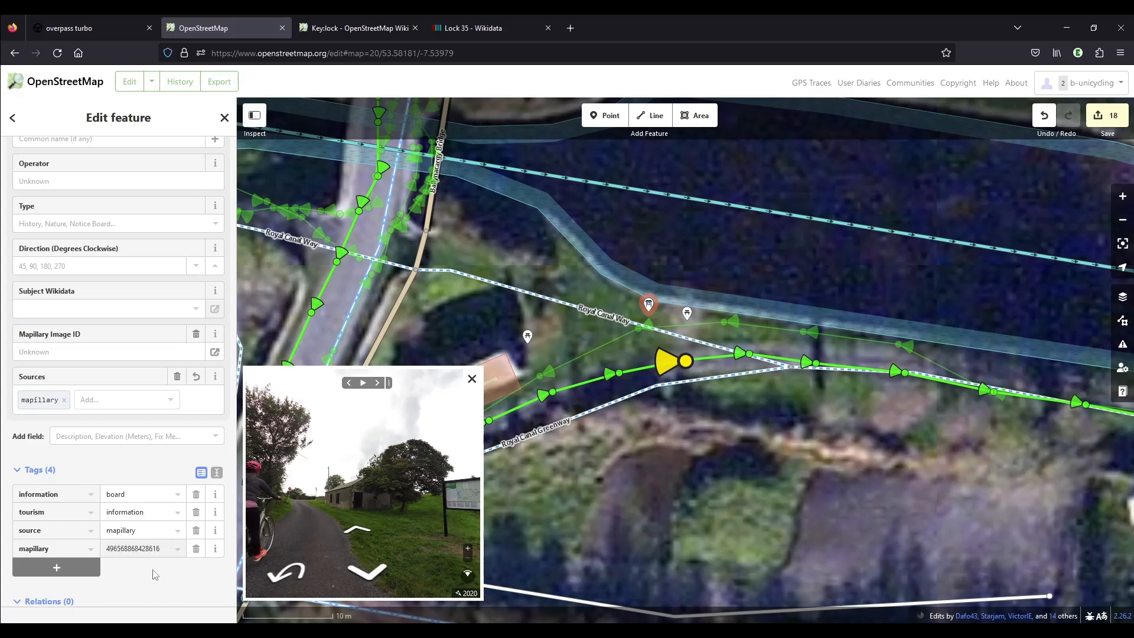
left_click(620, 500)
Retag the existing picnic table point beside the building near the bridge as natural=tree.
left_click(528, 336)
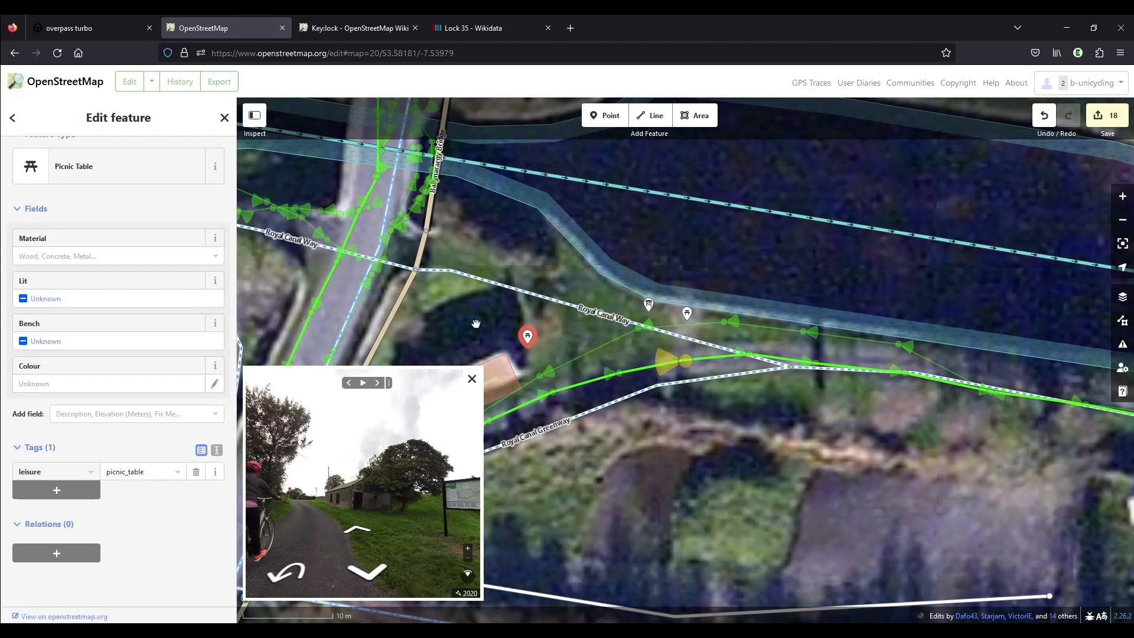
left_click_drag(476, 323, 592, 234)
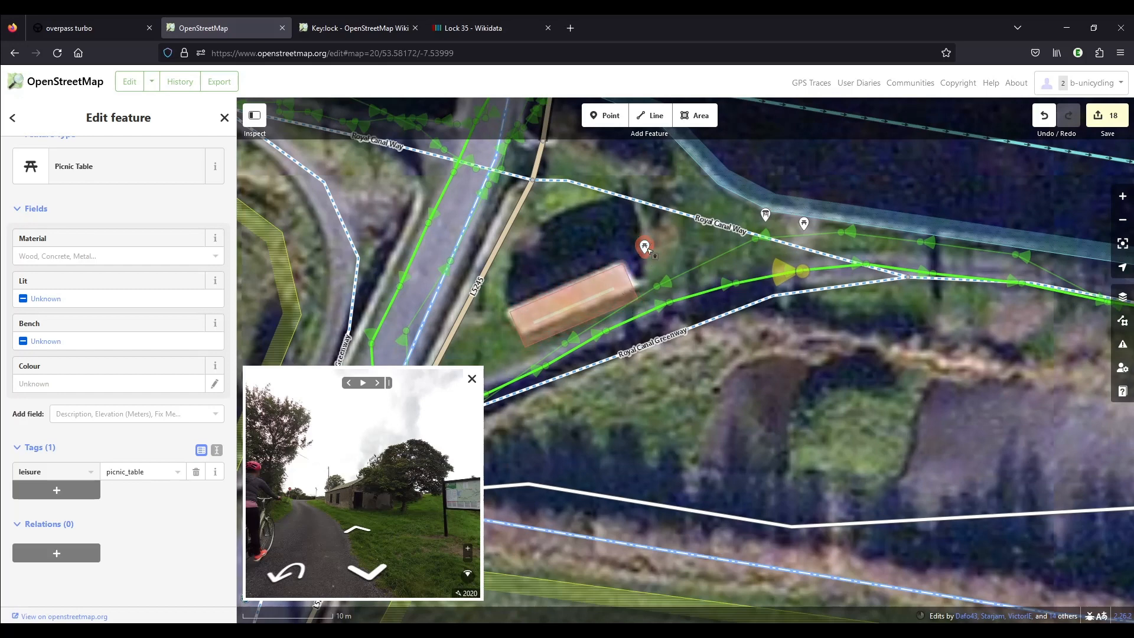
left_click_drag(43, 471, 2, 468)
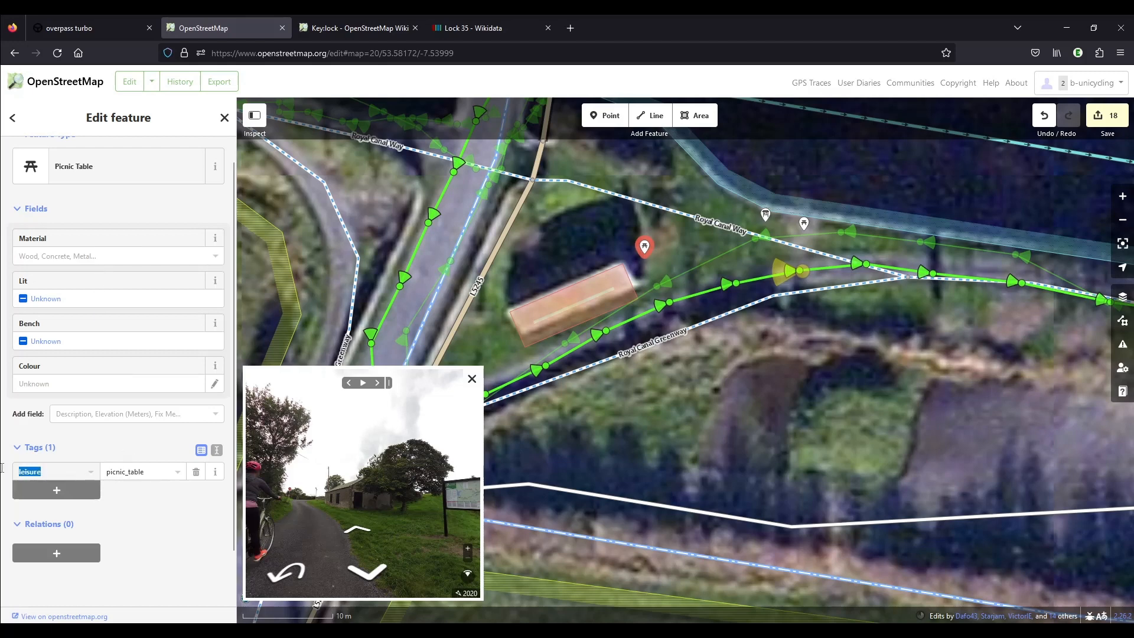
type("natural")
key("Tab")
type("tree")
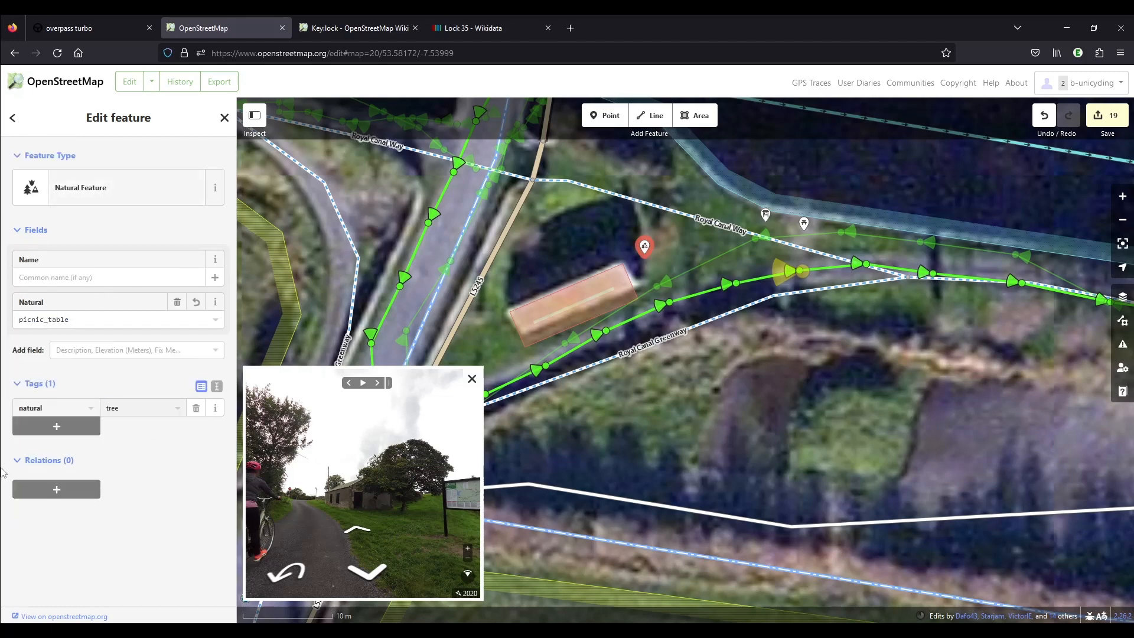
left_click(660, 404)
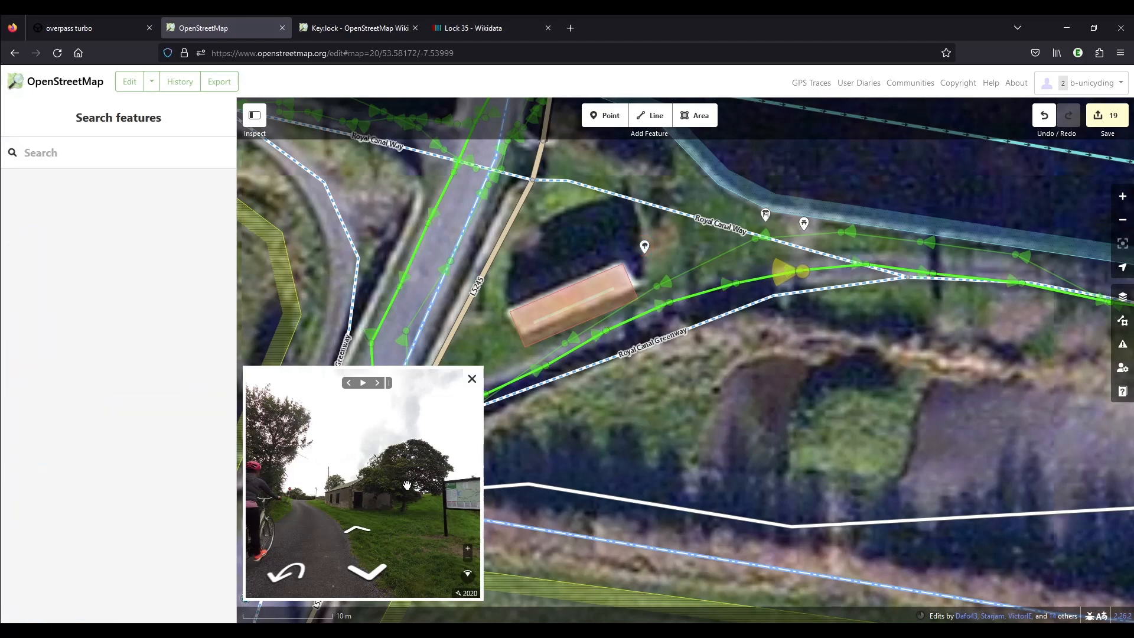
Check the tree beside the building in the street-level photo and shift its point slightly northeast.
scroll(419, 461, "up", 5)
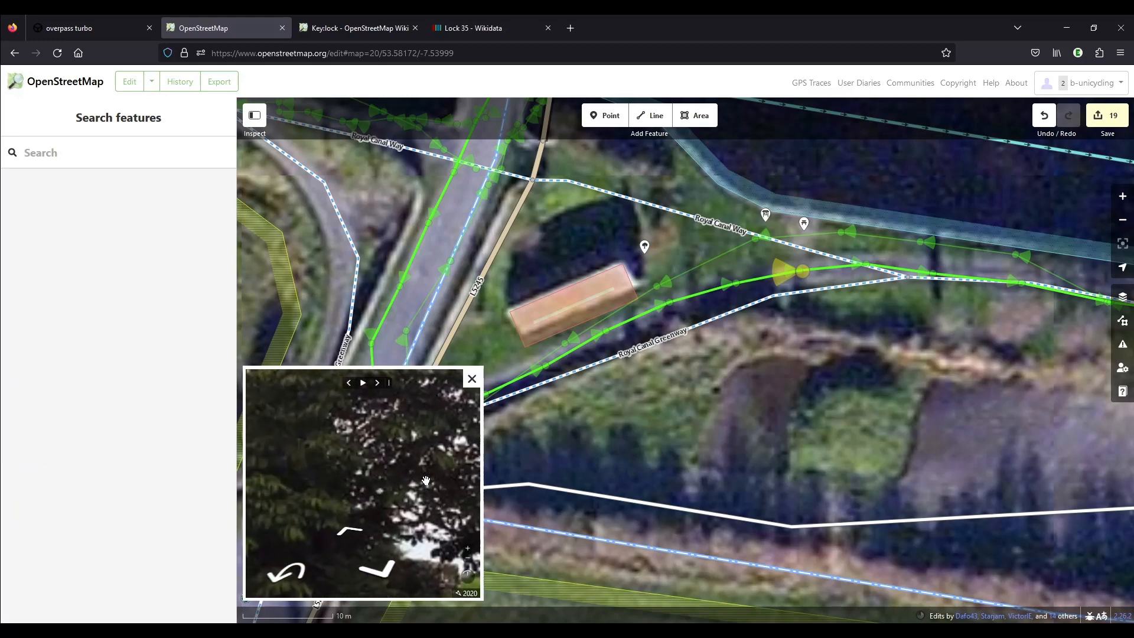
scroll(409, 473, "down", 2)
scroll(283, 522, "up", 4)
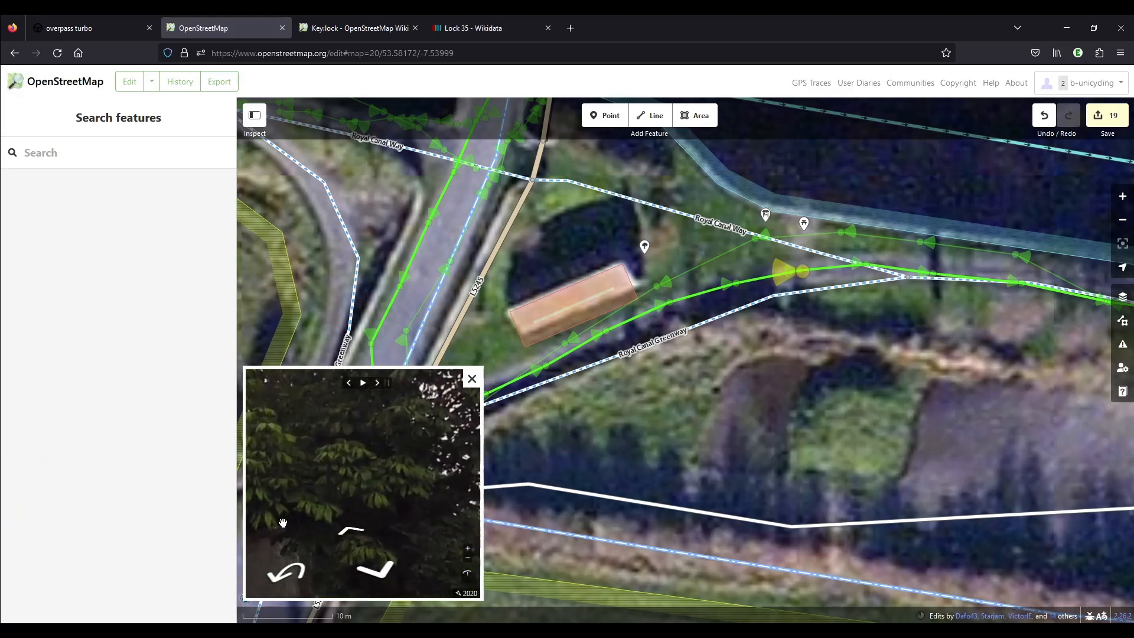
scroll(387, 445, "down", 4)
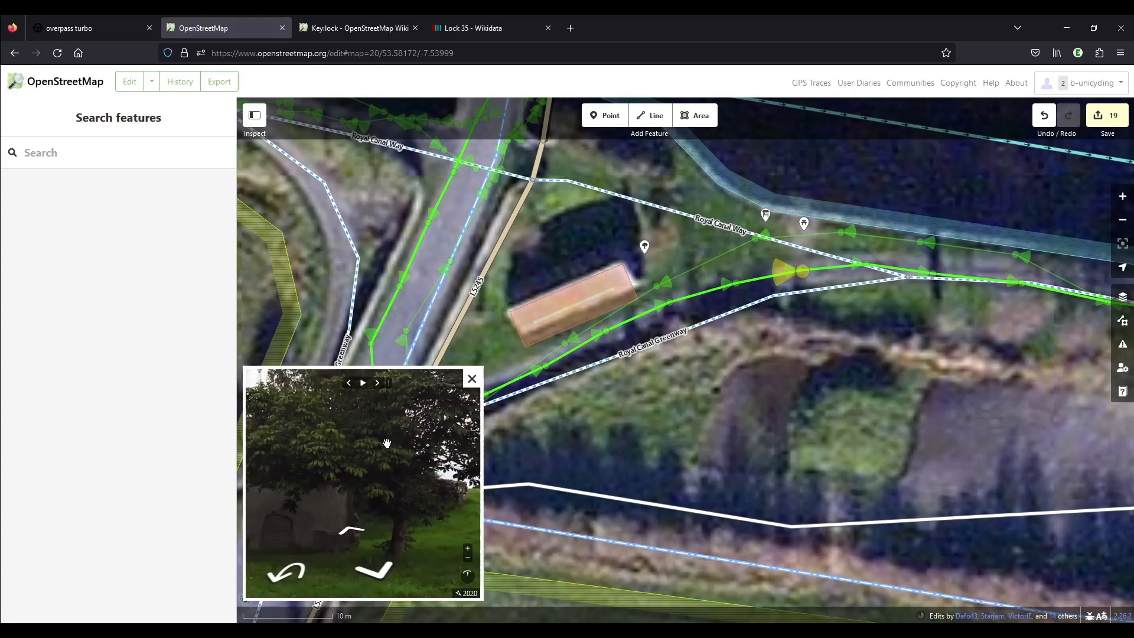
scroll(321, 458, "up", 4)
scroll(336, 453, "down", 4)
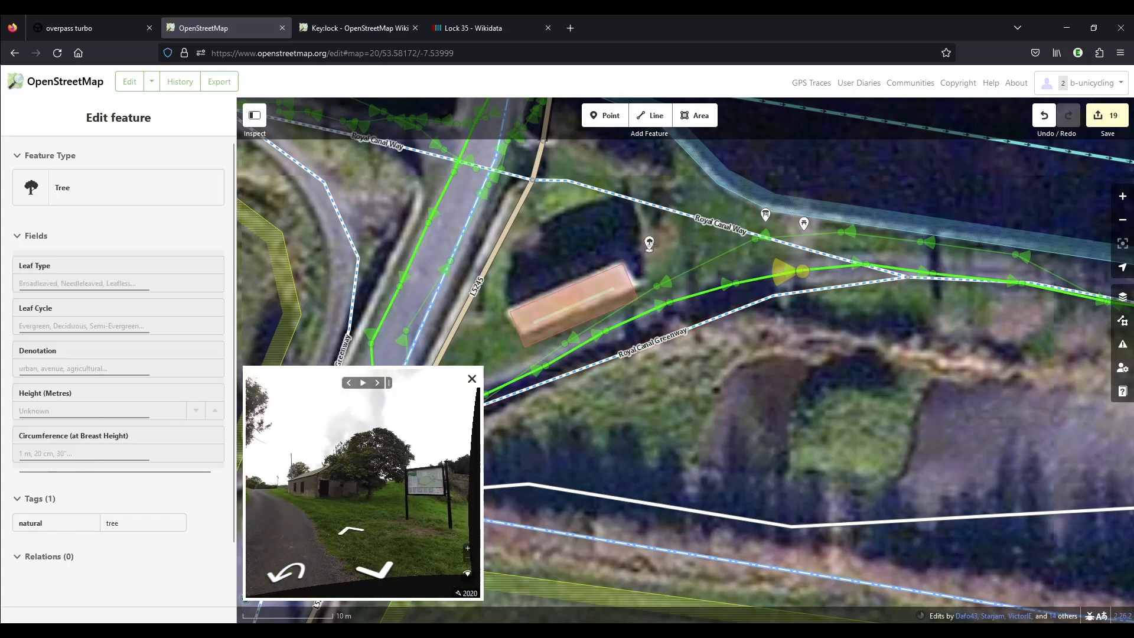
left_click(647, 249)
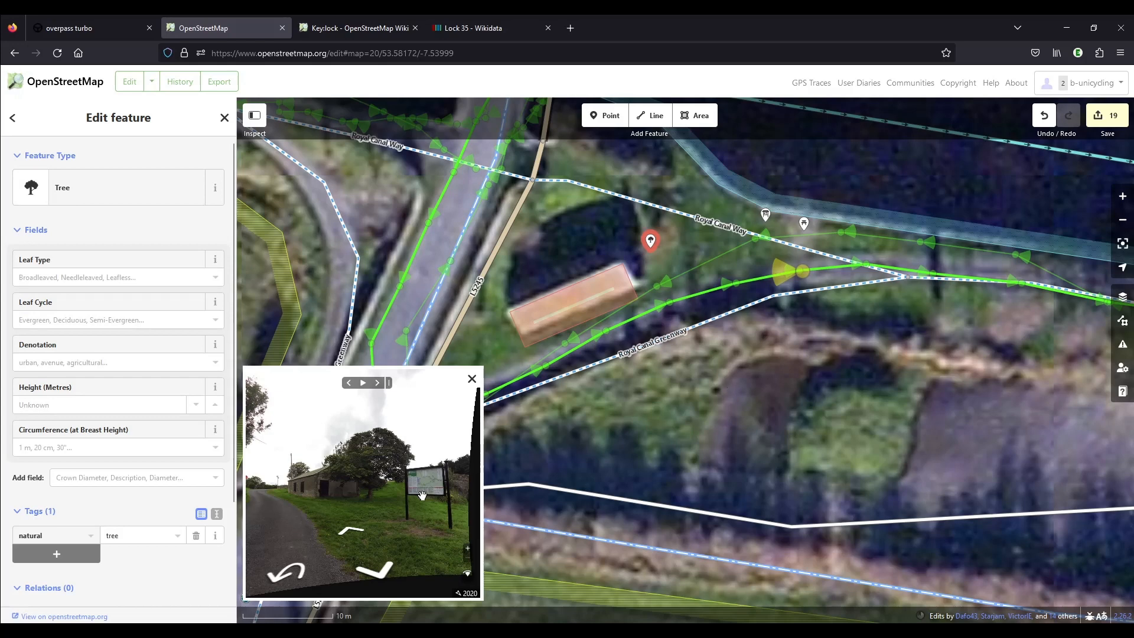
Read the board's title in the street-level photo and name the information board Westmeath Greenway.
scroll(442, 491, "up", 5)
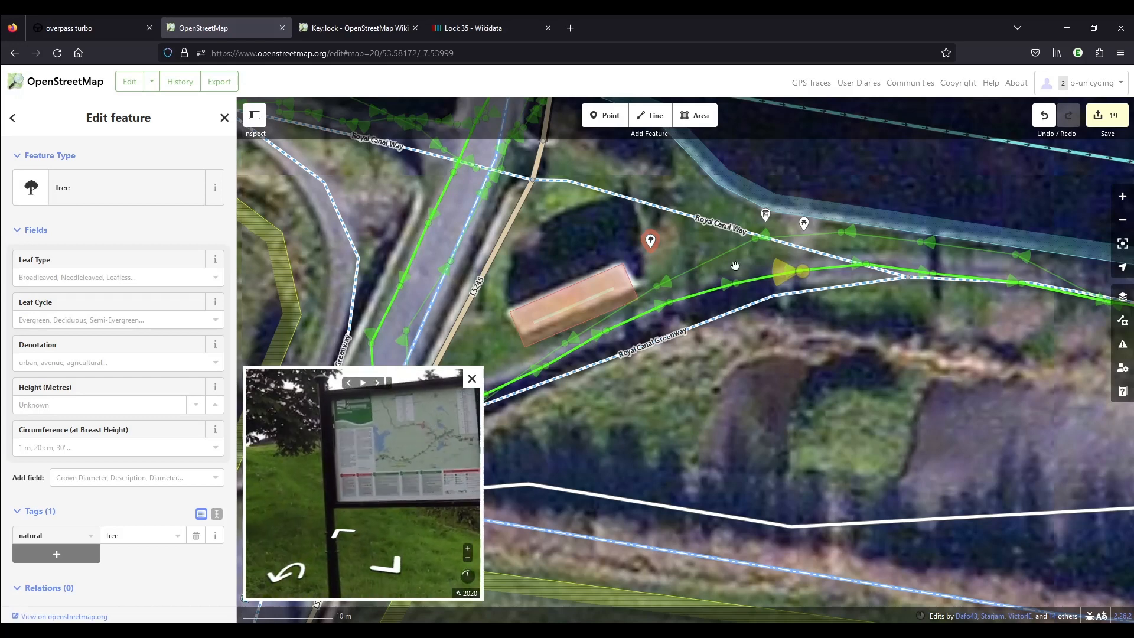
left_click(767, 216)
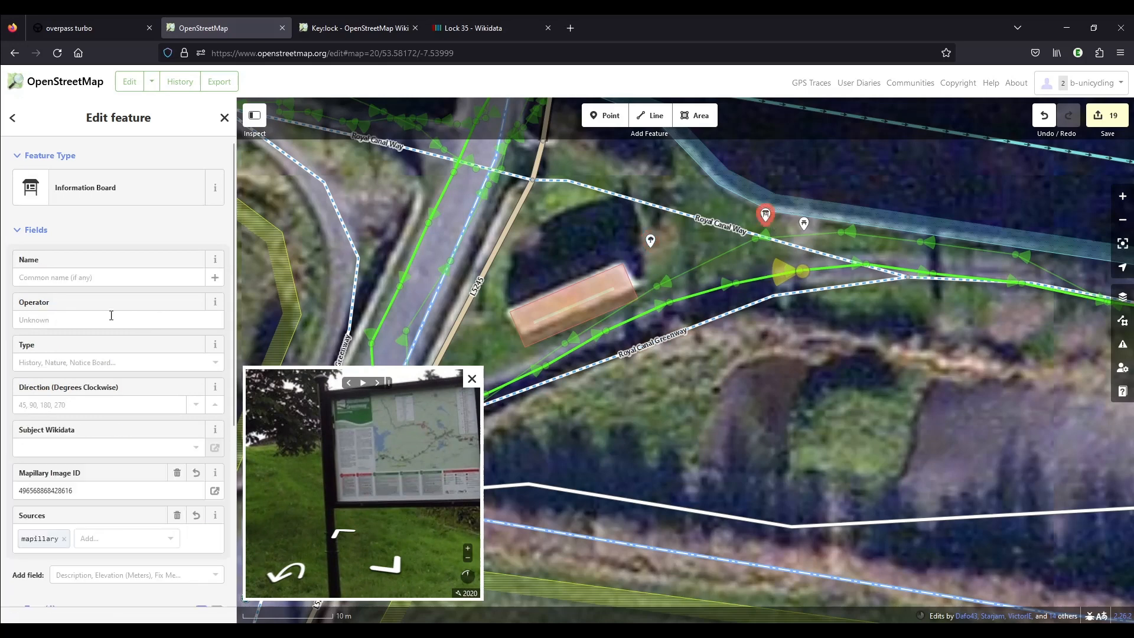
left_click(94, 277)
type("We")
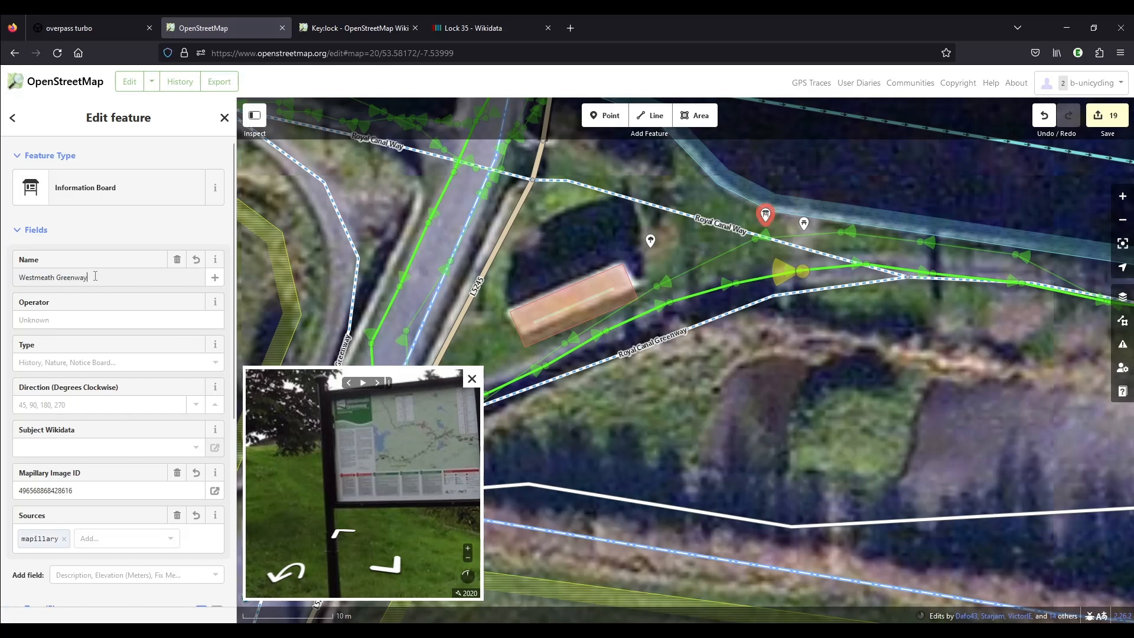
type("stmeath Greenway")
Set the type of the Westmeath Greenway information board to map.
left_click(100, 362)
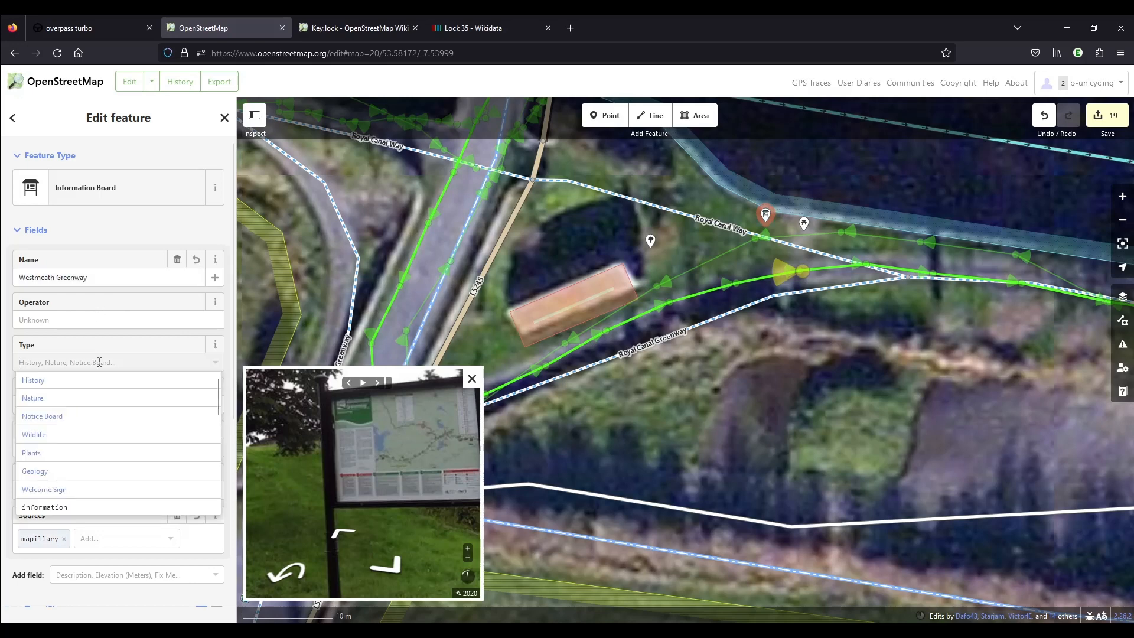
type("map")
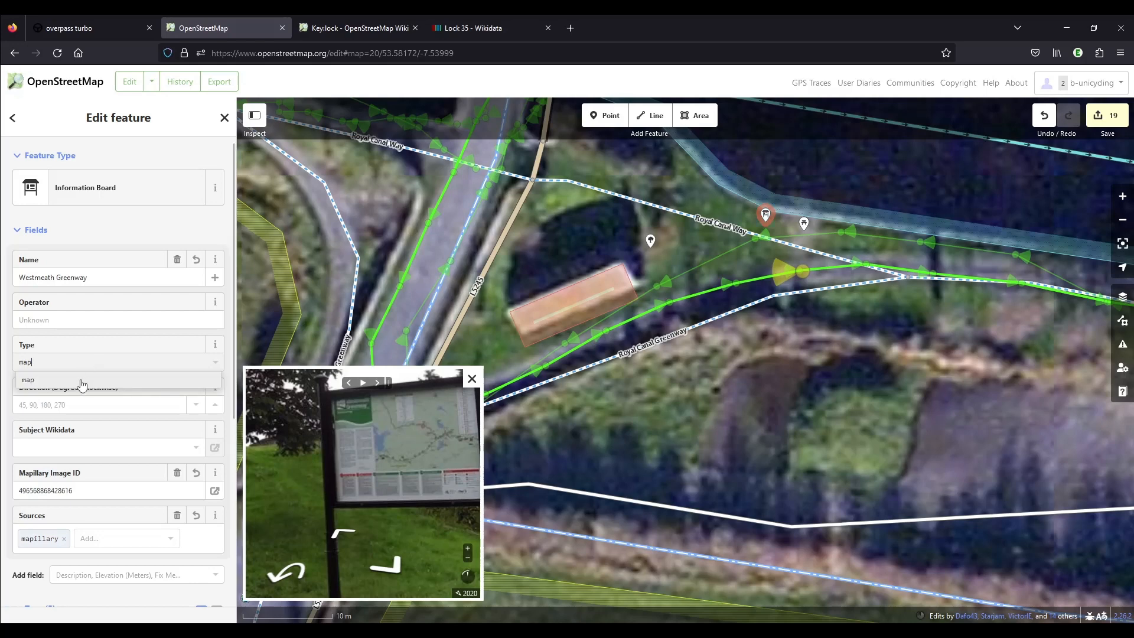
left_click(82, 379)
left_click(77, 295)
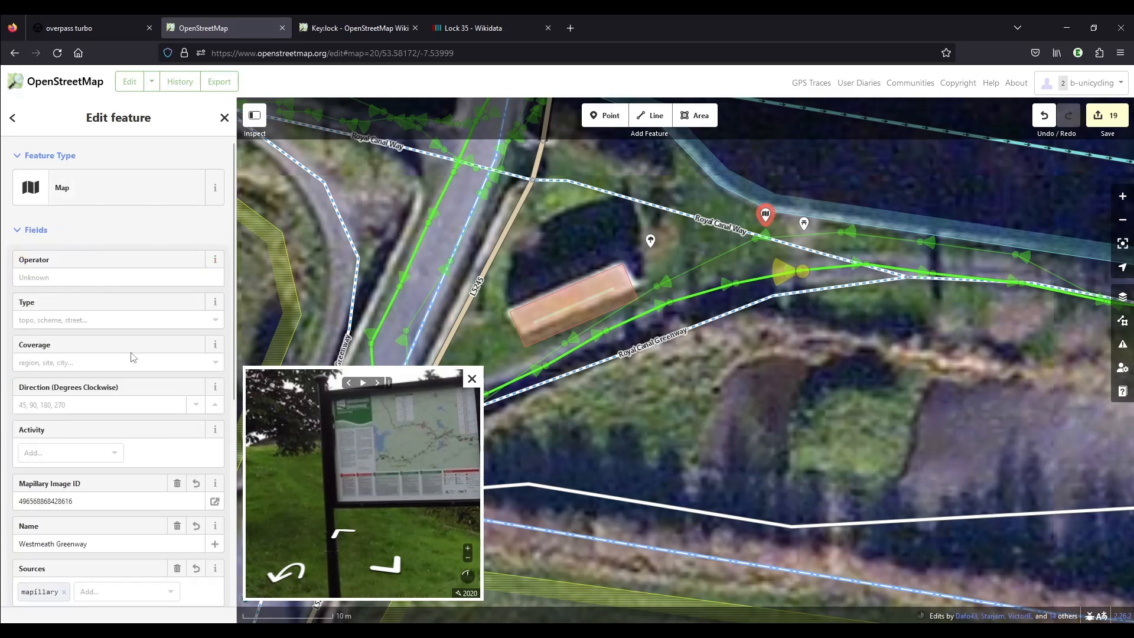
Examine the Royal Canal Way segment between the L5245 and the Royal Canal Greenway against the street-level photos.
scroll(303, 435, "down", 3)
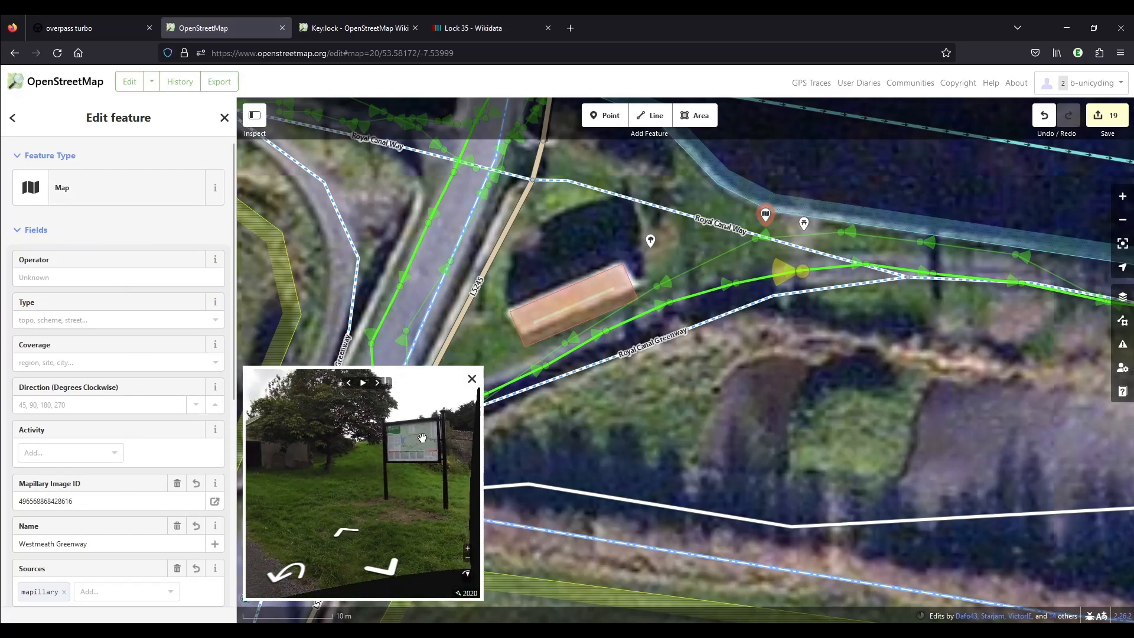
scroll(421, 437, "up", 3)
scroll(422, 437, "down", 5)
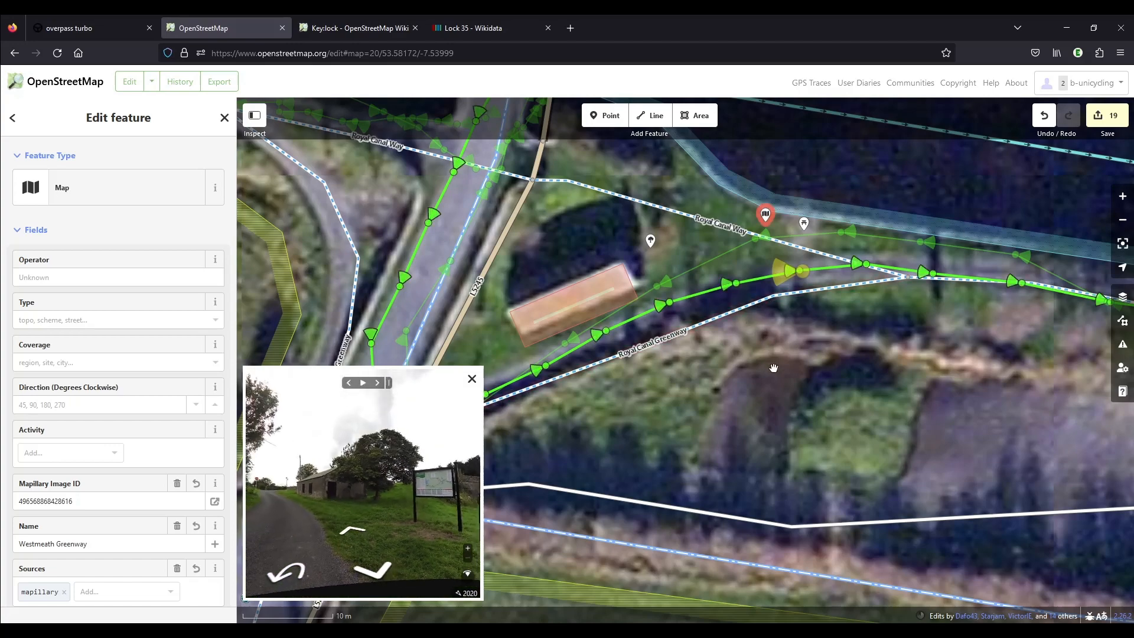
left_click_drag(791, 392, 771, 442)
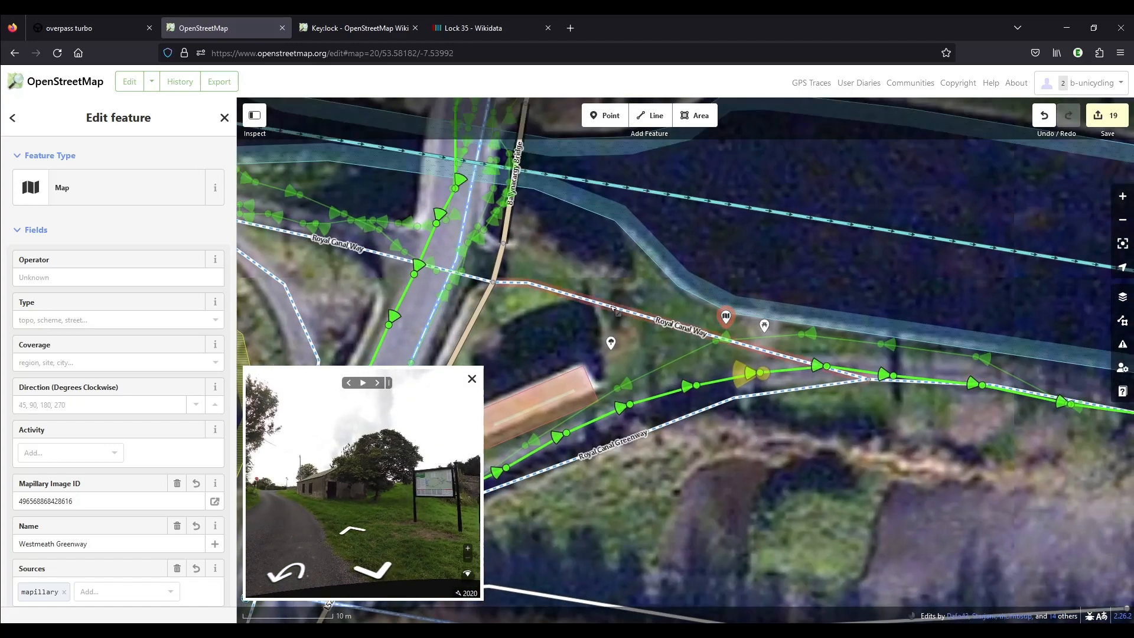
scroll(513, 308, "down", 3)
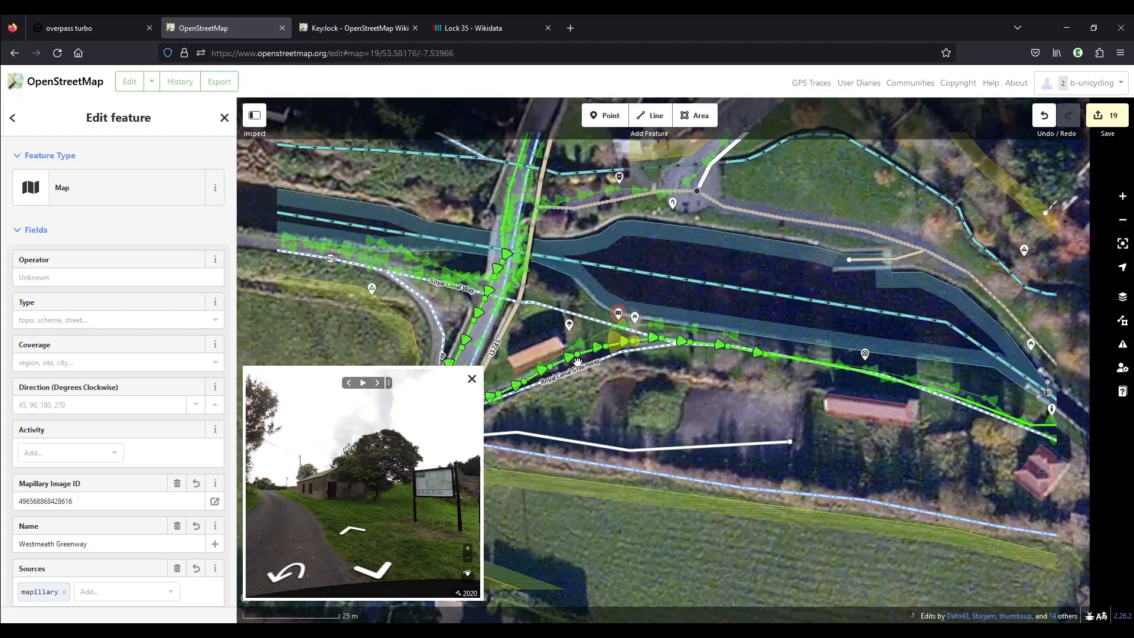
left_click(579, 313)
left_click_drag(430, 529, 345, 494)
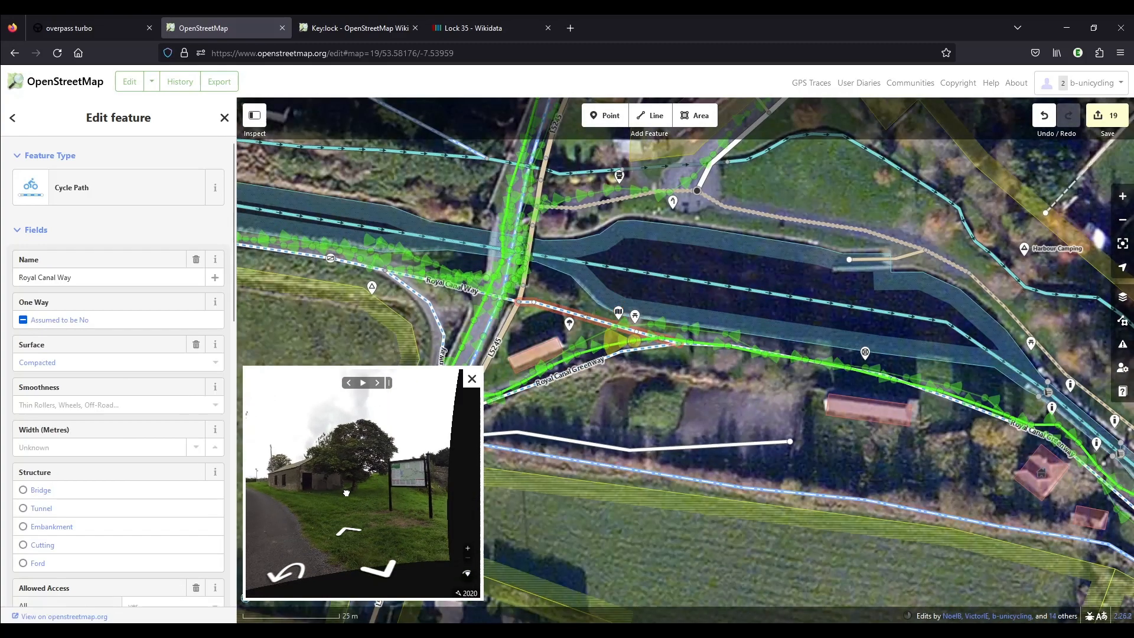
left_click_drag(366, 536, 445, 481)
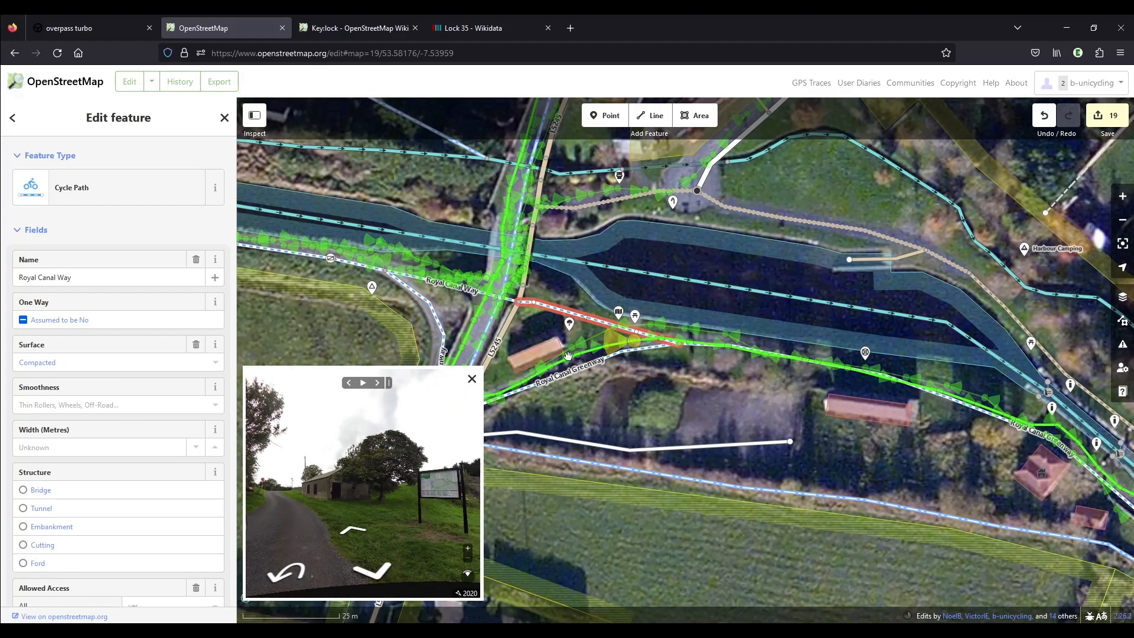
scroll(568, 356, "up", 5)
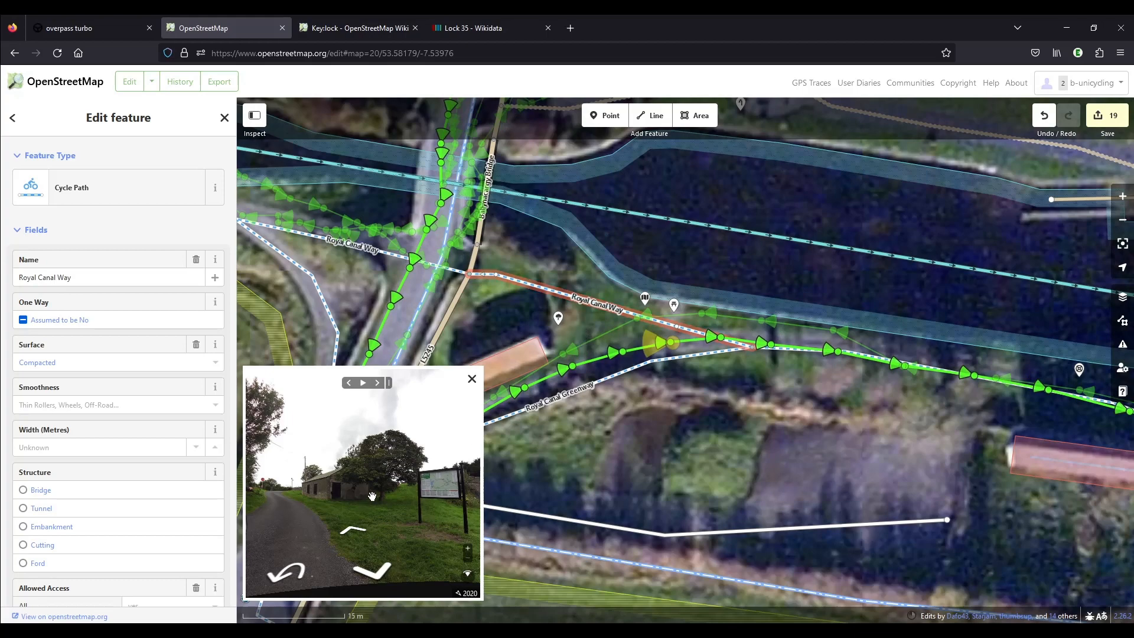
left_click(372, 571)
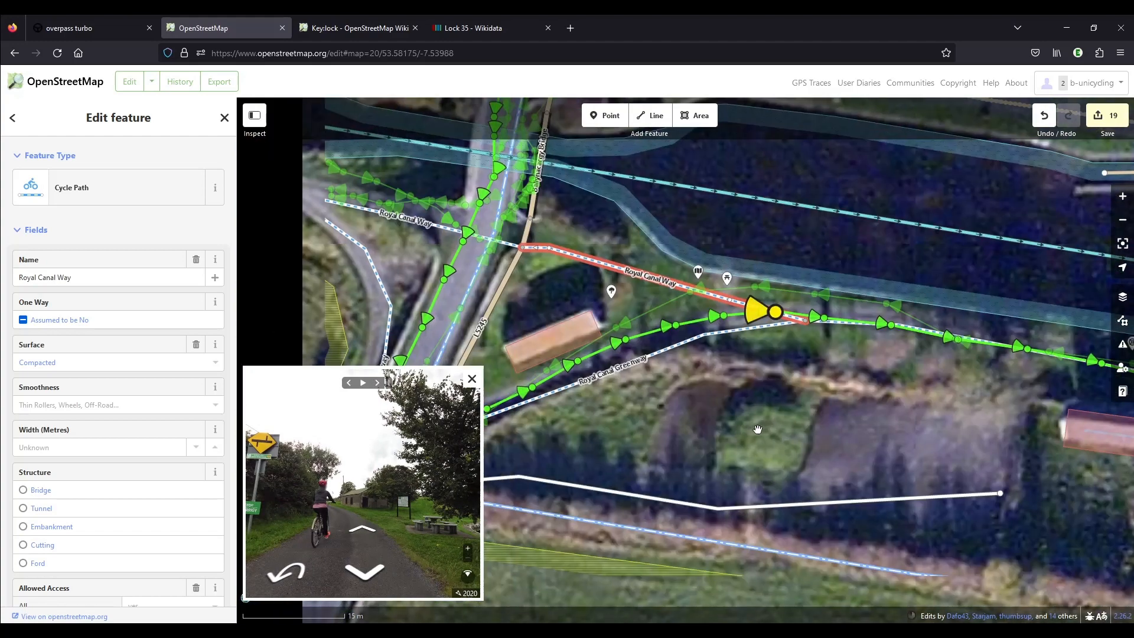
Remove the Royal Canal Way segment beside the map board from its hiking and bicycle route relations and delete the segment.
scroll(165, 440, "down", 4)
scroll(168, 443, "down", 4)
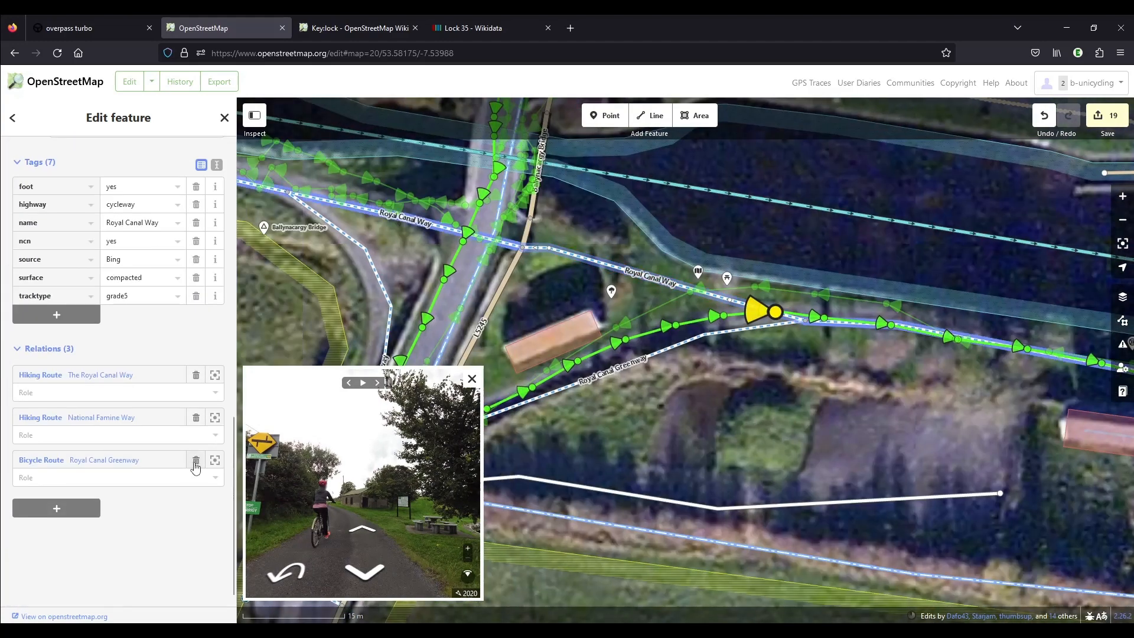
left_click(196, 460)
left_click(196, 449)
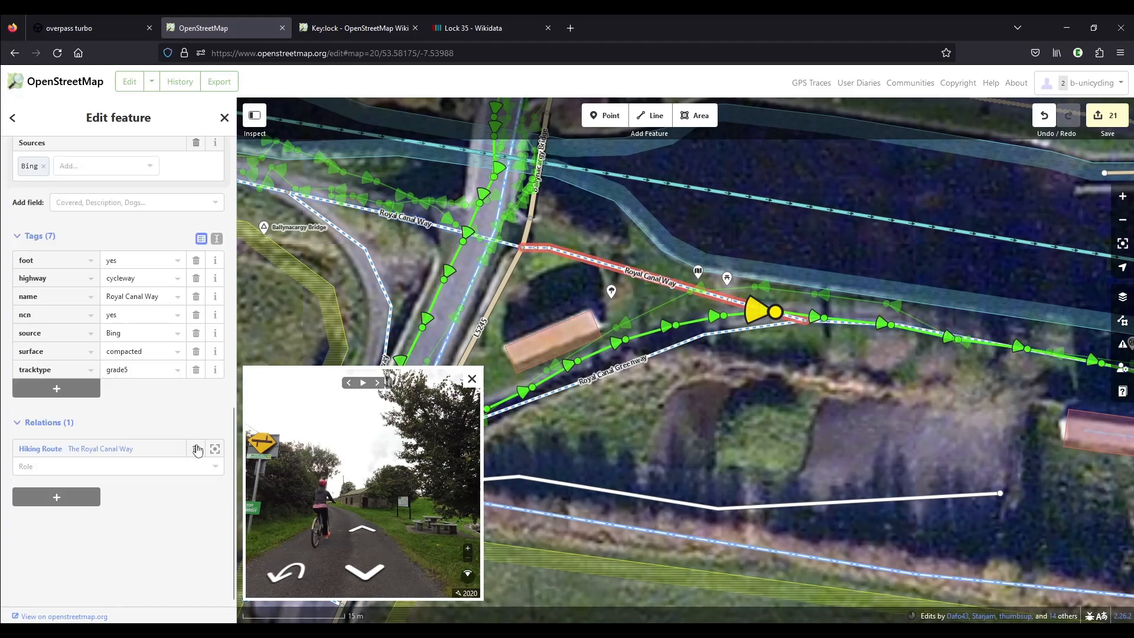
left_click(196, 447)
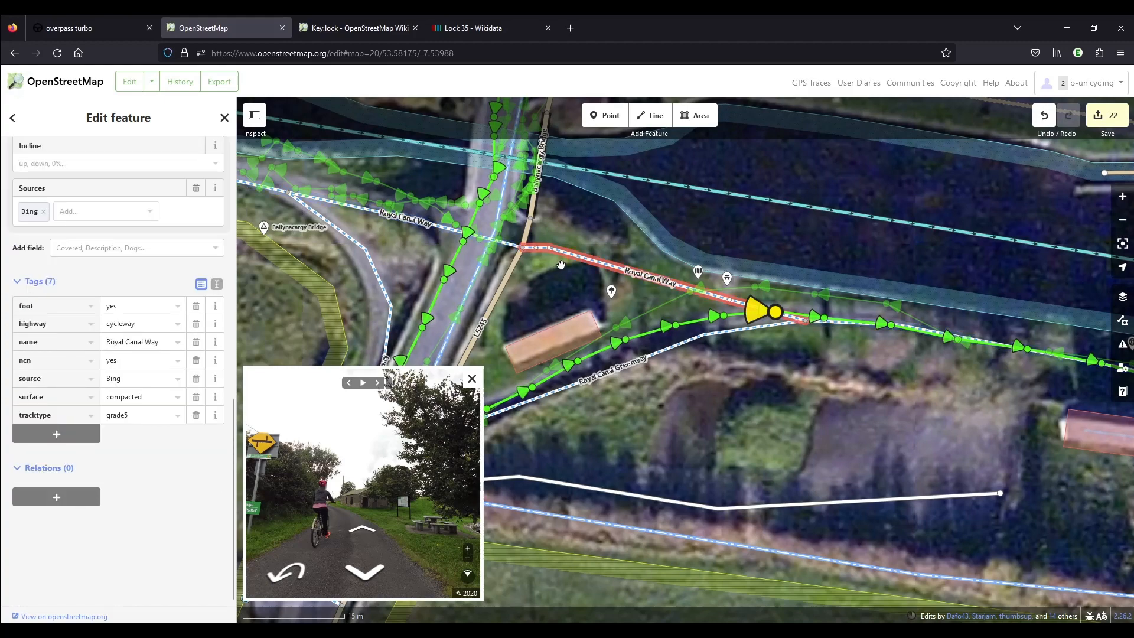
key("ctrl+BackSpace")
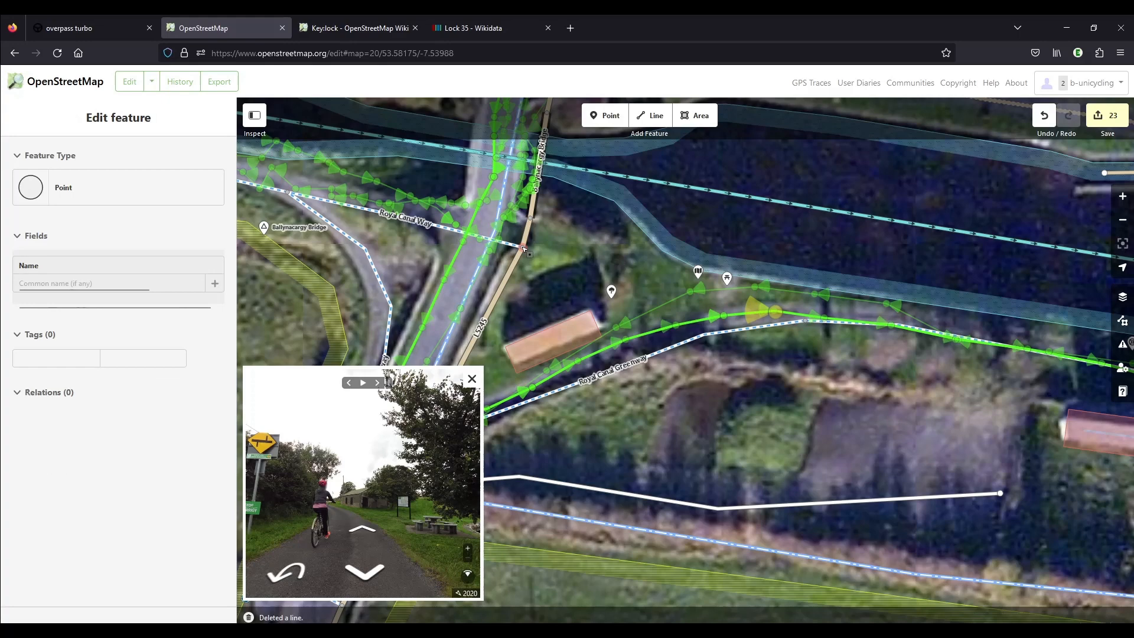
Realign the L5245 at the canal bridge by shifting its points onto the roadway in the aerial imagery.
mouse_move(522, 249)
left_mouse_down()
mouse_move(493, 237)
mouse_move(547, 235)
mouse_move(564, 394)
mouse_move(560, 281)
mouse_move(530, 267)
left_mouse_up()
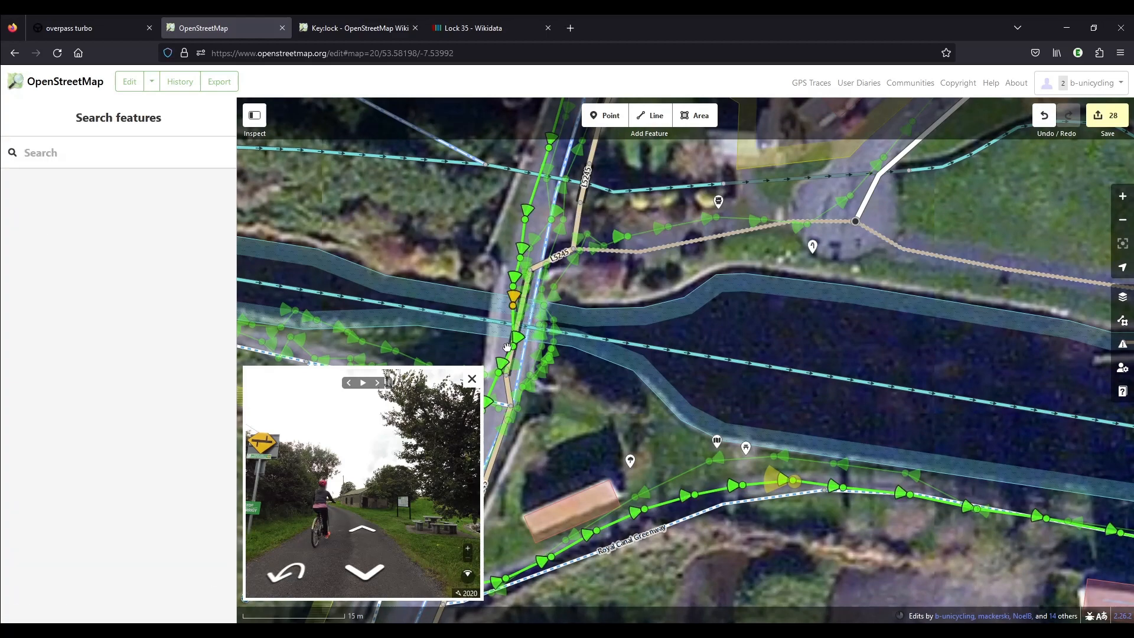
scroll(515, 361, "up", 1)
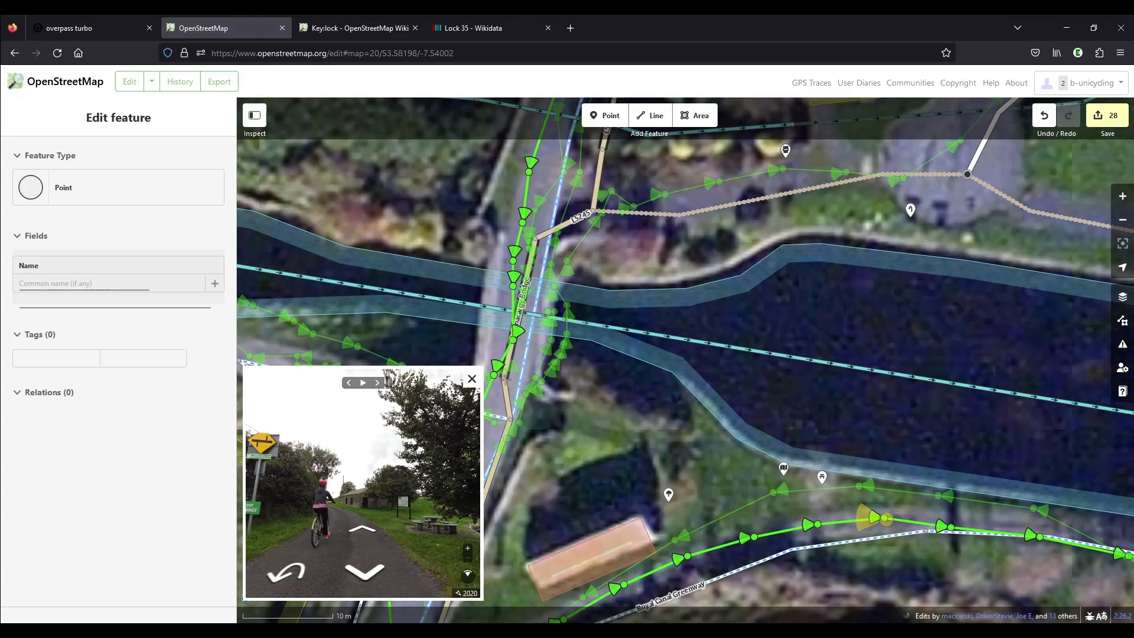
left_click_drag(515, 425, 615, 405)
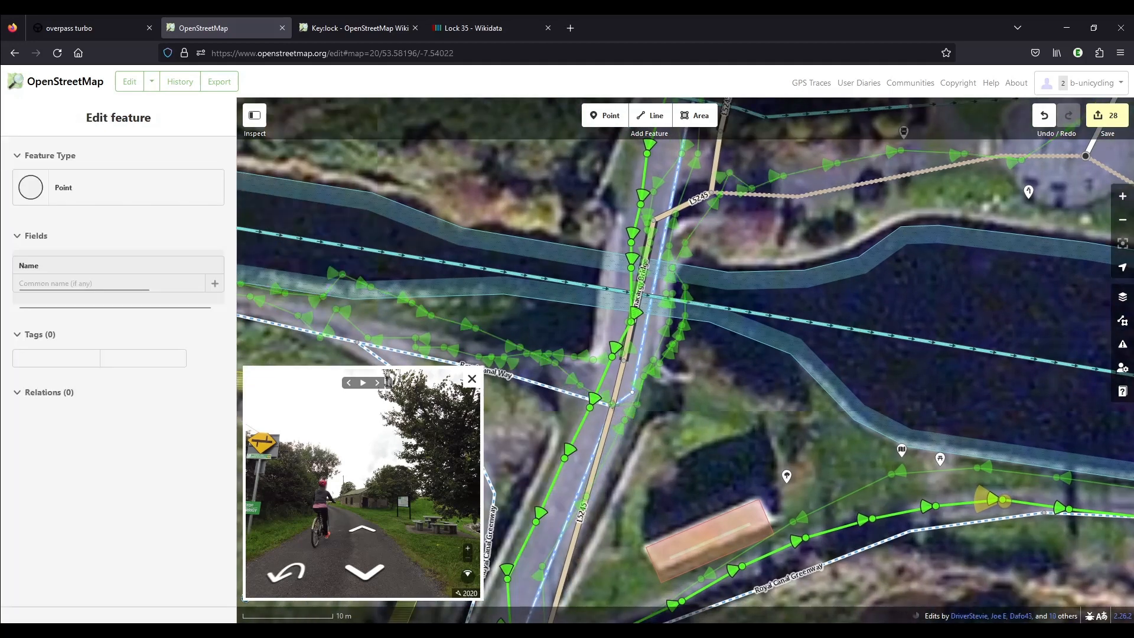
Undo the last junction move, then detach the L5245 and Royal Canal Way junction and rejoin it slightly west on the roadway.
key("ctrl+z")
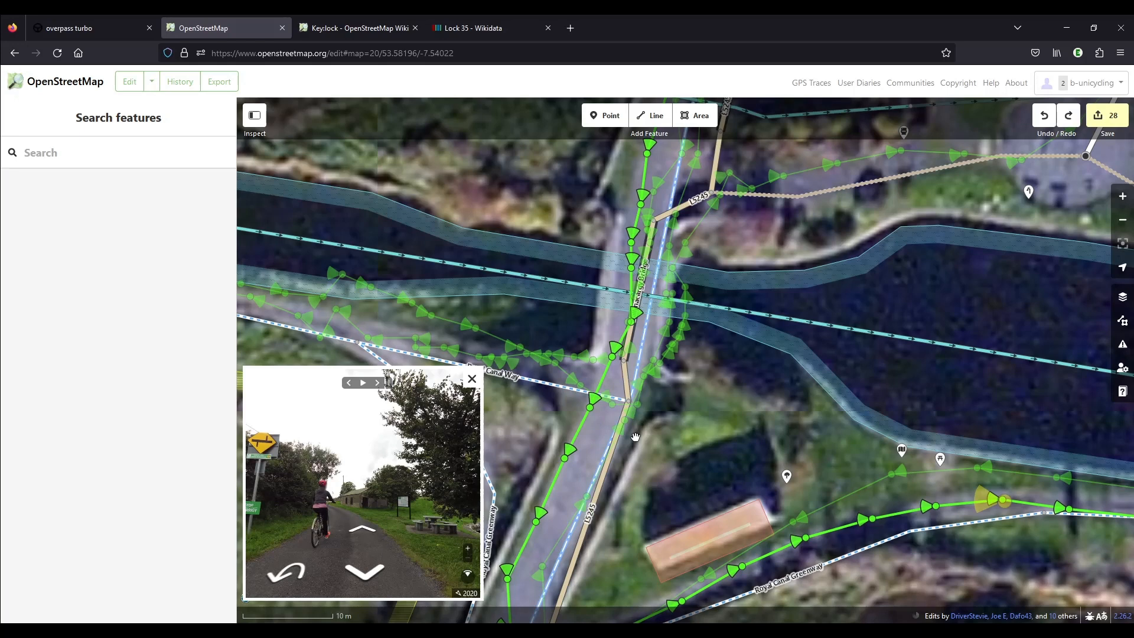
right_click(629, 405)
left_click(647, 415)
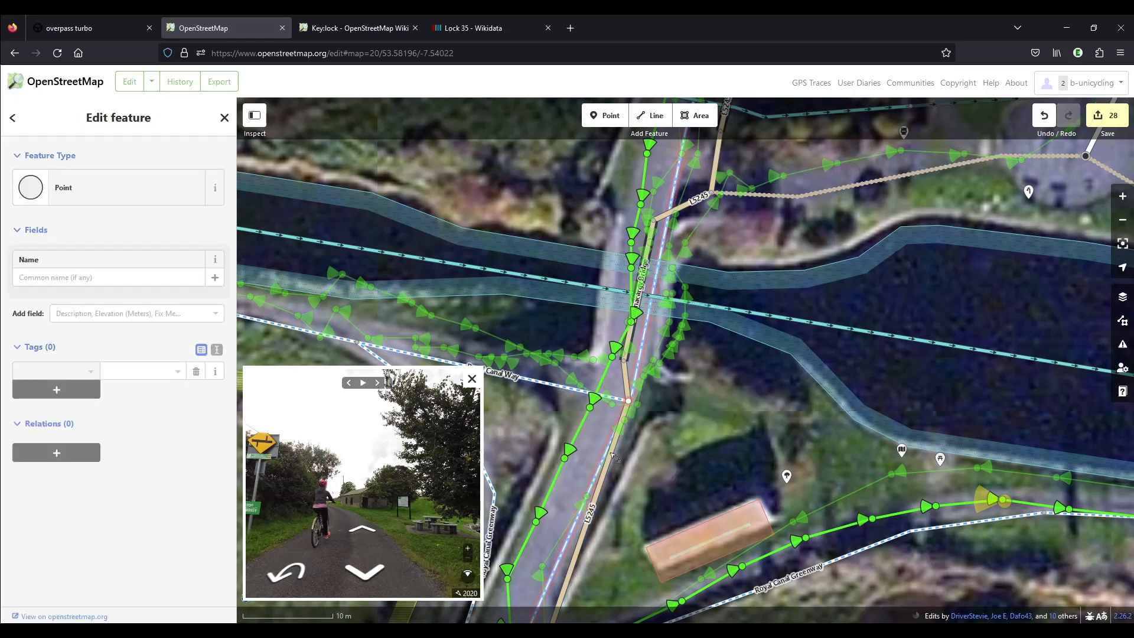
left_click(615, 456)
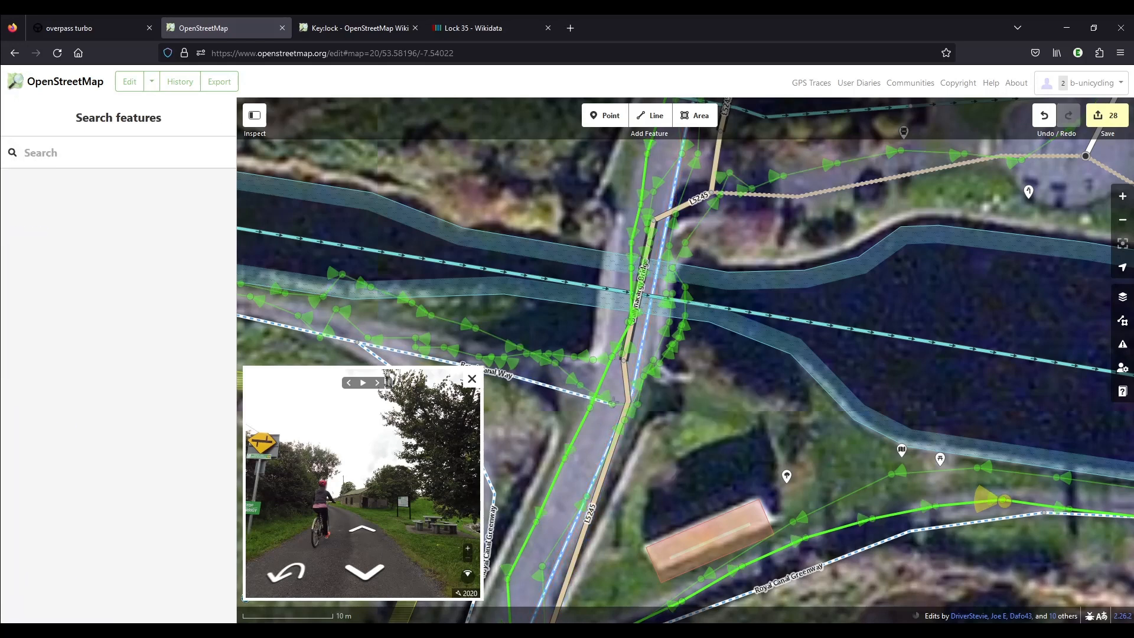
left_click(627, 399)
left_click(619, 401)
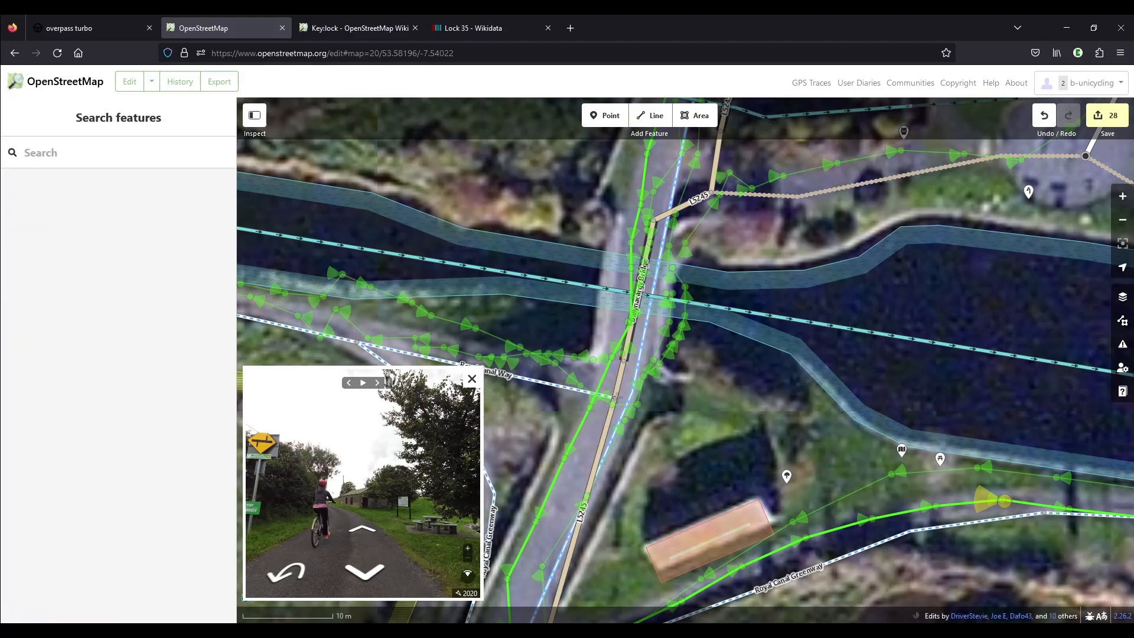
Realign the L5245 north of the bridge, moving its junction with the canalside track west onto the roadway in the imagery.
scroll(562, 418, "down", 1)
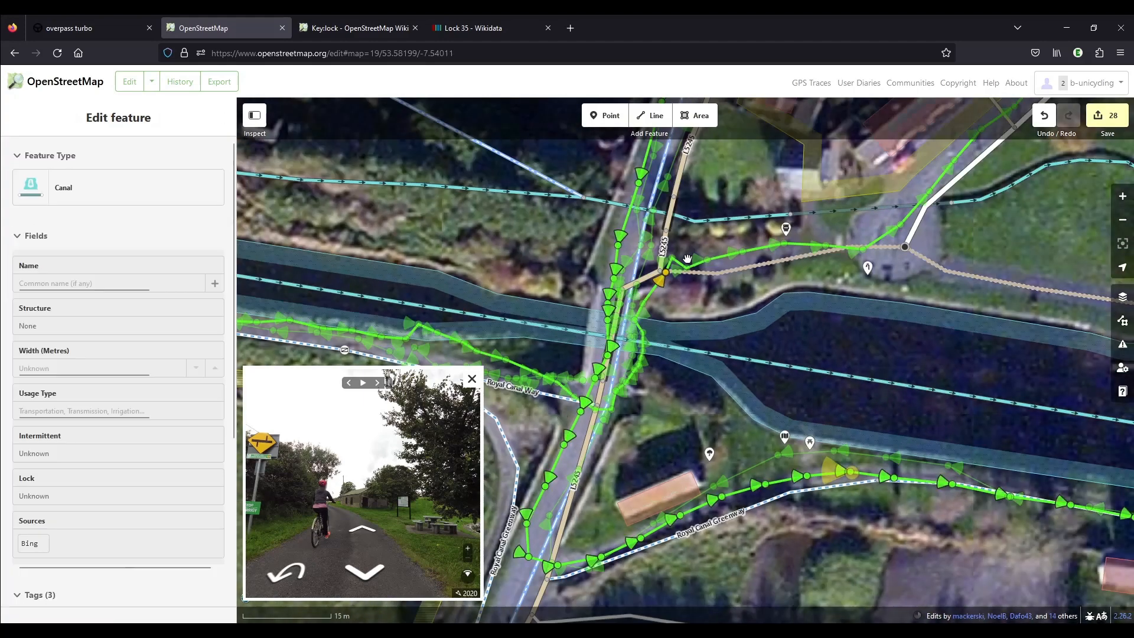
left_click_drag(717, 214, 702, 356)
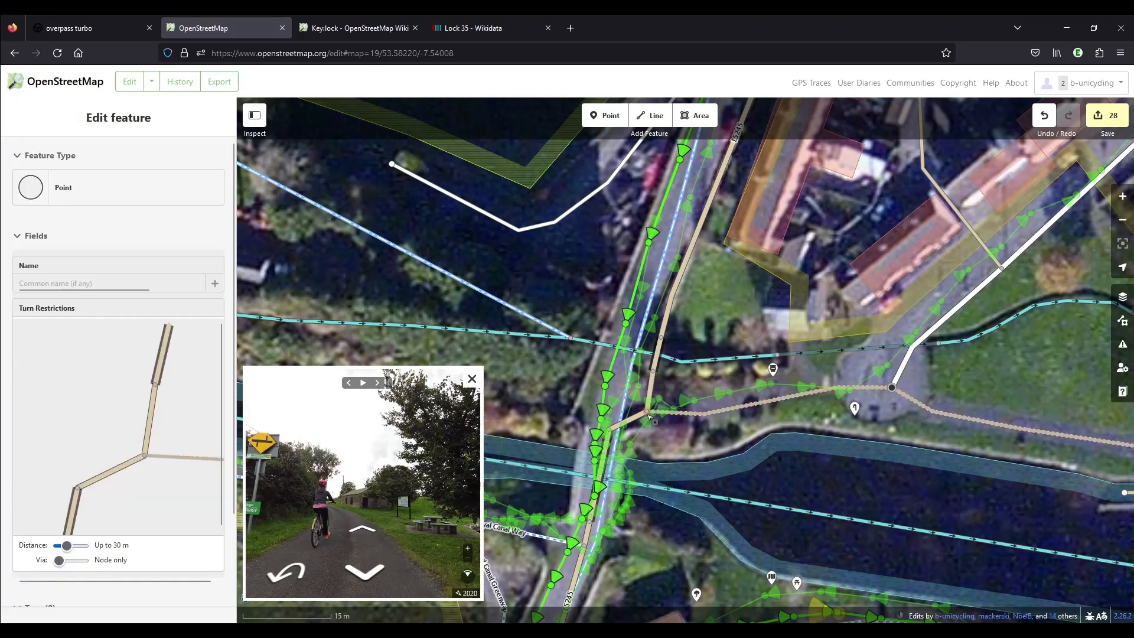
left_click_drag(648, 411, 675, 297)
key("Escape")
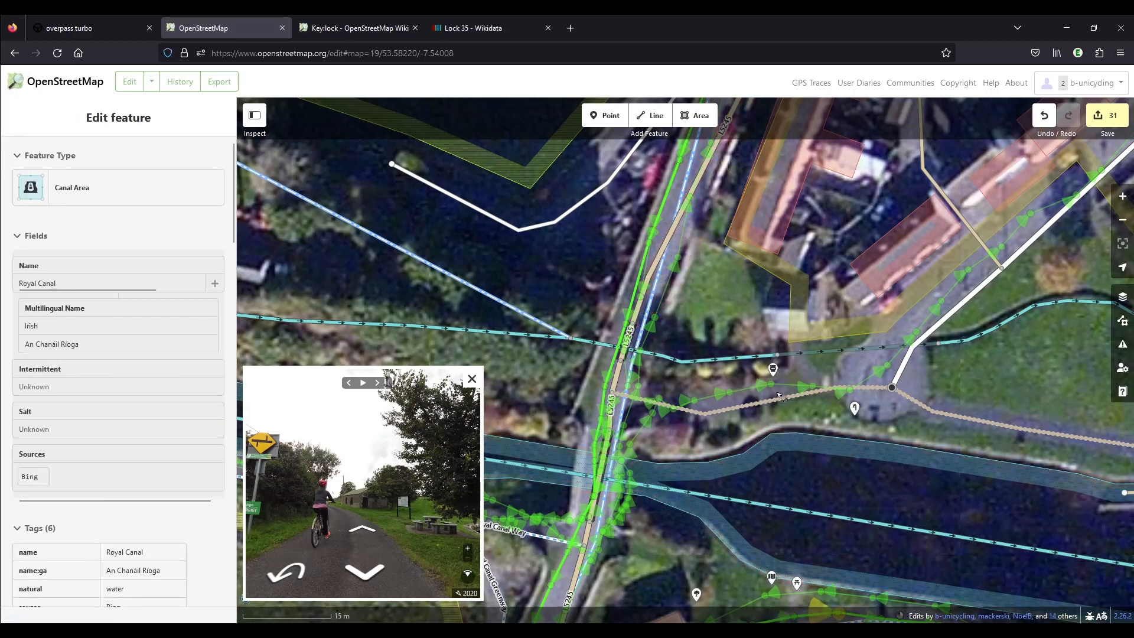
Examine the street-level photos of the paved area north of the canal for roadside and canalside features to map.
left_click_drag(734, 388, 692, 315)
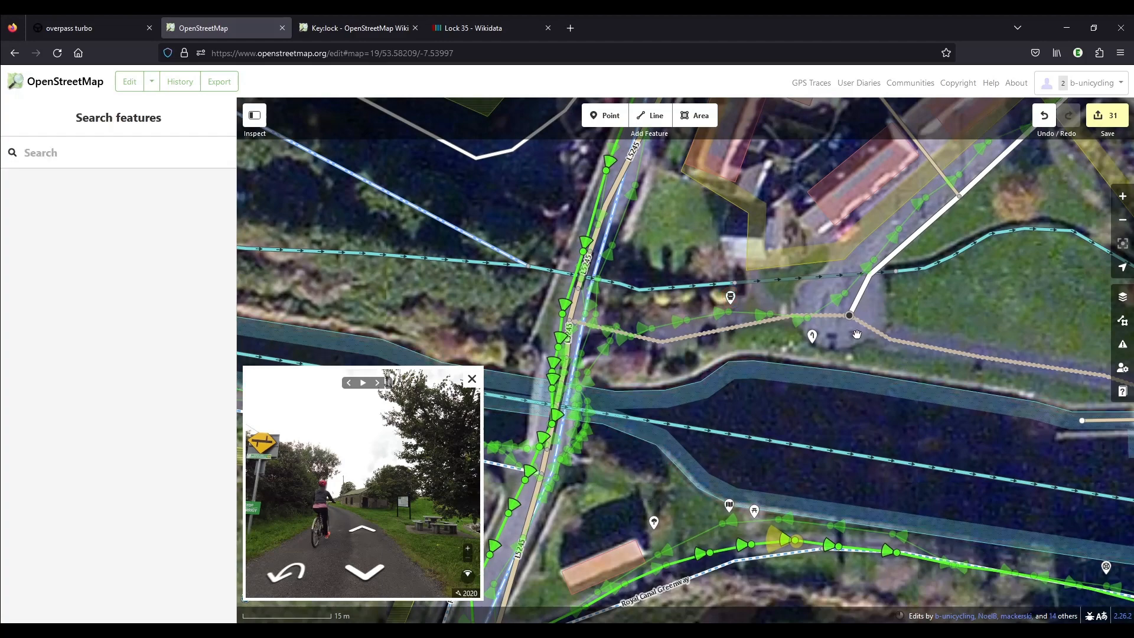
left_click(812, 338)
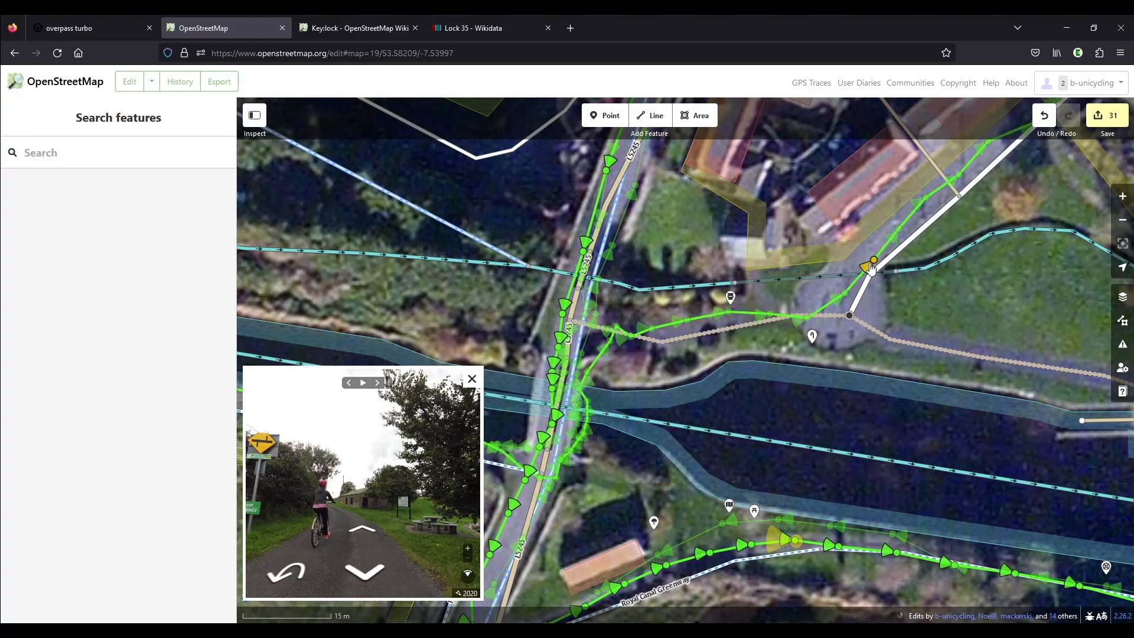
left_click_drag(1042, 170, 851, 271)
left_click(685, 362)
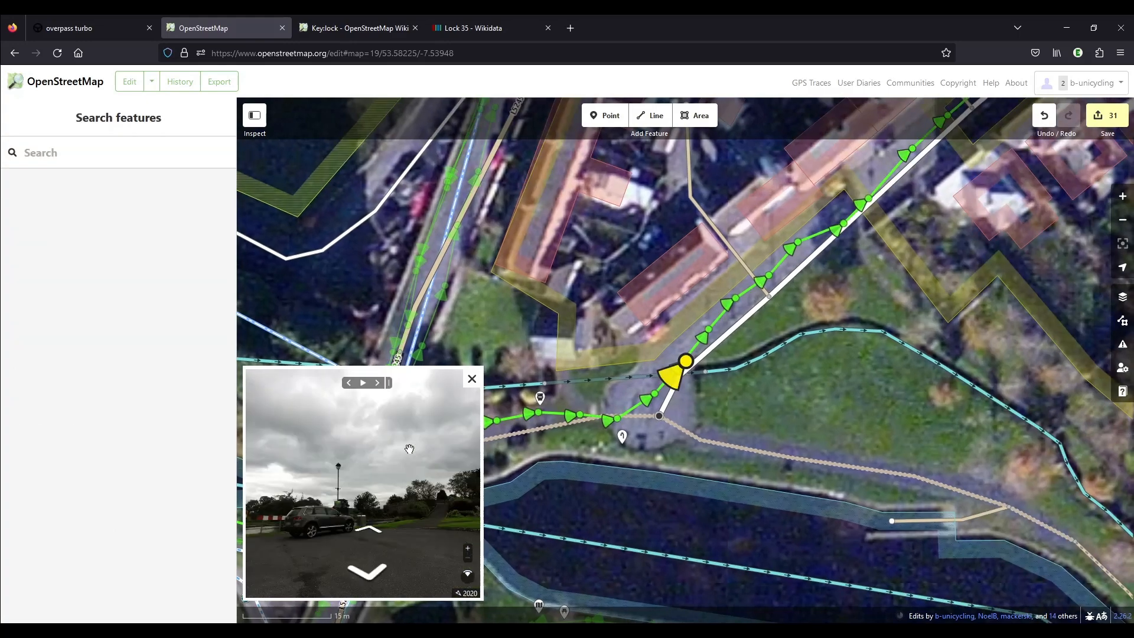
scroll(356, 537, "up", 3)
scroll(372, 504, "down", 1)
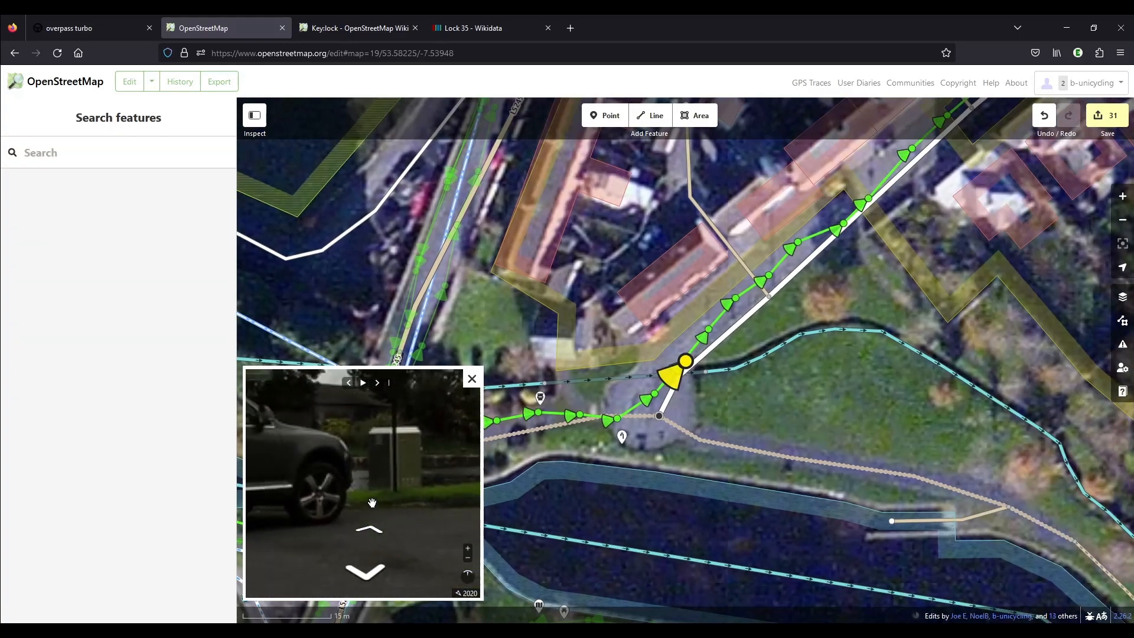
scroll(372, 503, "down", 3)
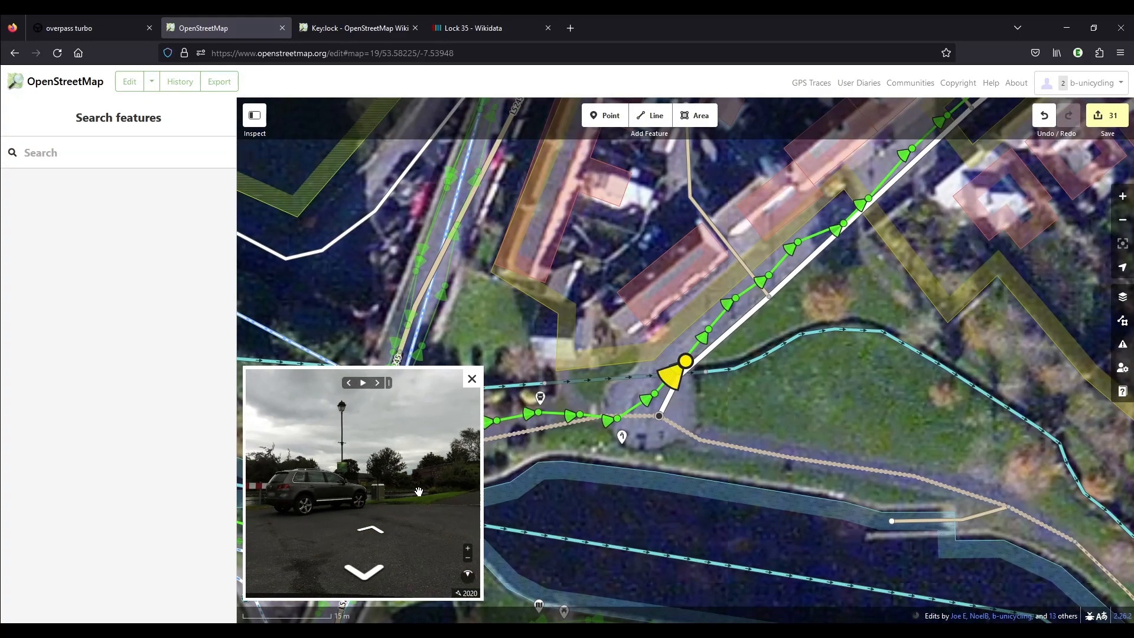
left_click(368, 530)
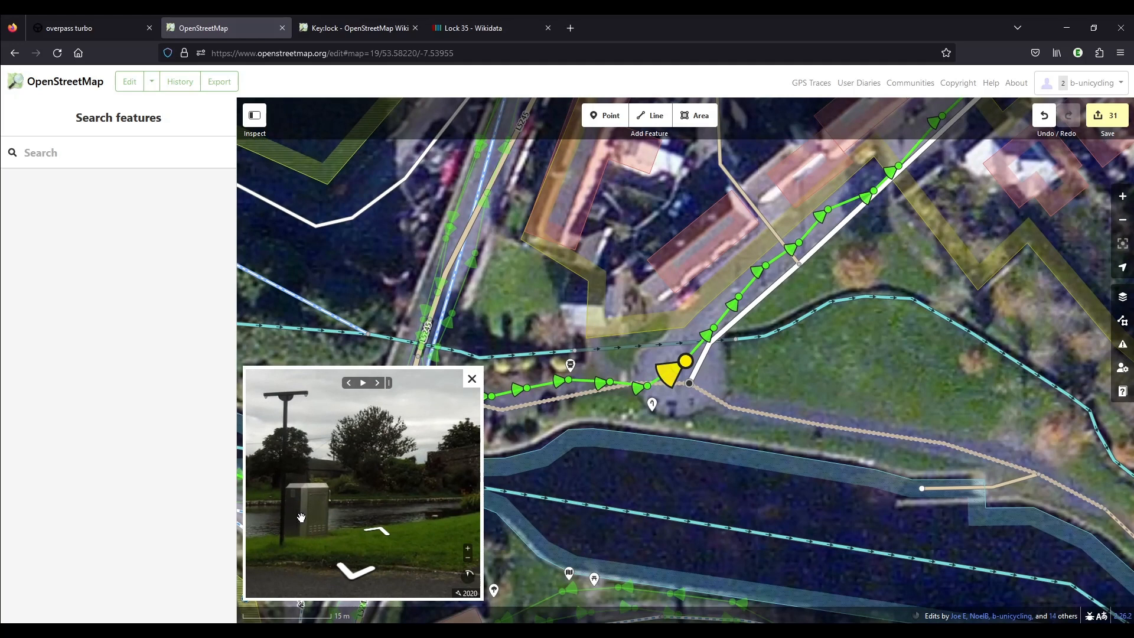
scroll(302, 516, "down", 5)
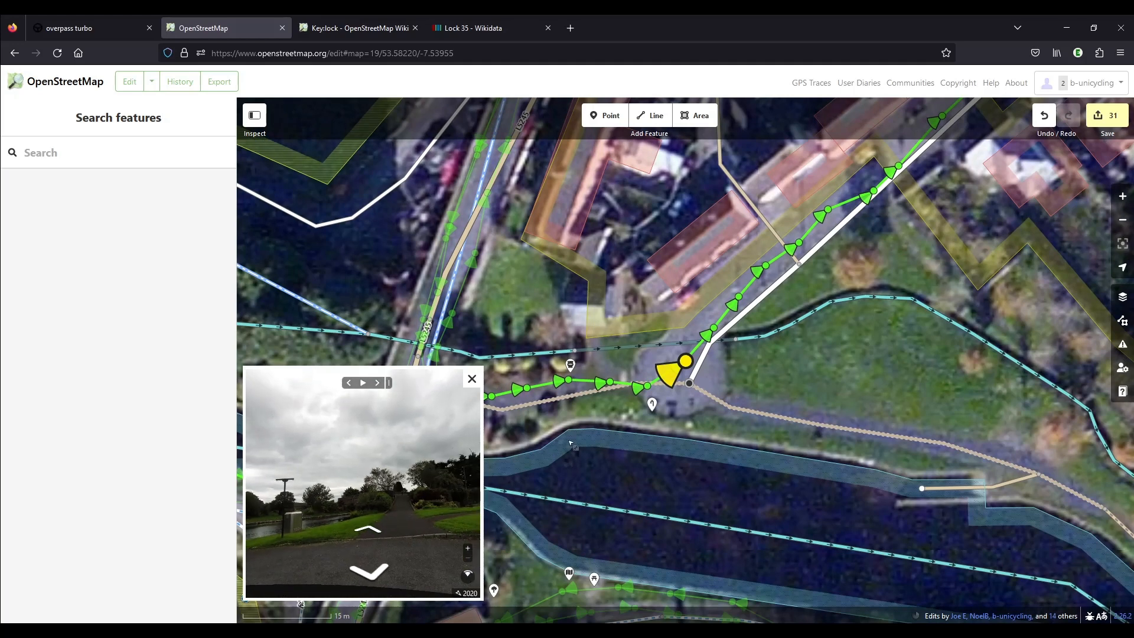
Prepare the pending edits for upload with the changeset comment "added details to lock area #waterways".
left_click_drag(585, 381, 681, 365)
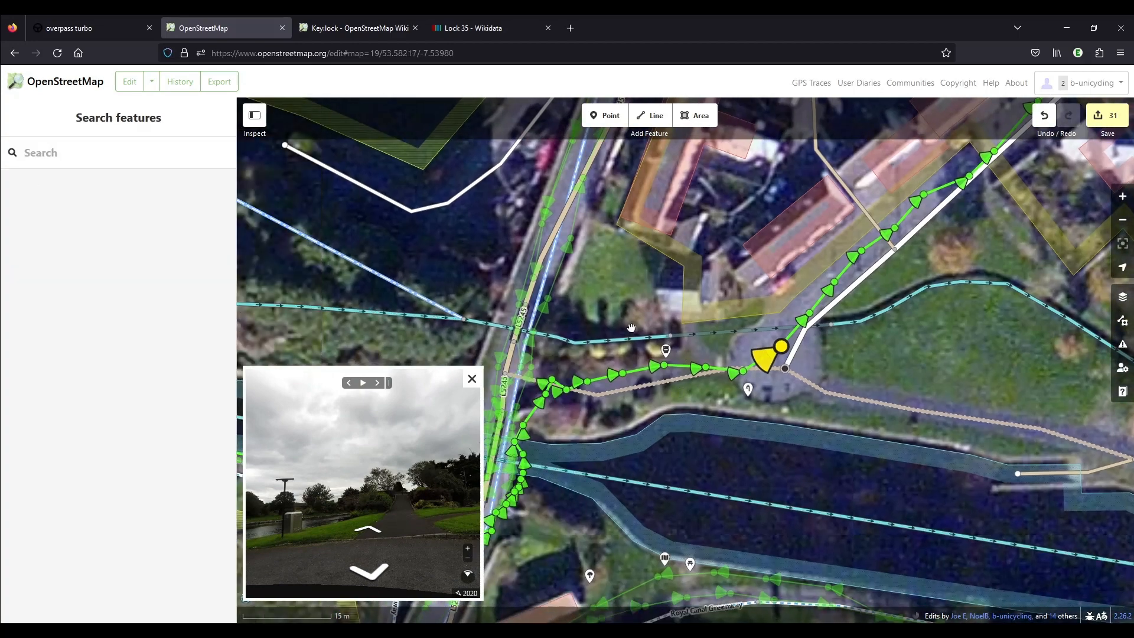
scroll(706, 347, "down", 3)
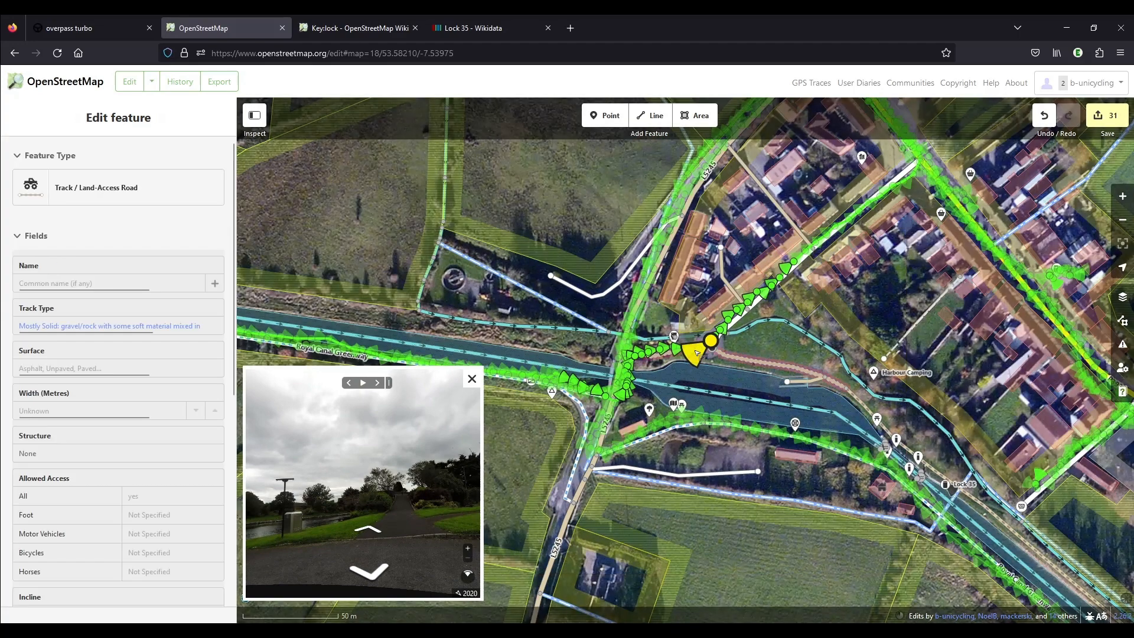
left_click(1106, 115)
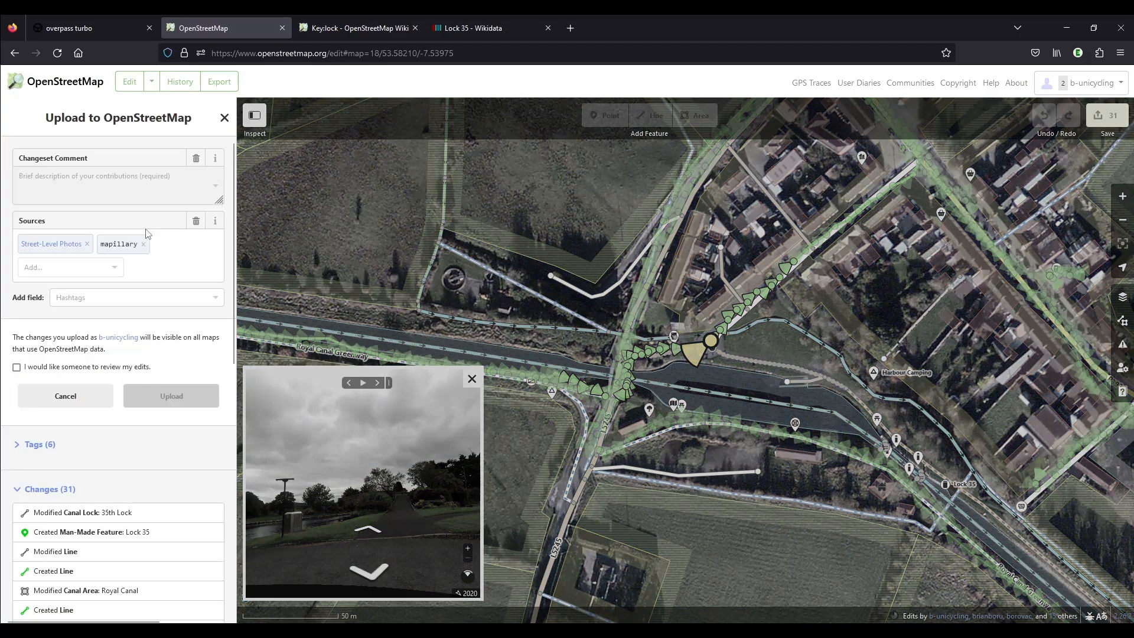
type("added wikimedia link #waterways")
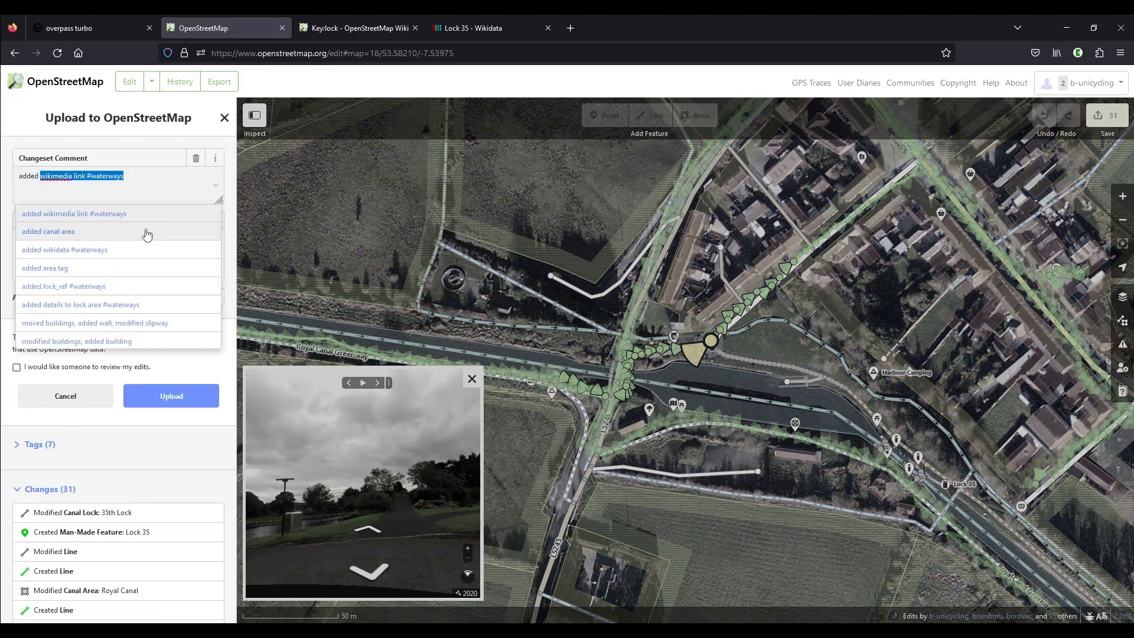
left_click(147, 305)
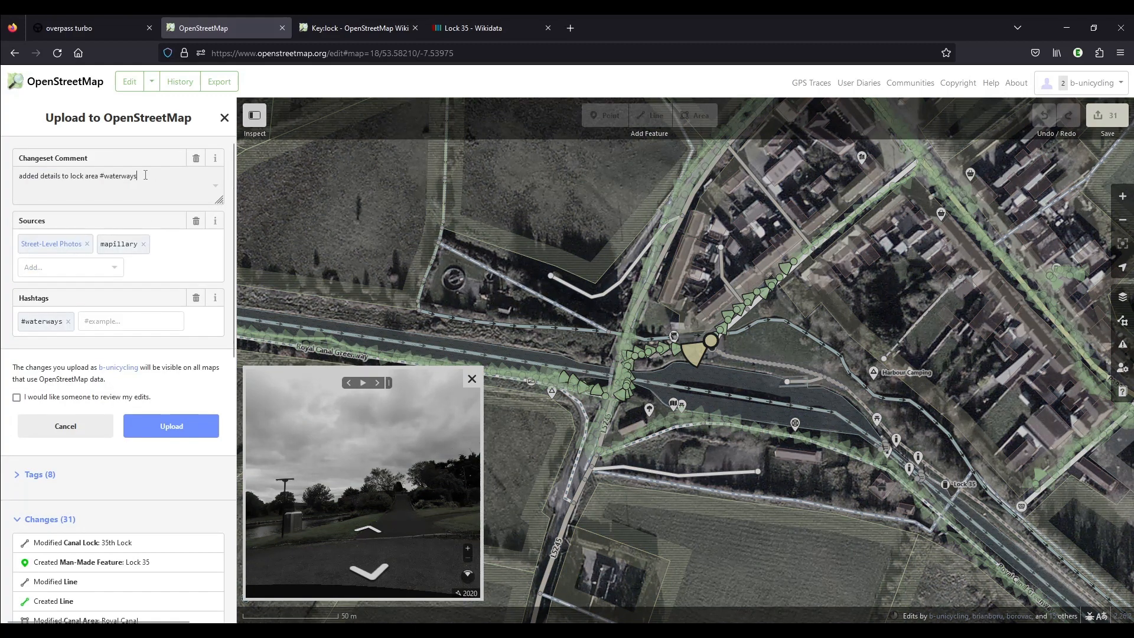
Add "Esri Clarity" to the changeset sources and upload the edits to OpenStreetMap.
left_click(71, 267)
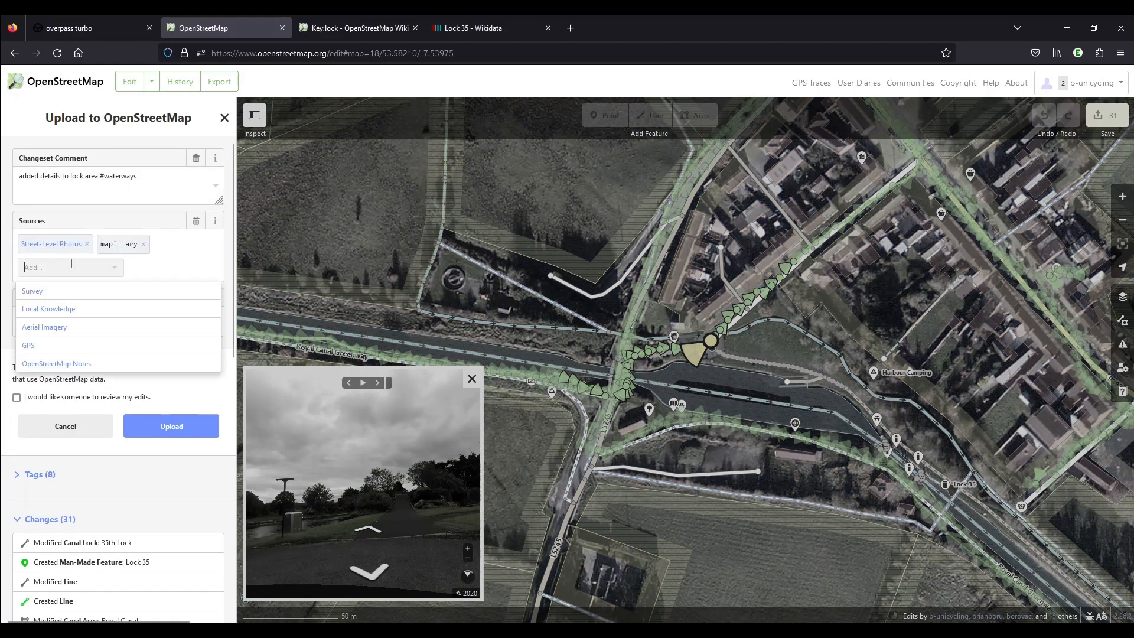
type("Esri")
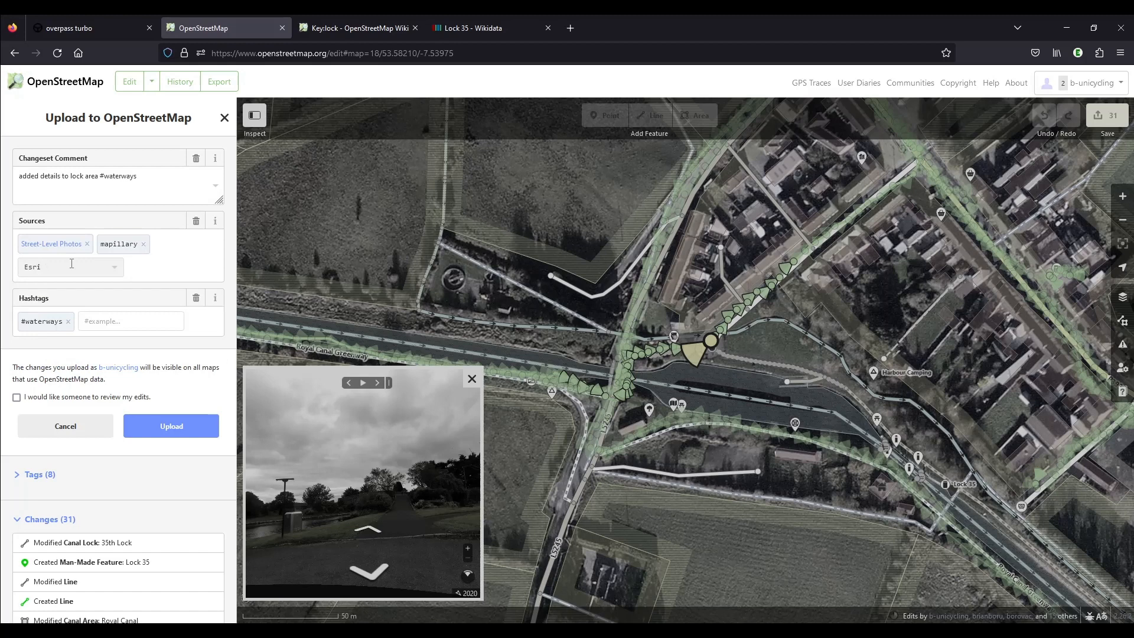
type(" Clarity")
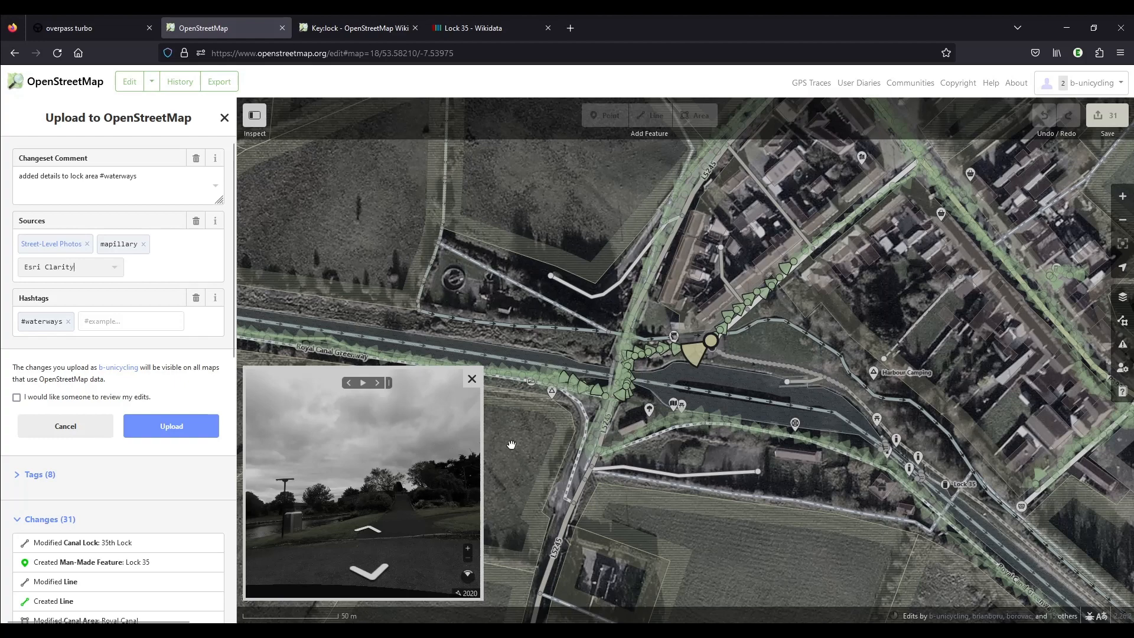
left_click(170, 425)
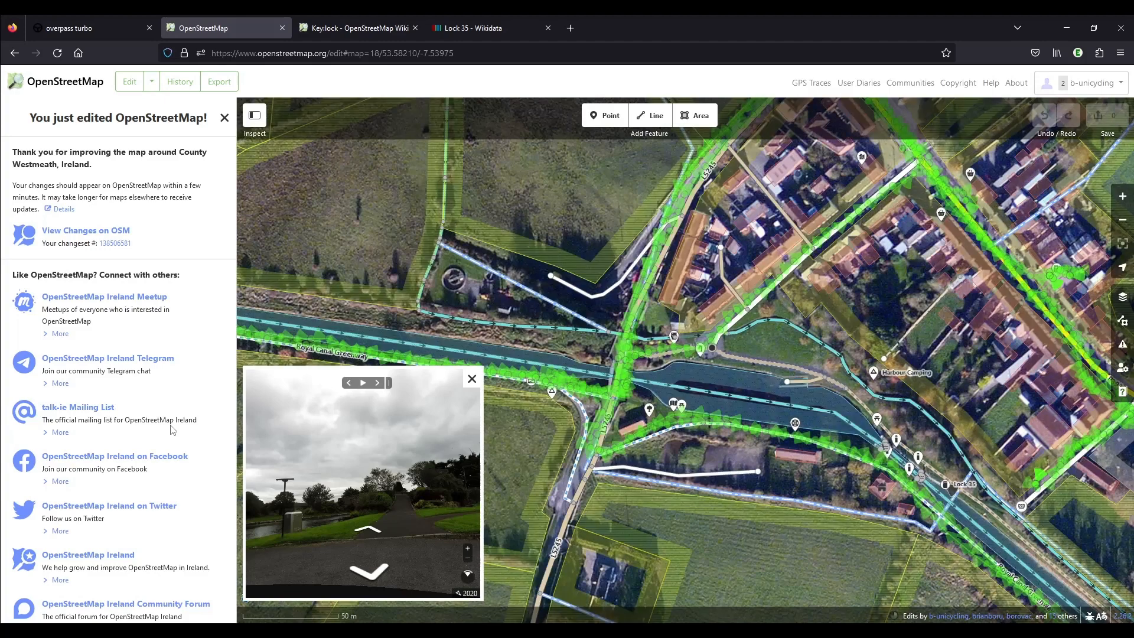
Inspect the drivable slipway's tags, and force-reload the main OpenStreetMap map to check the rendered edits around Lock 35.
scroll(818, 393, "up", 3)
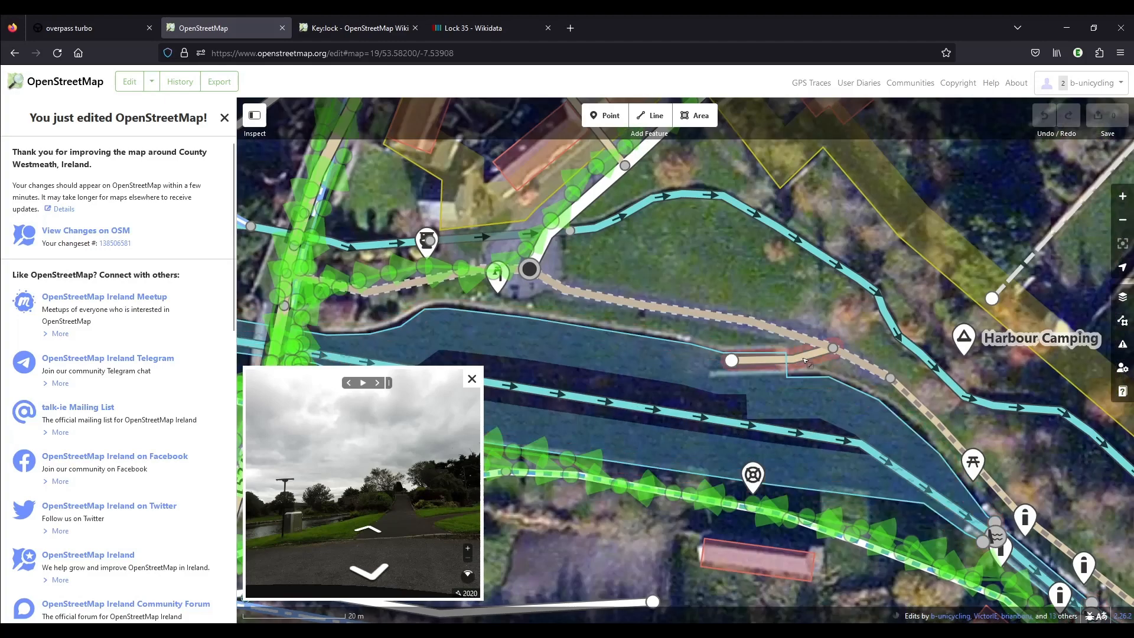
left_click(804, 361)
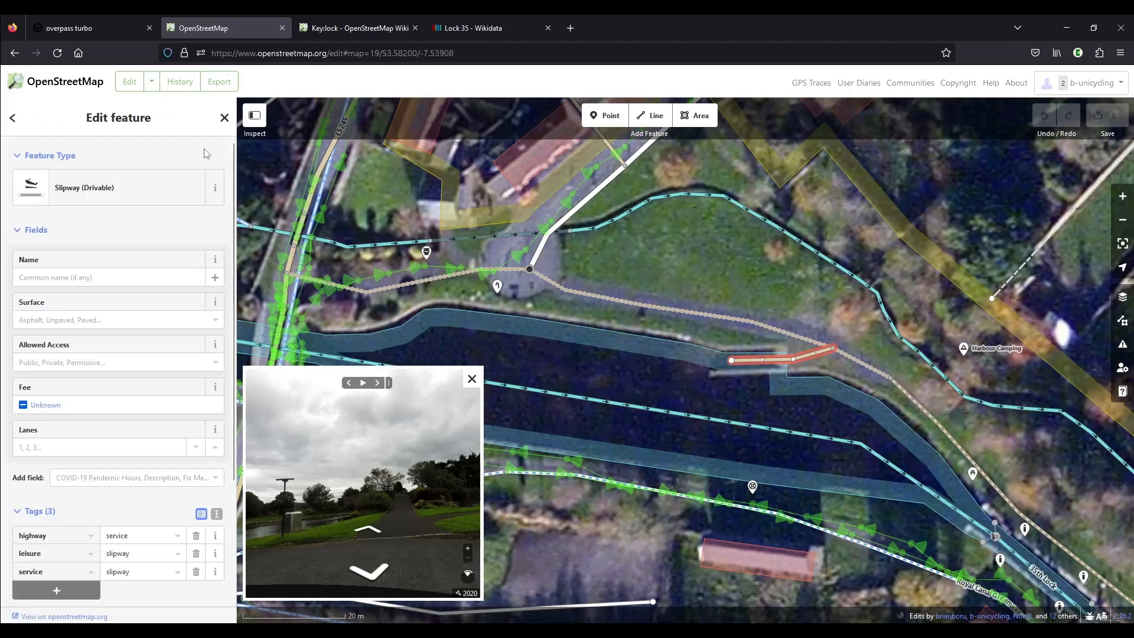
left_click(74, 84)
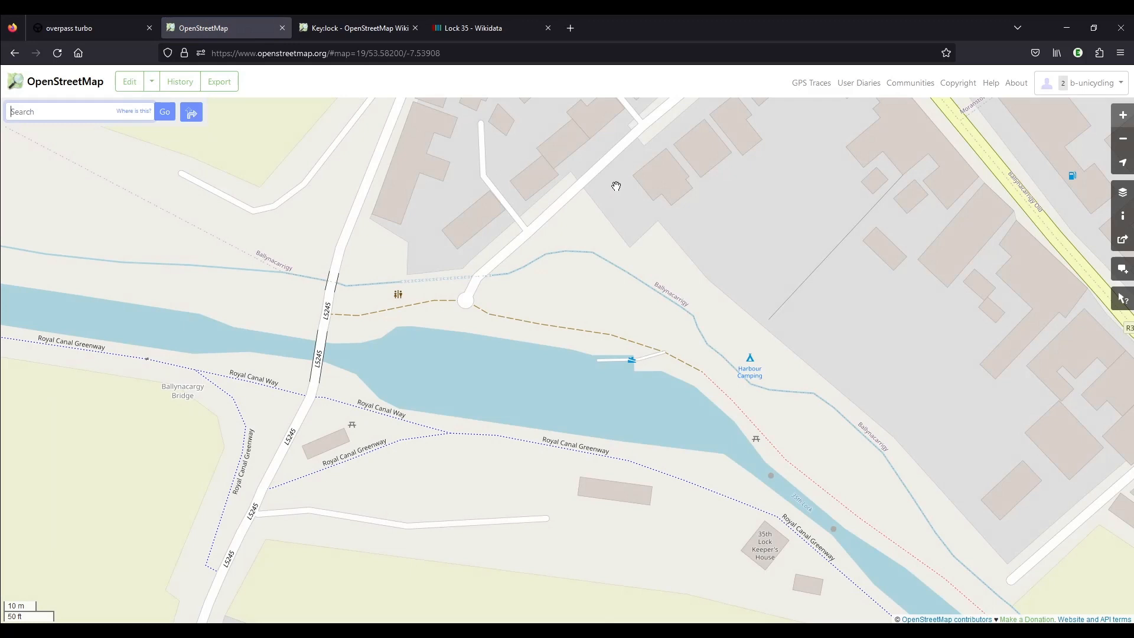
left_click_drag(591, 414, 545, 359)
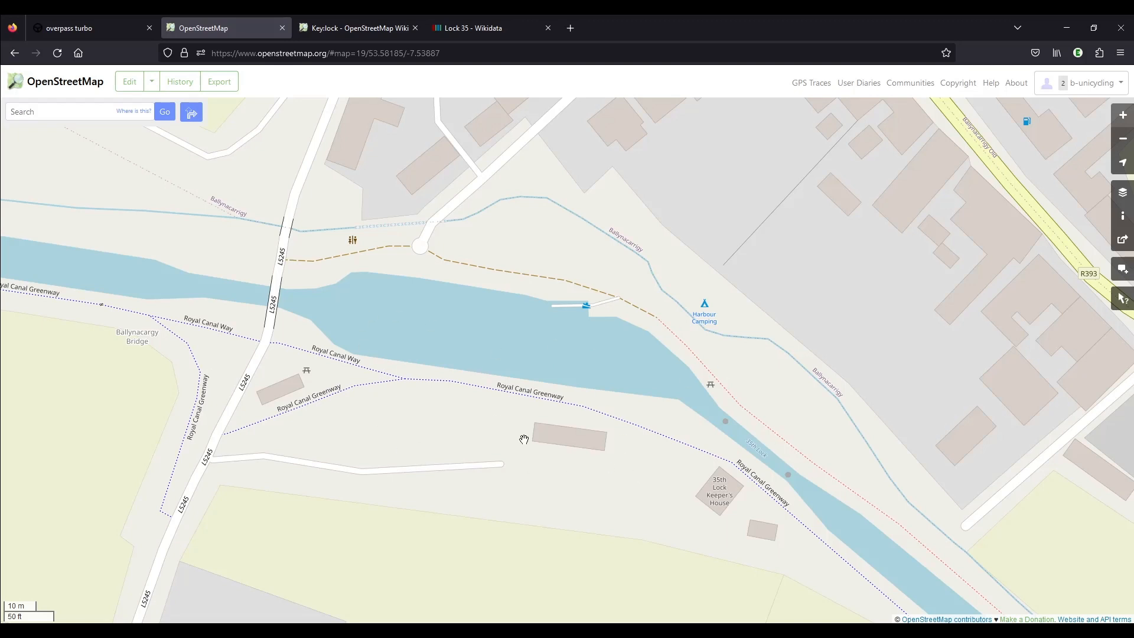
key("ctrl+F5")
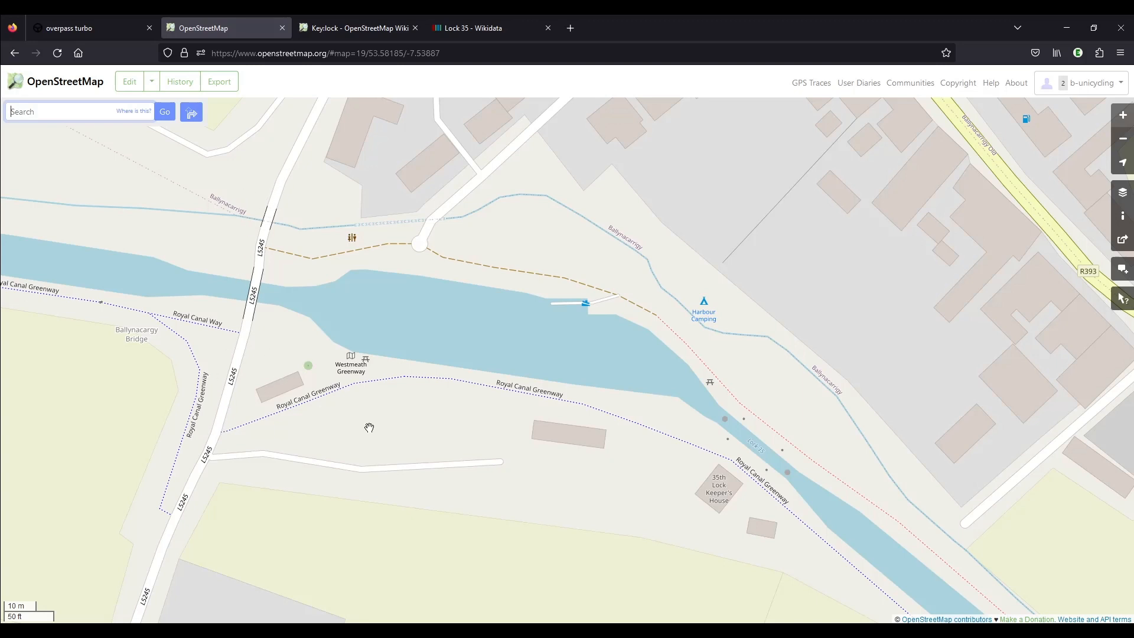
left_click_drag(789, 510, 558, 449)
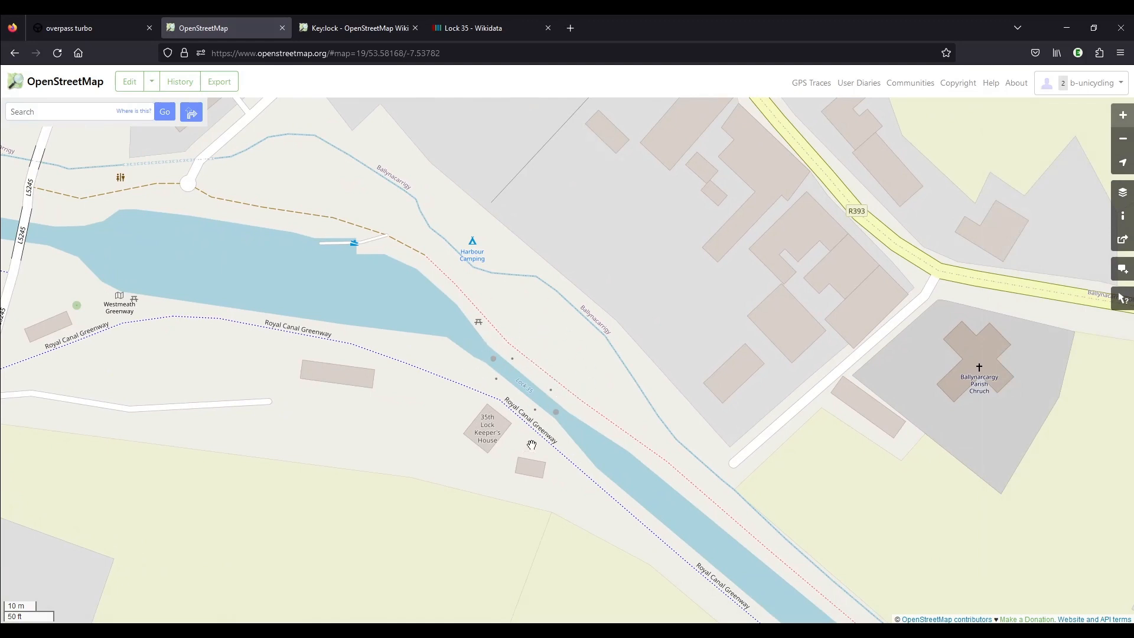
left_click_drag(422, 423, 487, 440)
Switch to overpass turbo and look over the Royal Canal around the 37th and 38th locks.
left_click(74, 27)
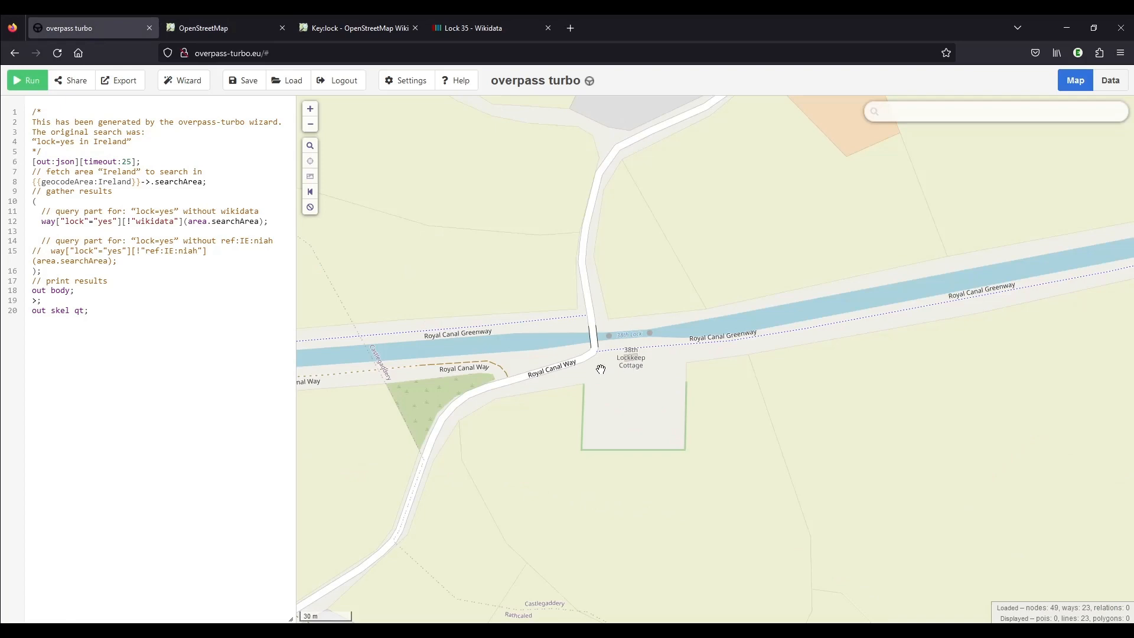
scroll(601, 369, "down", 1)
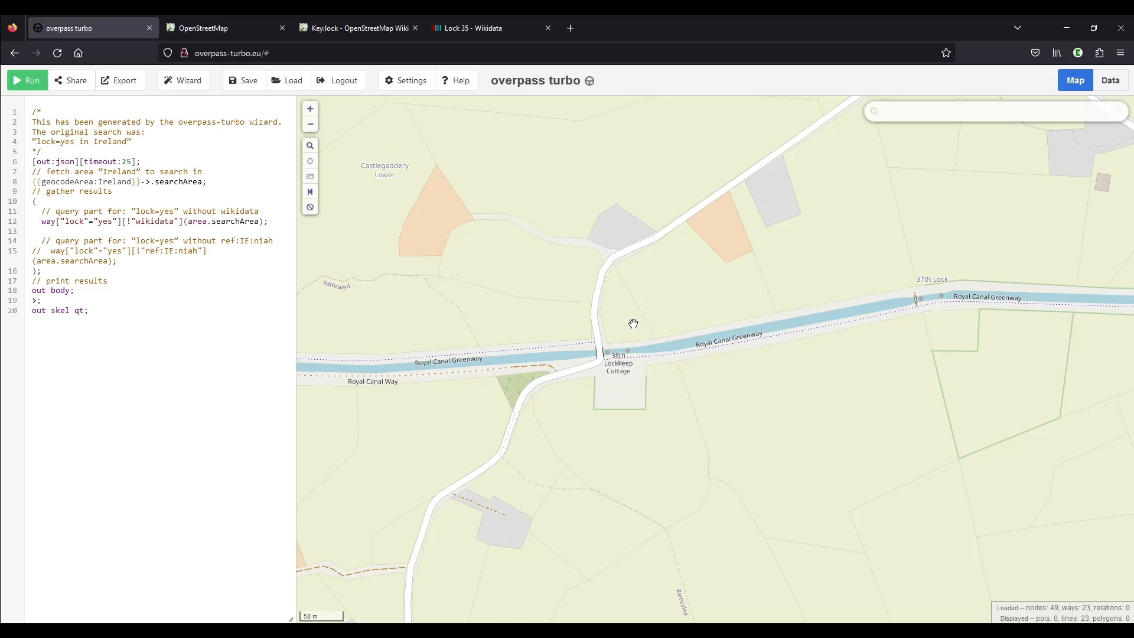
scroll(633, 324, "down", 1)
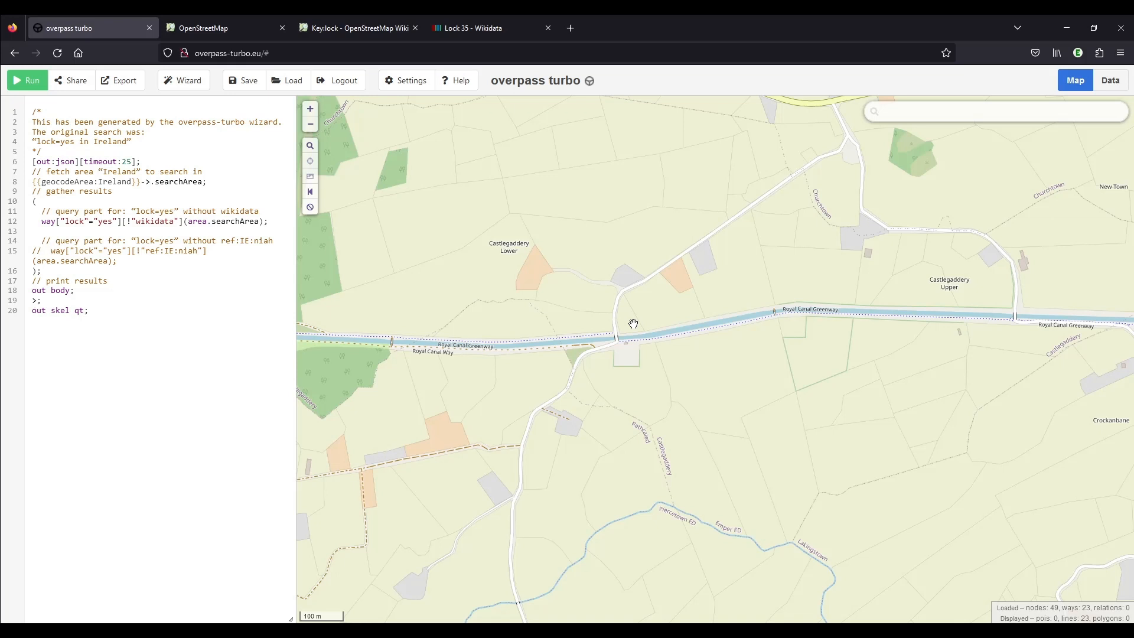
scroll(642, 348, "up", 3)
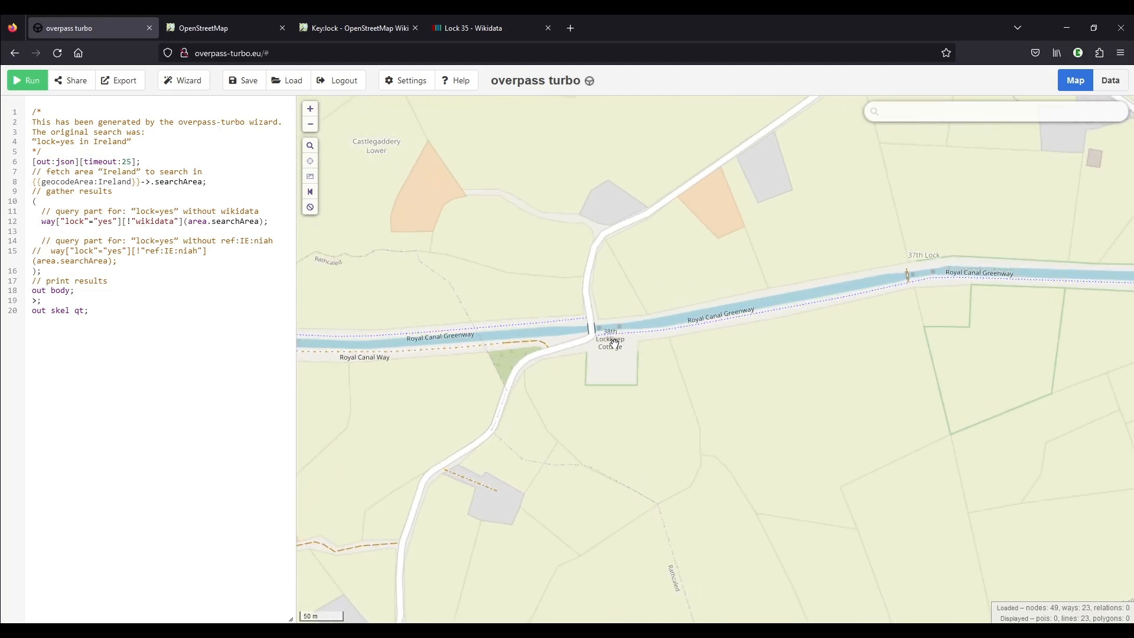